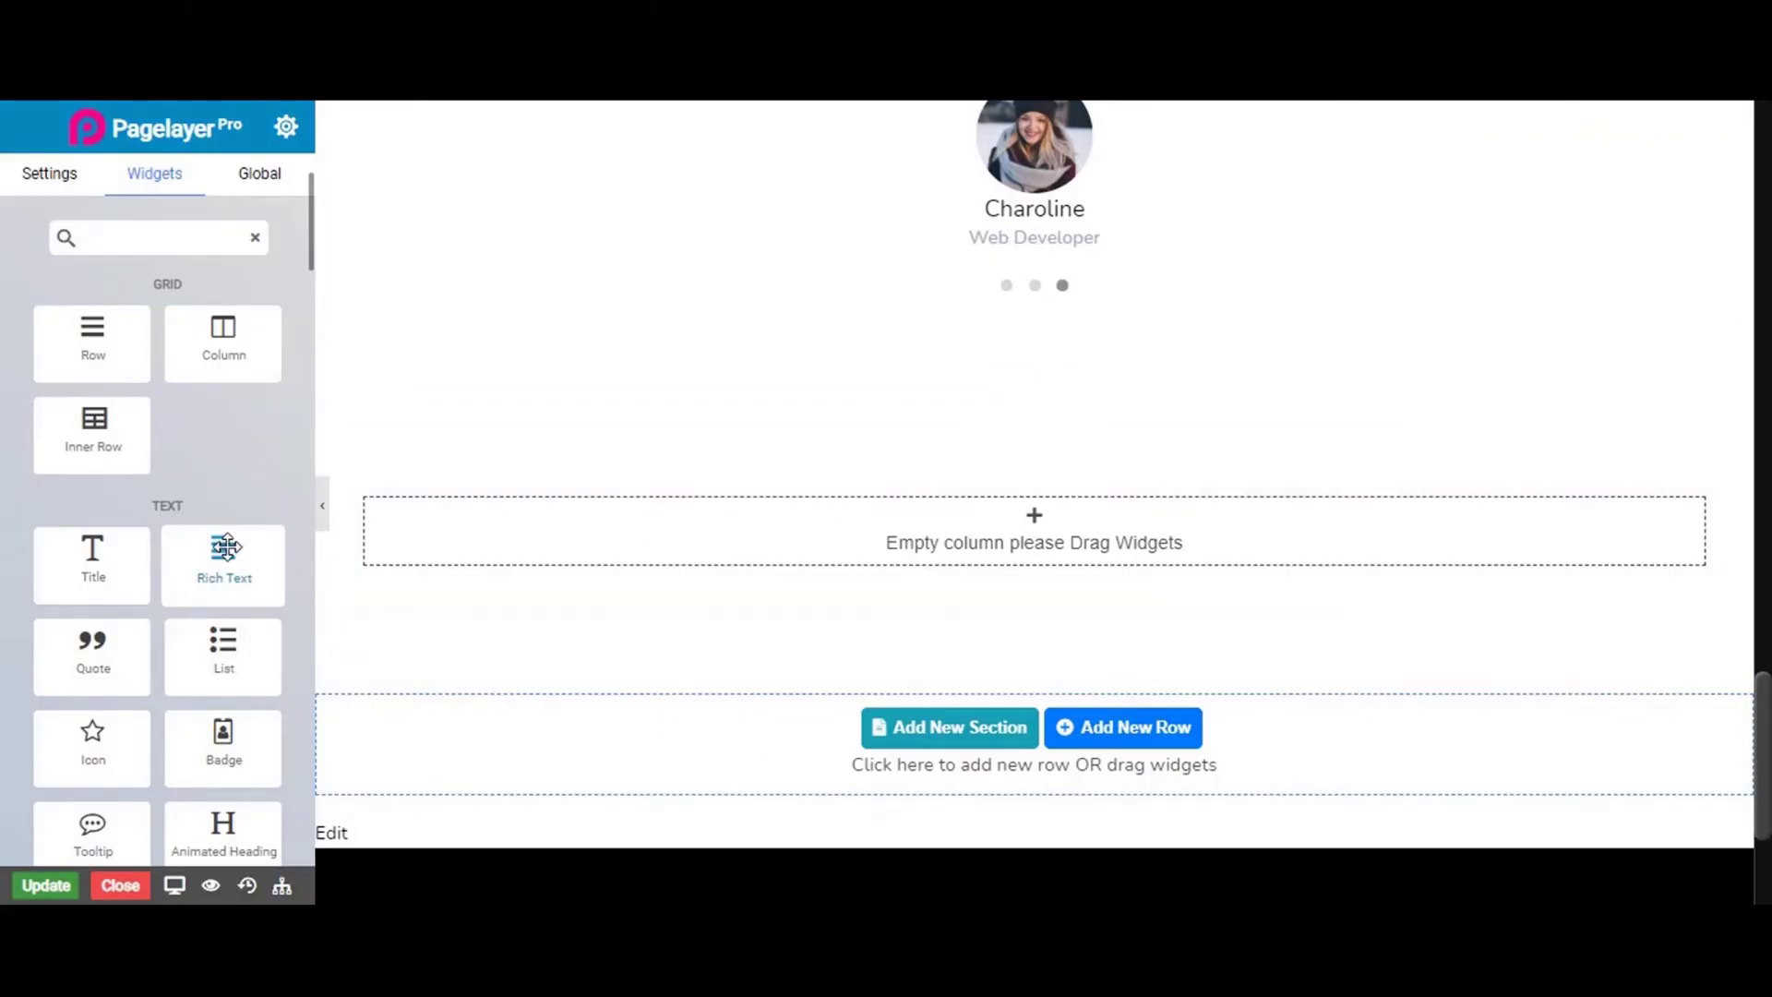
Add a Rich Text widget and paste the longer paragraph over its placeholder line
drag(216, 559, 451, 521)
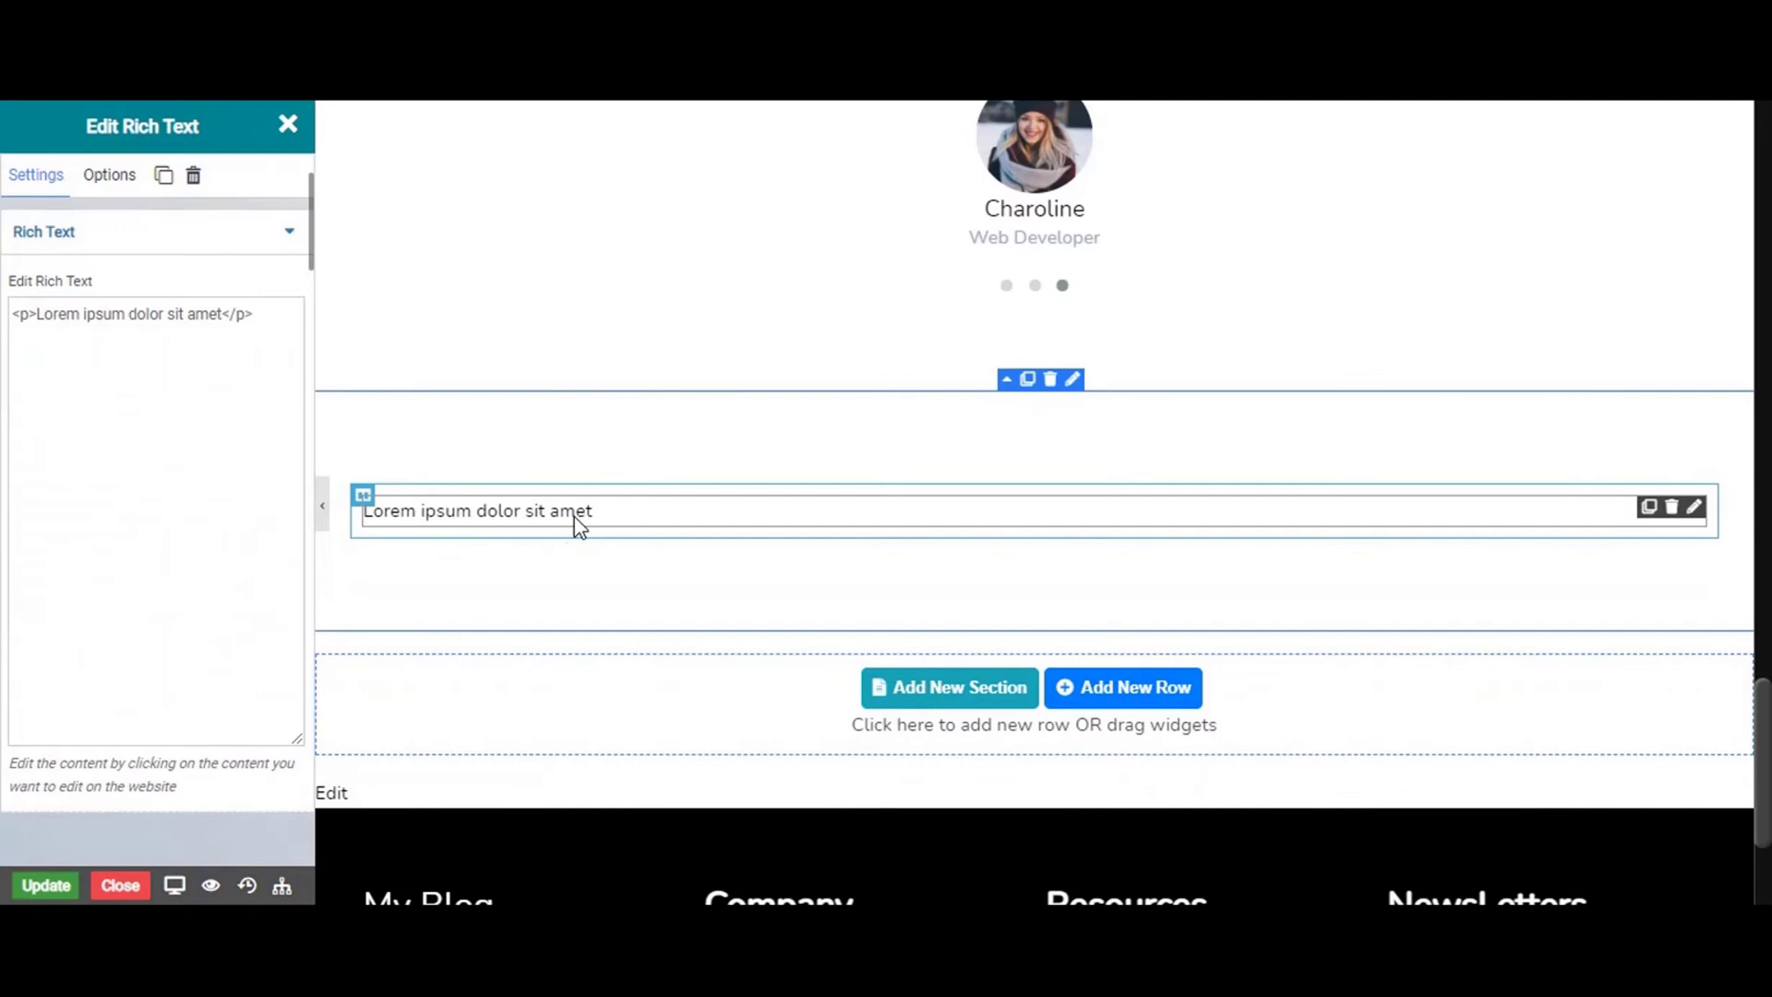
click(577, 521)
double_click(574, 515)
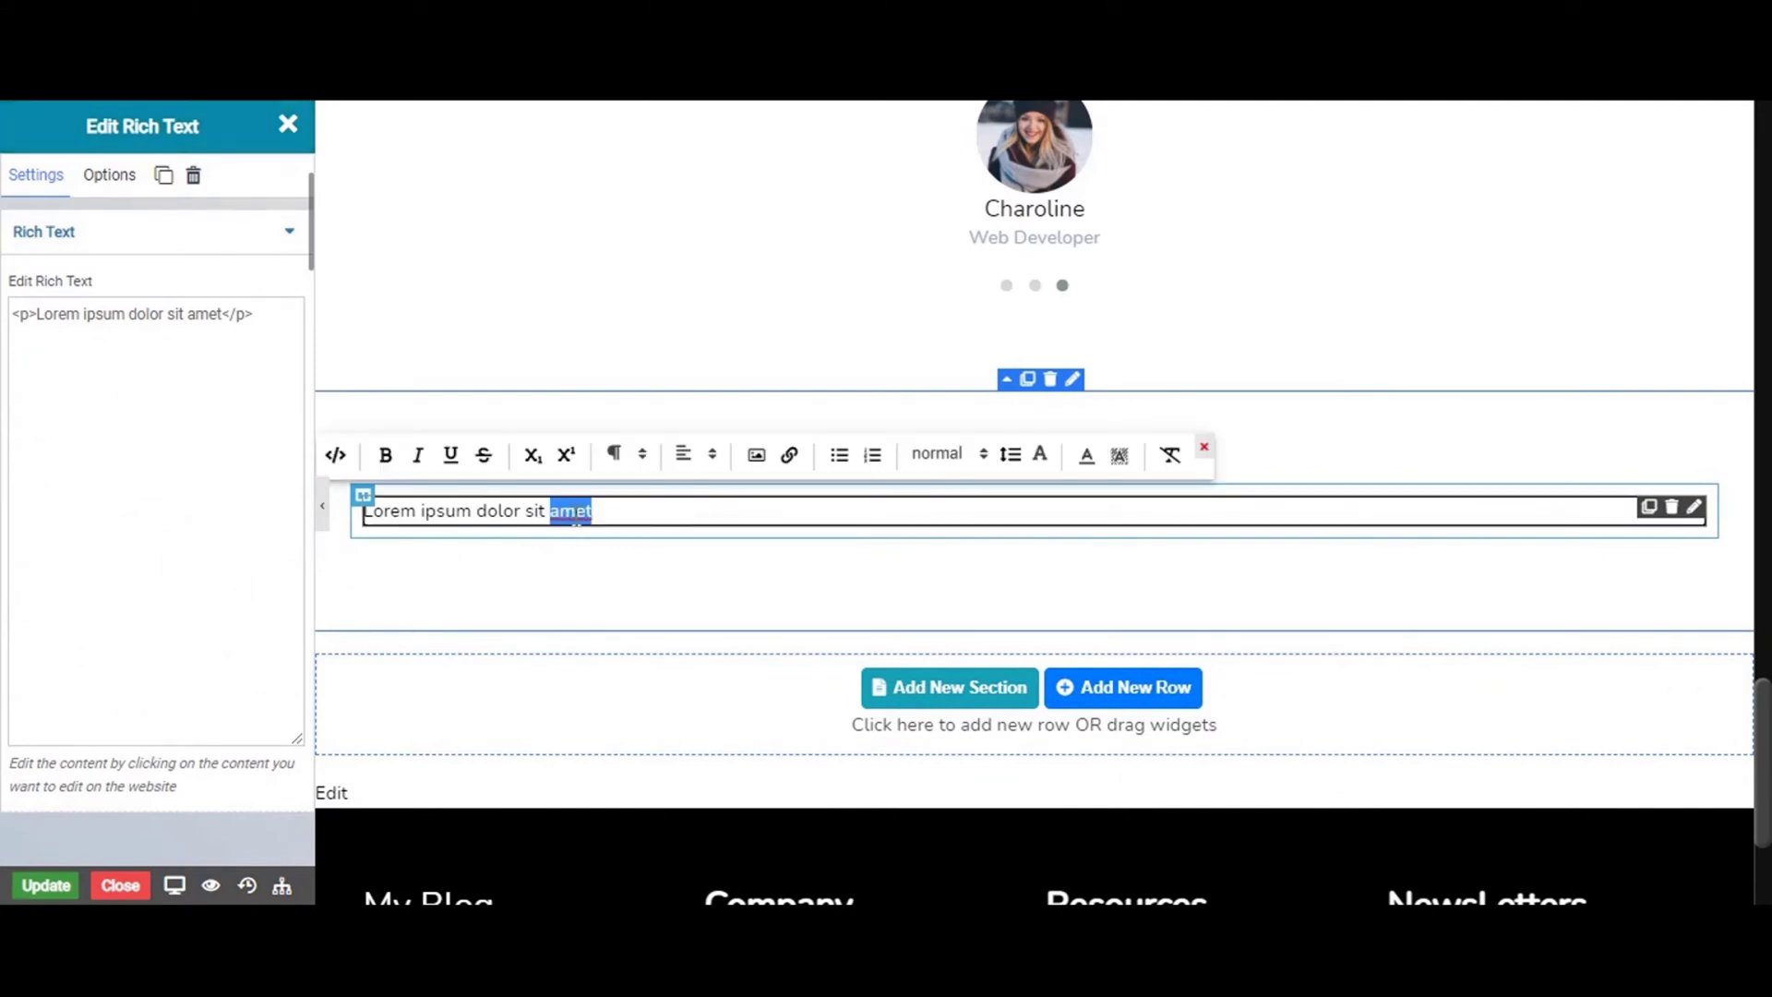
click(621, 515)
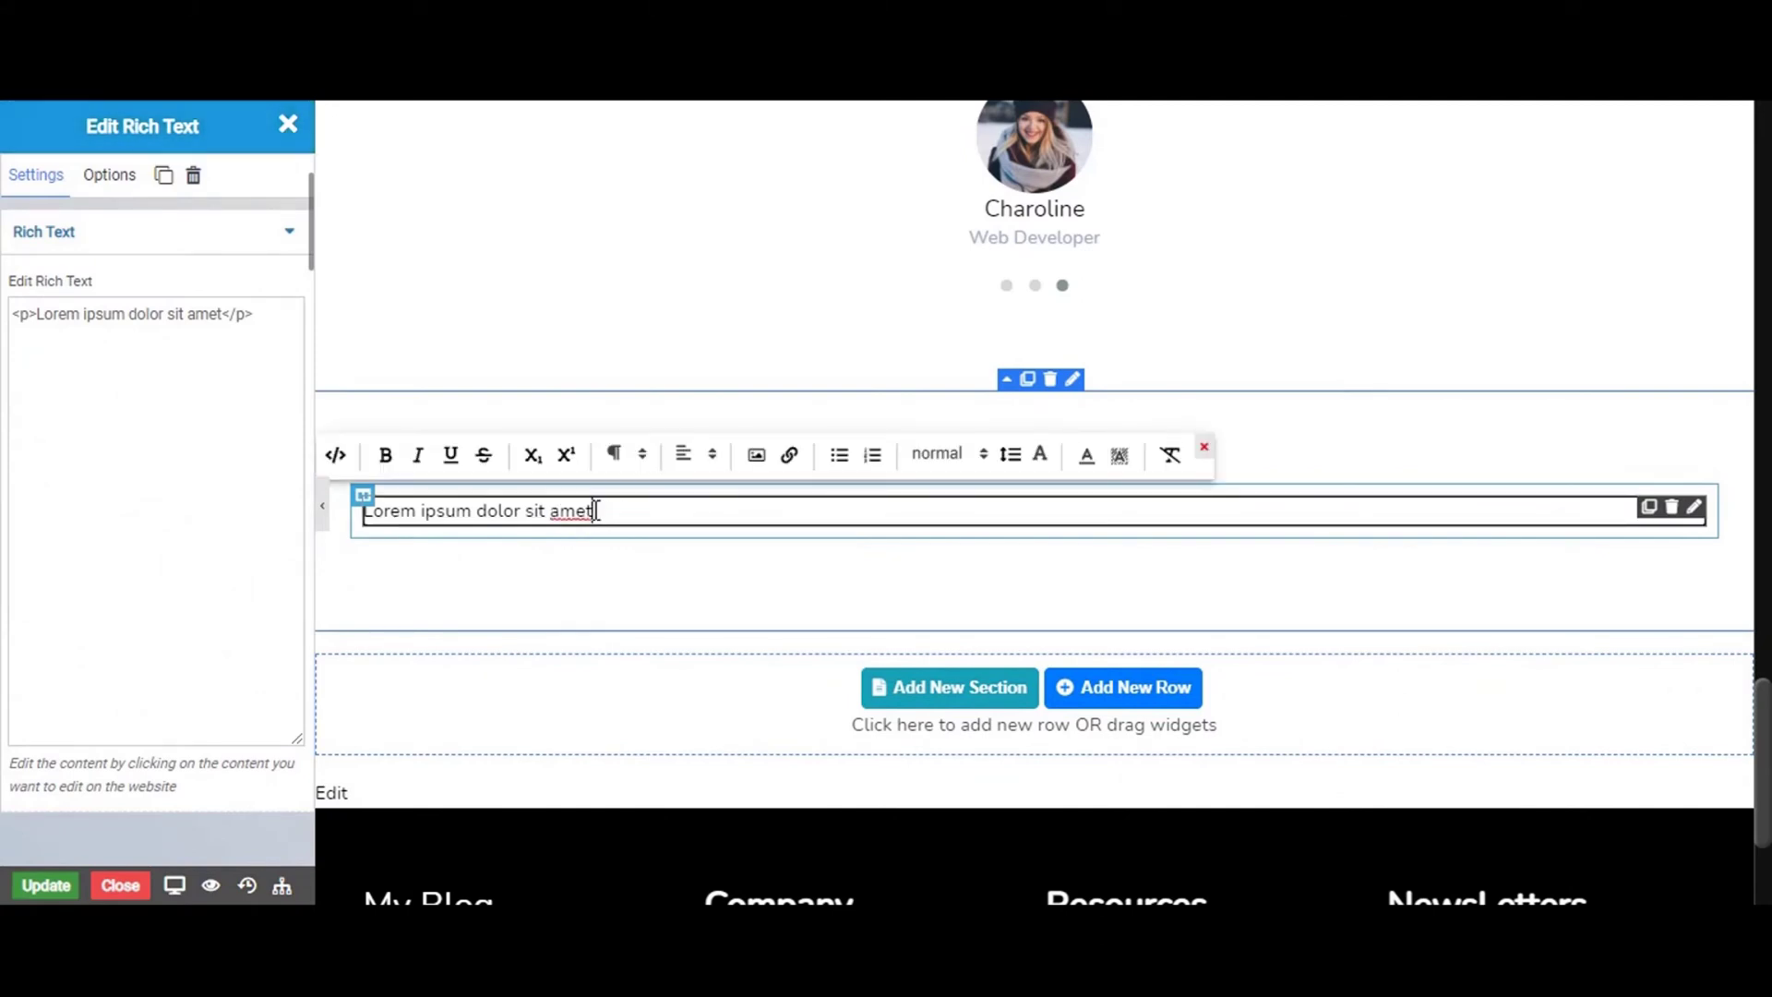
triple_click(579, 517)
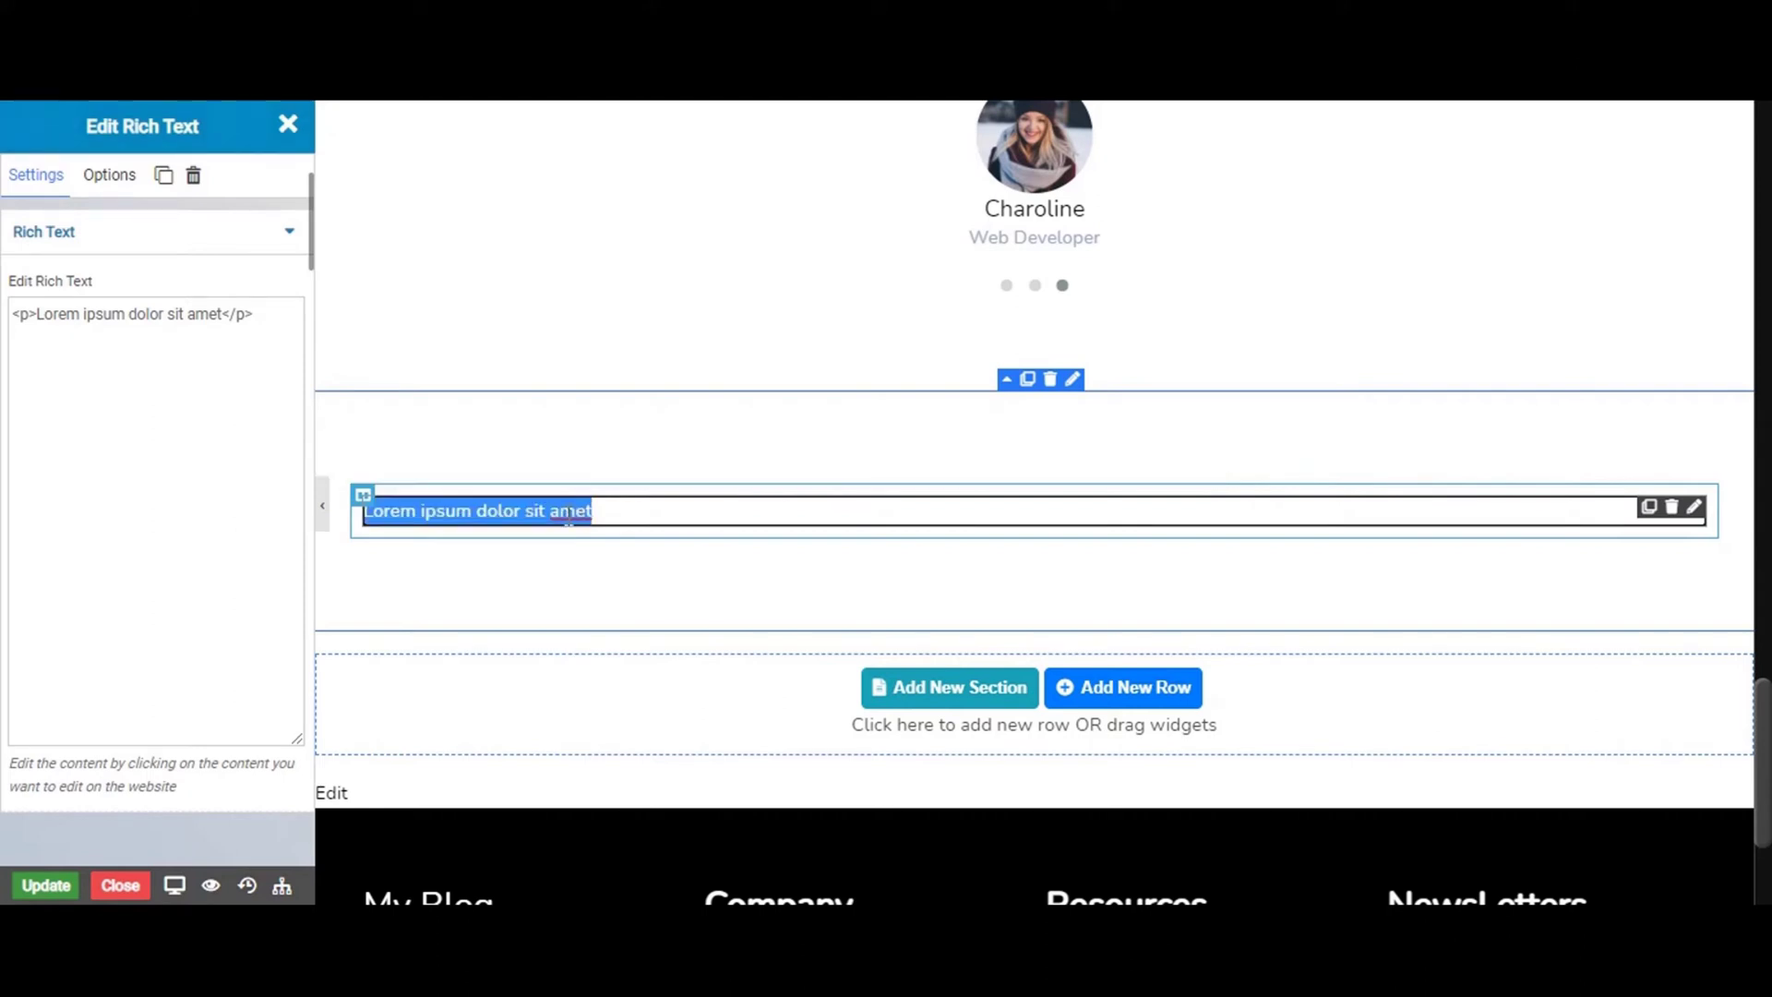
text(There are many variations of passages of Lorem Ipsum available, but the majority have suffered alteration in some form, by injected humour, or randomised words which don't look even slightly believable.)
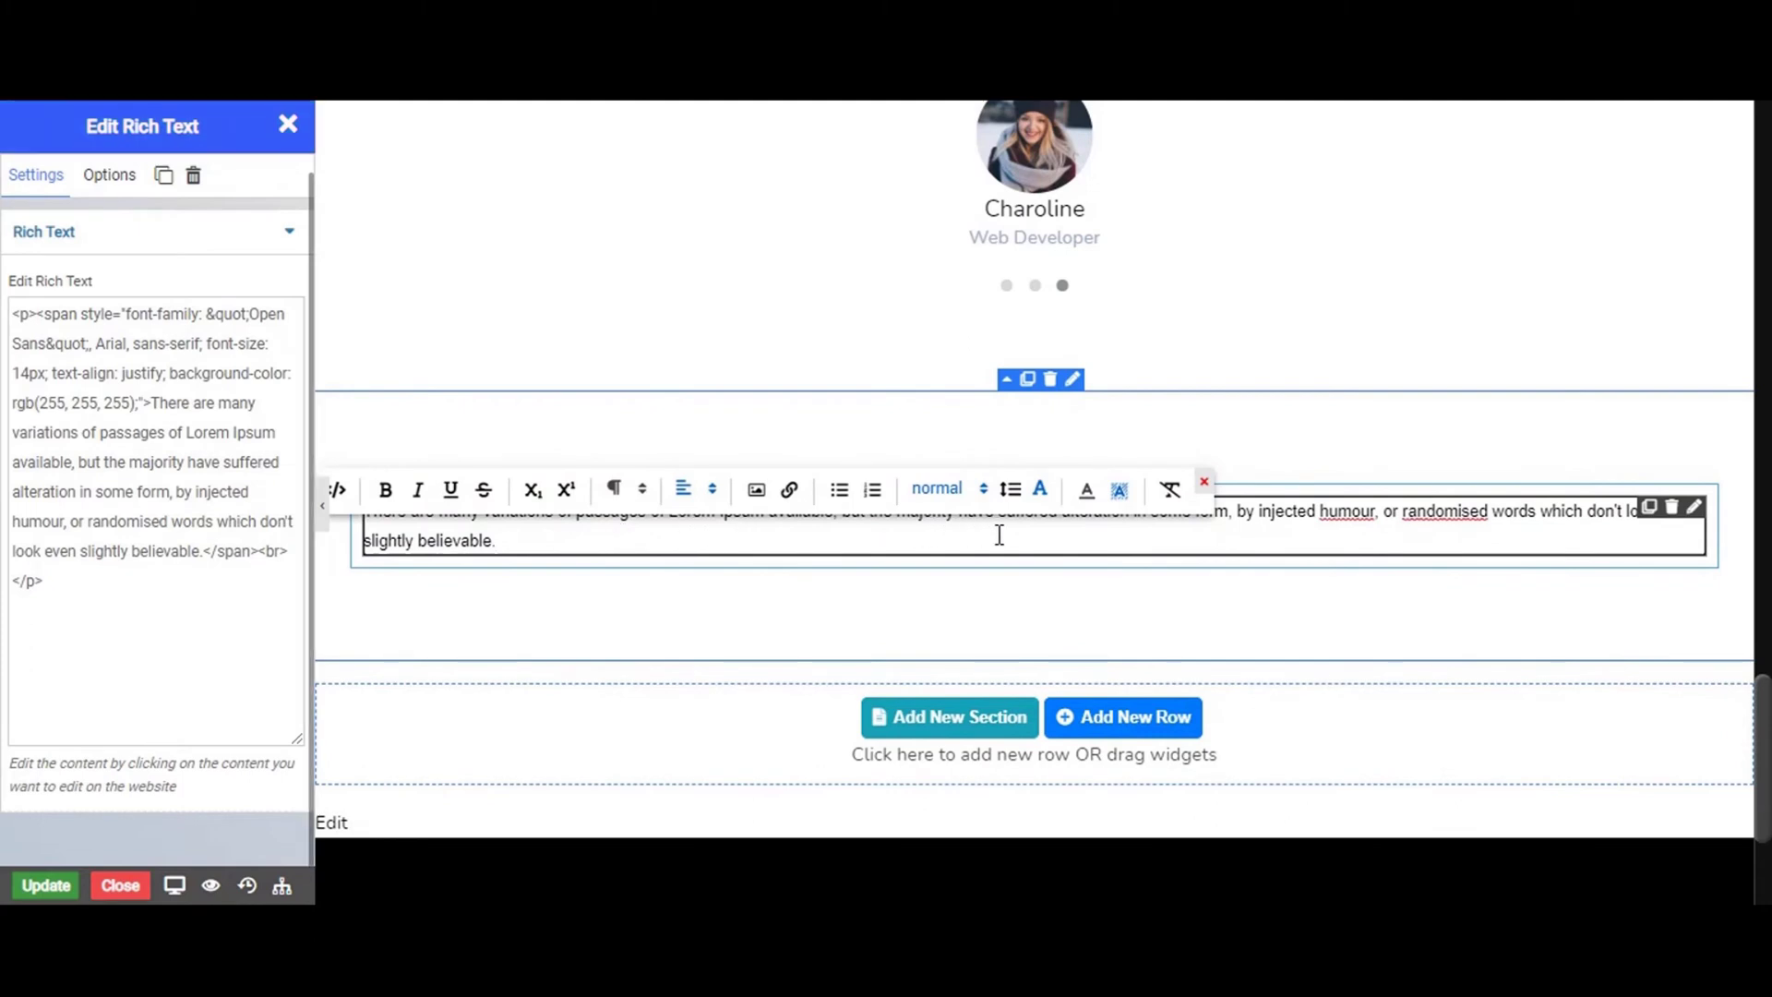
click(1204, 482)
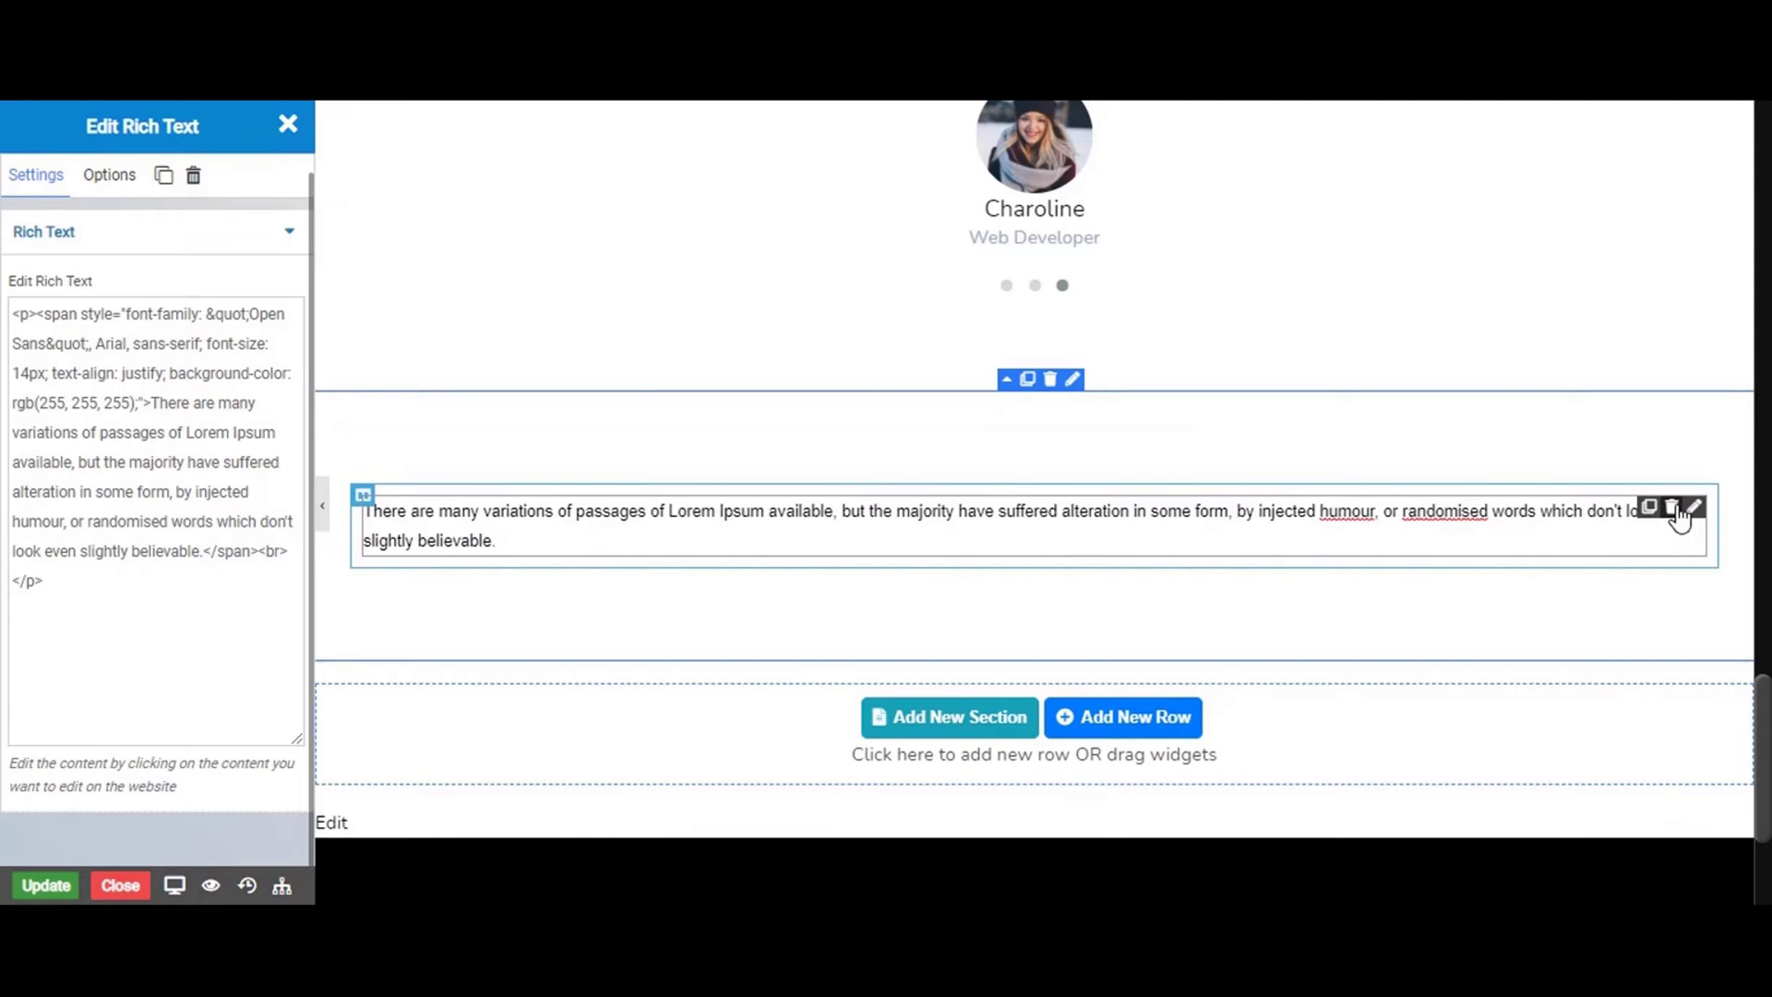
Delete that widget and place a fresh Rich Text widget in the empty column
click(1672, 508)
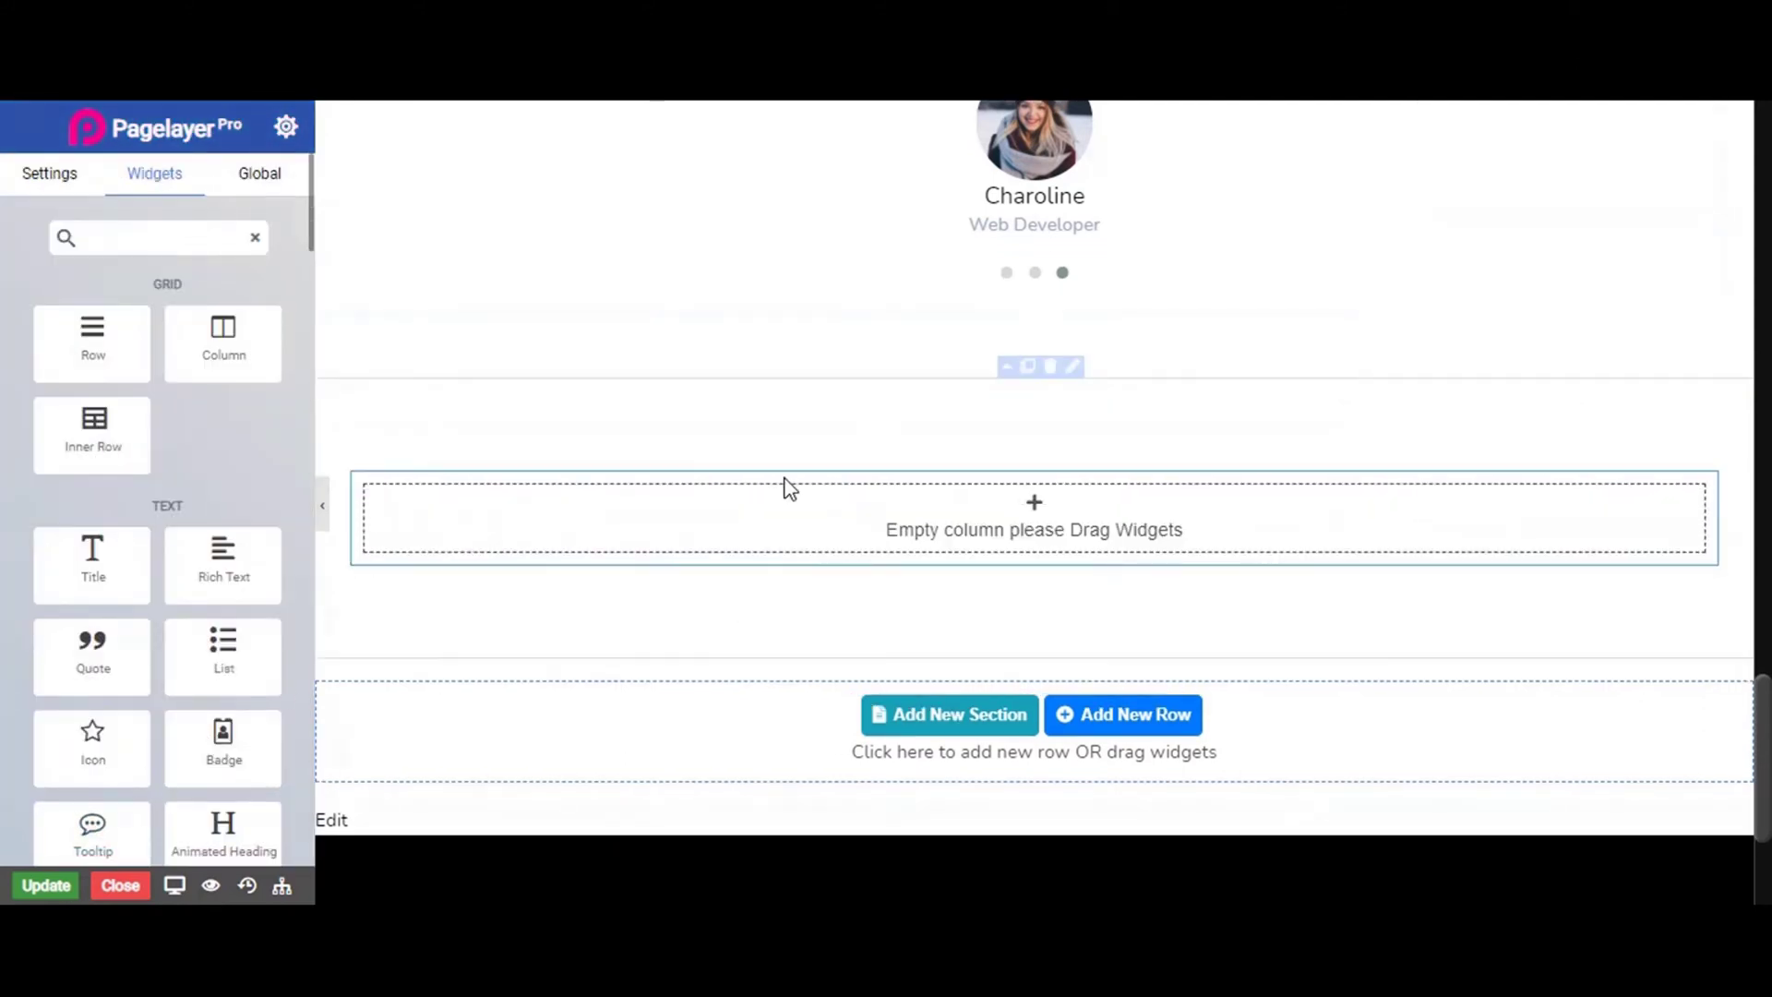
mouse_move(178, 585)
mouse_down()
mouse_move(340, 523)
mouse_move(393, 524)
mouse_move(161, 571)
mouse_up()
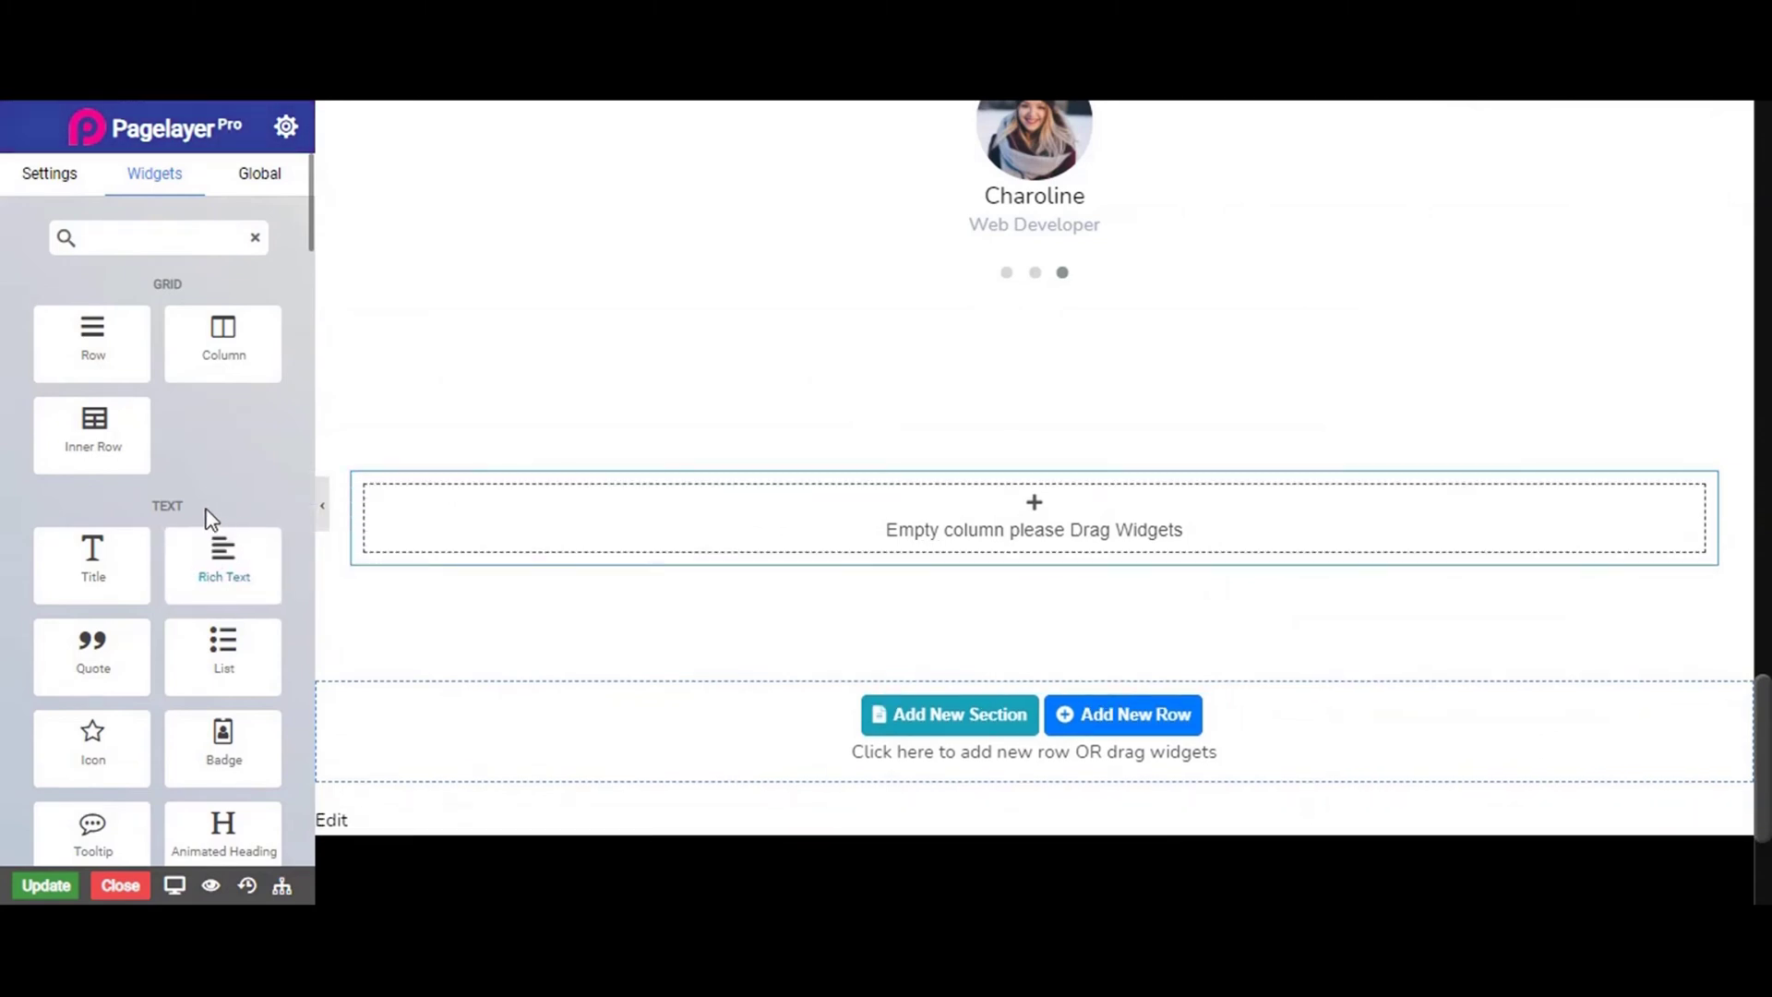
scroll(205, 507, down, 2)
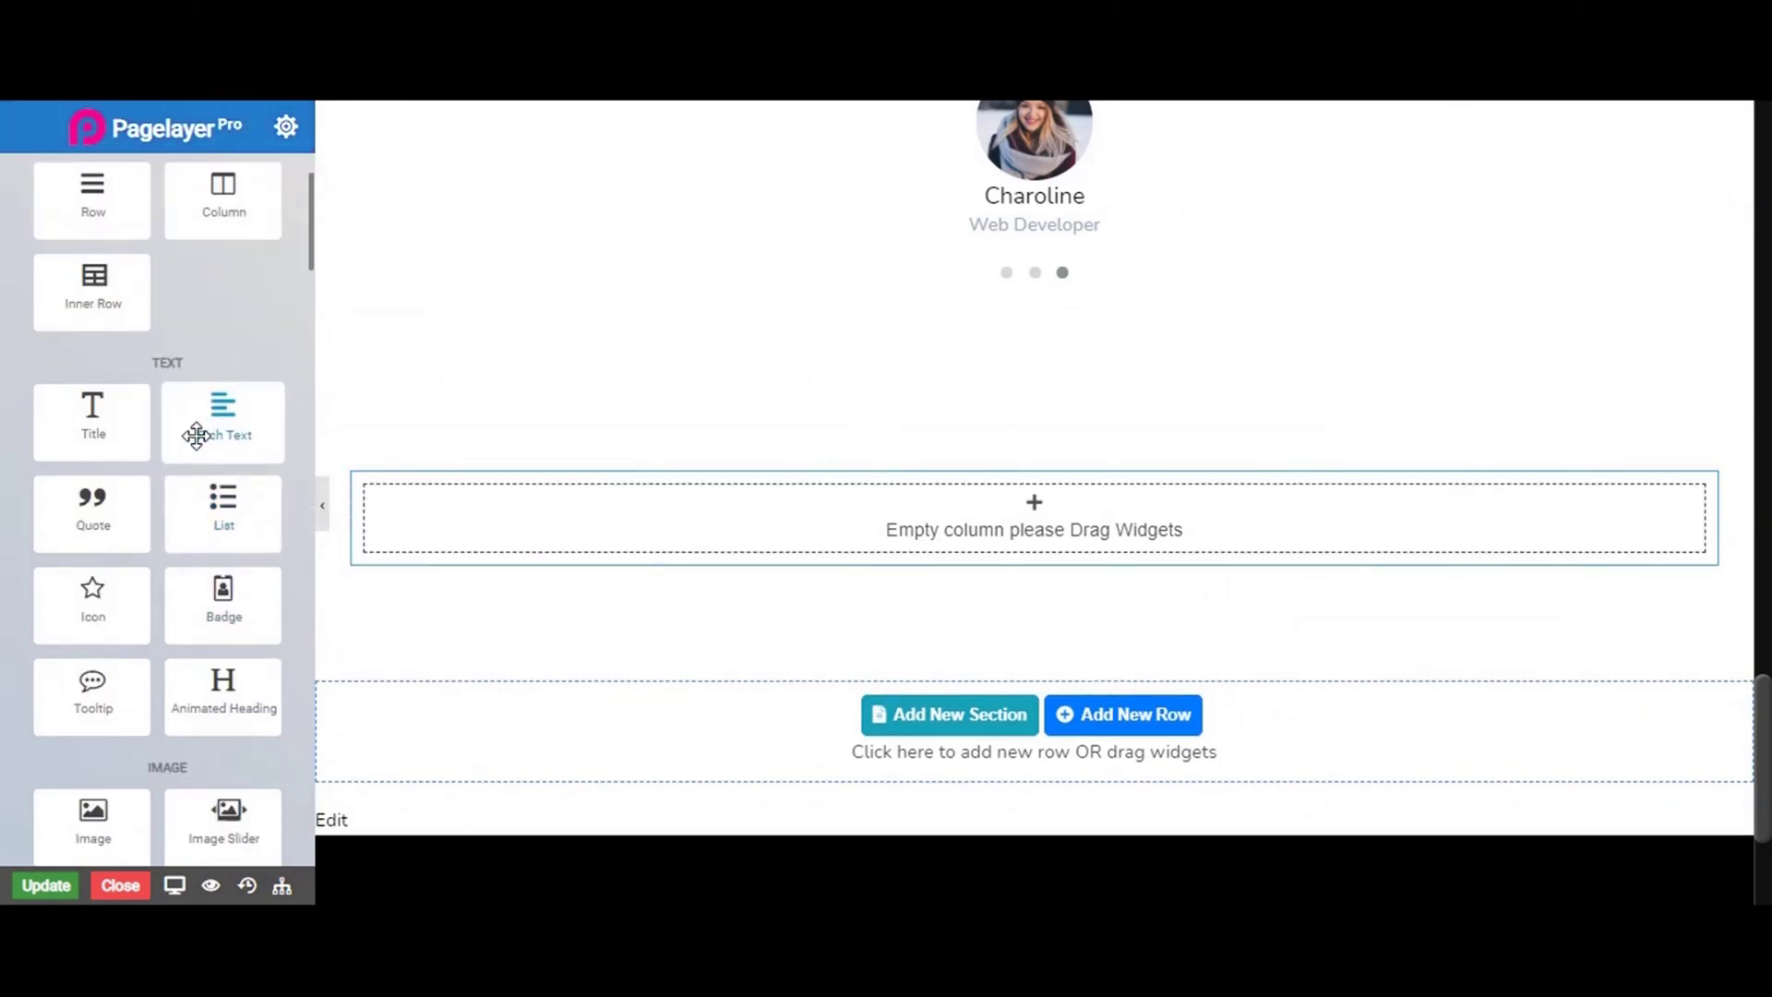
drag(197, 434, 517, 536)
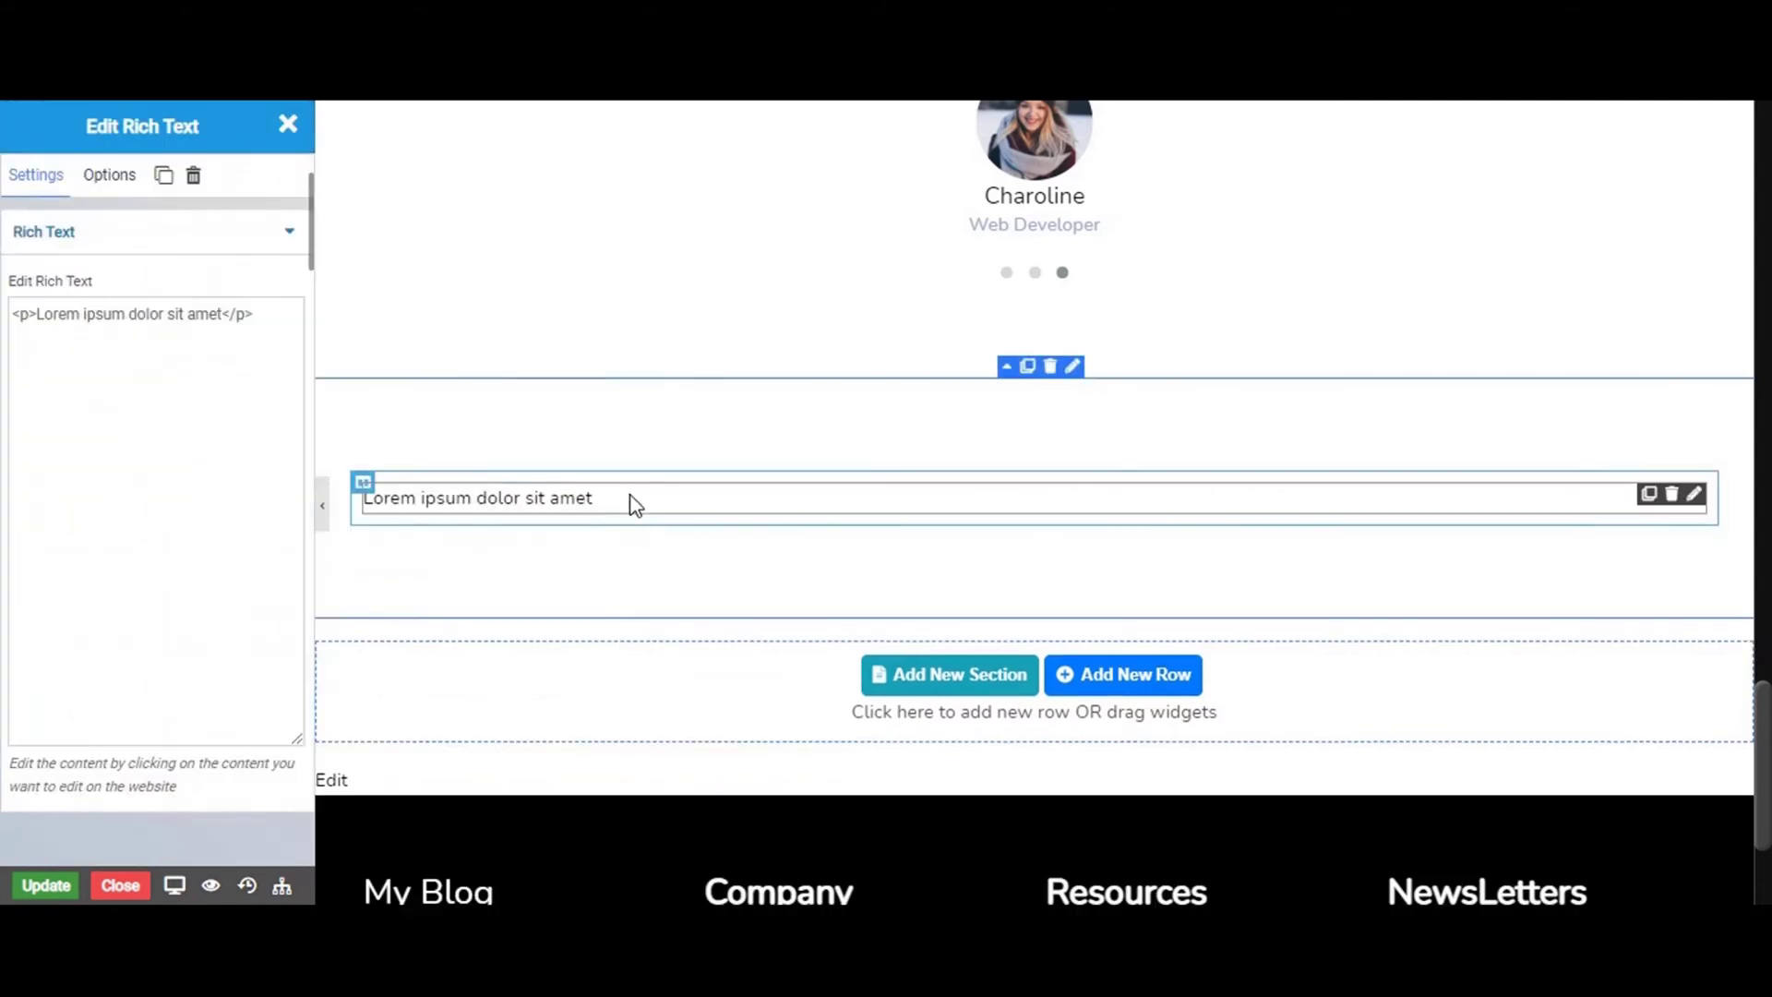
click(68, 320)
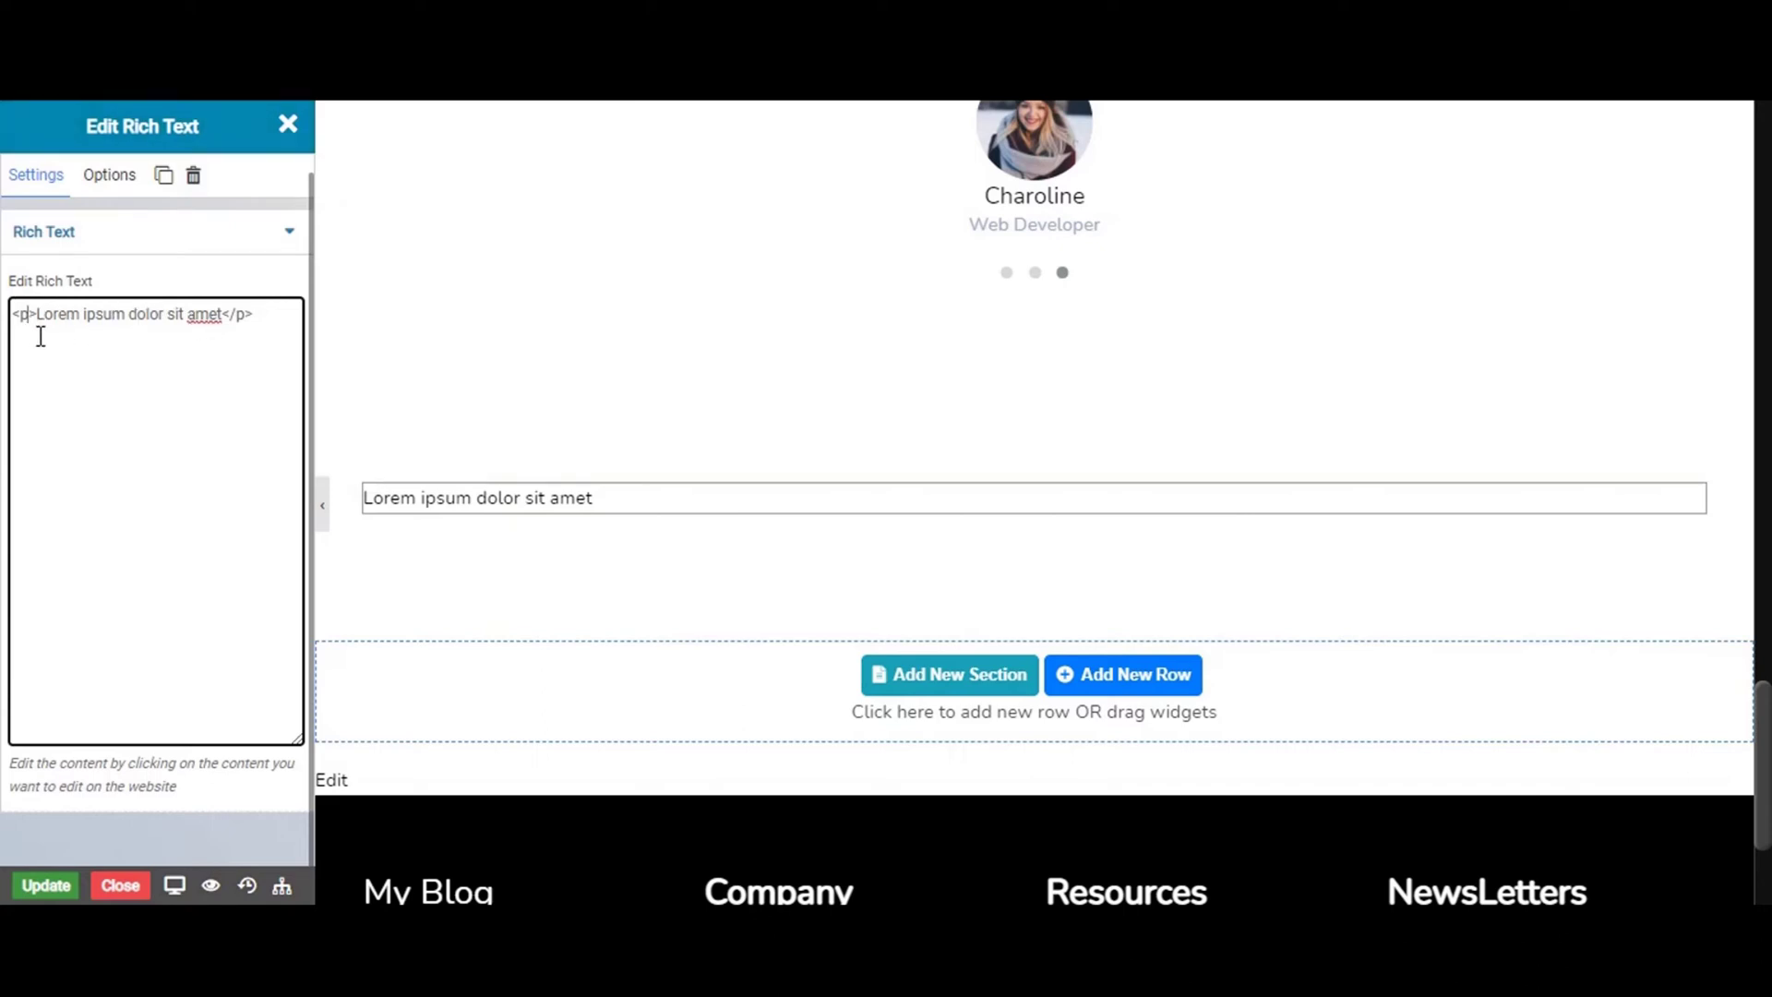
key(BackSpace)
text(h1)
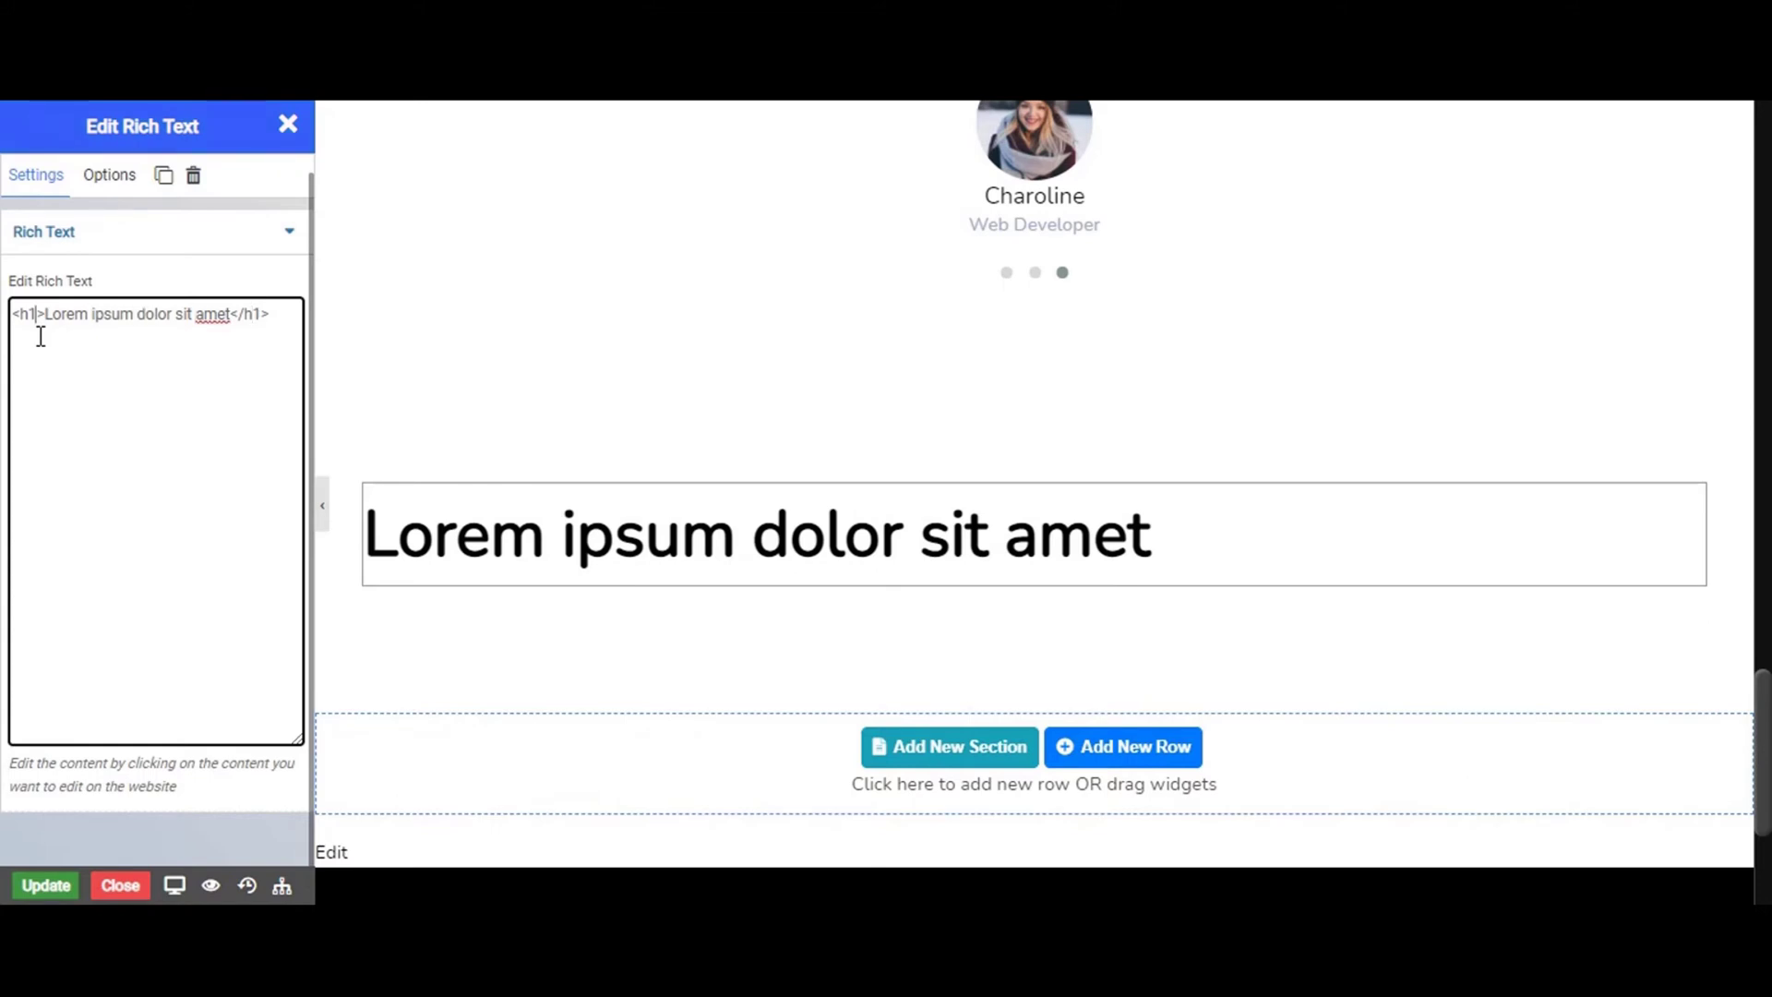
key(BackSpace)
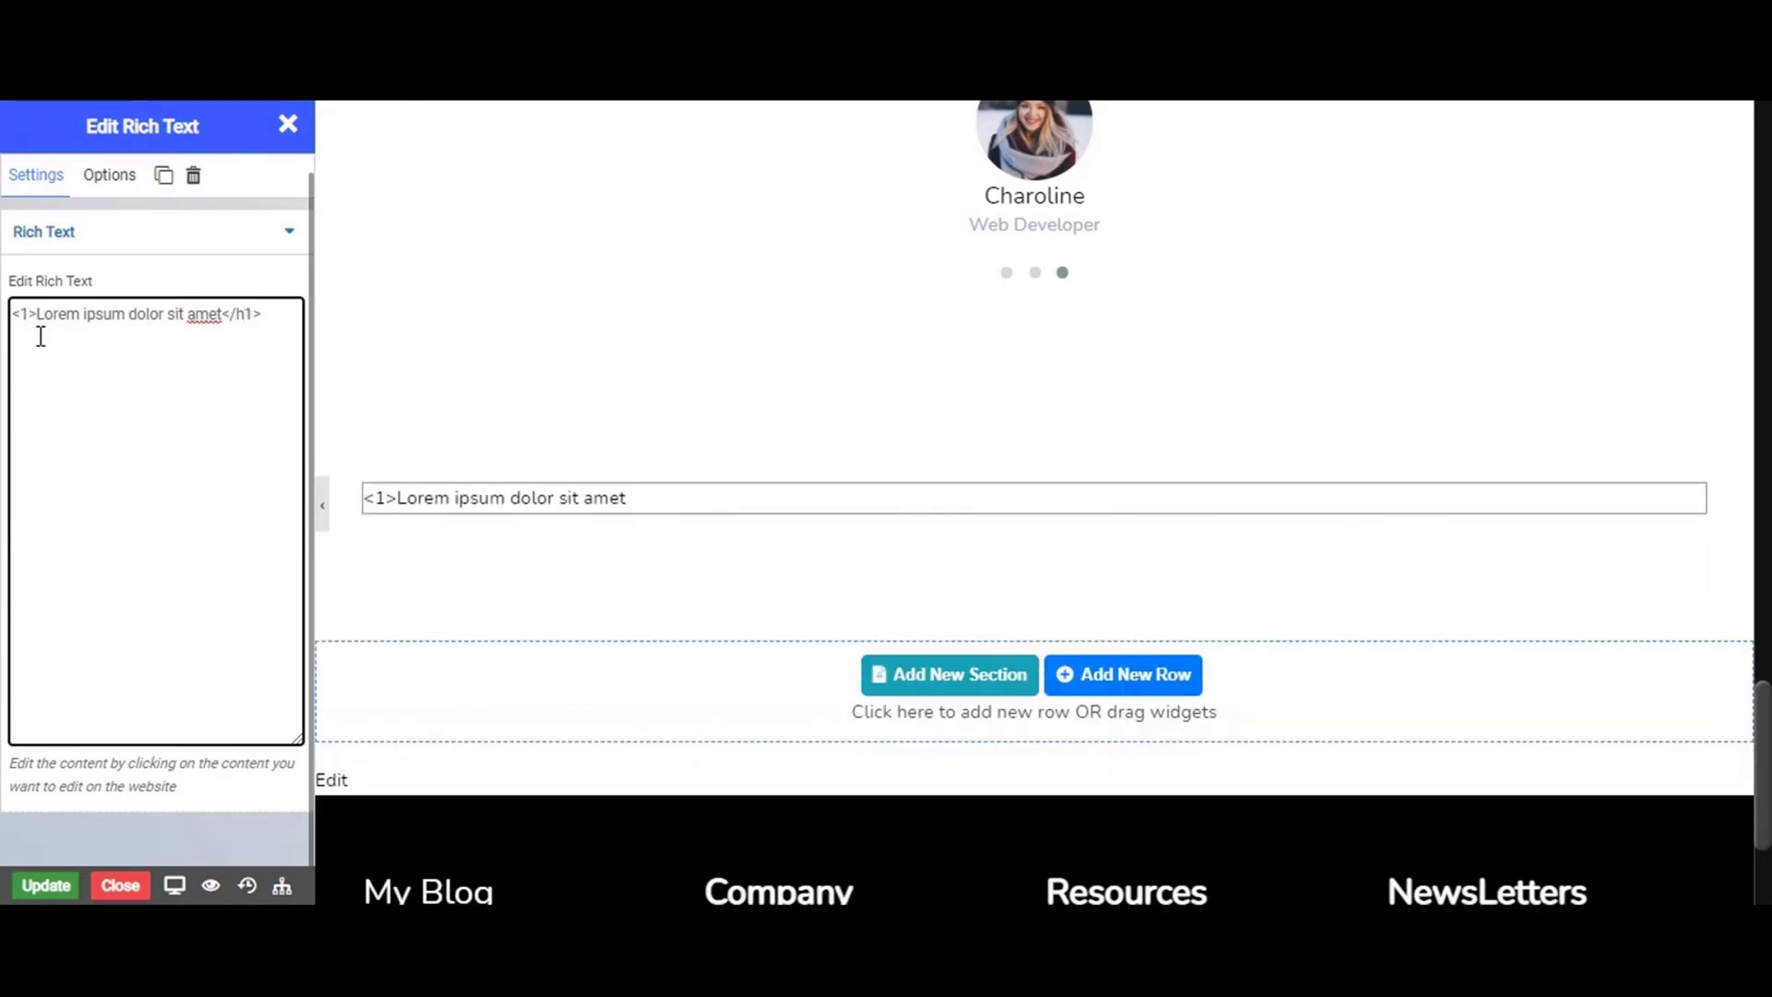
key(BackSpace)
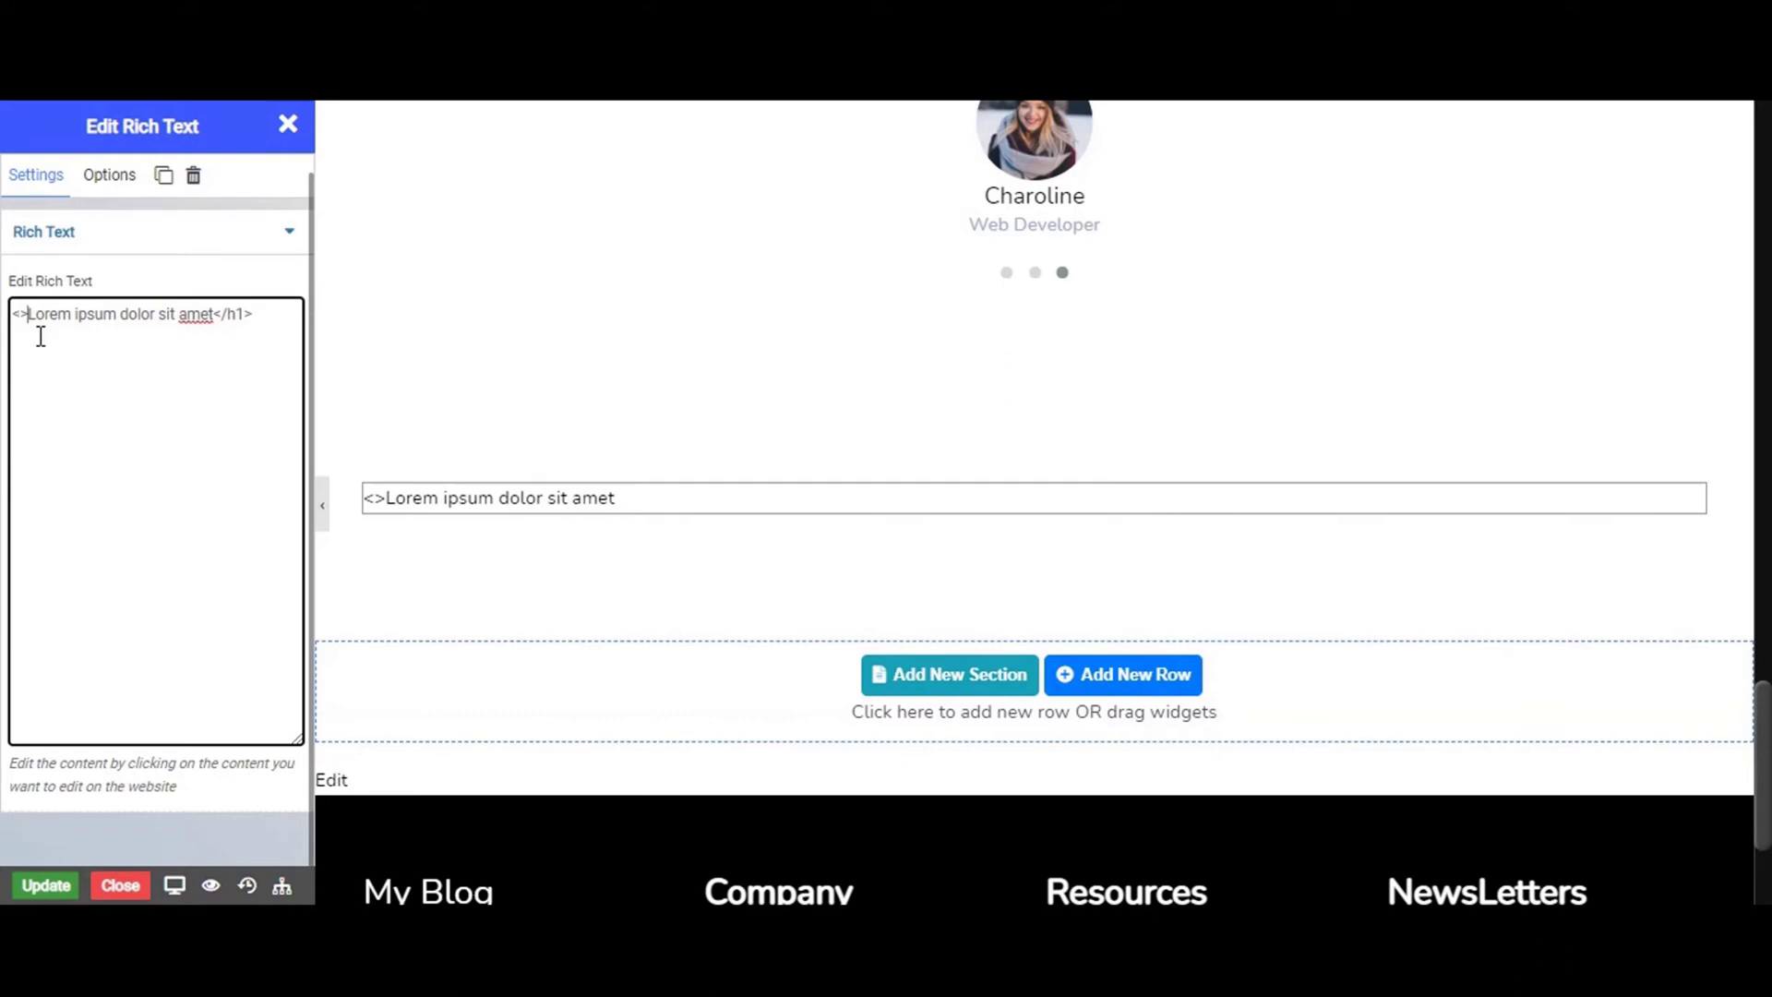
key(BackSpace)
key(BackSpace)
key(ctrl+z)
text([)
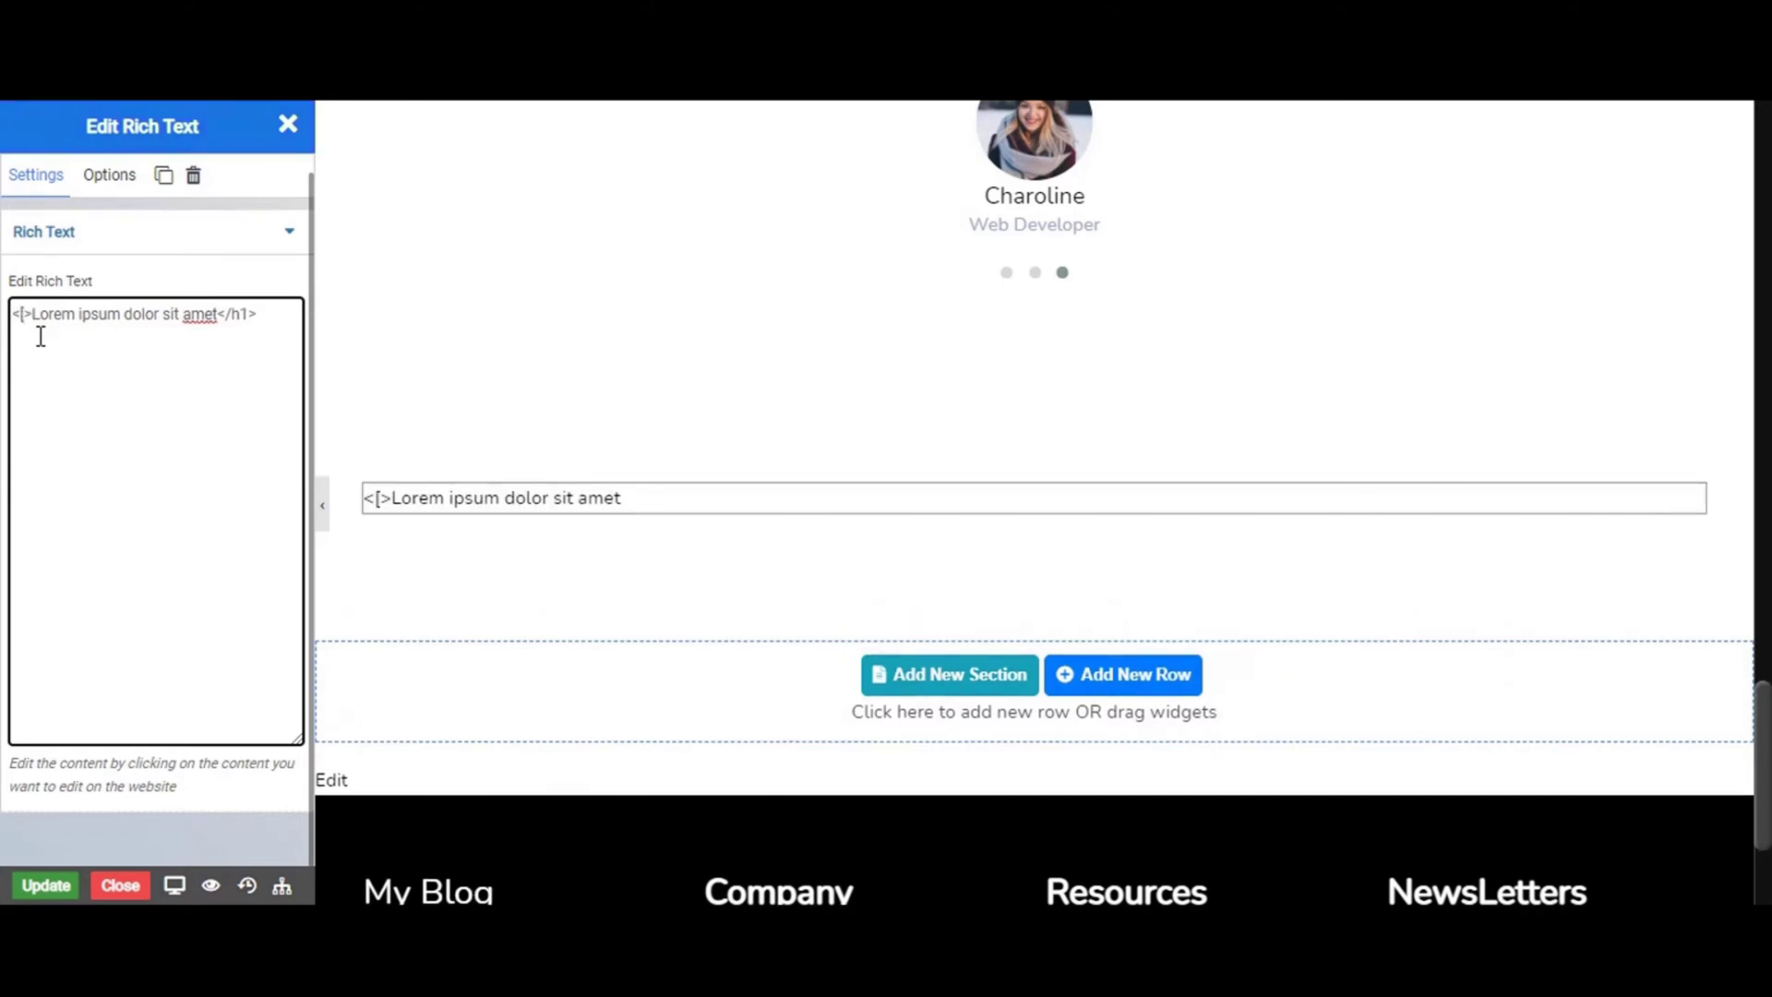
key(BackSpace)
text(p)
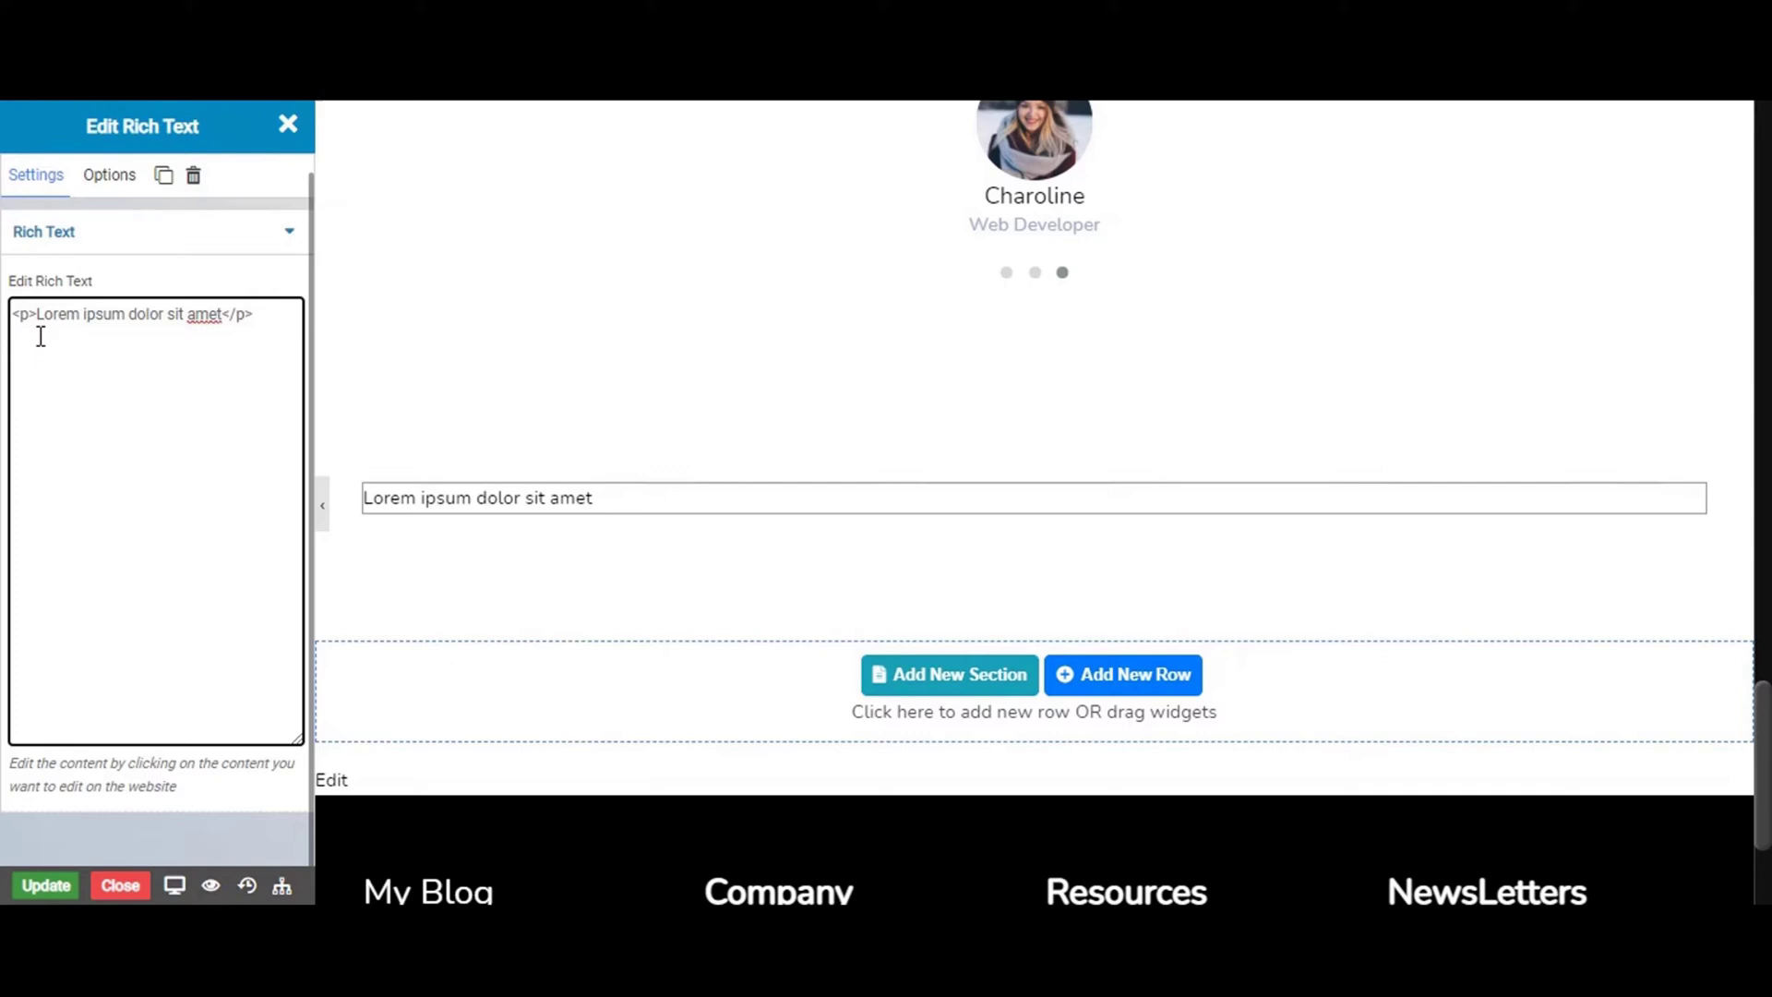
In the HTML source, replace 'Lorem ipsum dolor sit amet' with the 'There are many variations of passages' paragraph
click(384, 510)
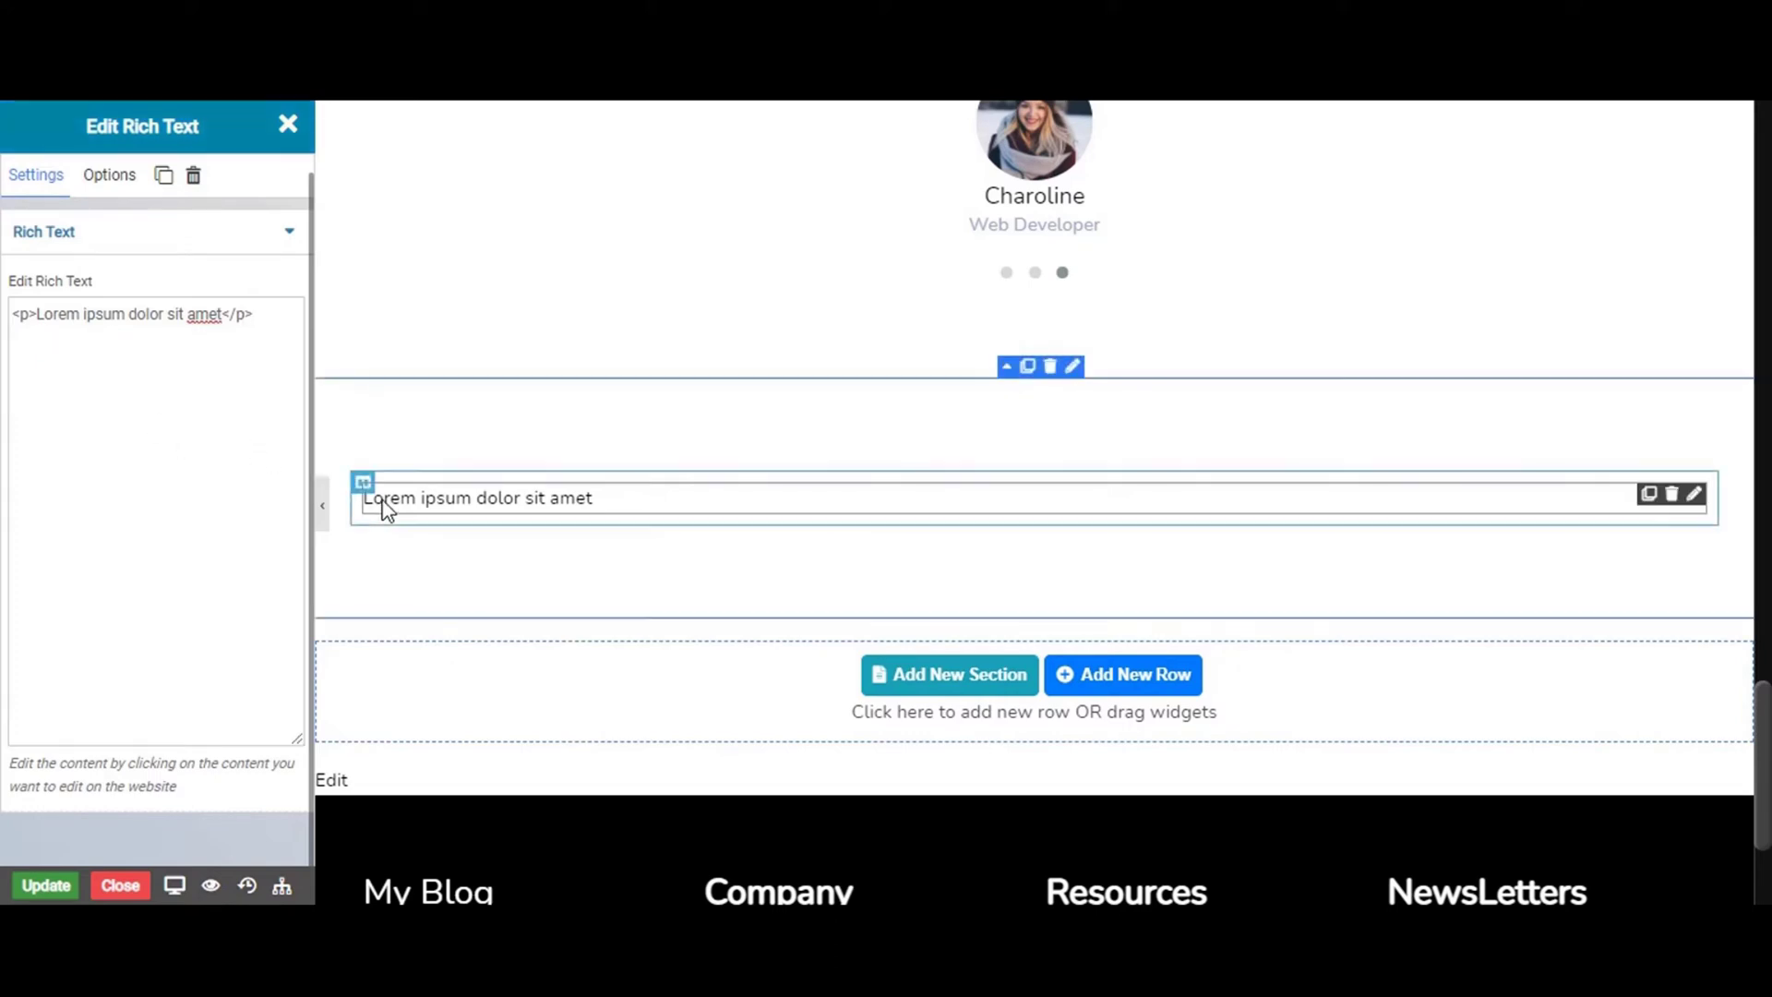
triple_click(412, 499)
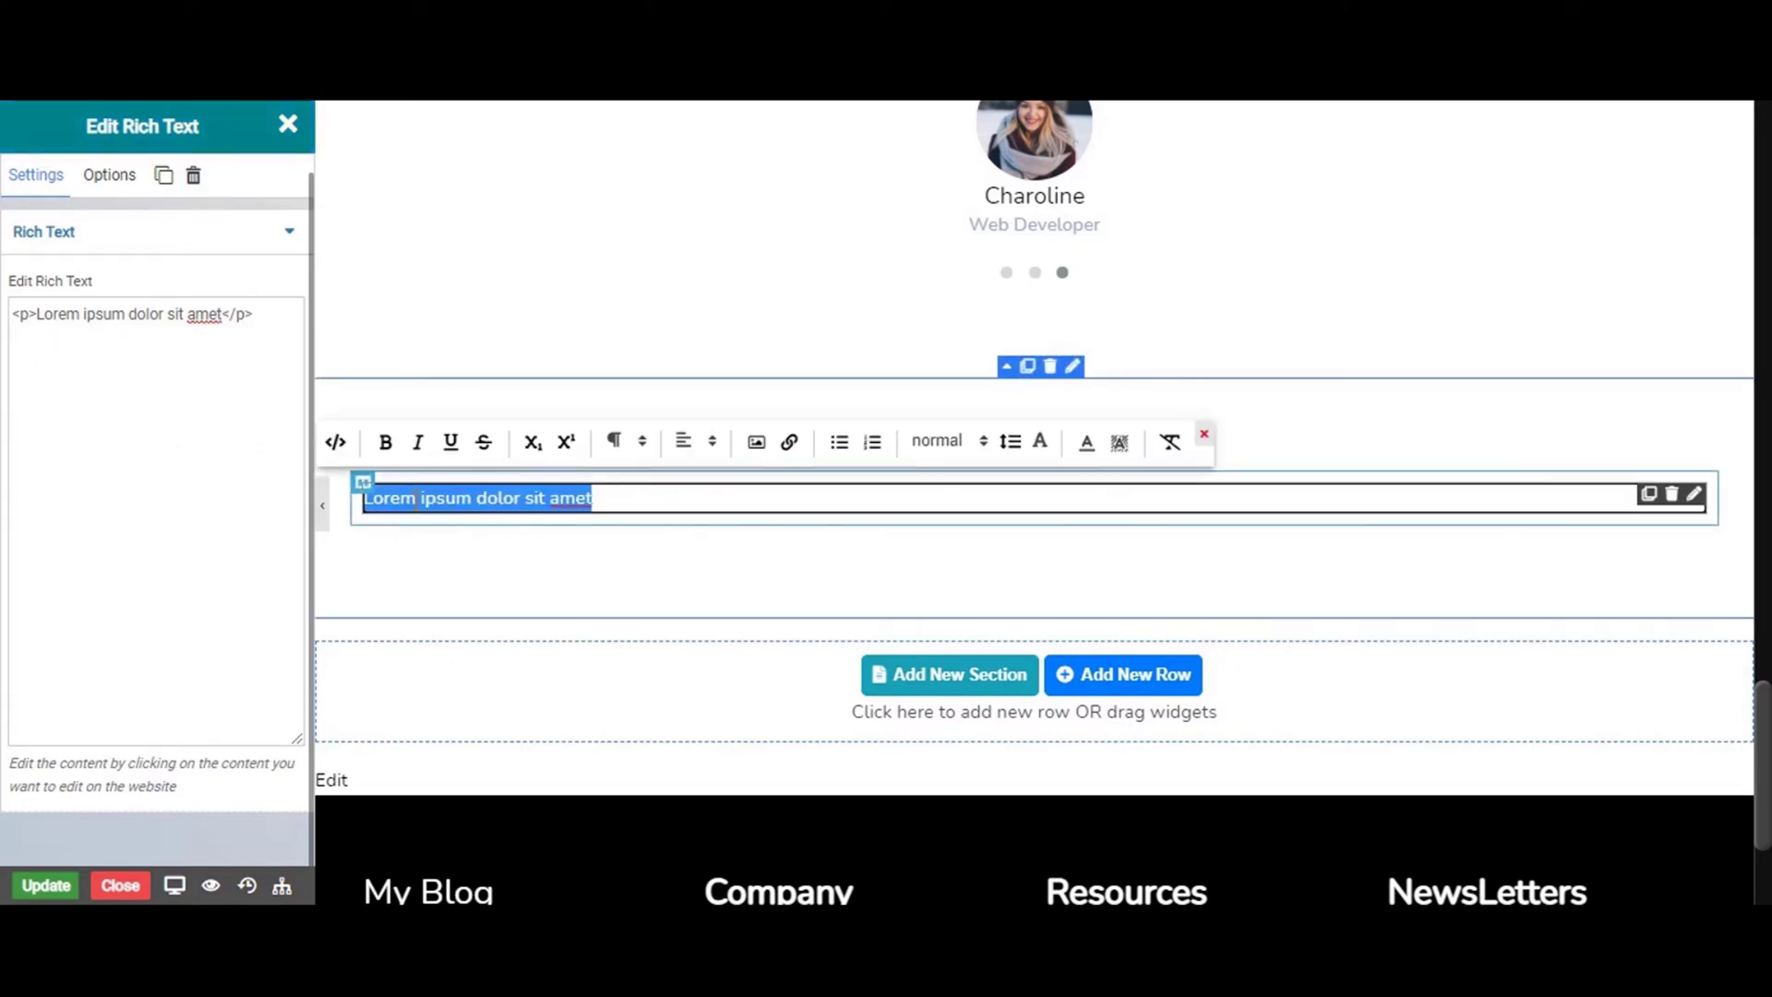
click(337, 443)
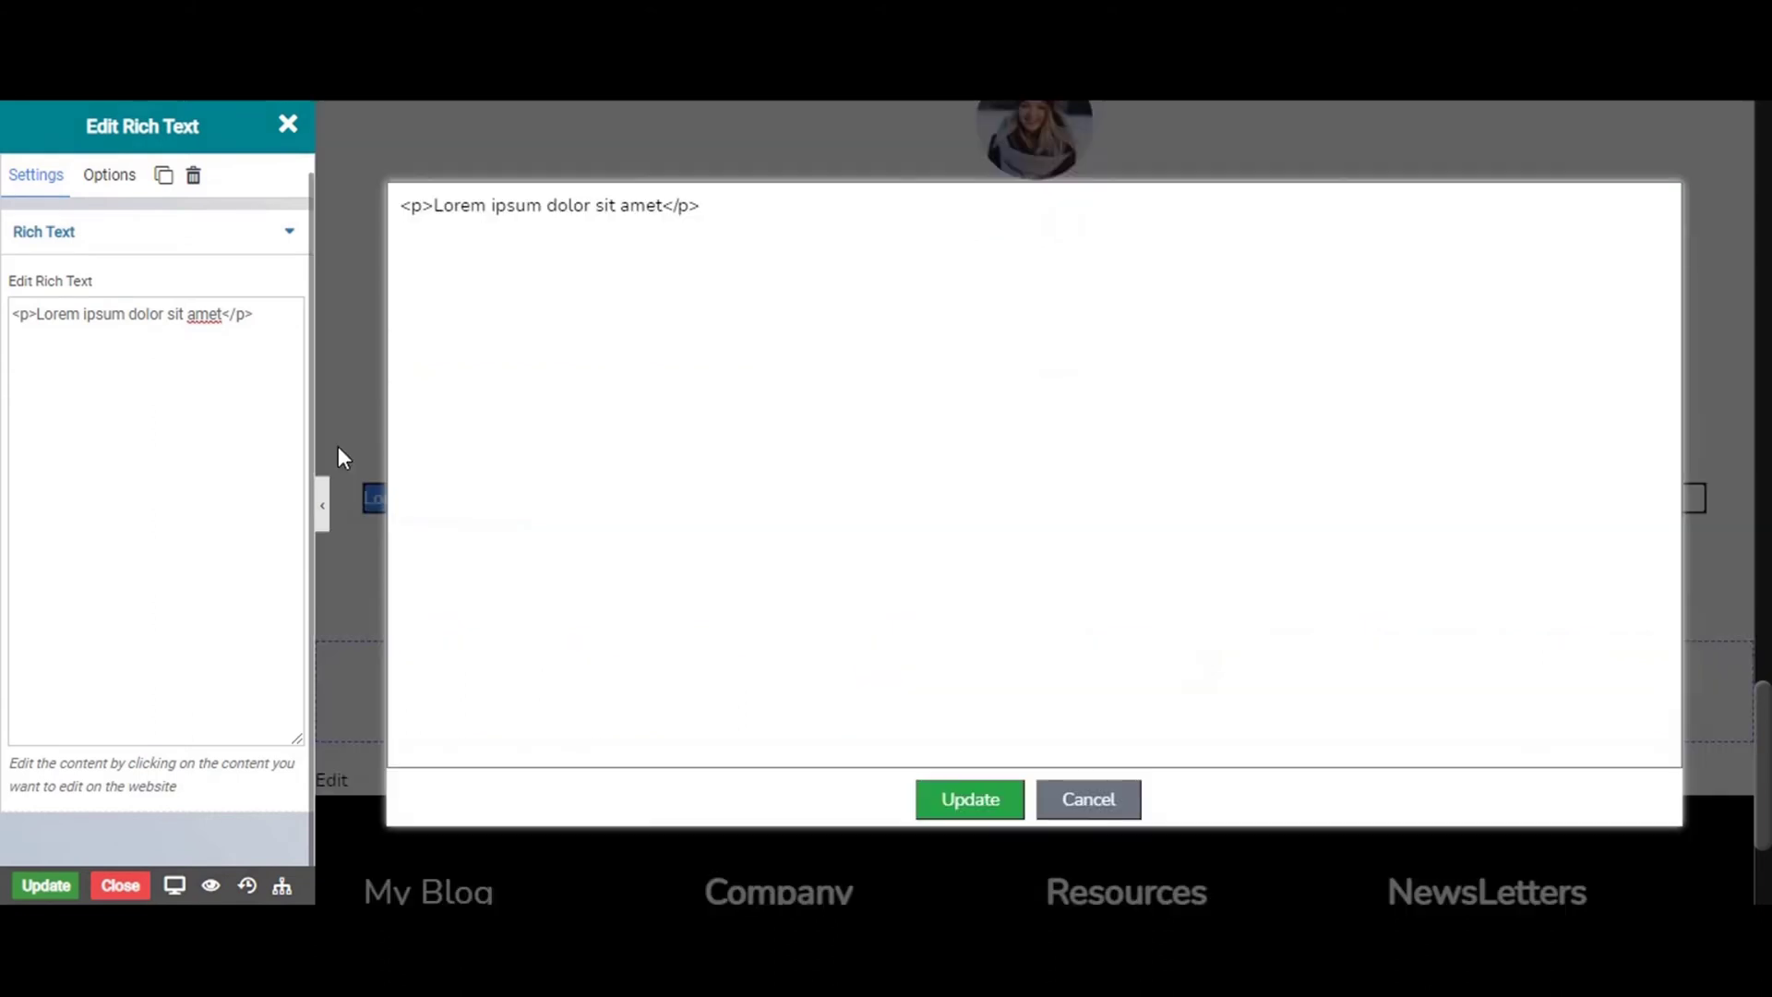
click(662, 205)
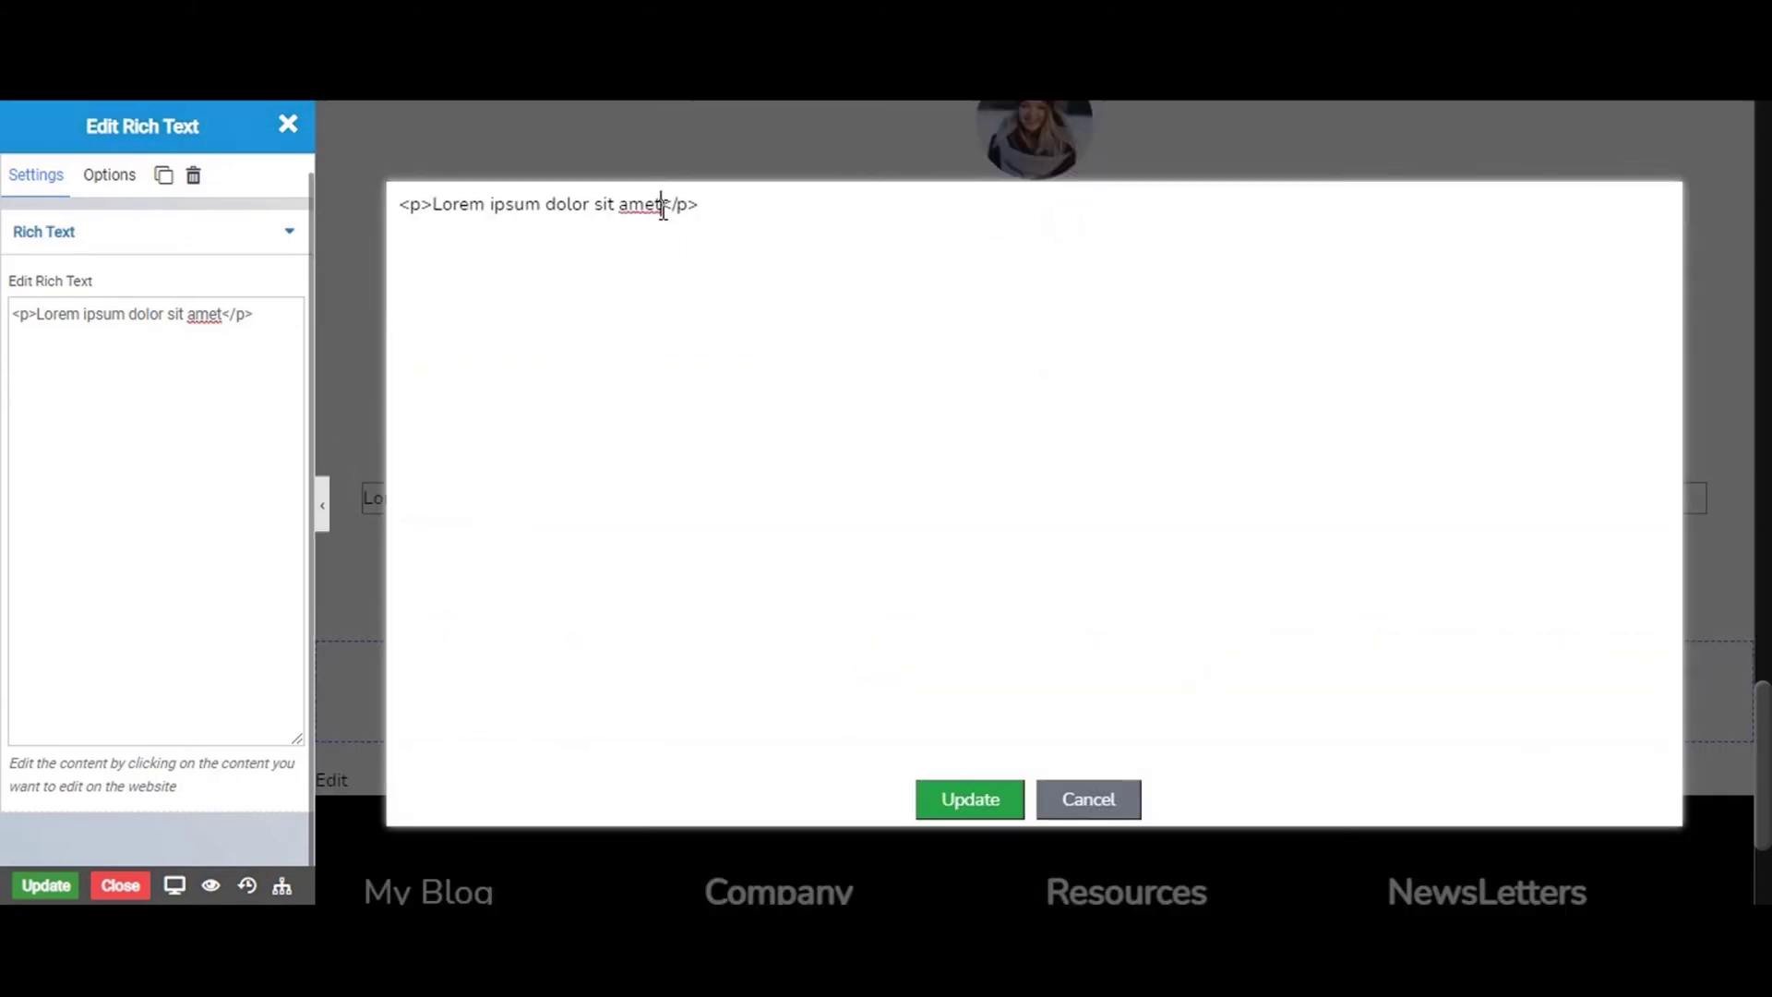
drag(663, 210, 431, 218)
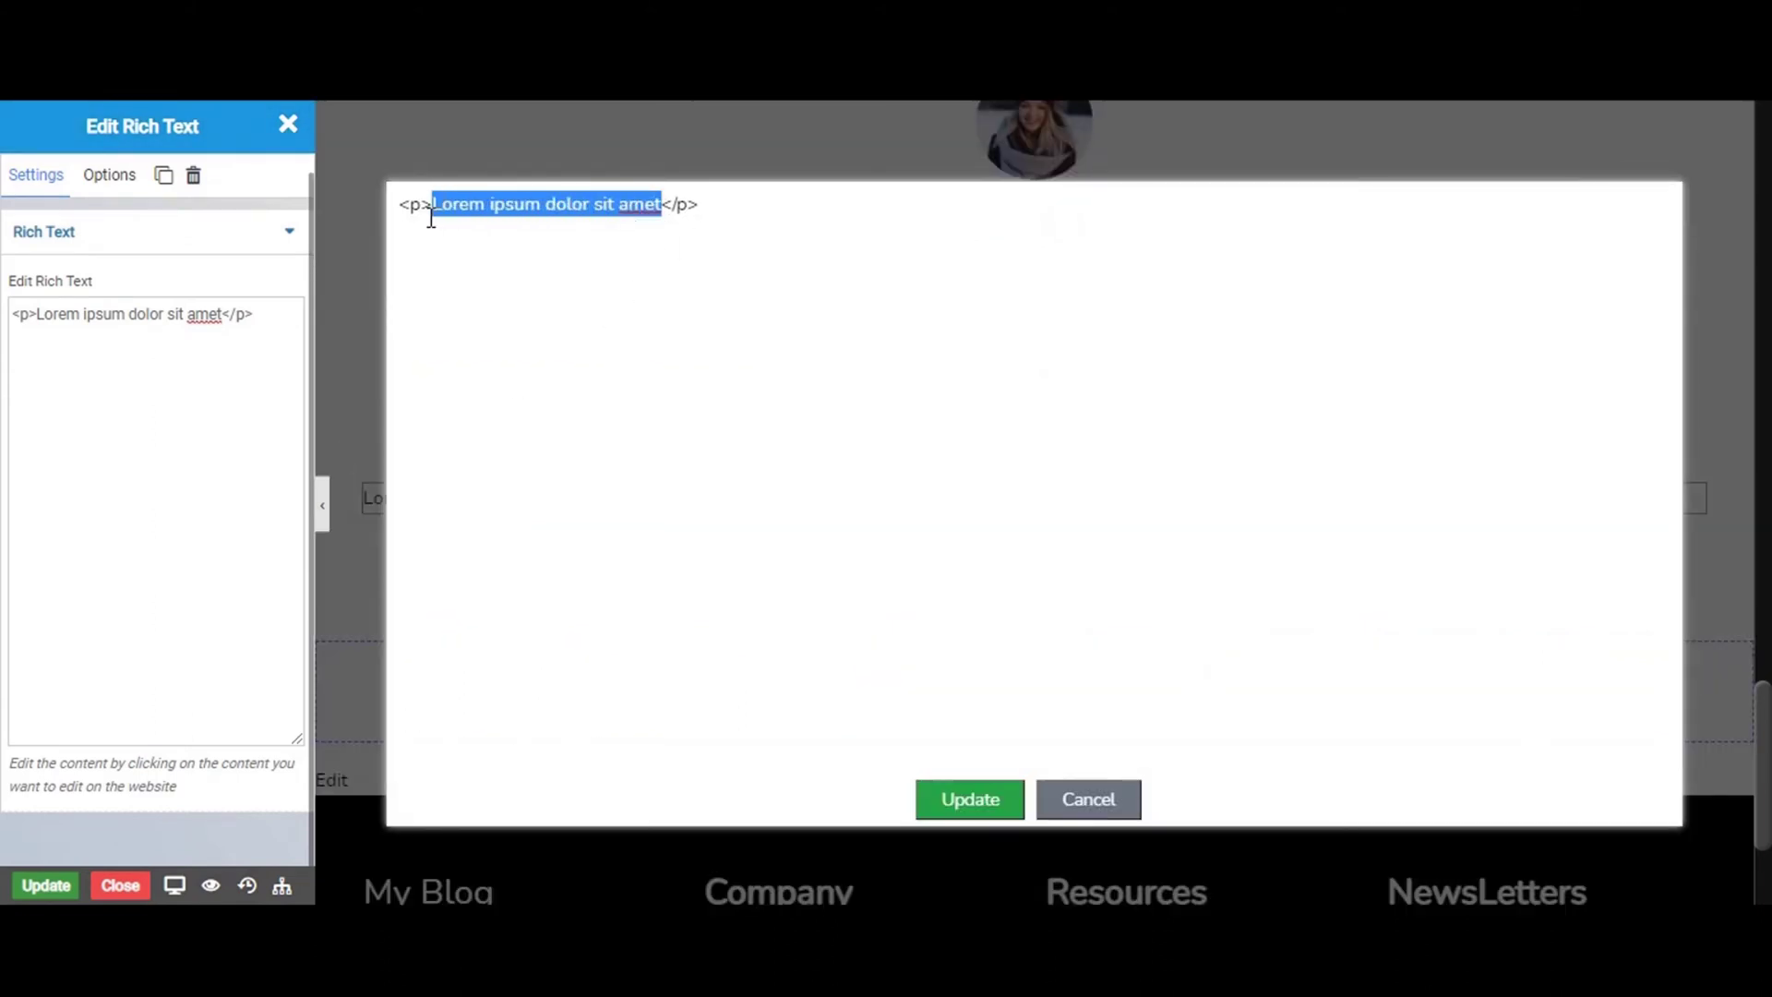
text(There are many variations of passages of Lorem Ipsum available, but the majority have suffered alteration in some form, by injected humour, or randomised words which don't look even slightly believable.)
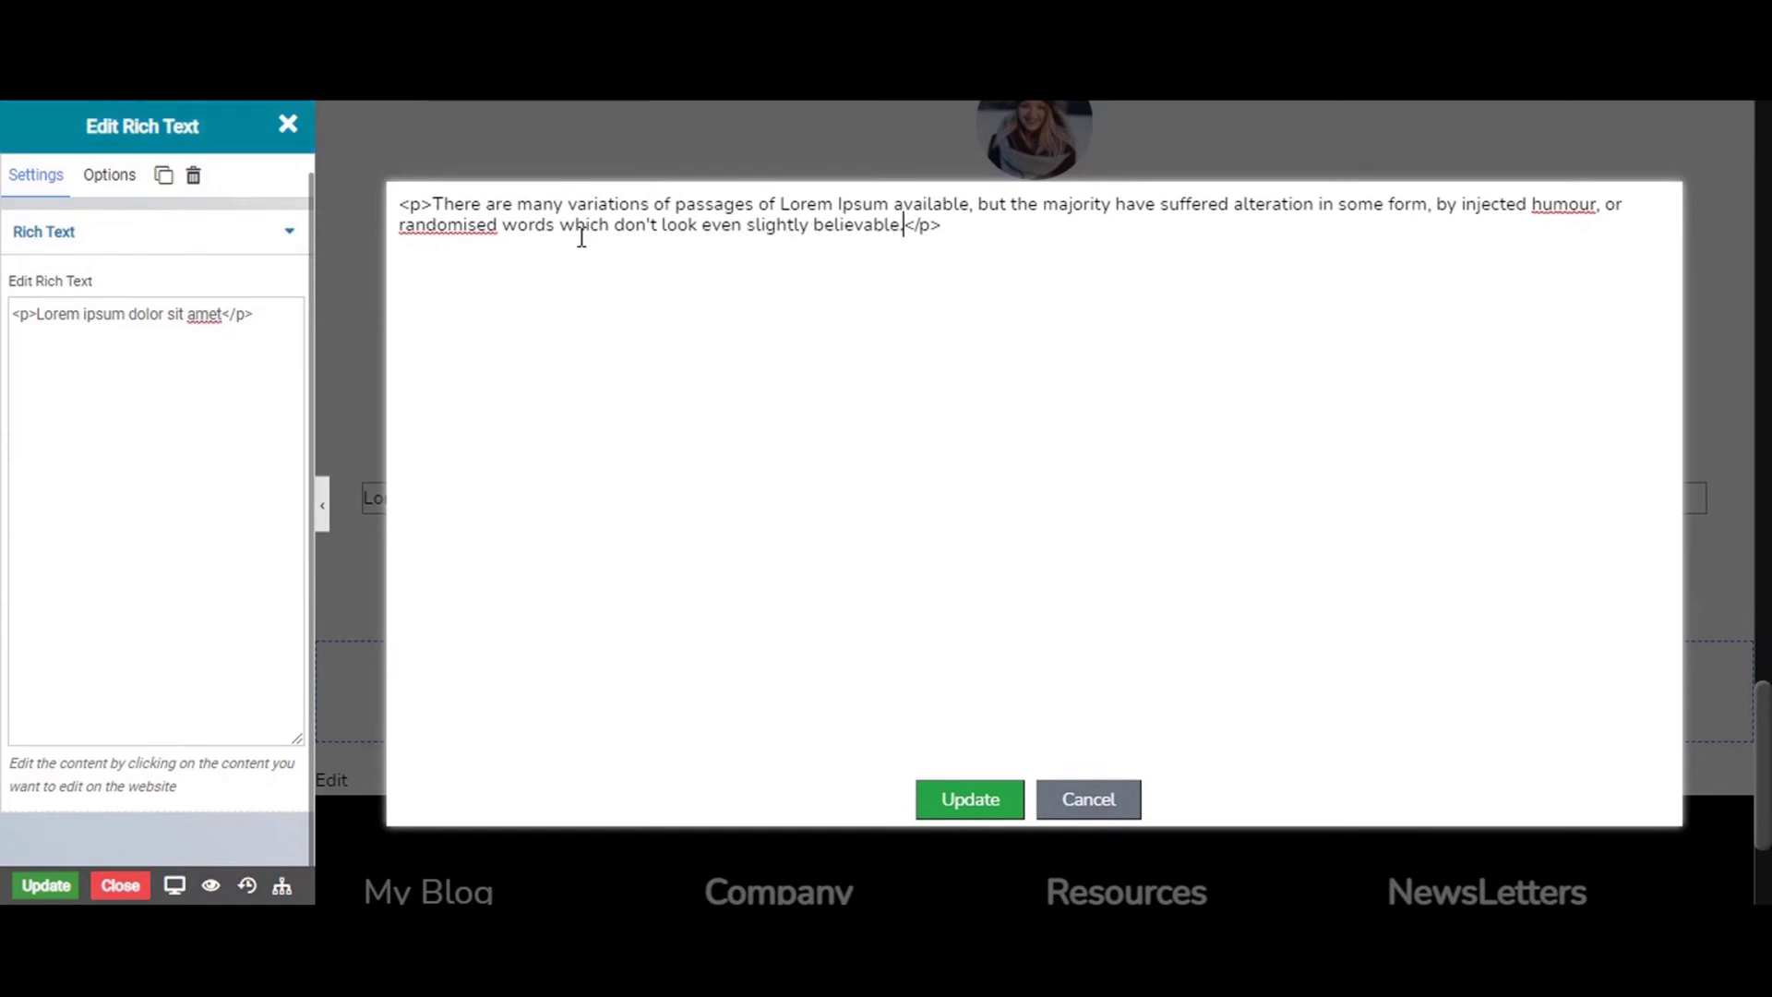
click(978, 795)
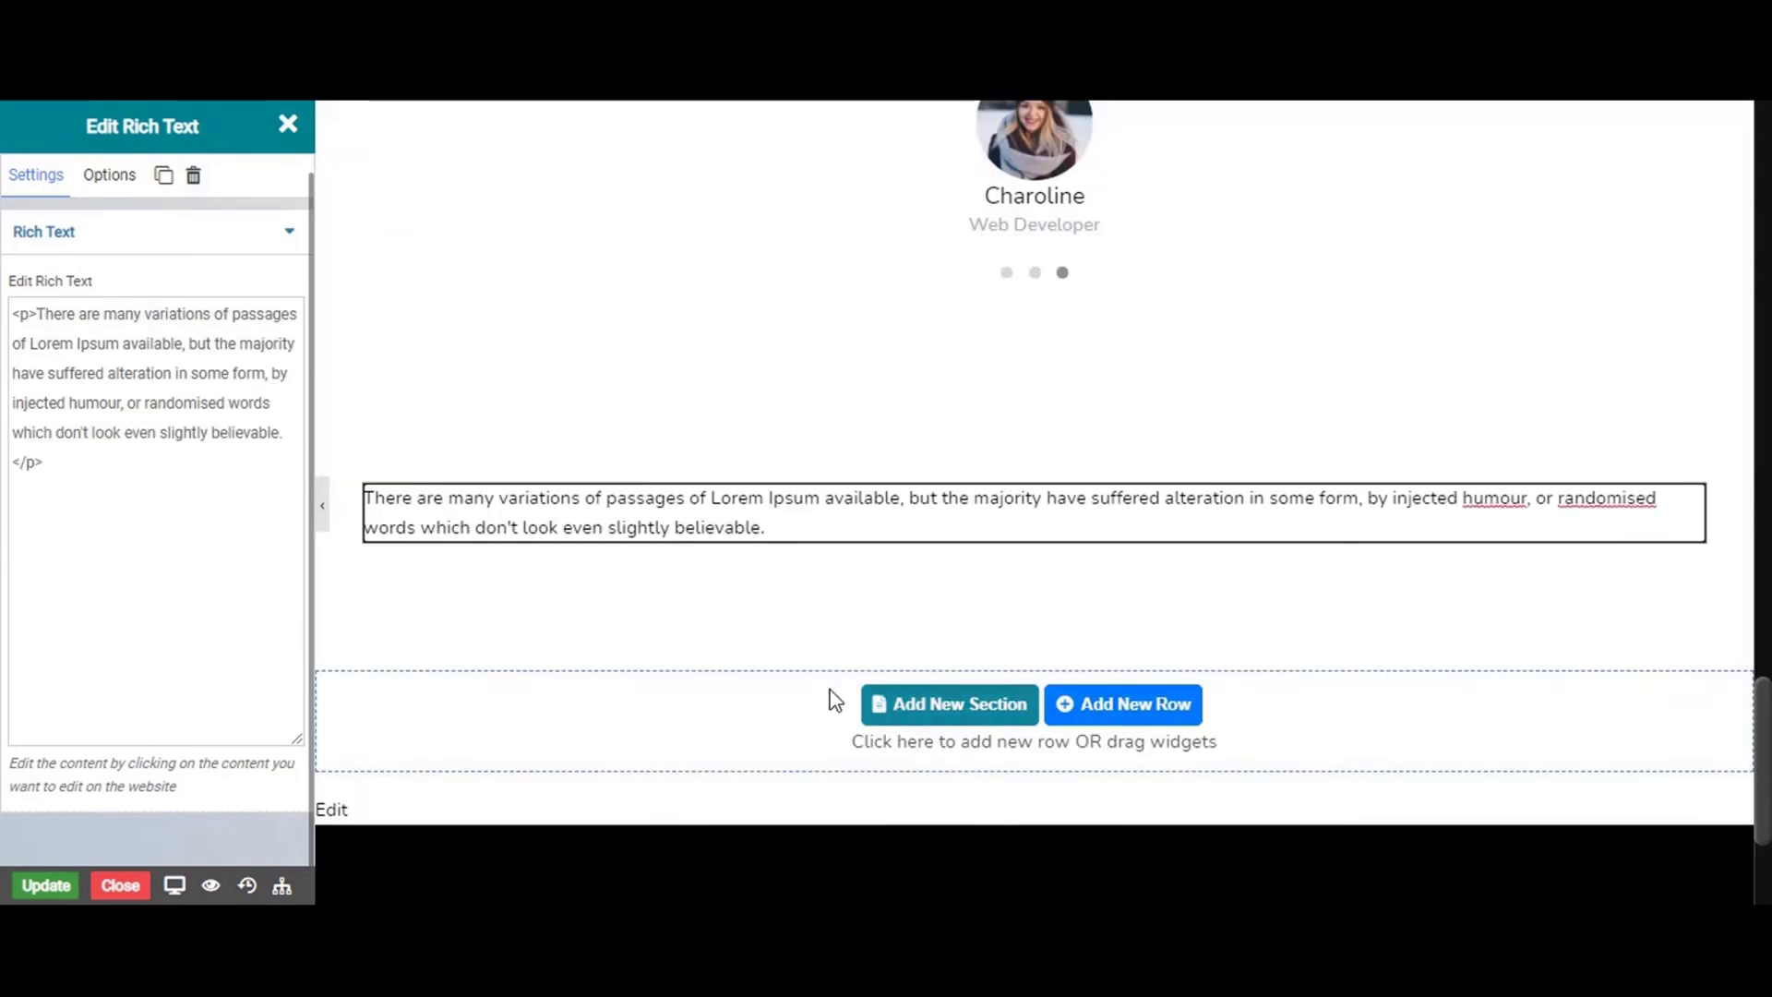
Make the whole Lorem Ipsum paragraph bold and italic
triple_click(583, 524)
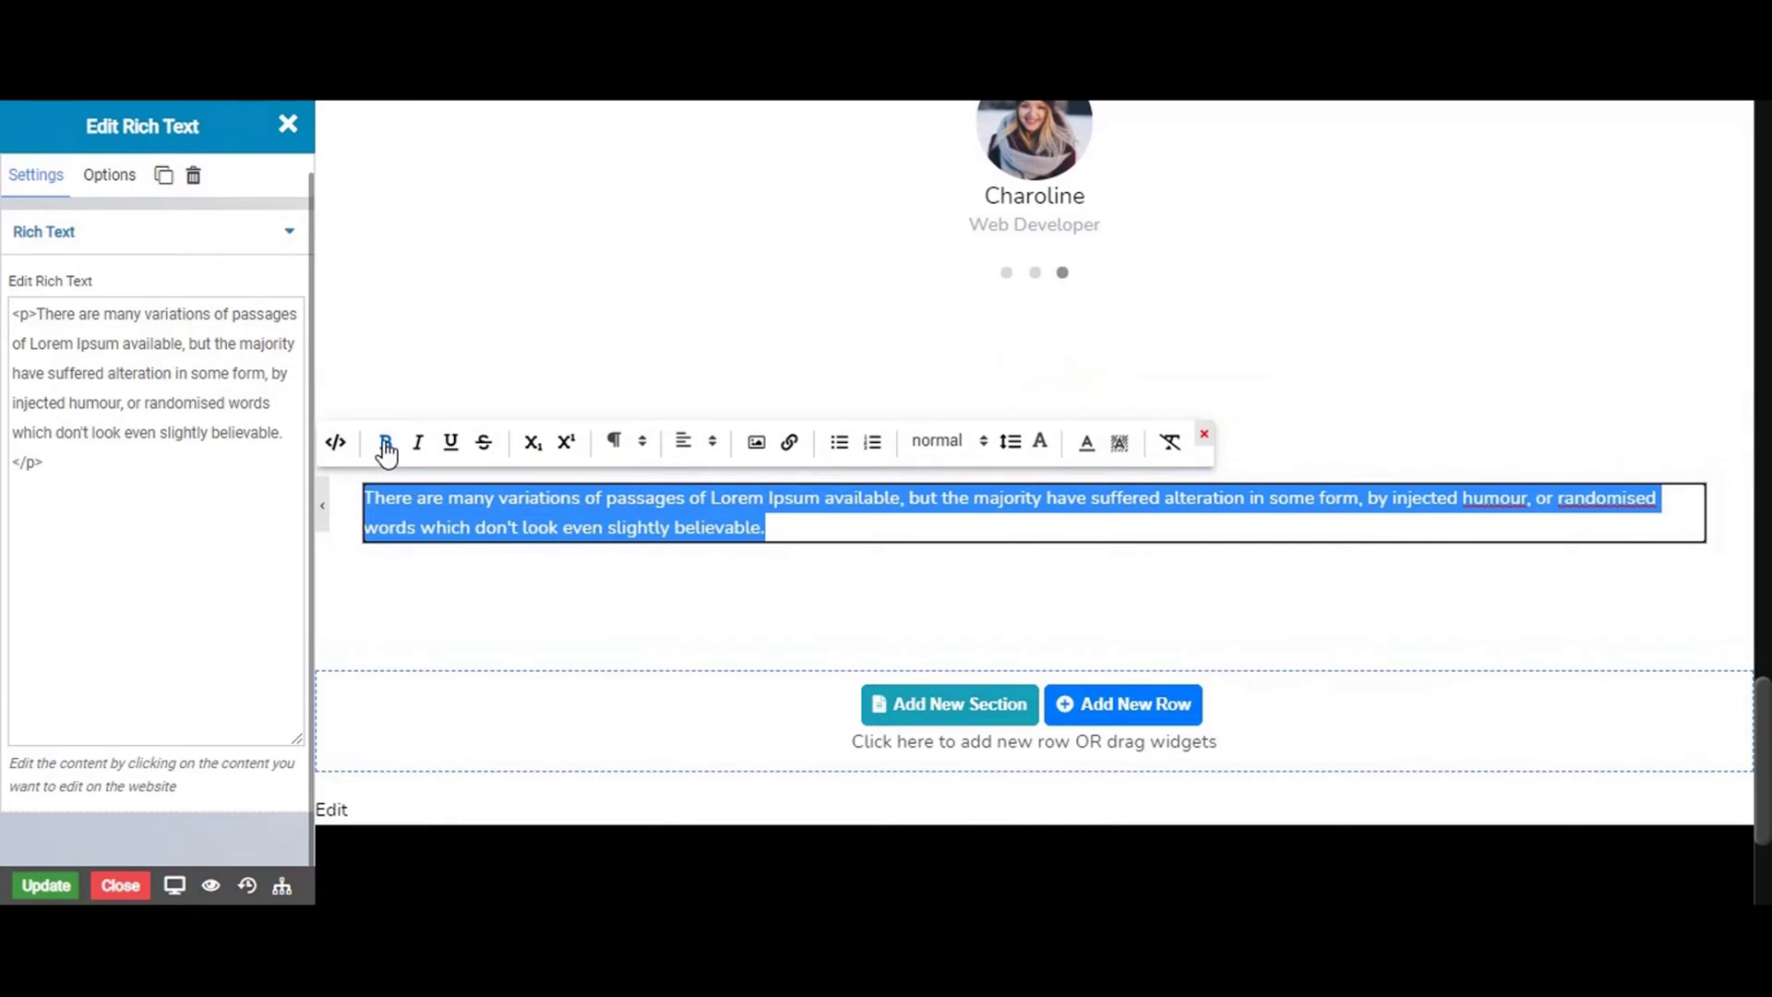
click(386, 445)
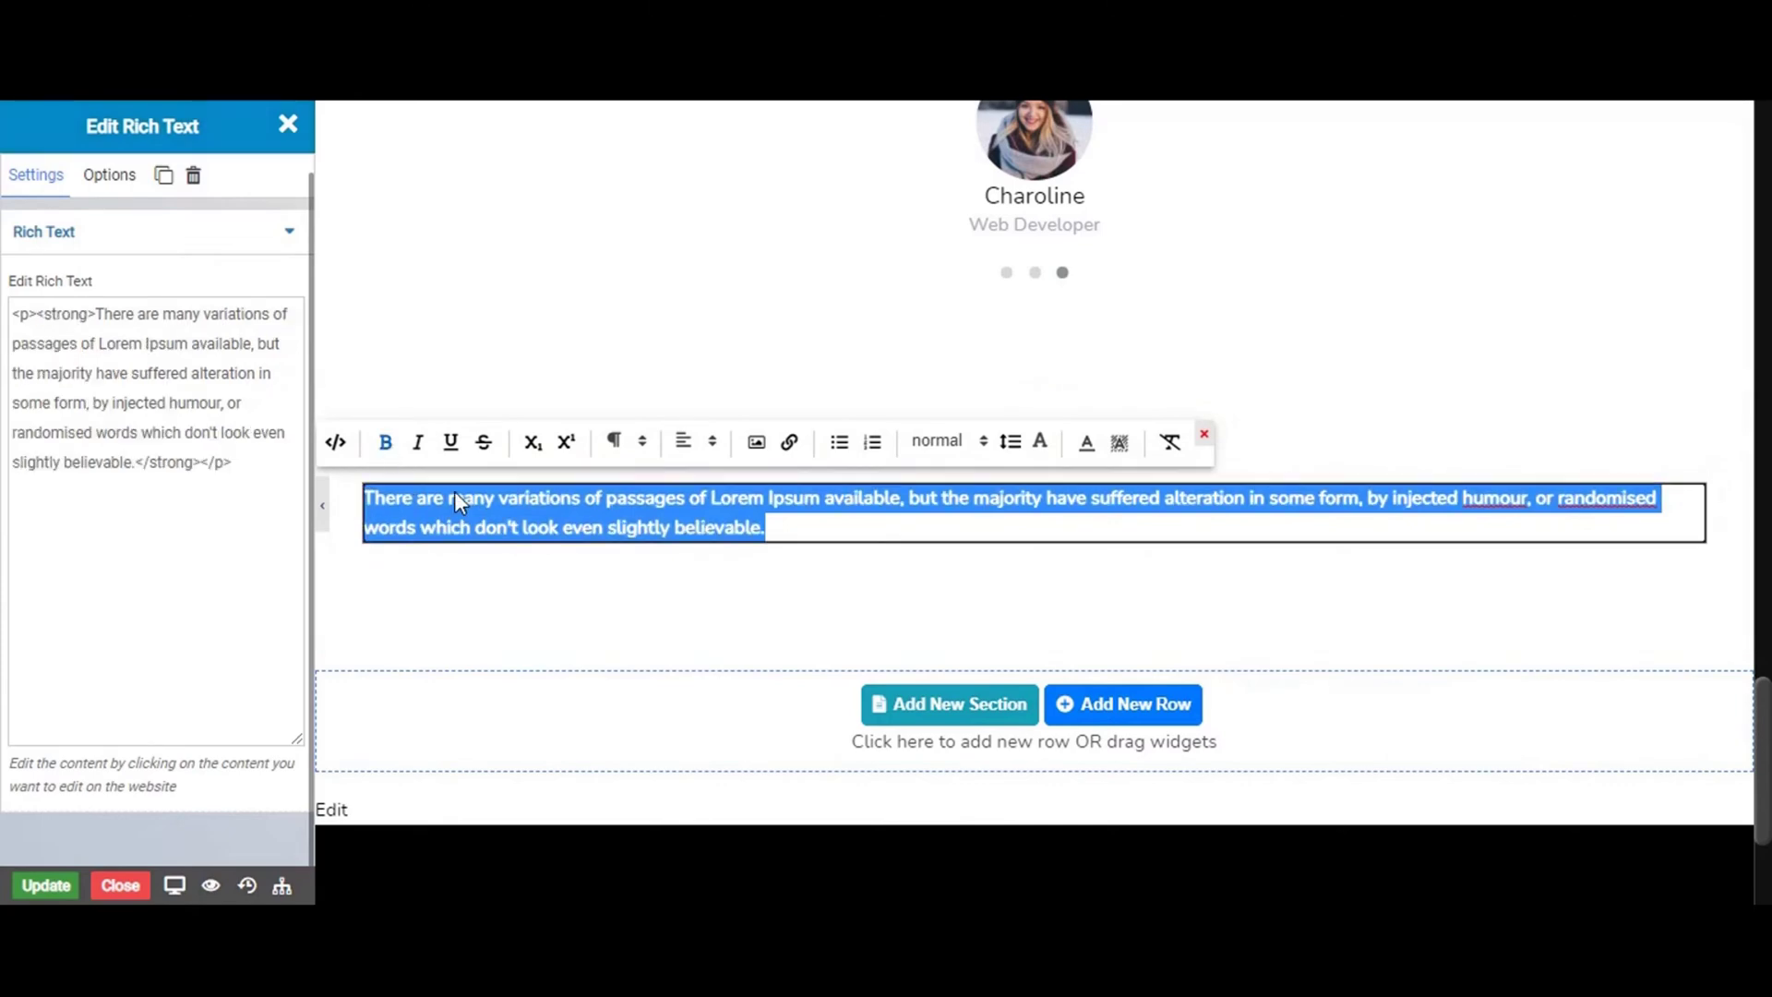
click(476, 527)
triple_click(495, 523)
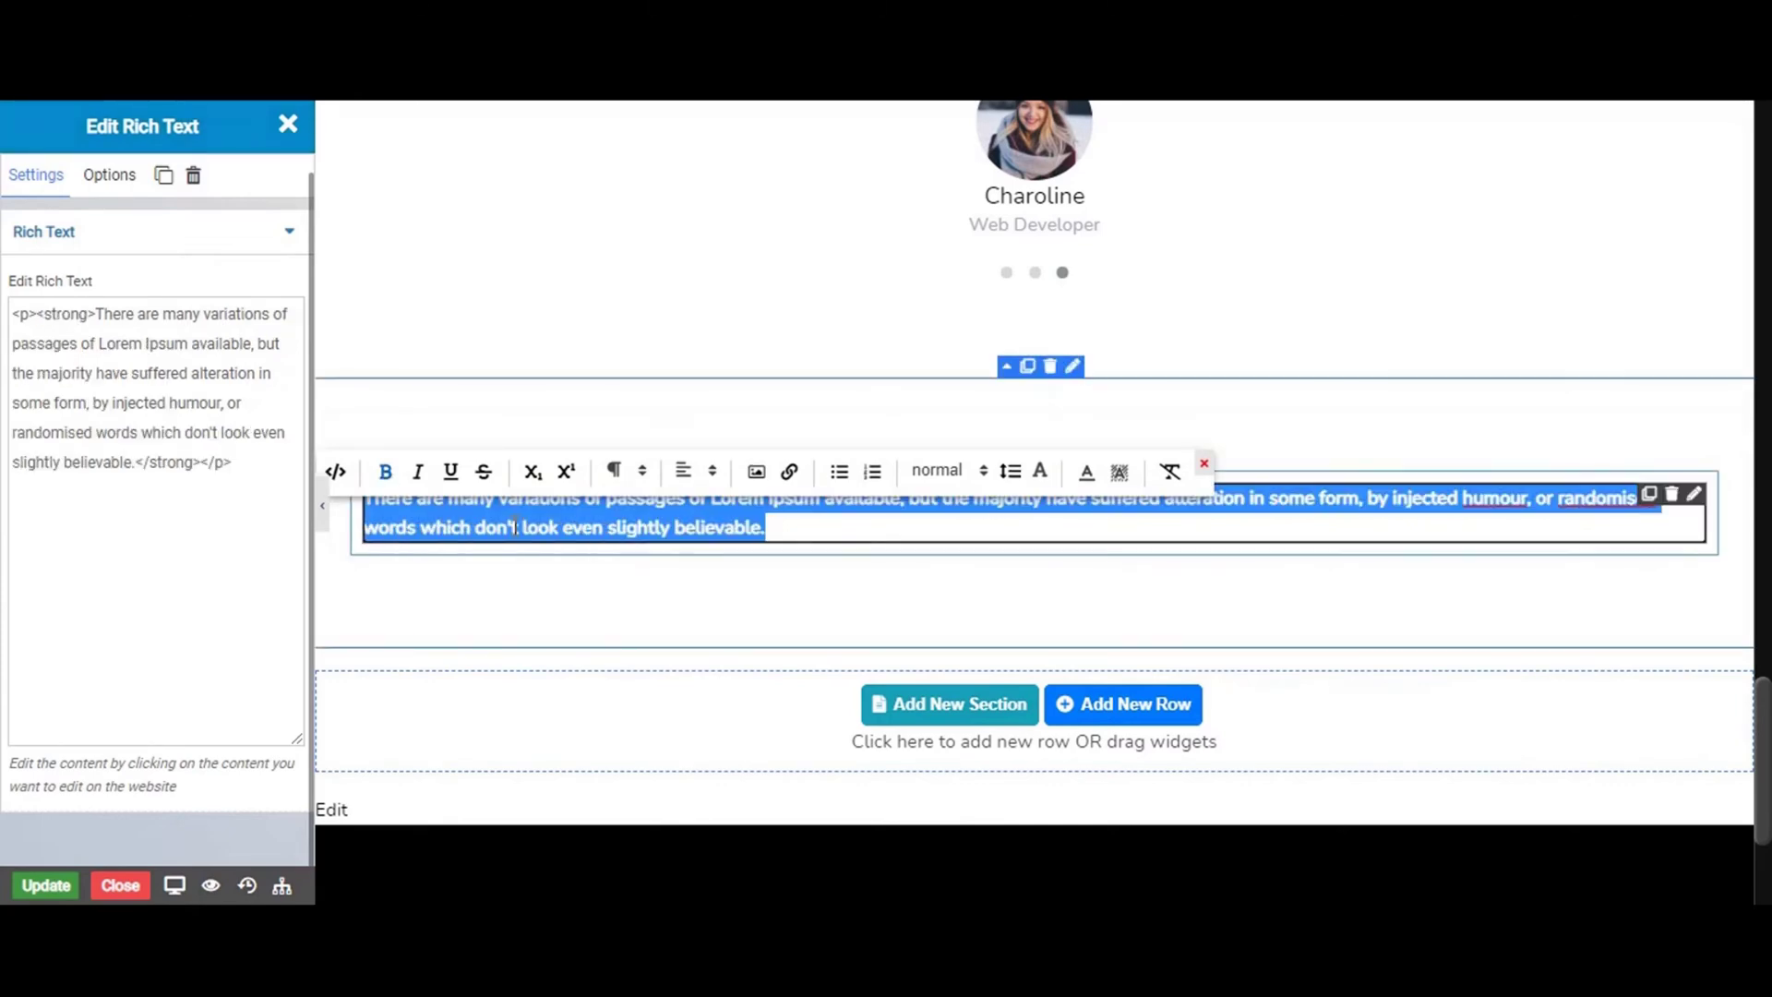
click(418, 449)
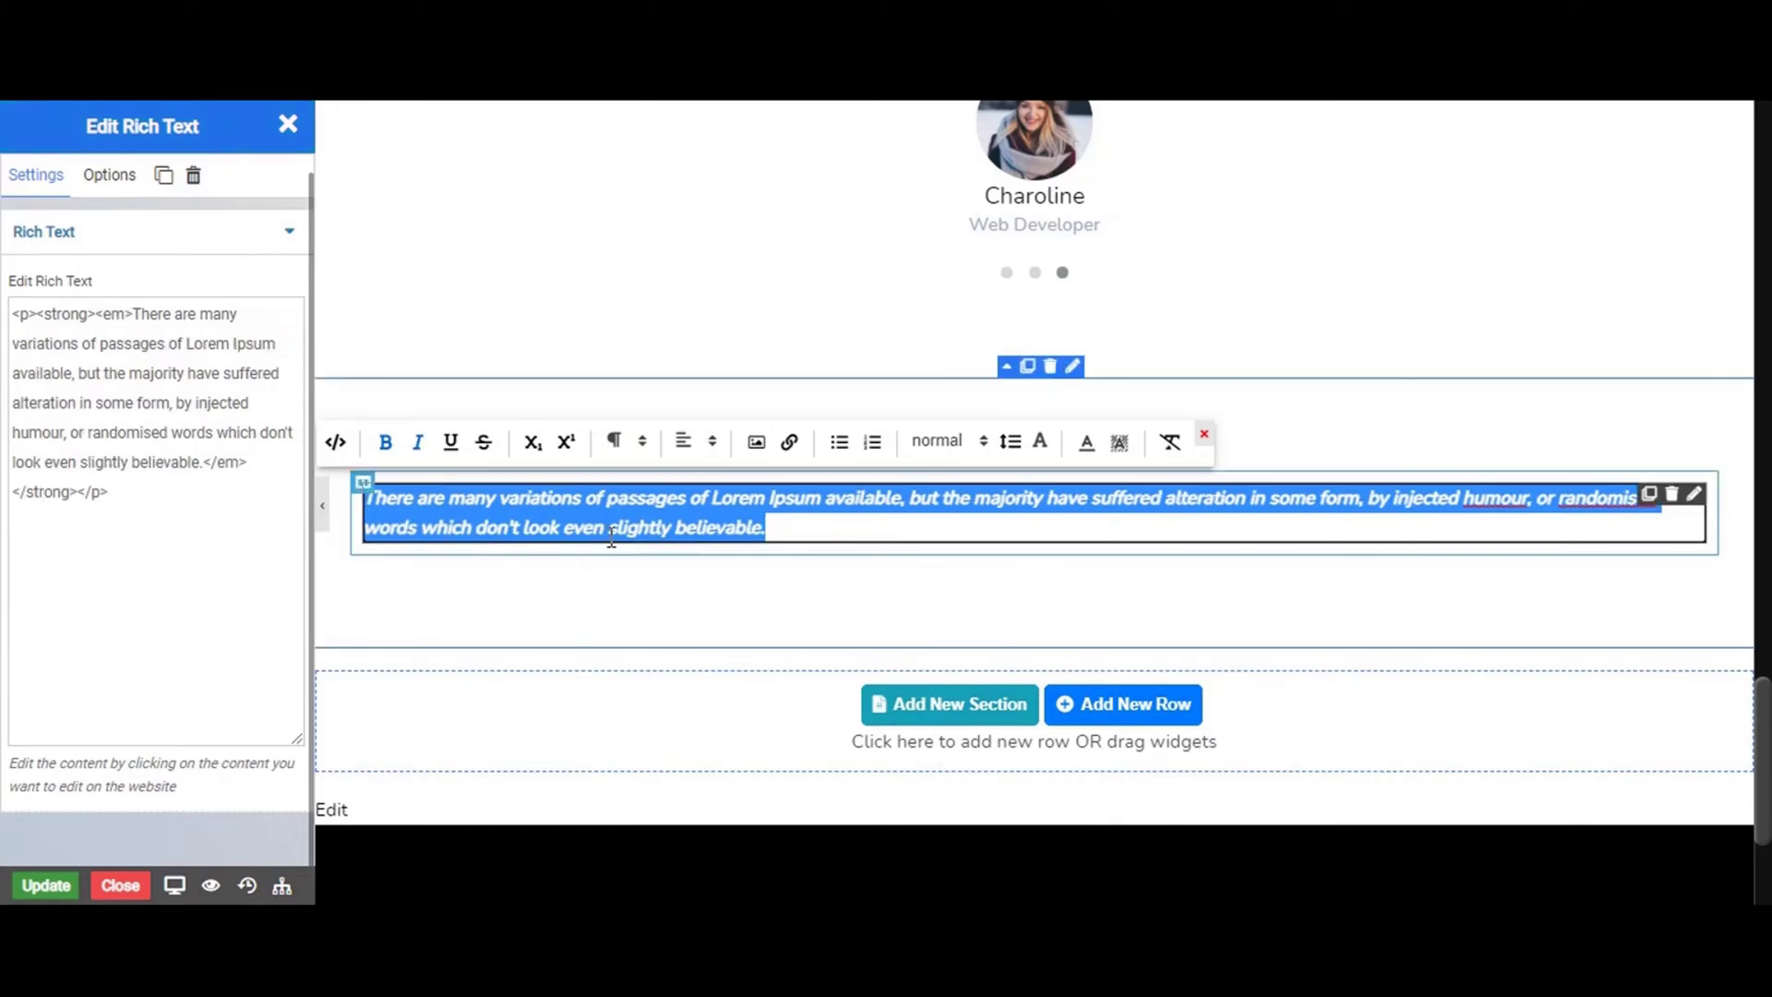
click(878, 529)
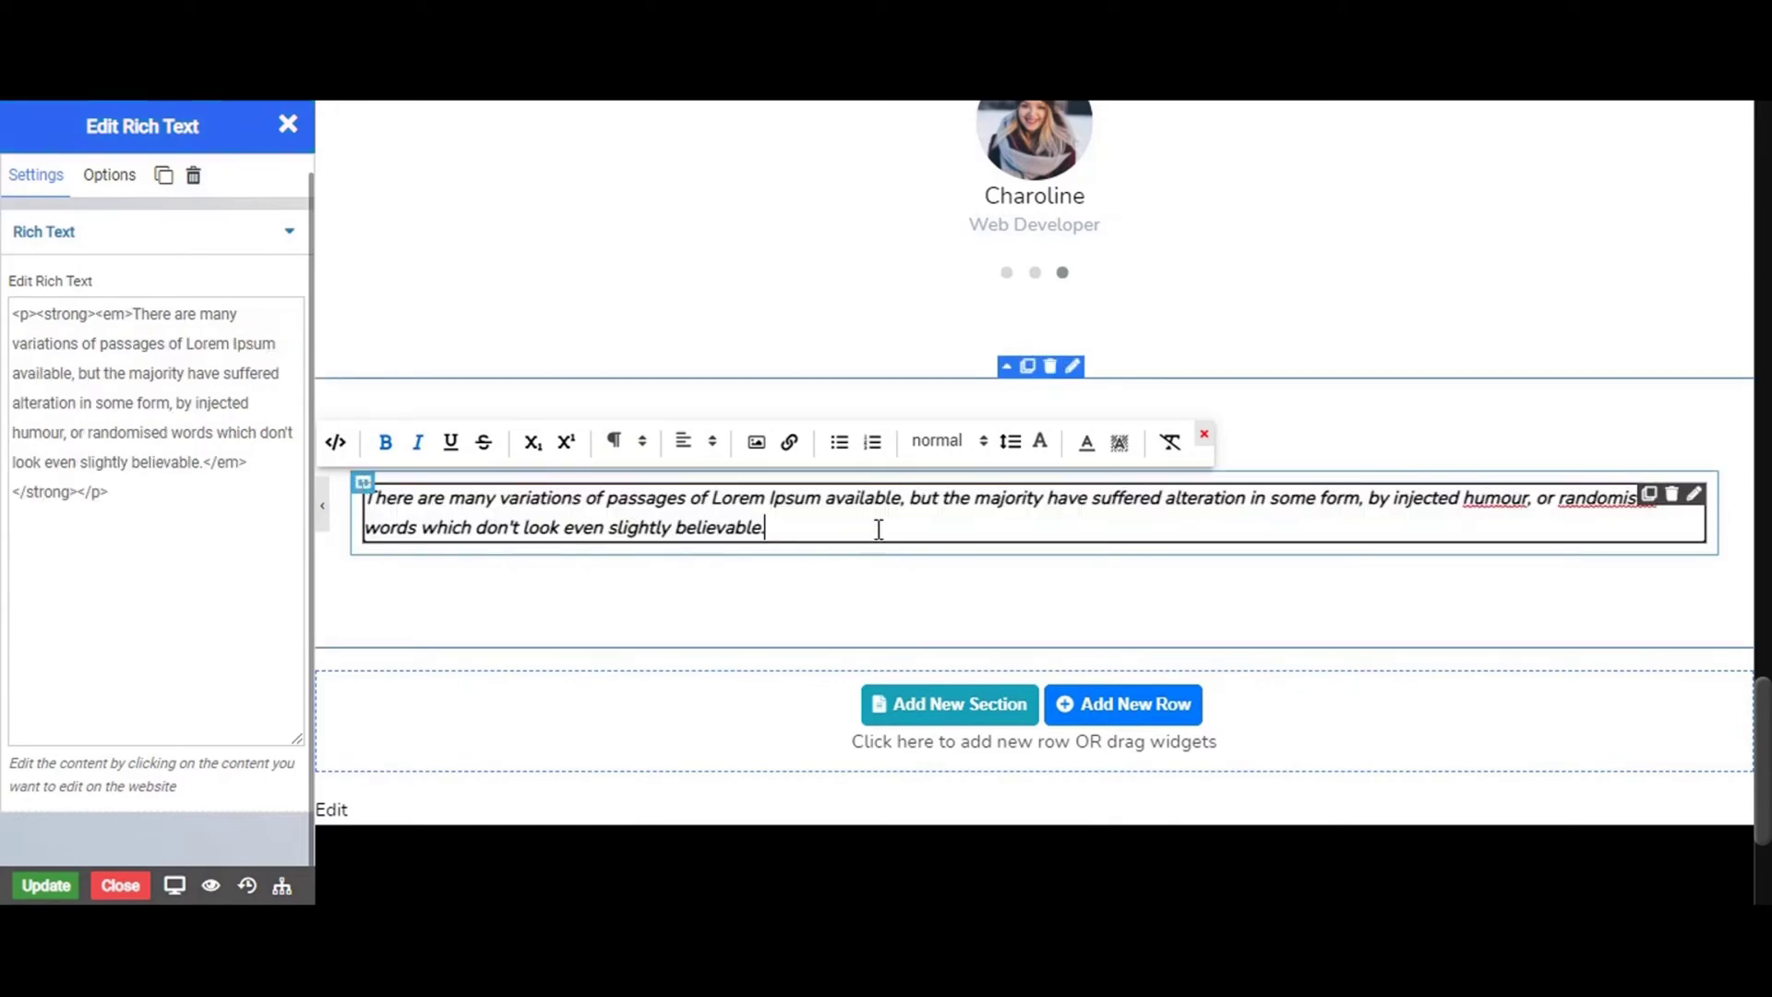
Try underline and strikethrough on the paragraph, then remove both again
triple_click(734, 523)
click(450, 443)
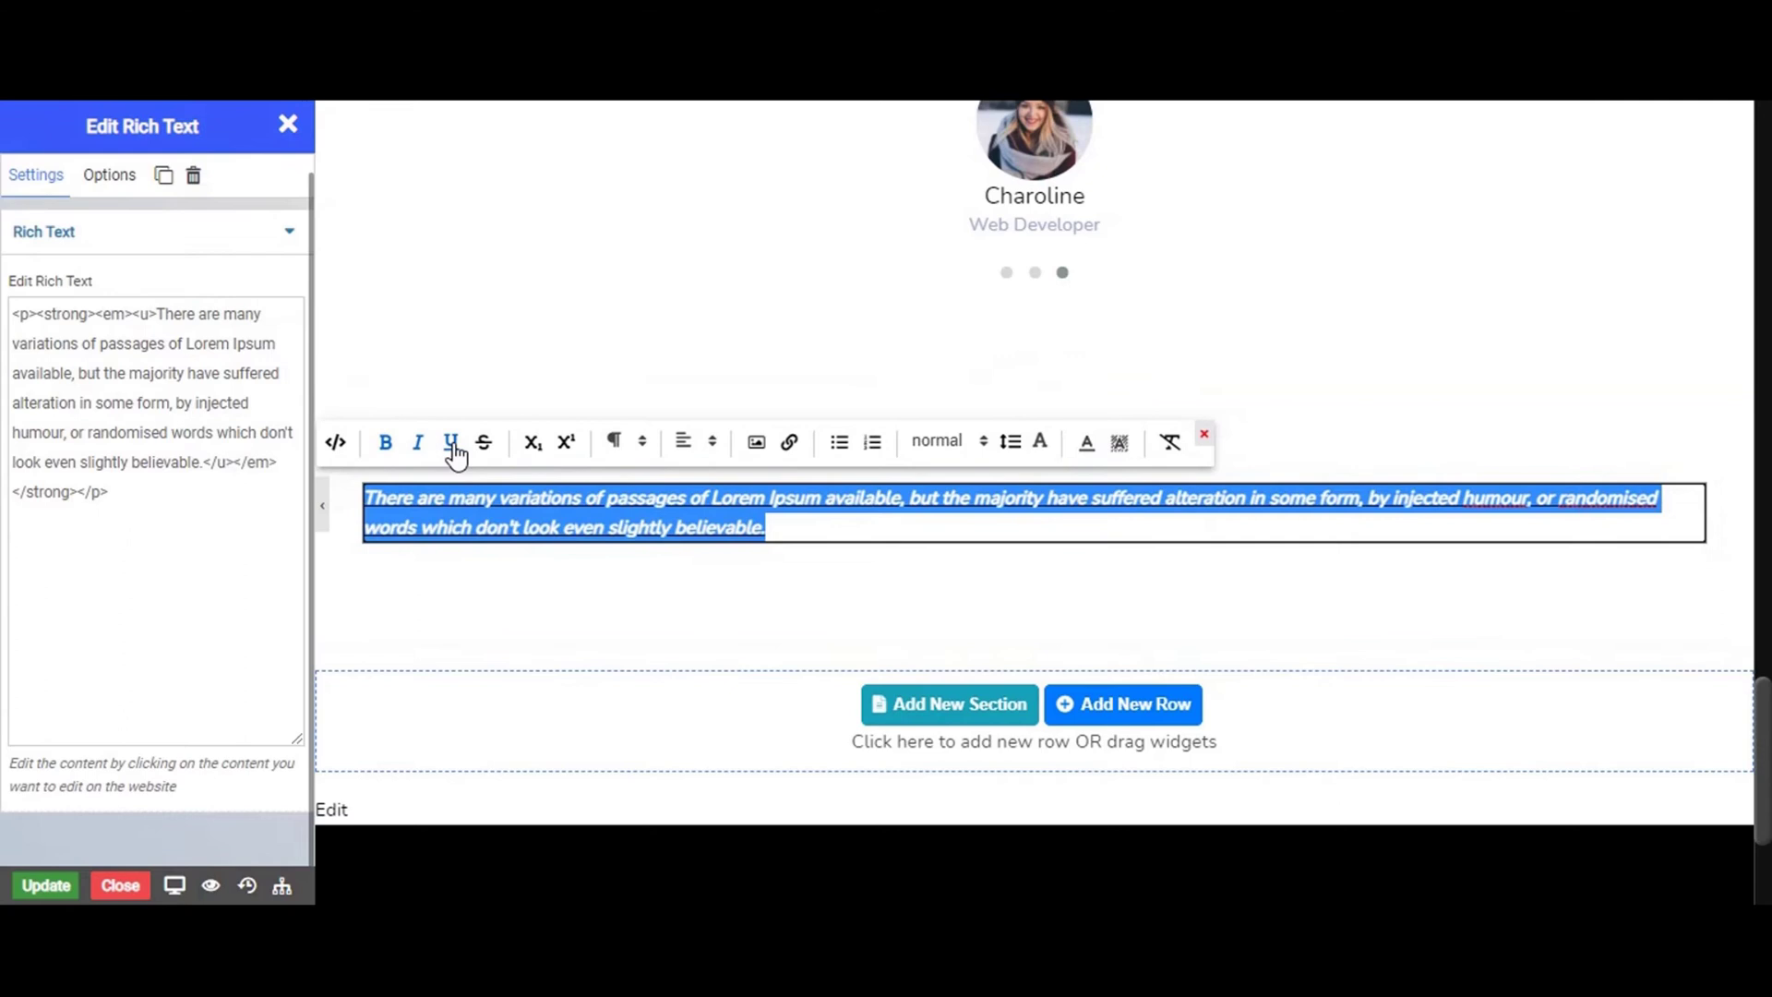
click(602, 531)
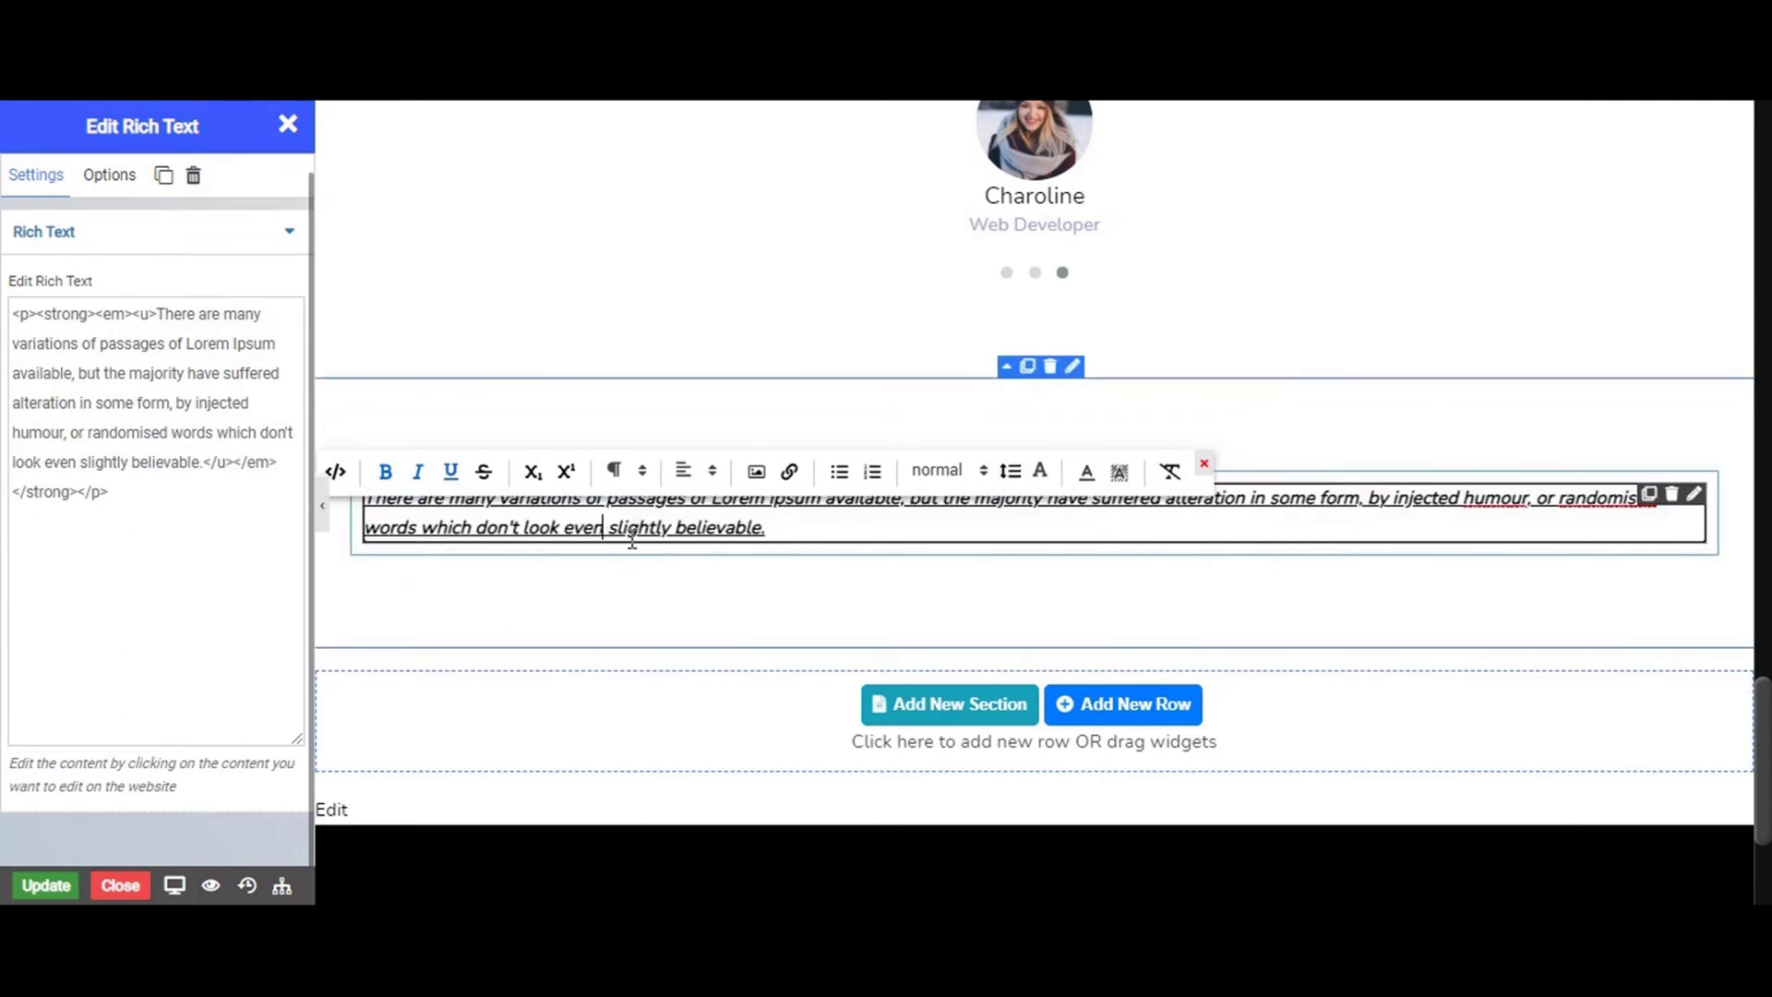
triple_click(701, 524)
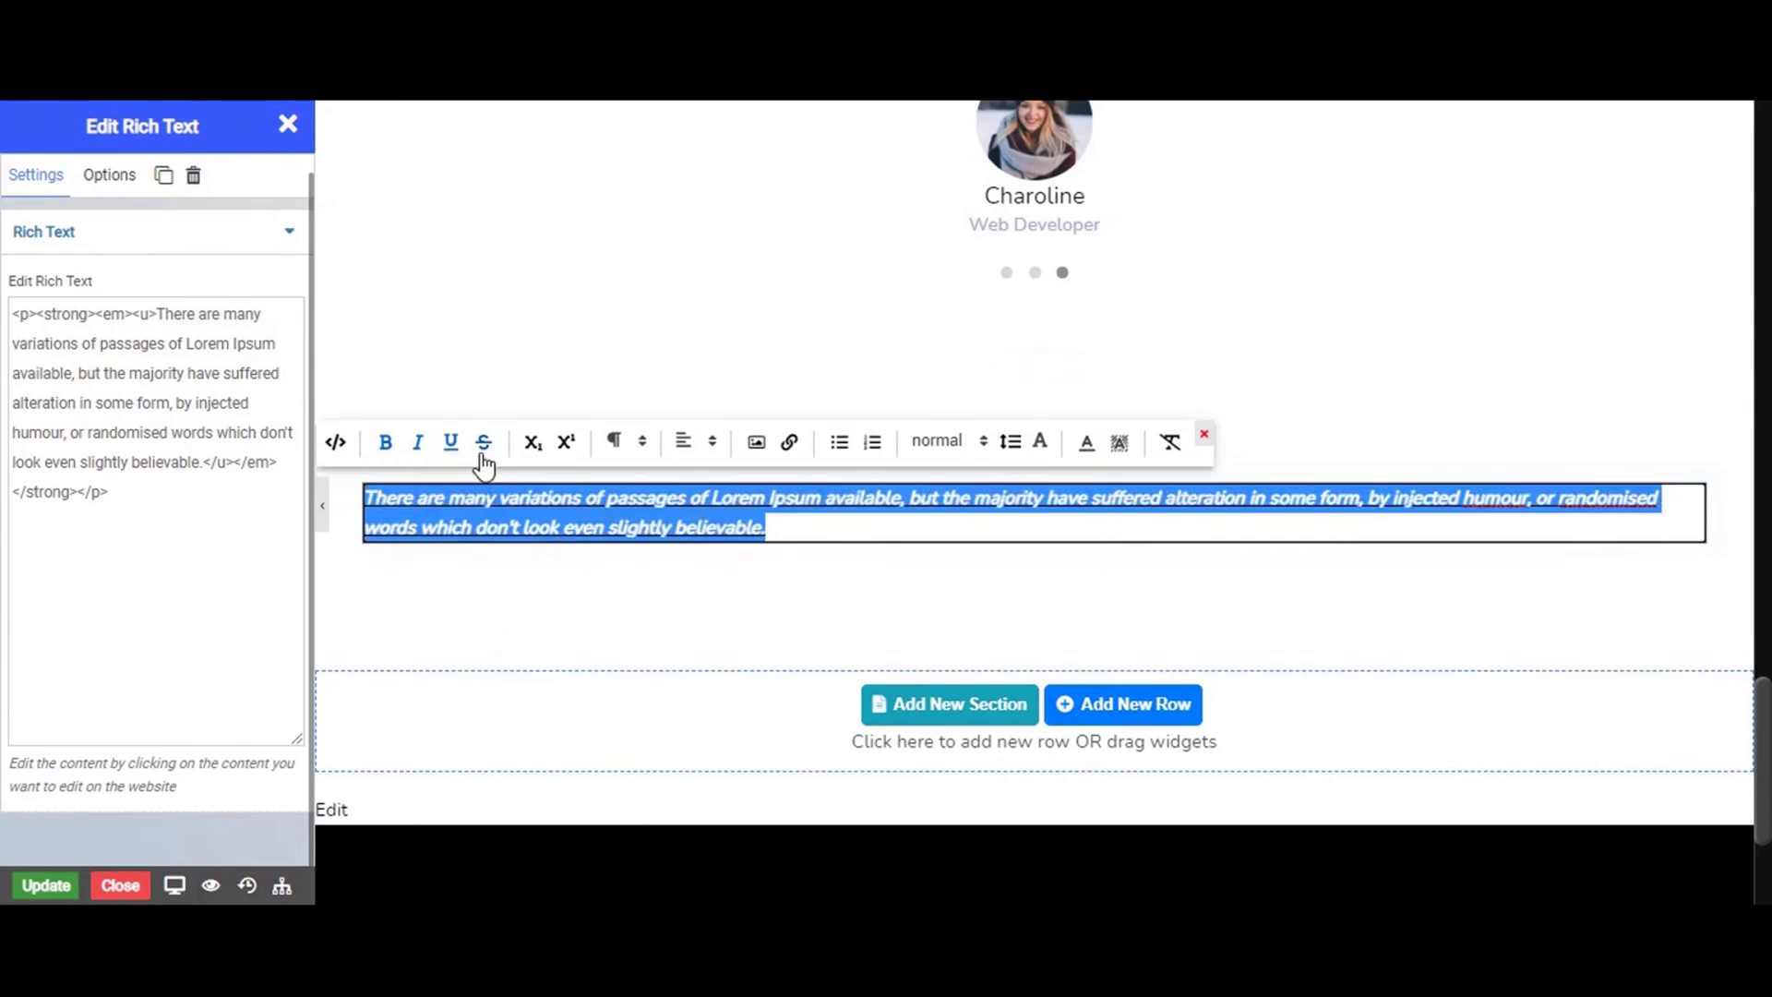
click(483, 444)
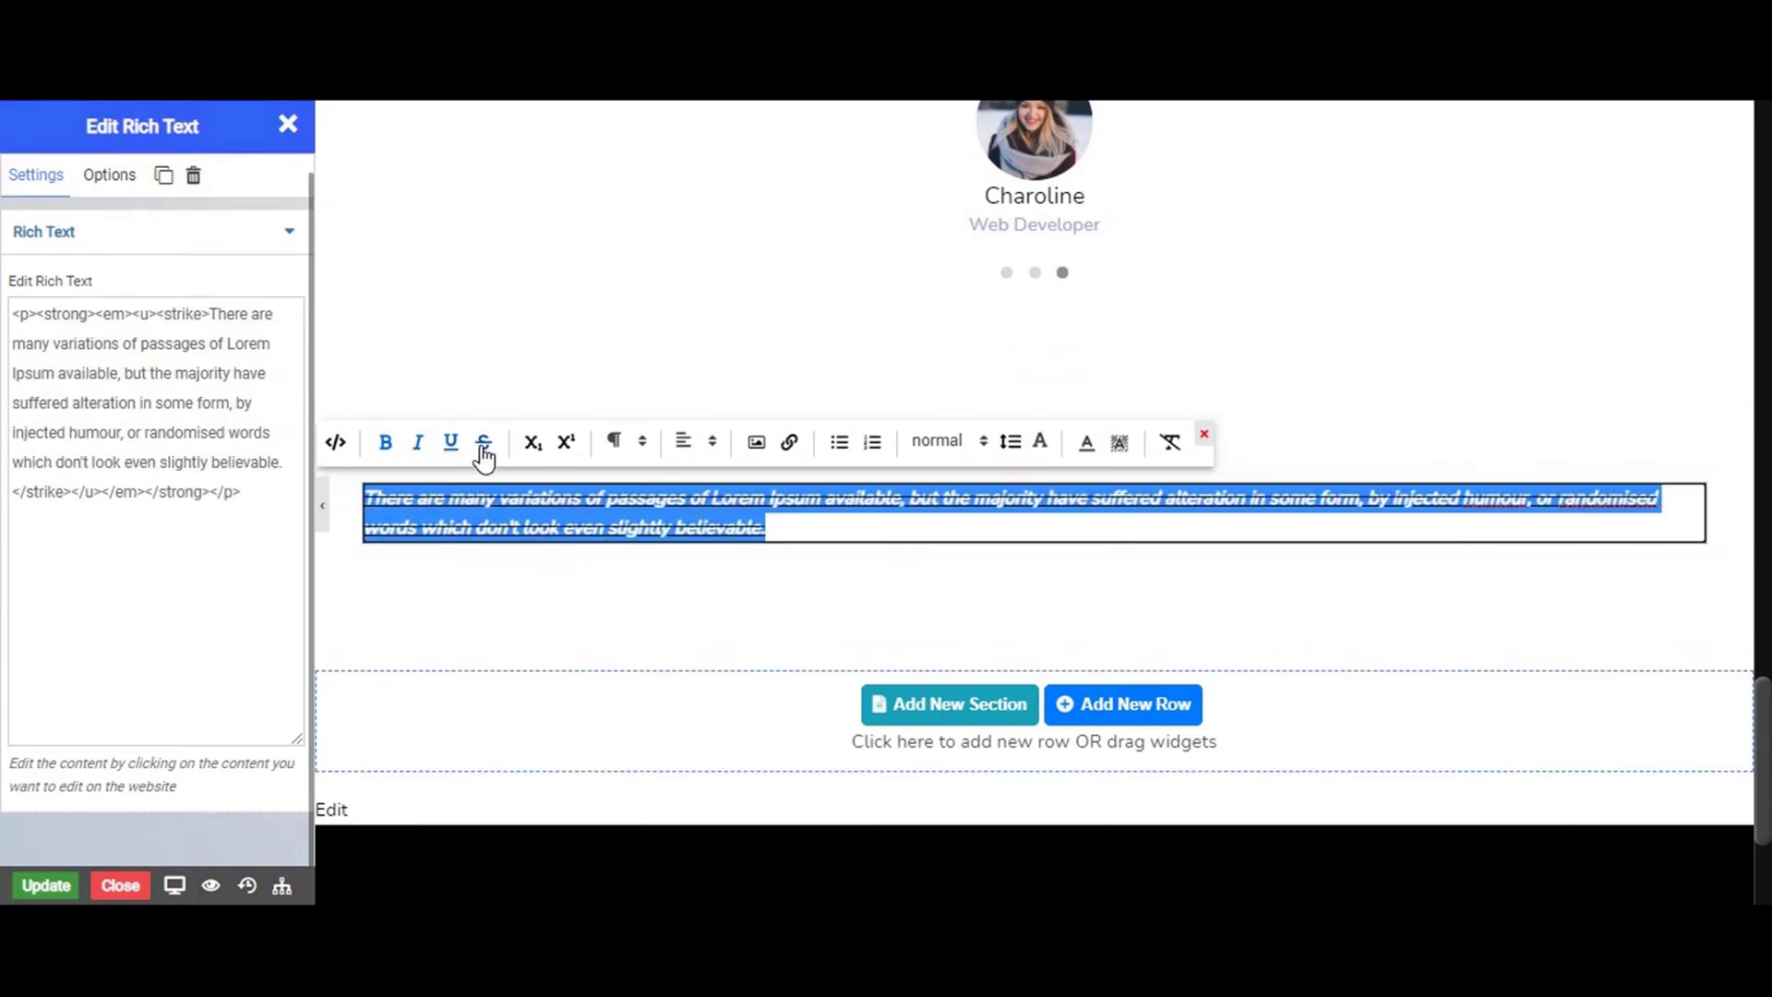
click(550, 540)
triple_click(680, 527)
click(482, 445)
click(450, 455)
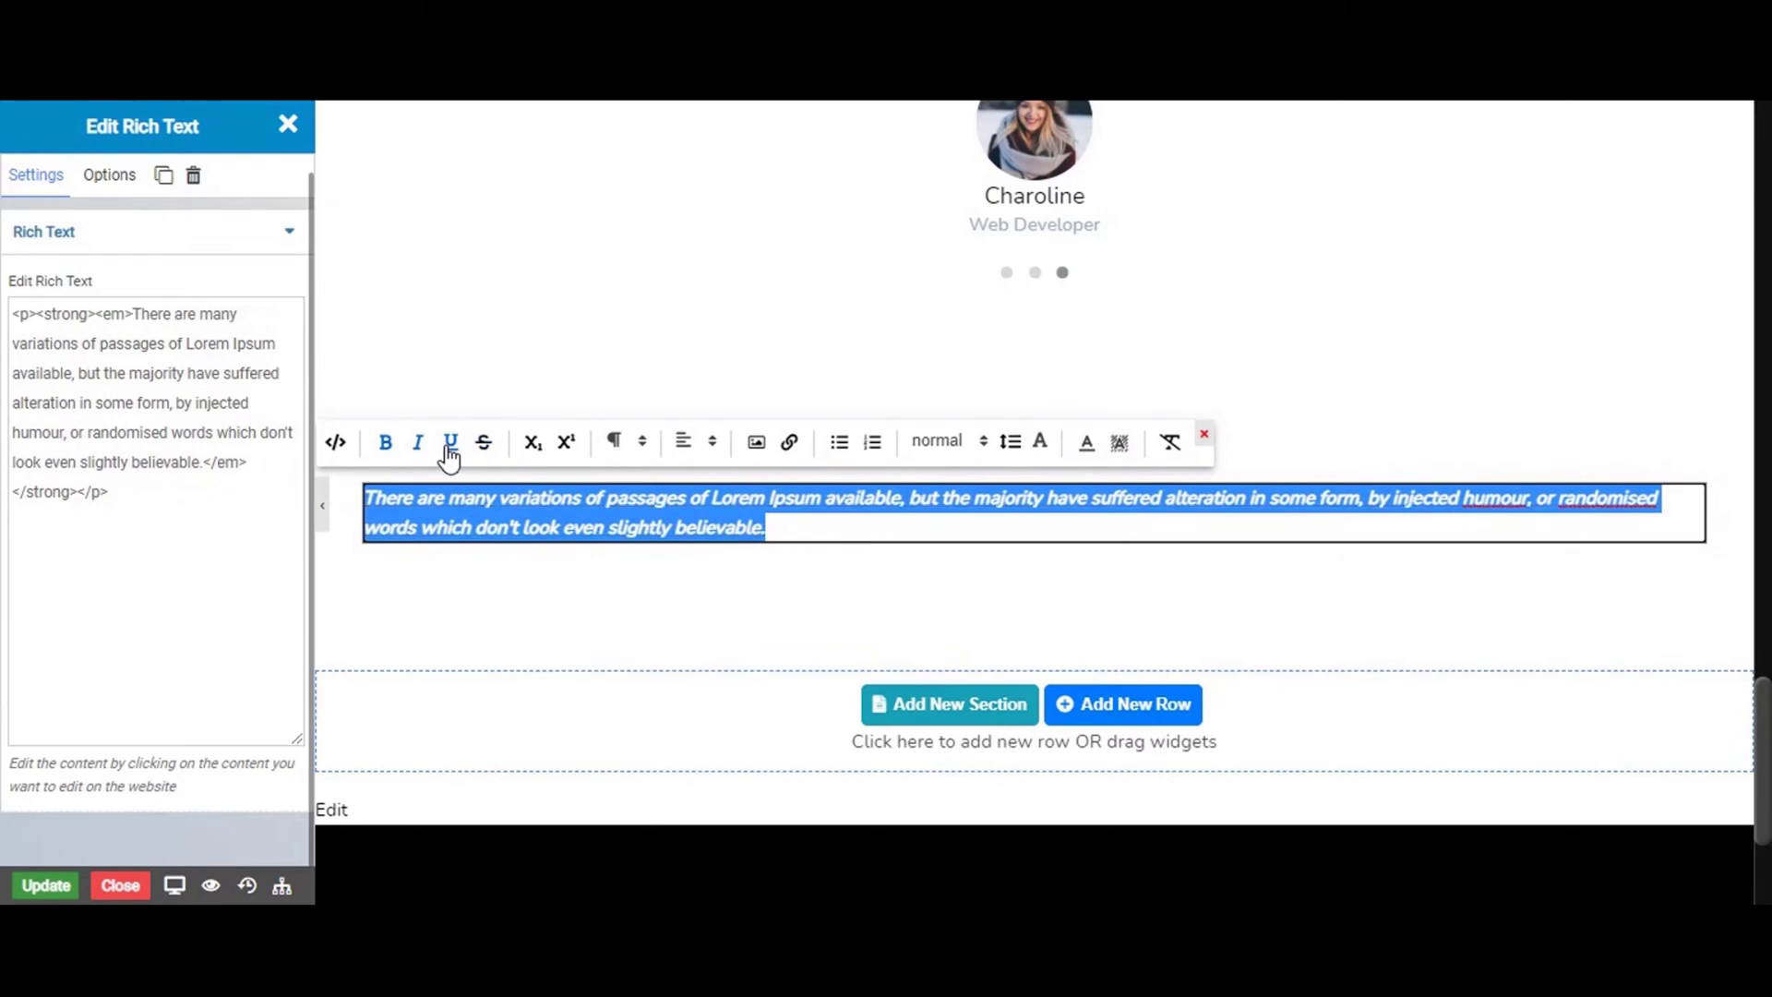
click(789, 527)
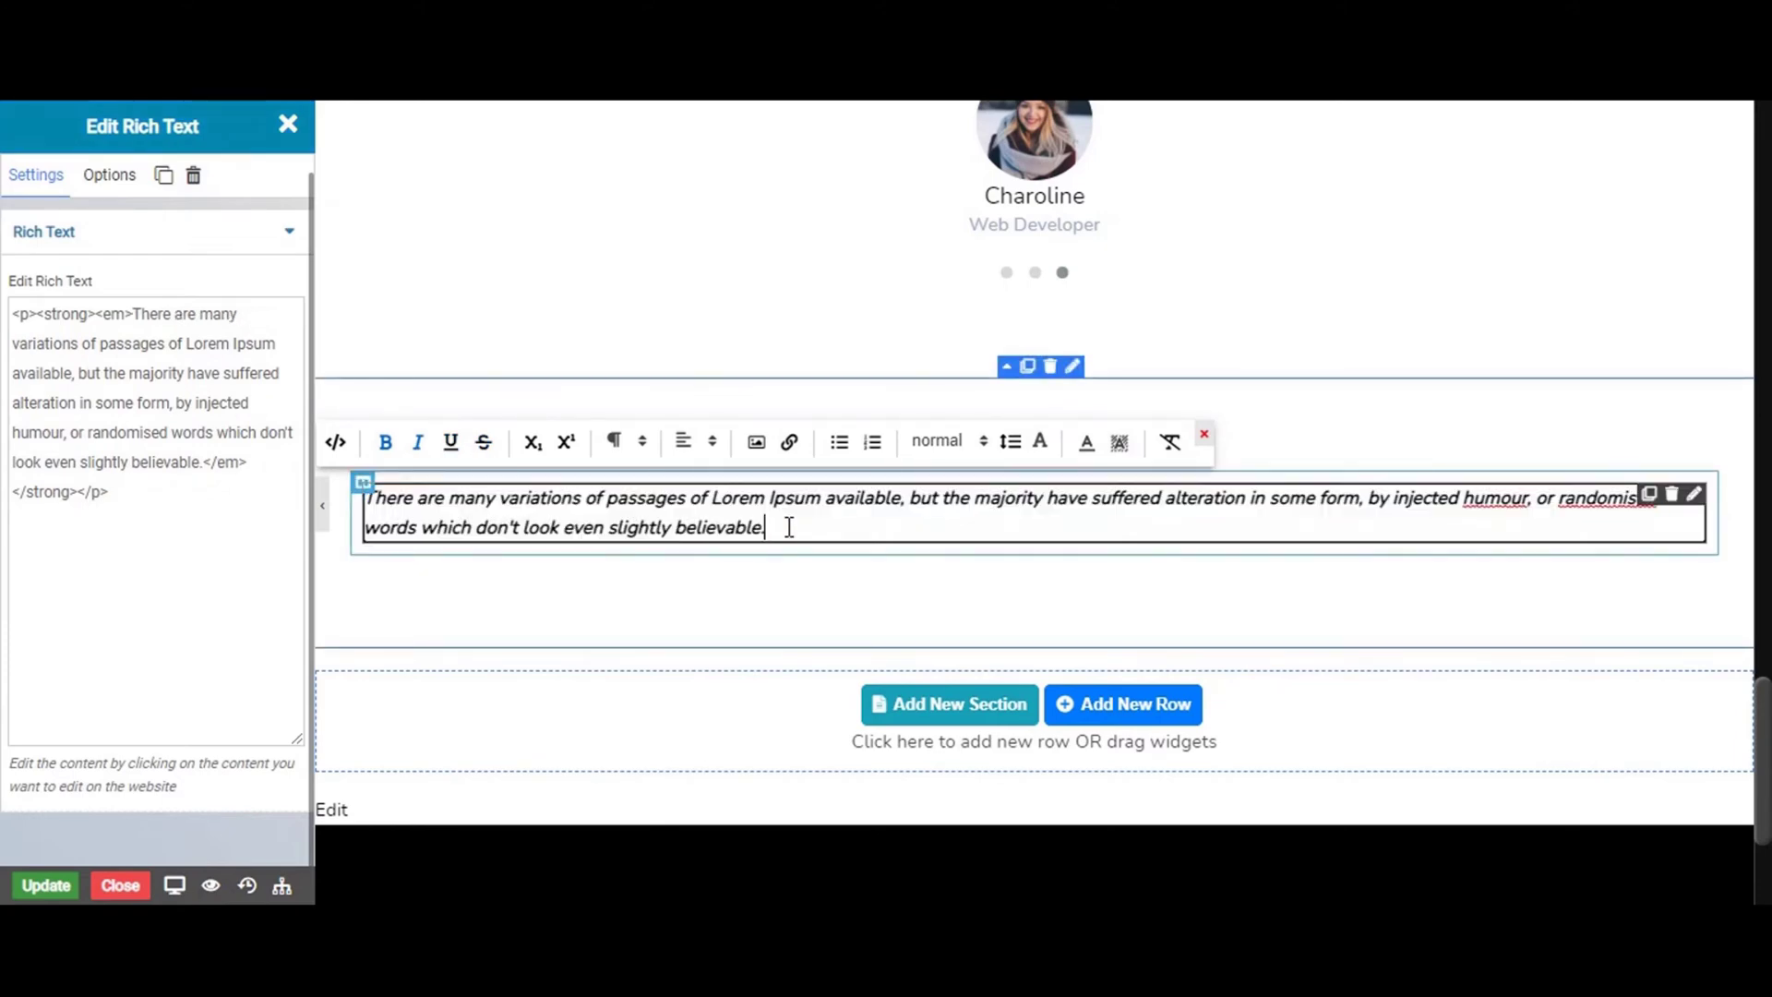
triple_click(730, 526)
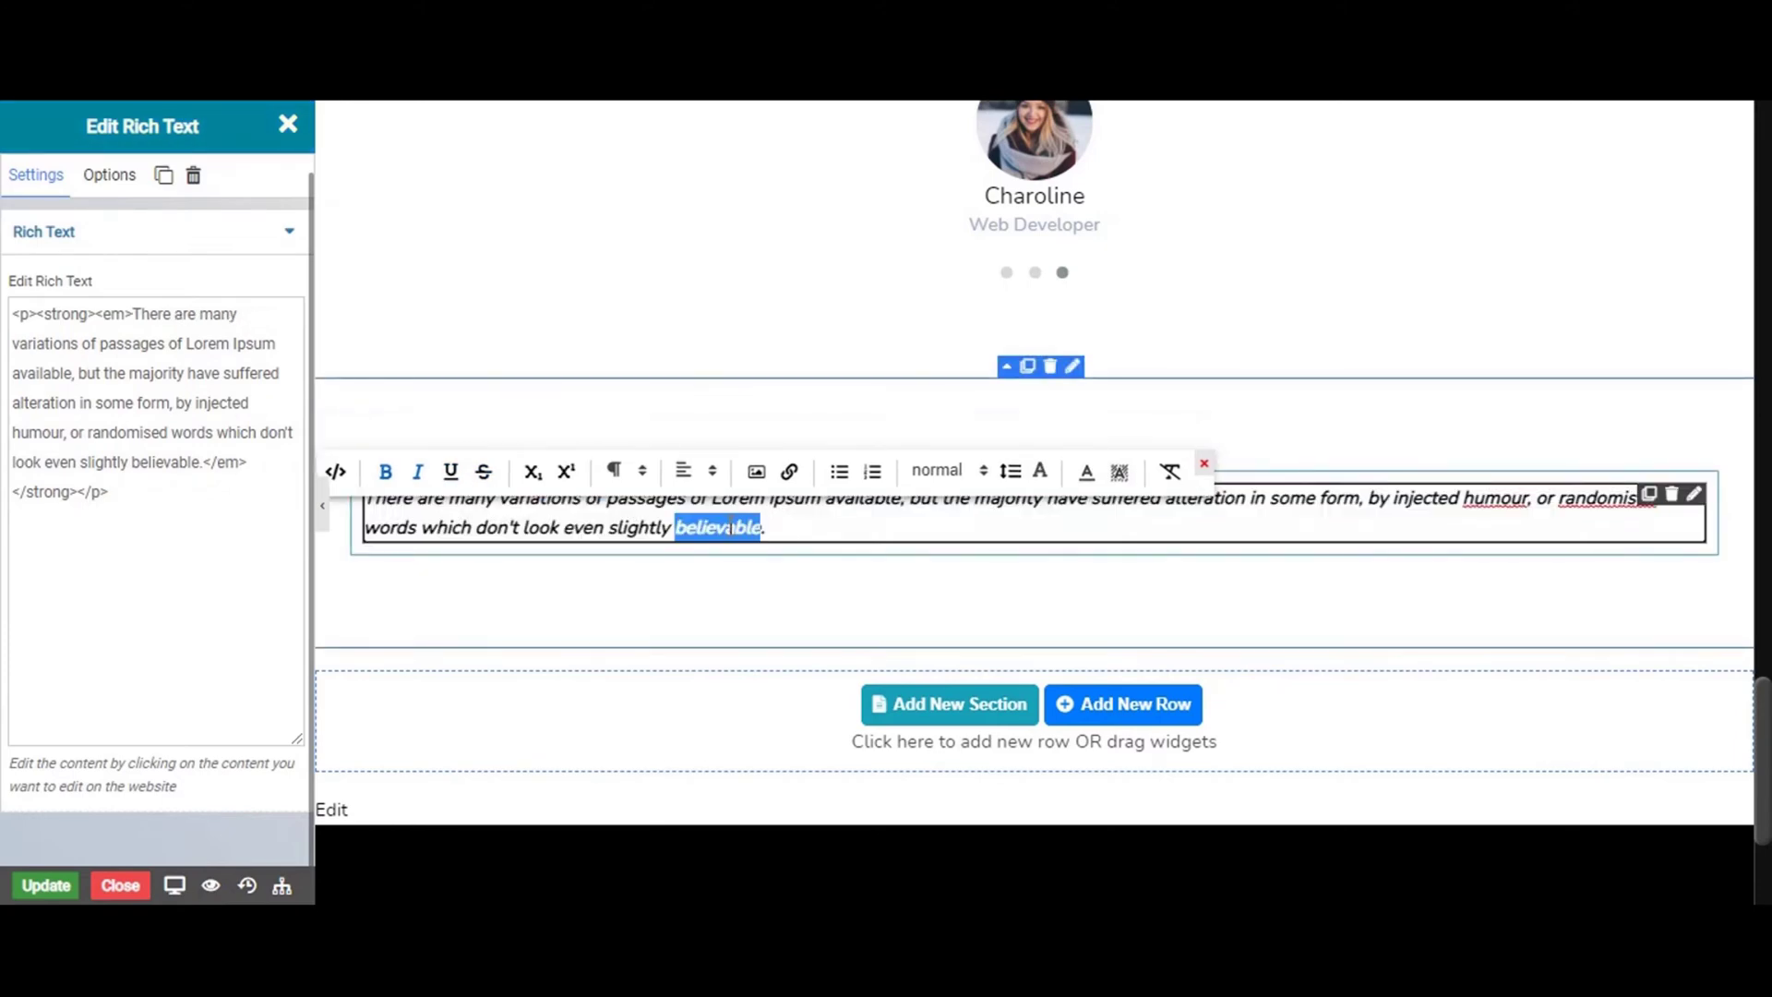
Make the paragraph subscript after briefly trying superscript
click(533, 445)
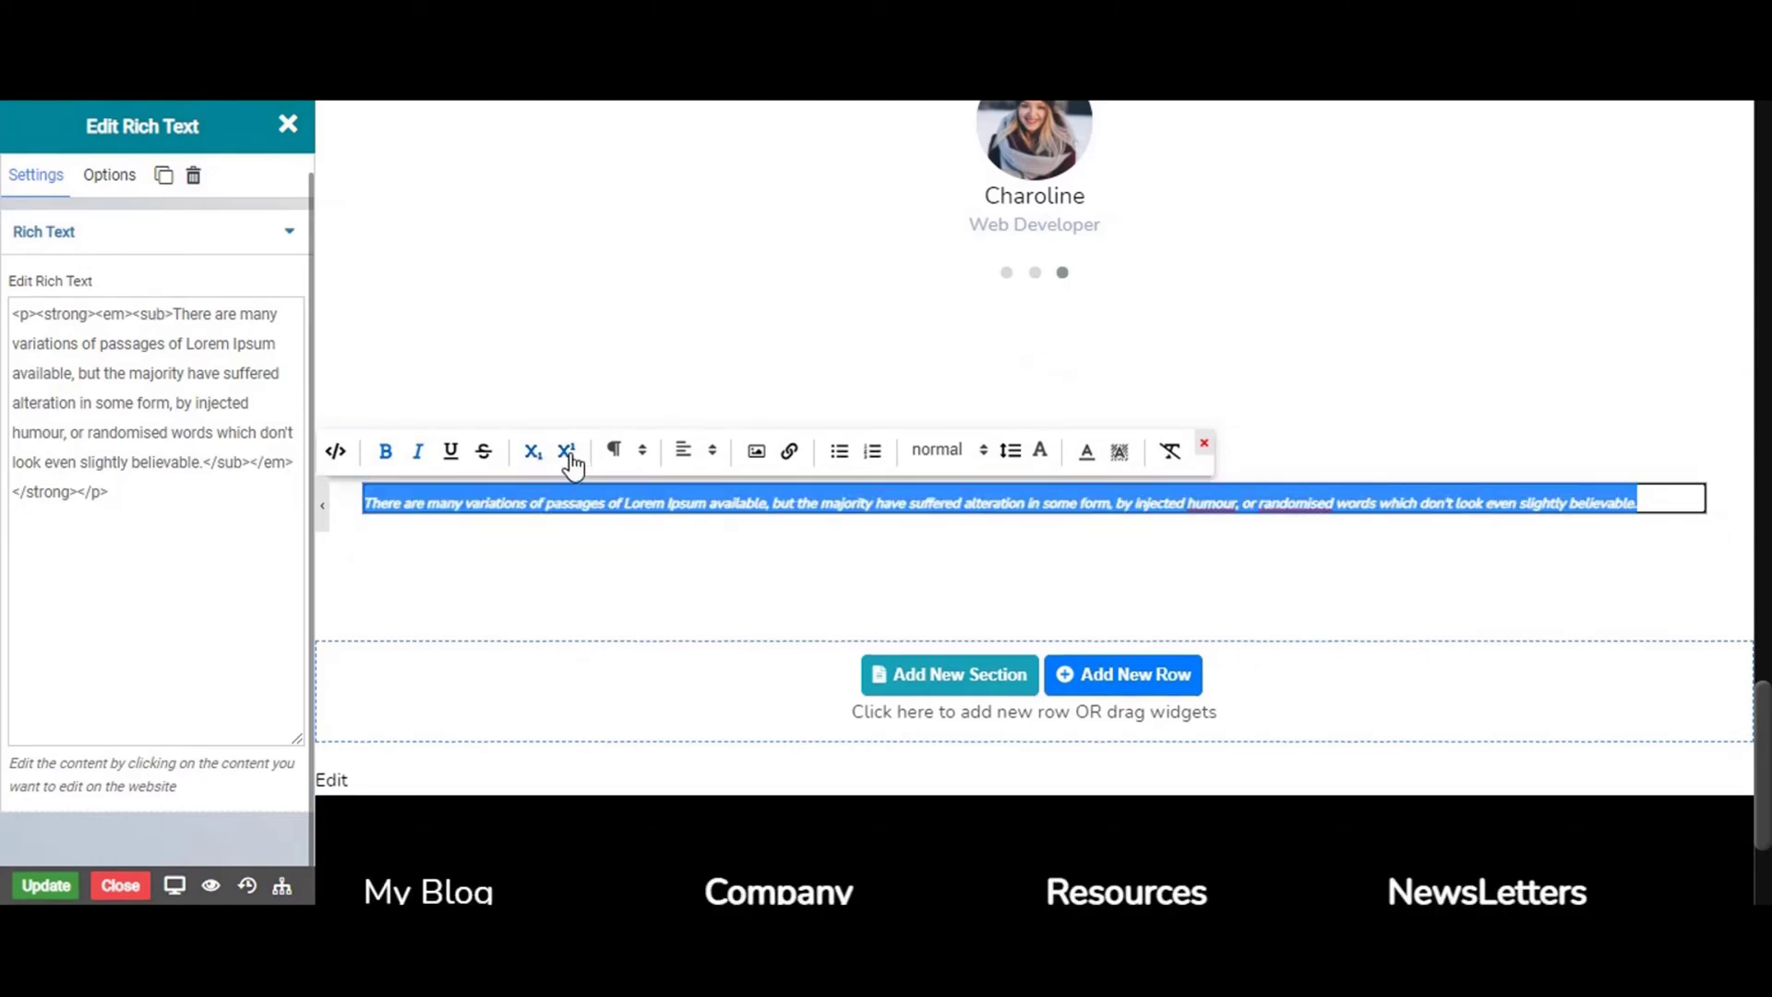
click(566, 451)
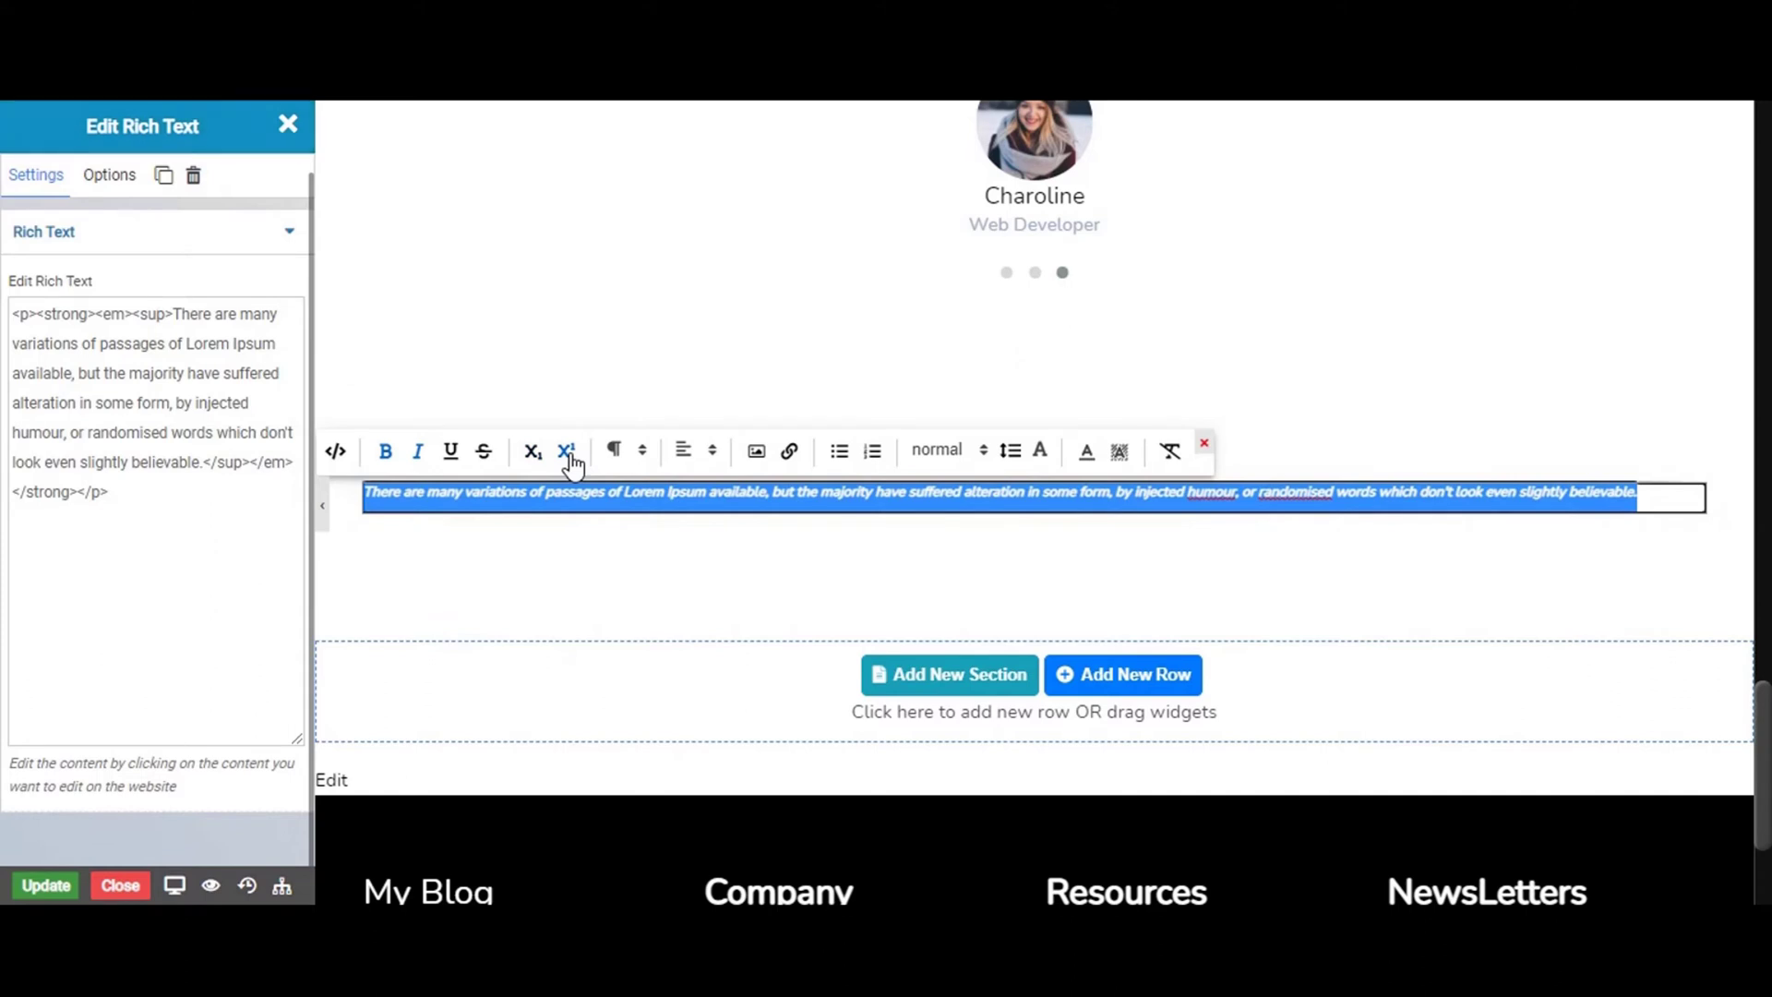
click(534, 452)
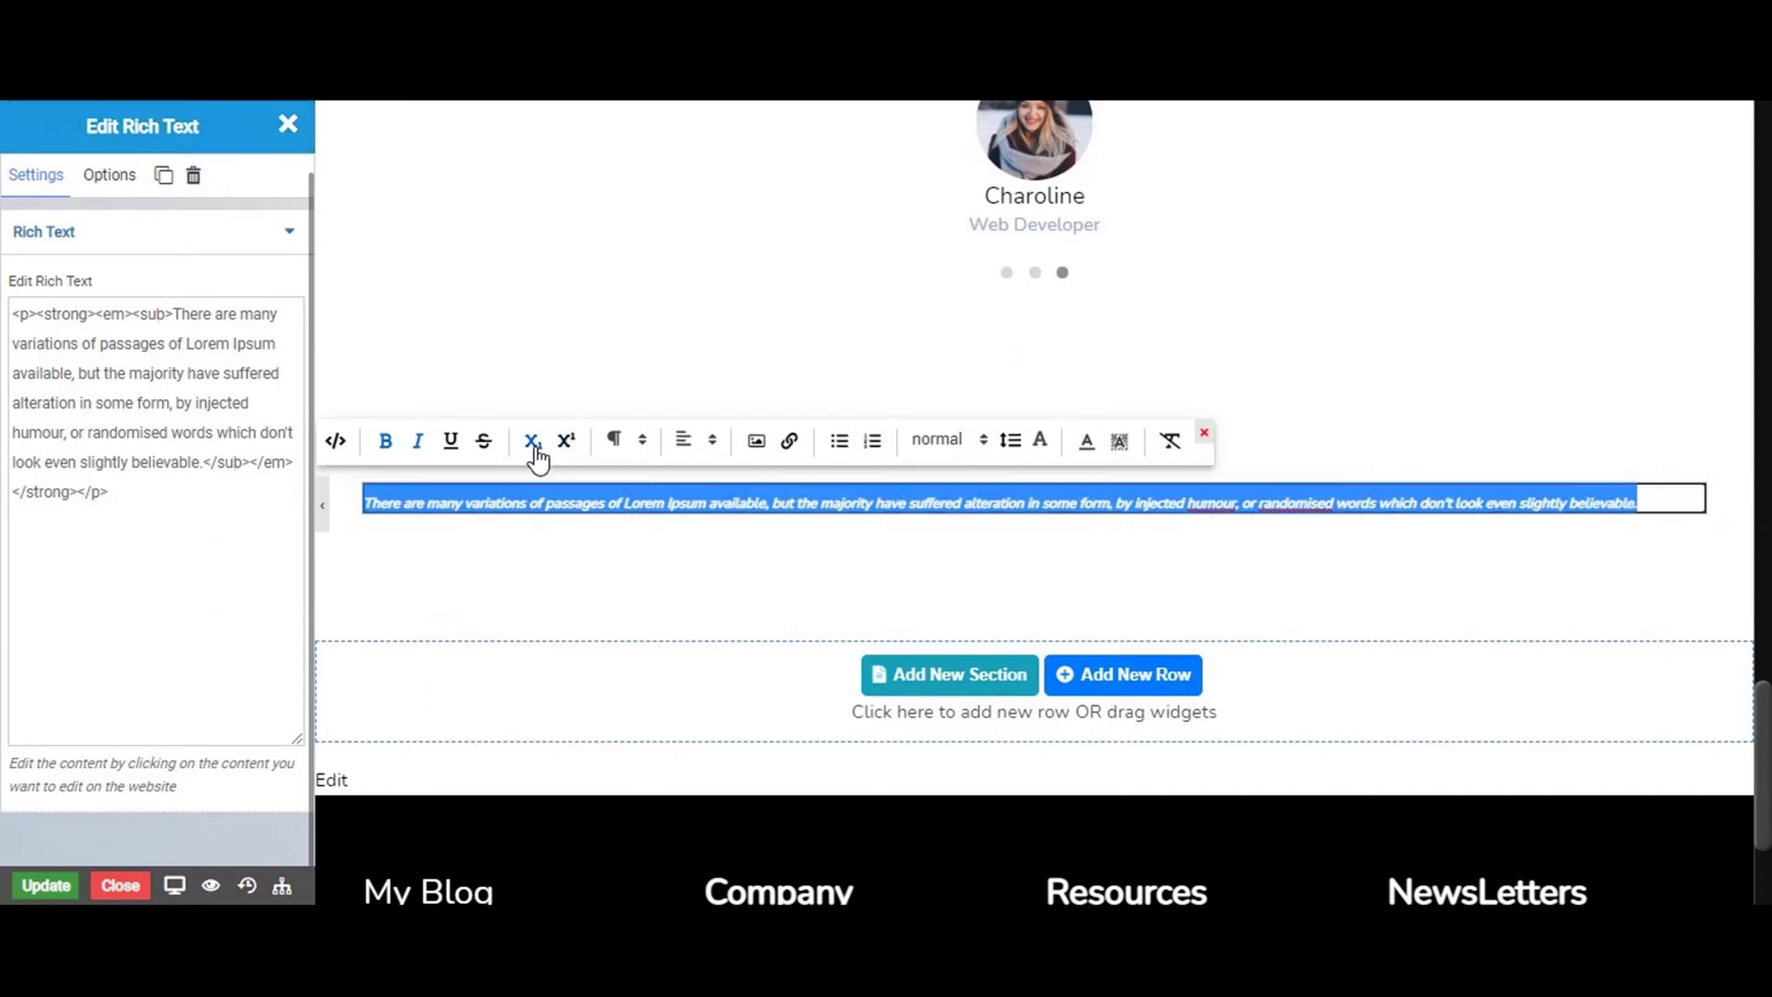
Change the paragraph's block format to Heading 5, after first trying Heading 1
click(631, 464)
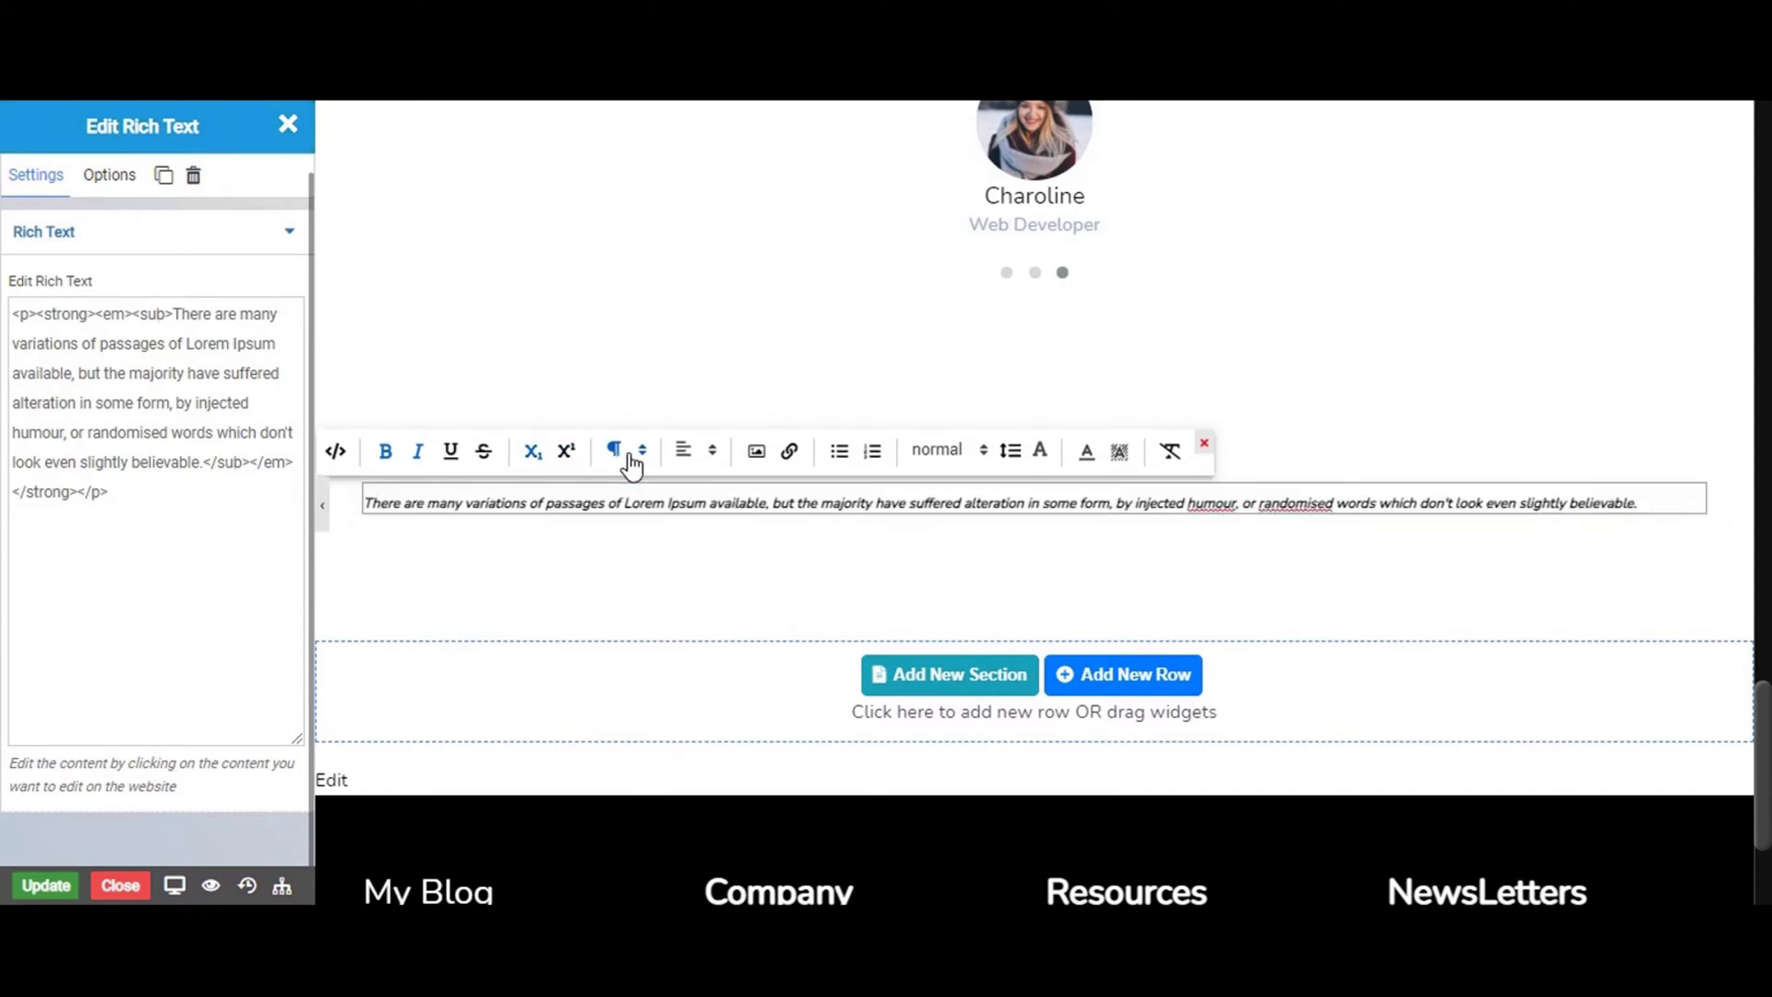
click(631, 464)
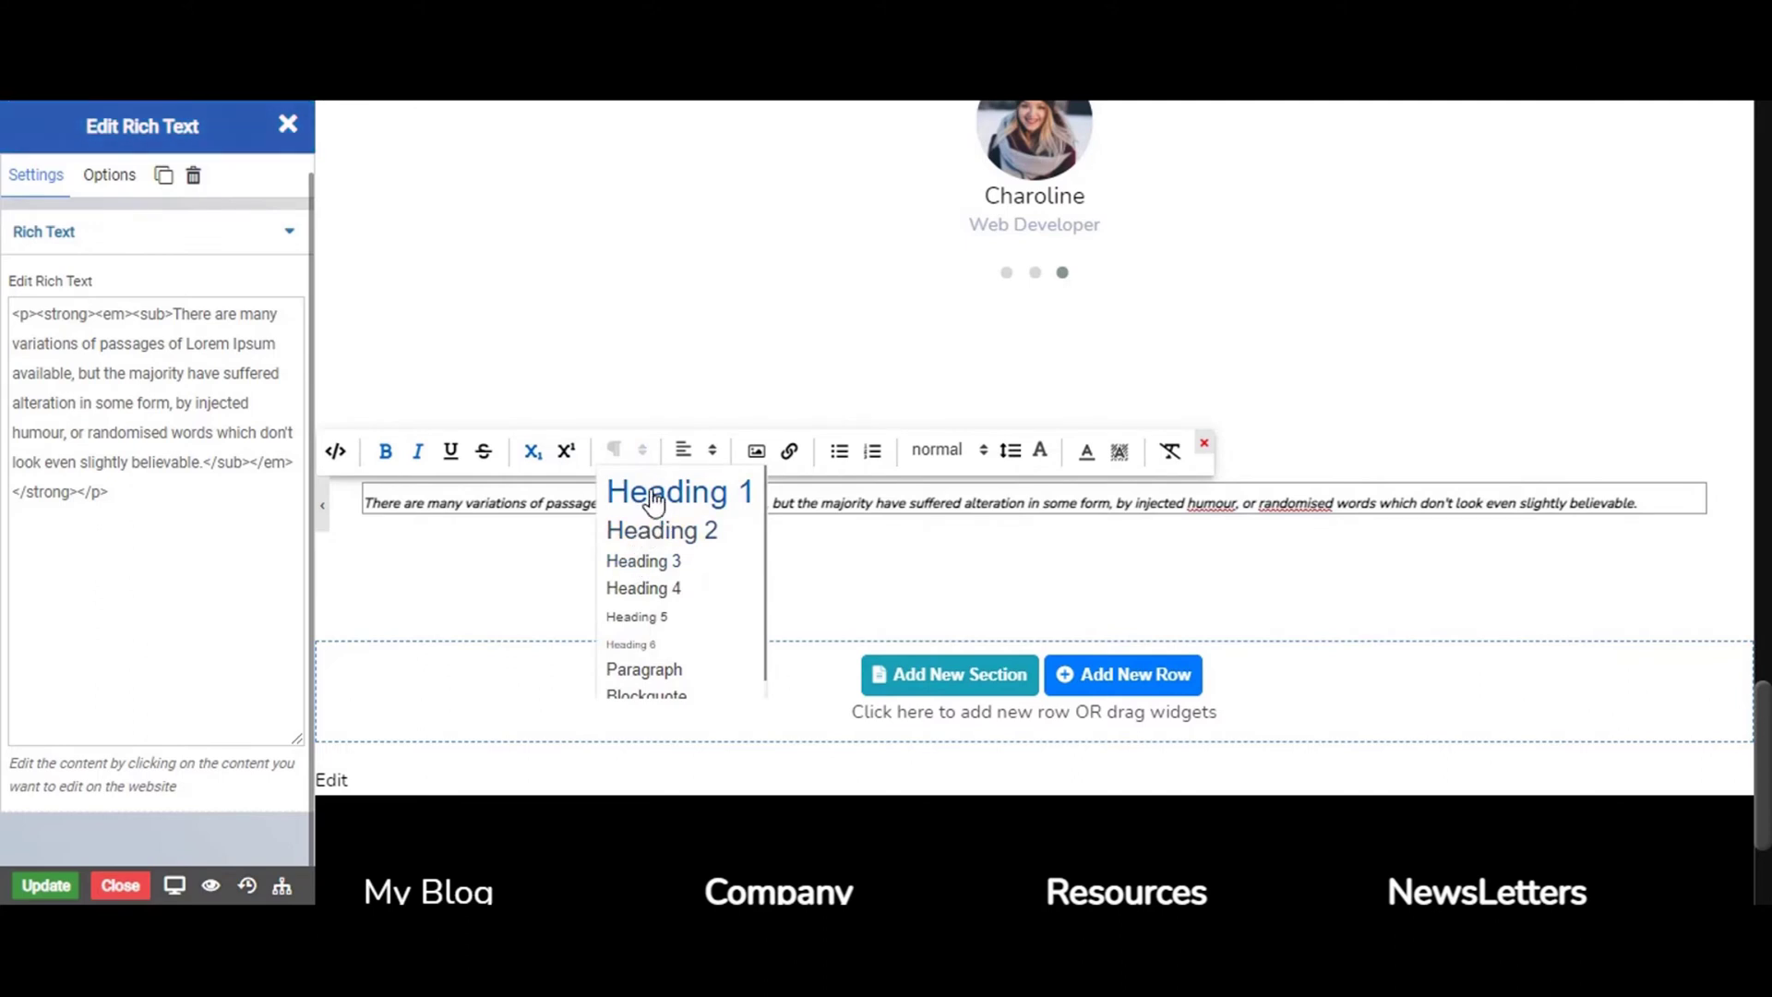
click(654, 501)
click(633, 489)
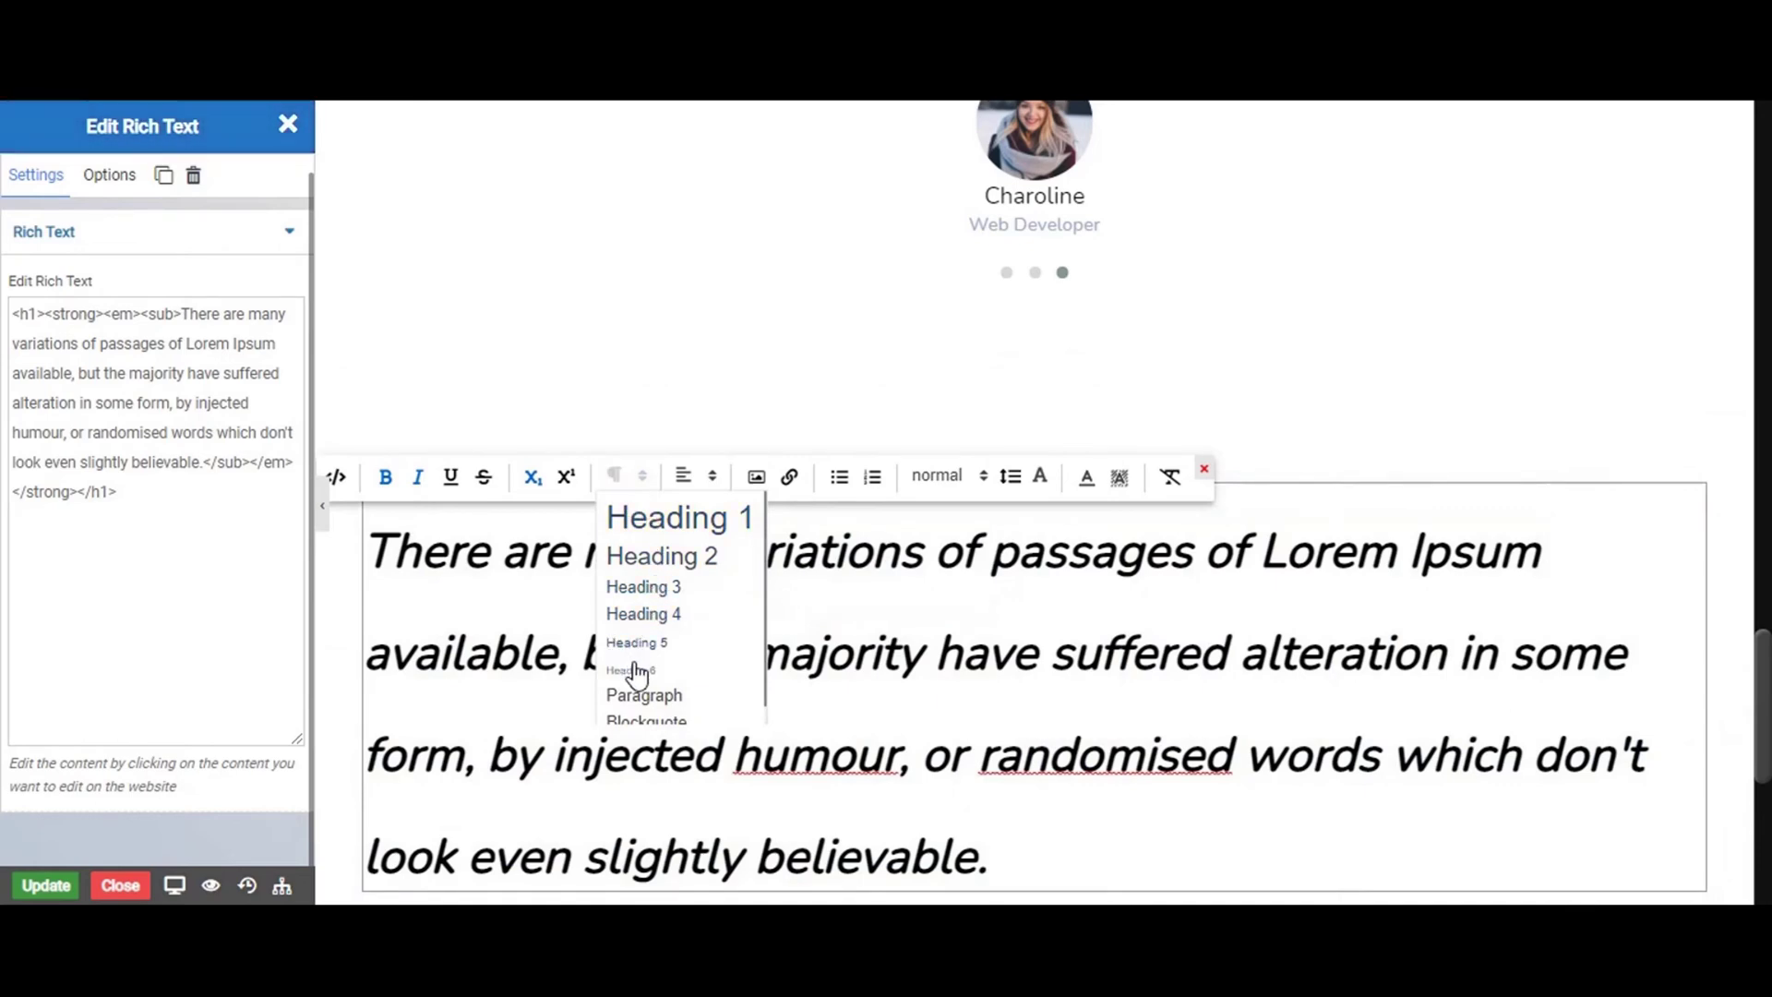
scroll(642, 688, down, 1)
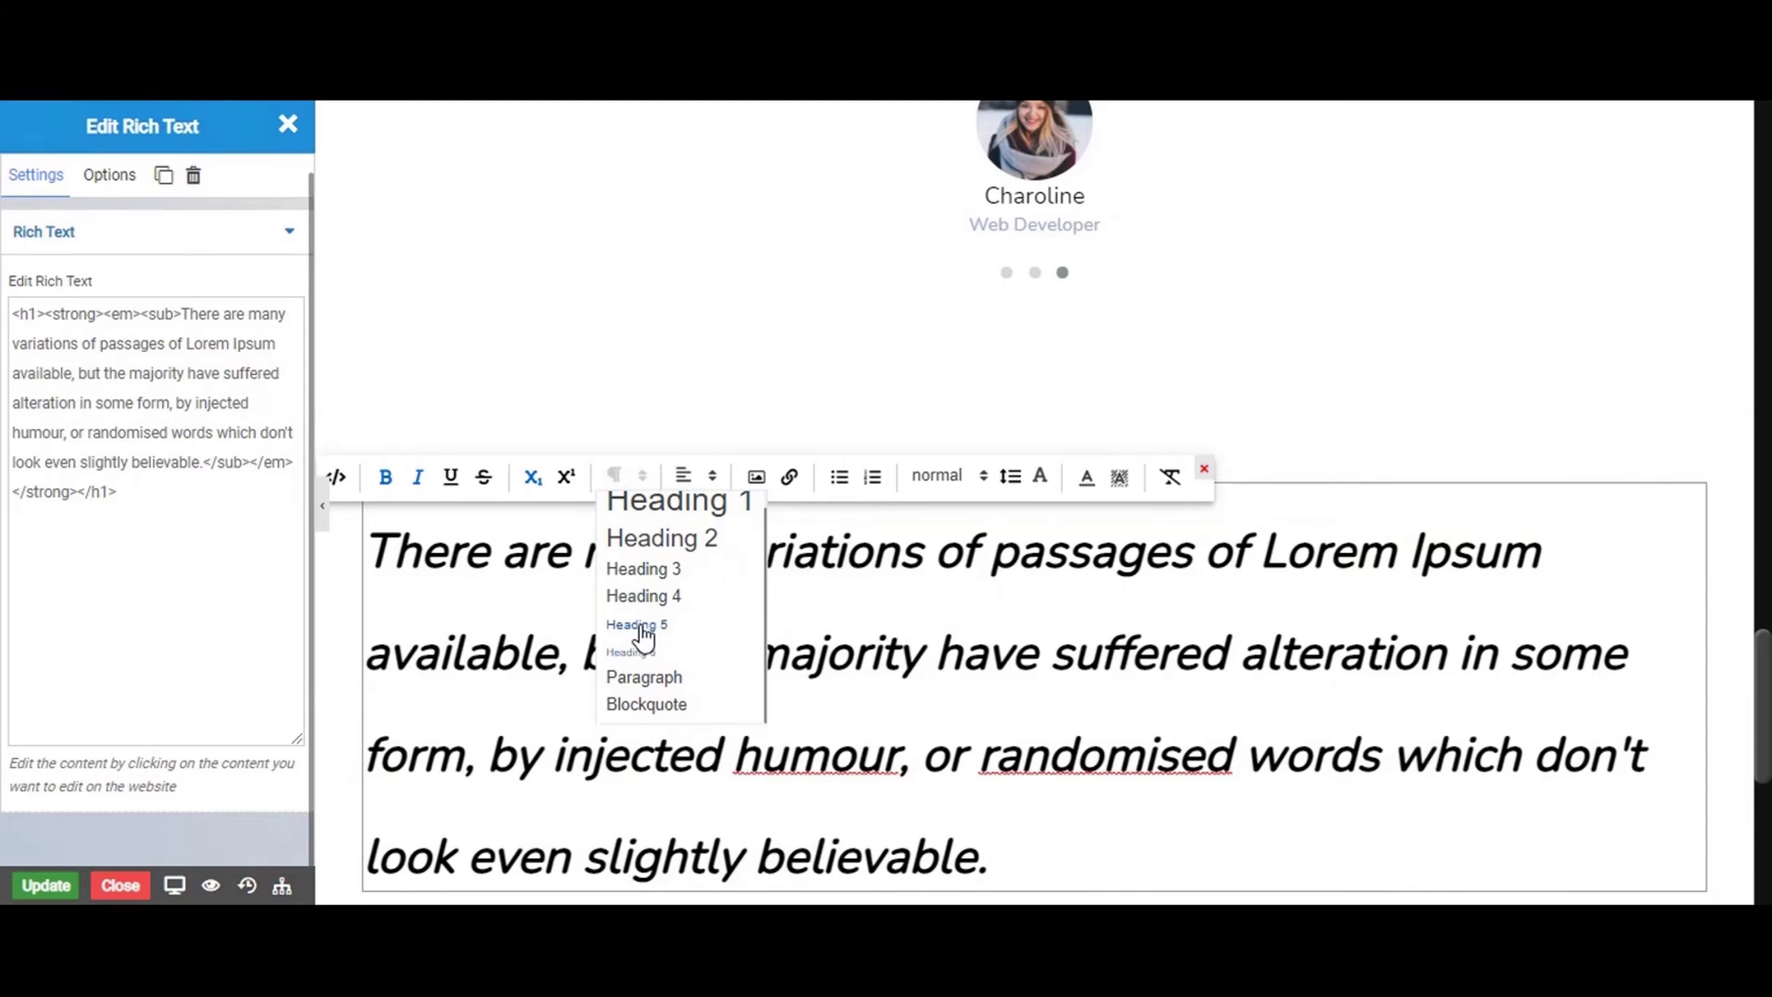
click(643, 628)
click(808, 570)
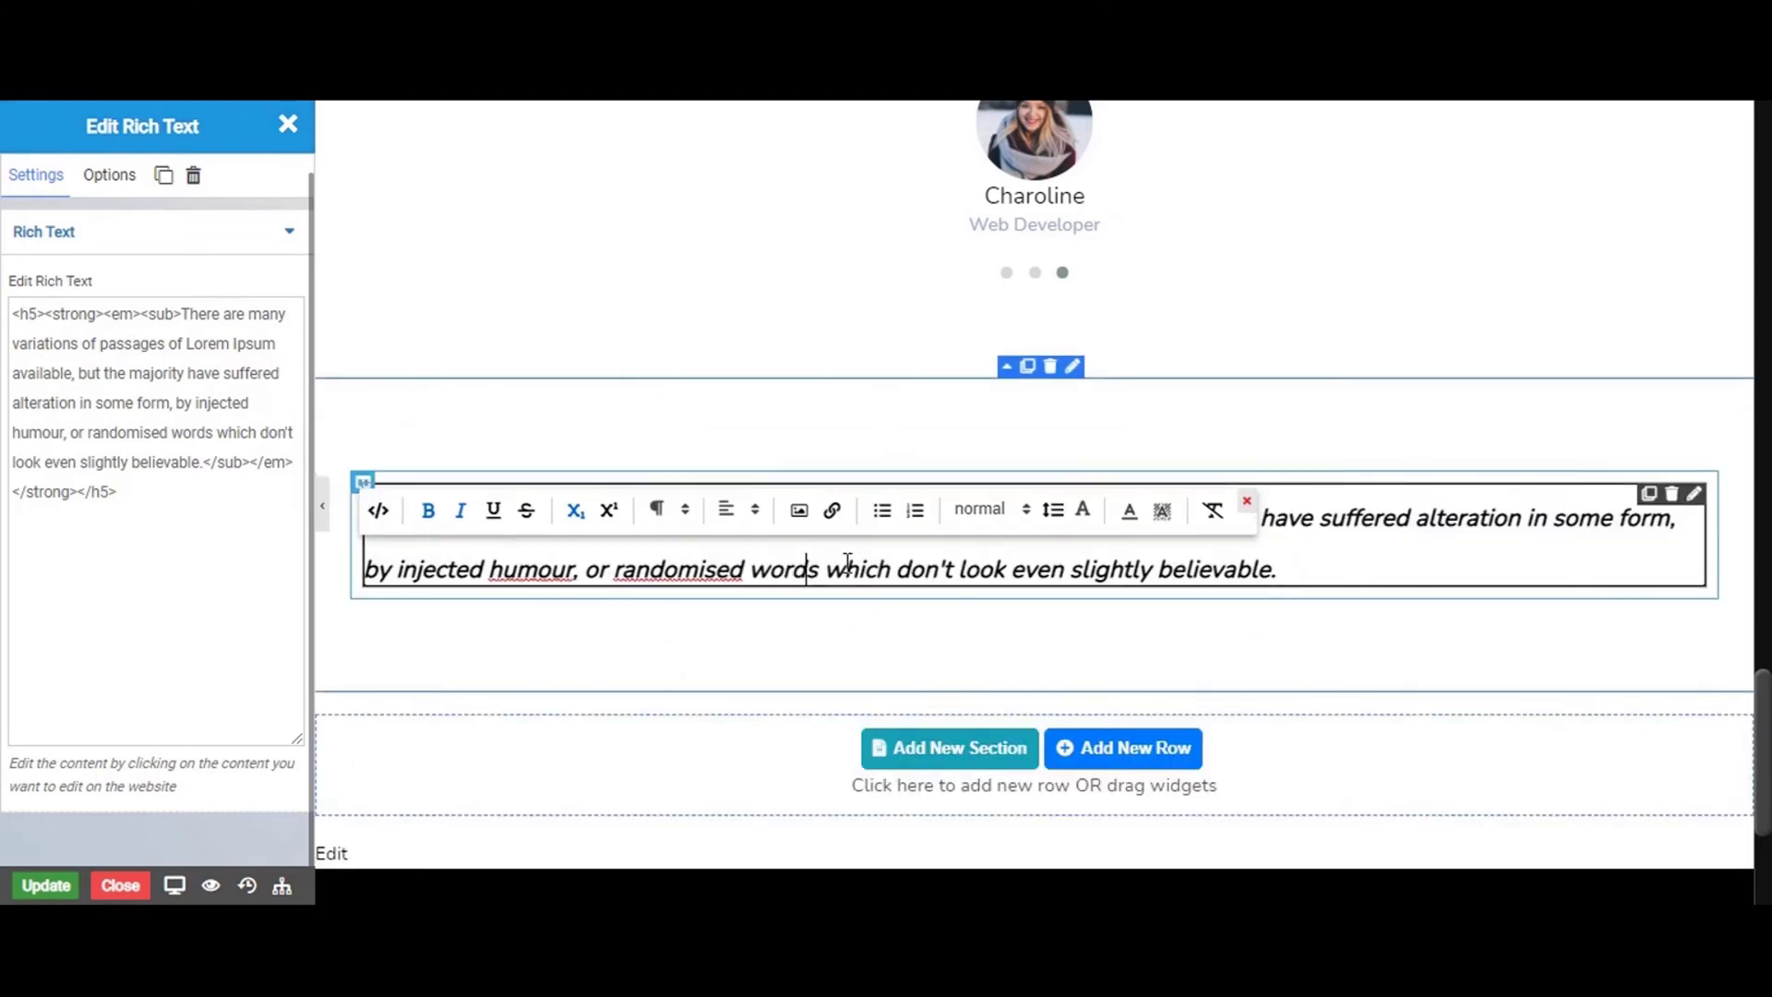
Cycle the paragraph through centre, right and justify alignment, ending on left alignment
triple_click(724, 572)
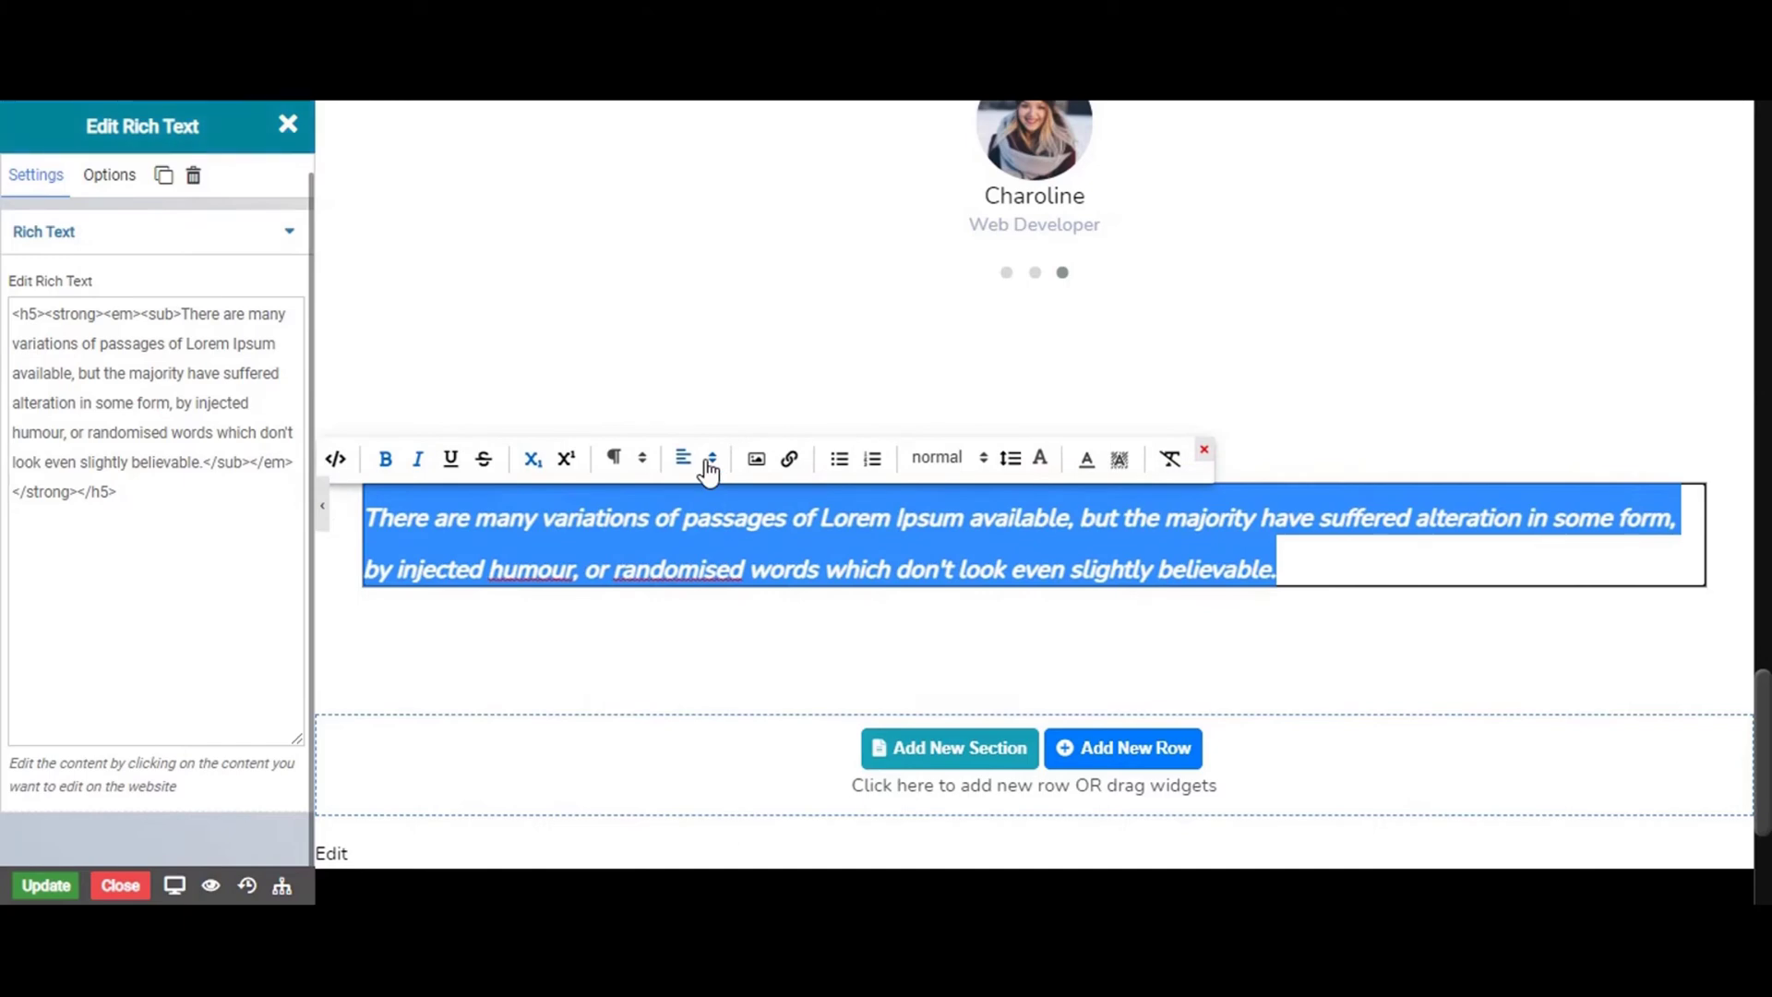
click(709, 466)
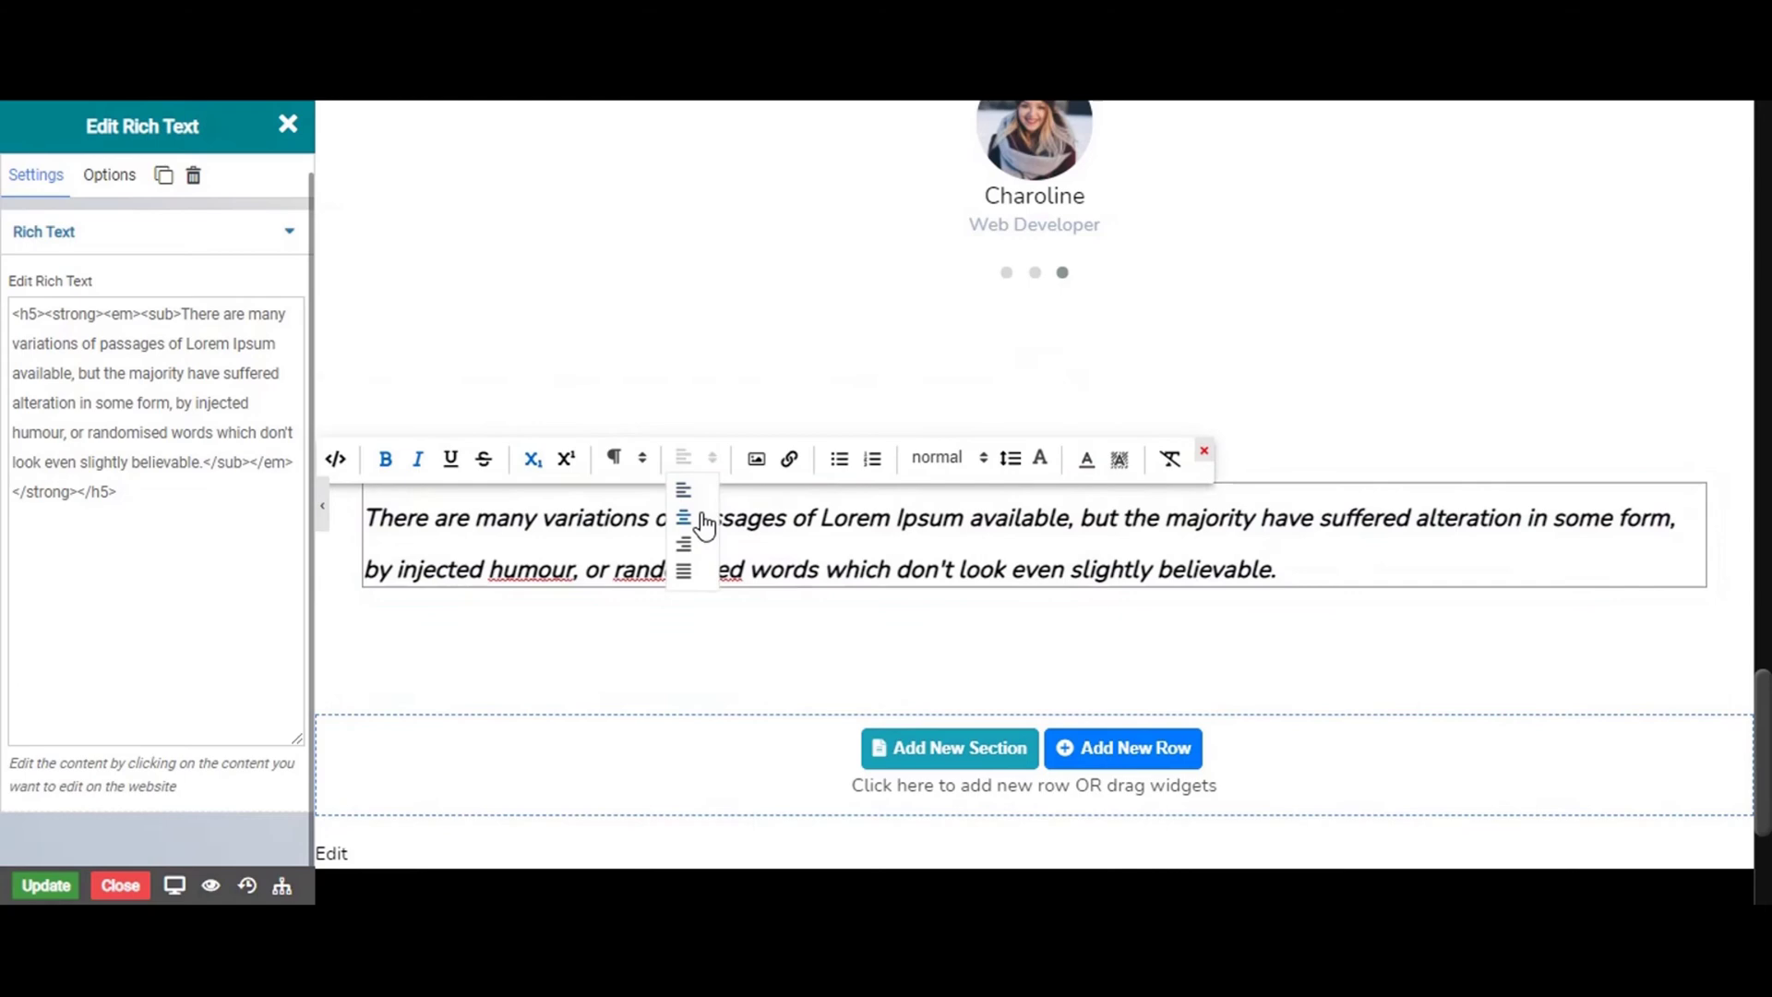
click(702, 516)
click(709, 466)
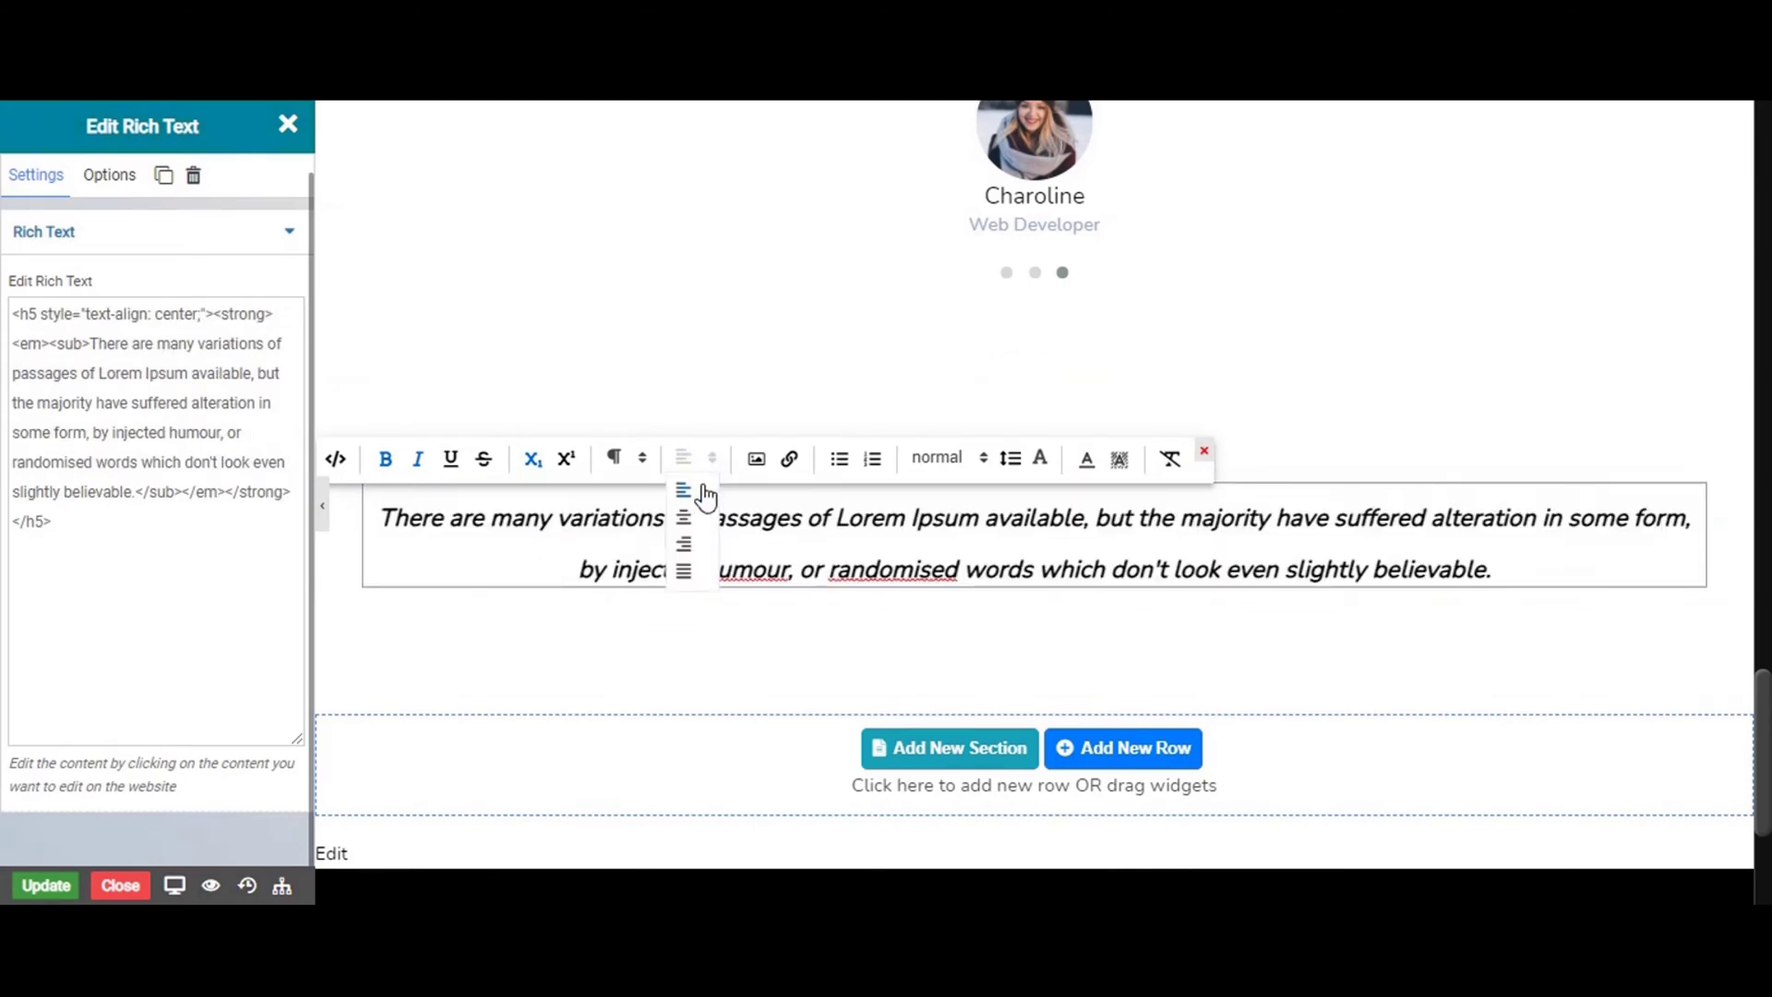
click(697, 543)
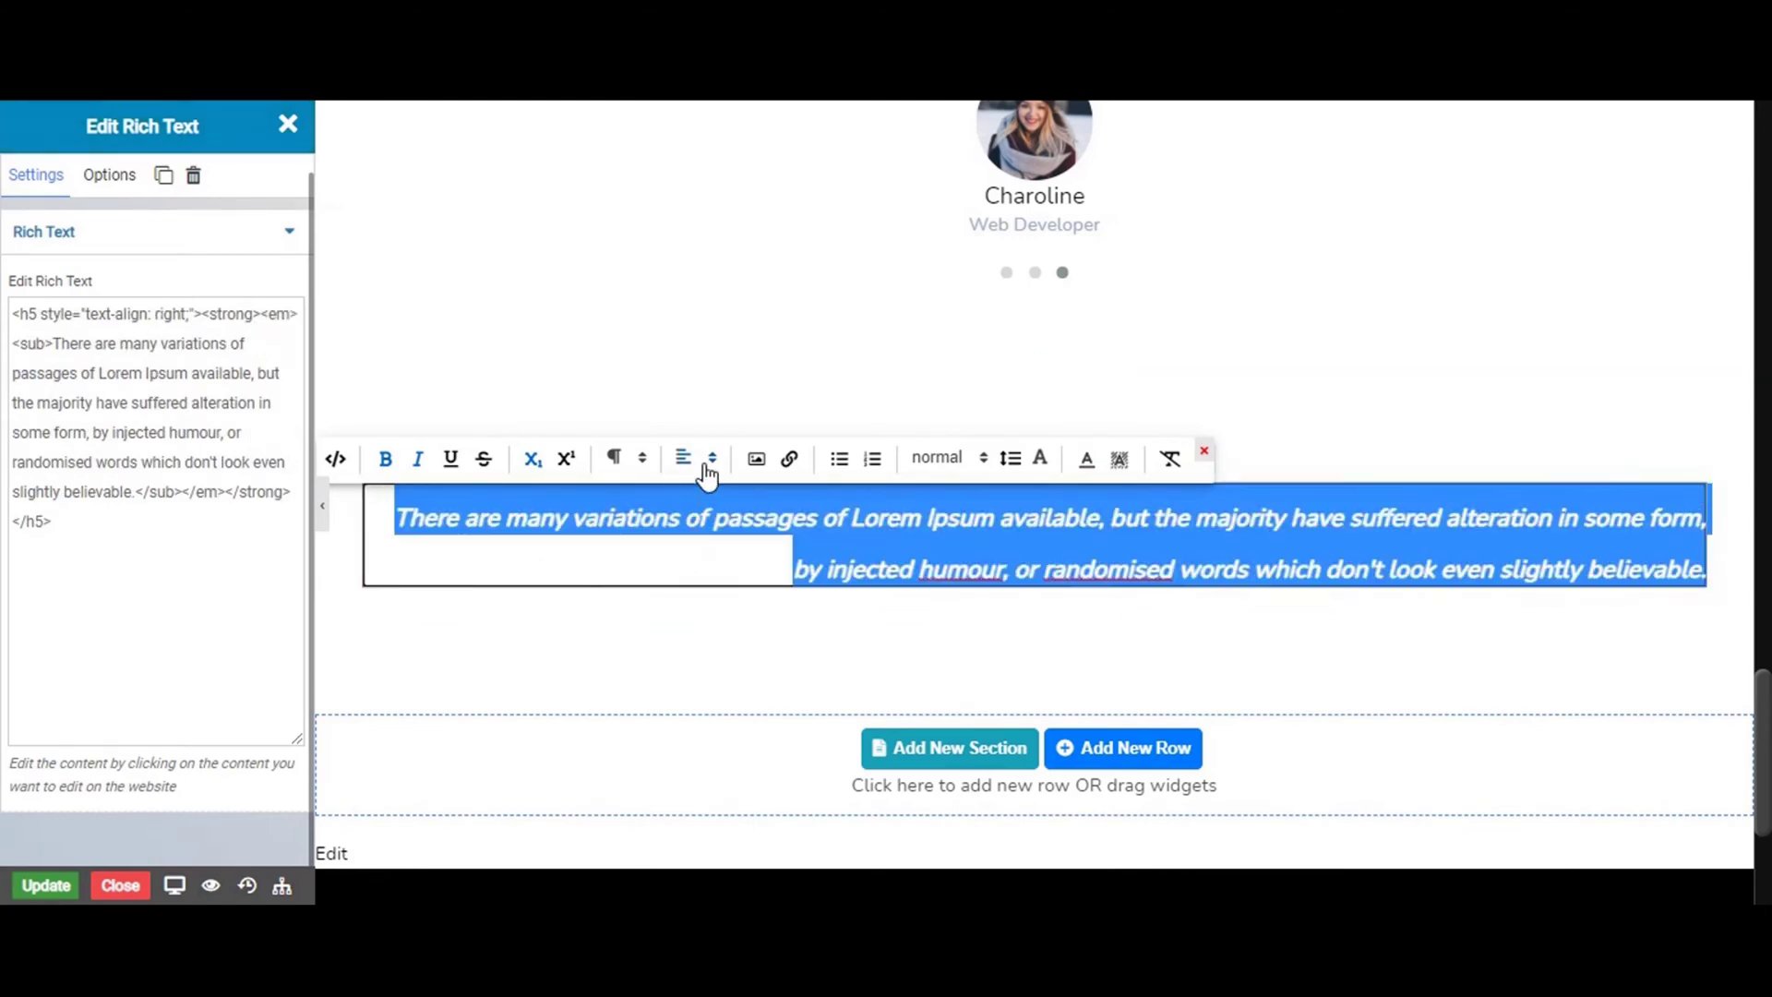
click(707, 466)
click(684, 576)
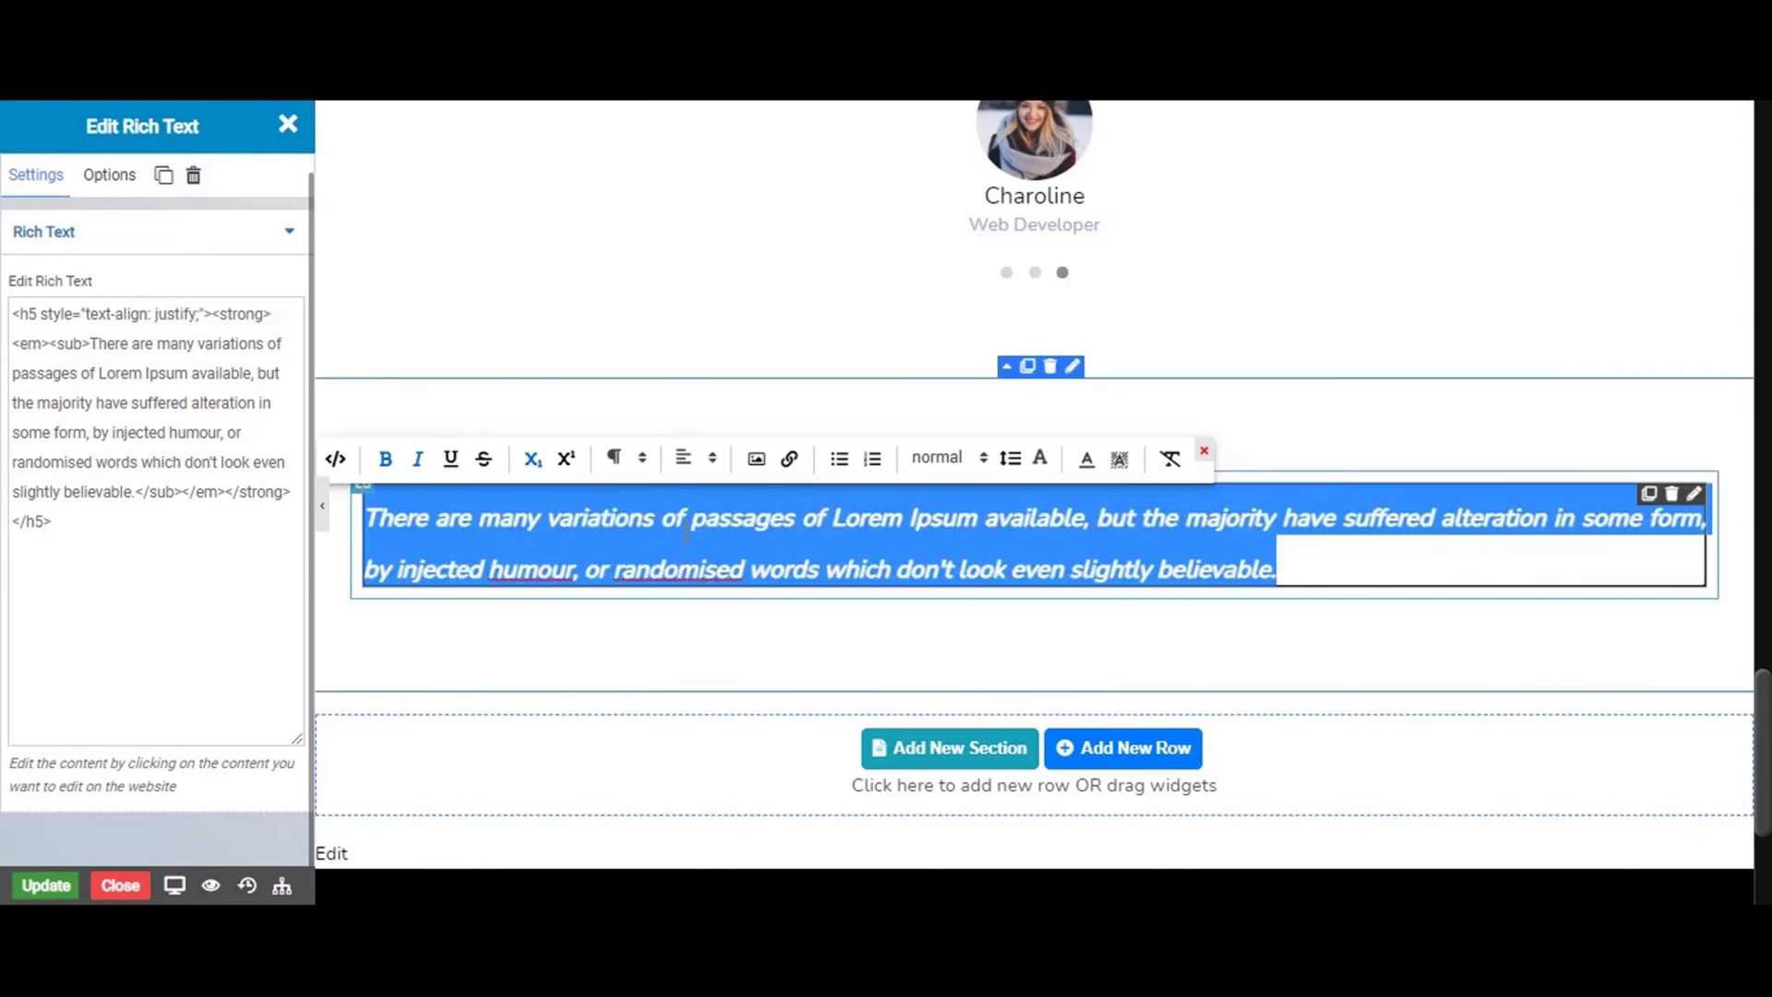
click(683, 459)
click(683, 544)
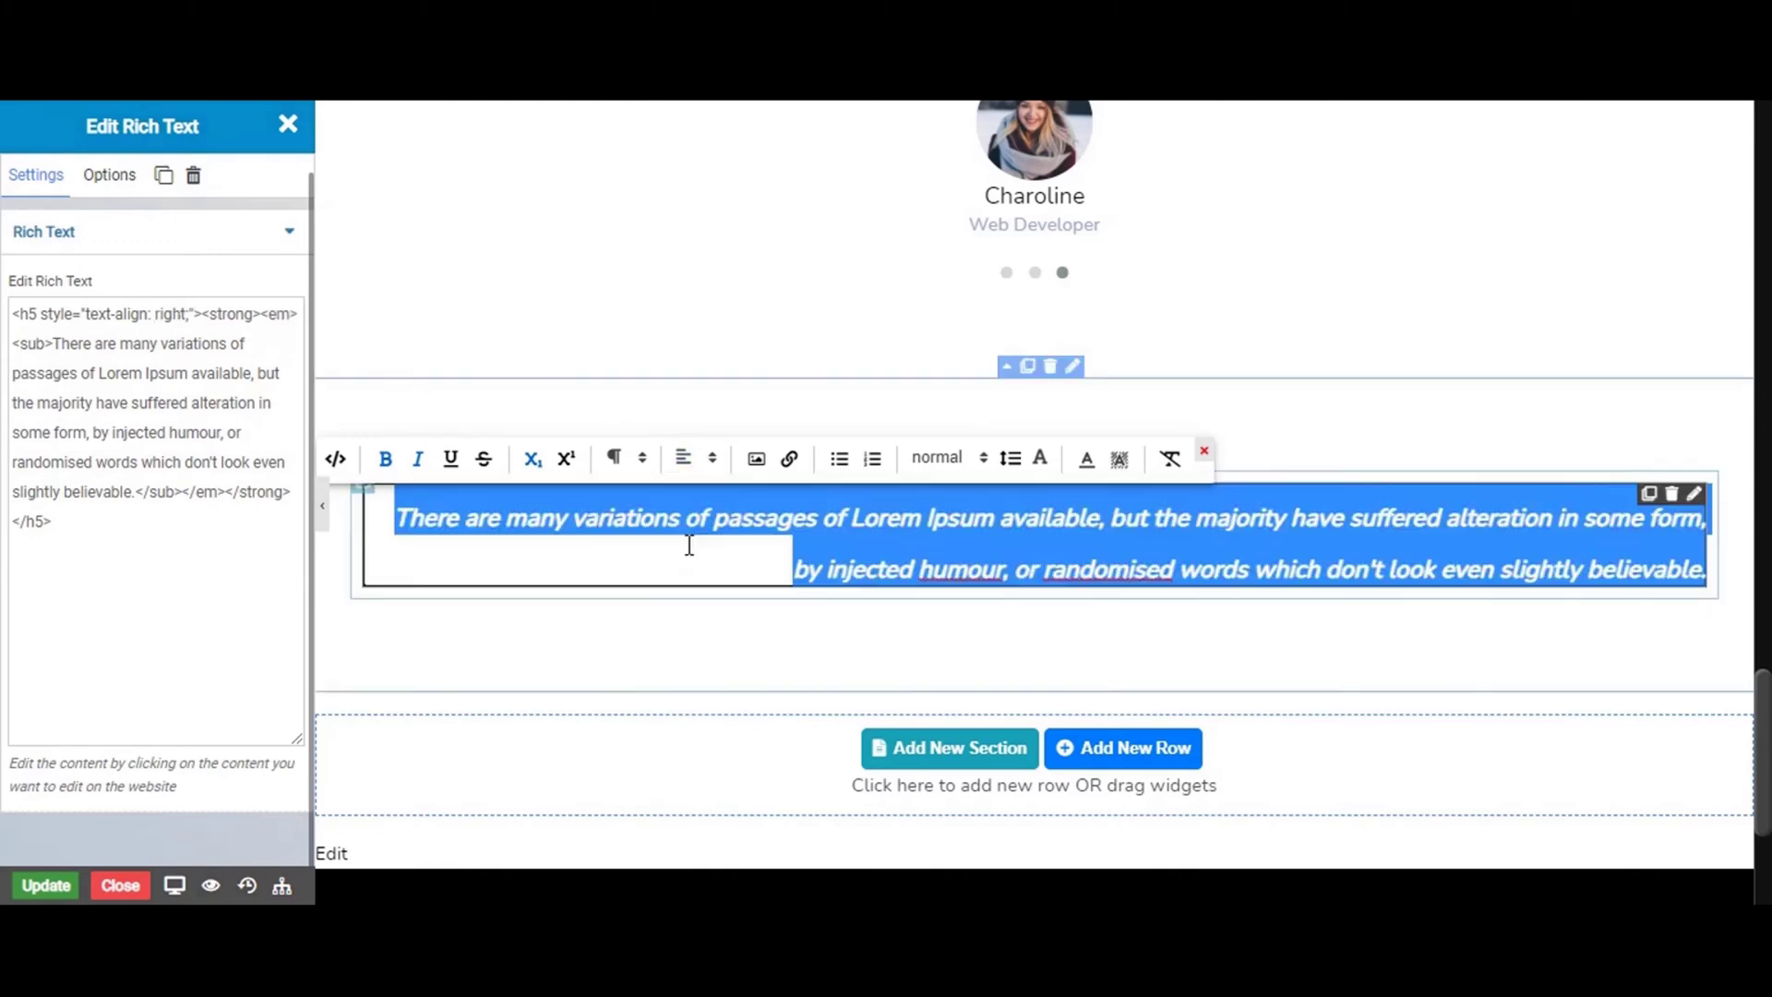
click(707, 466)
click(685, 493)
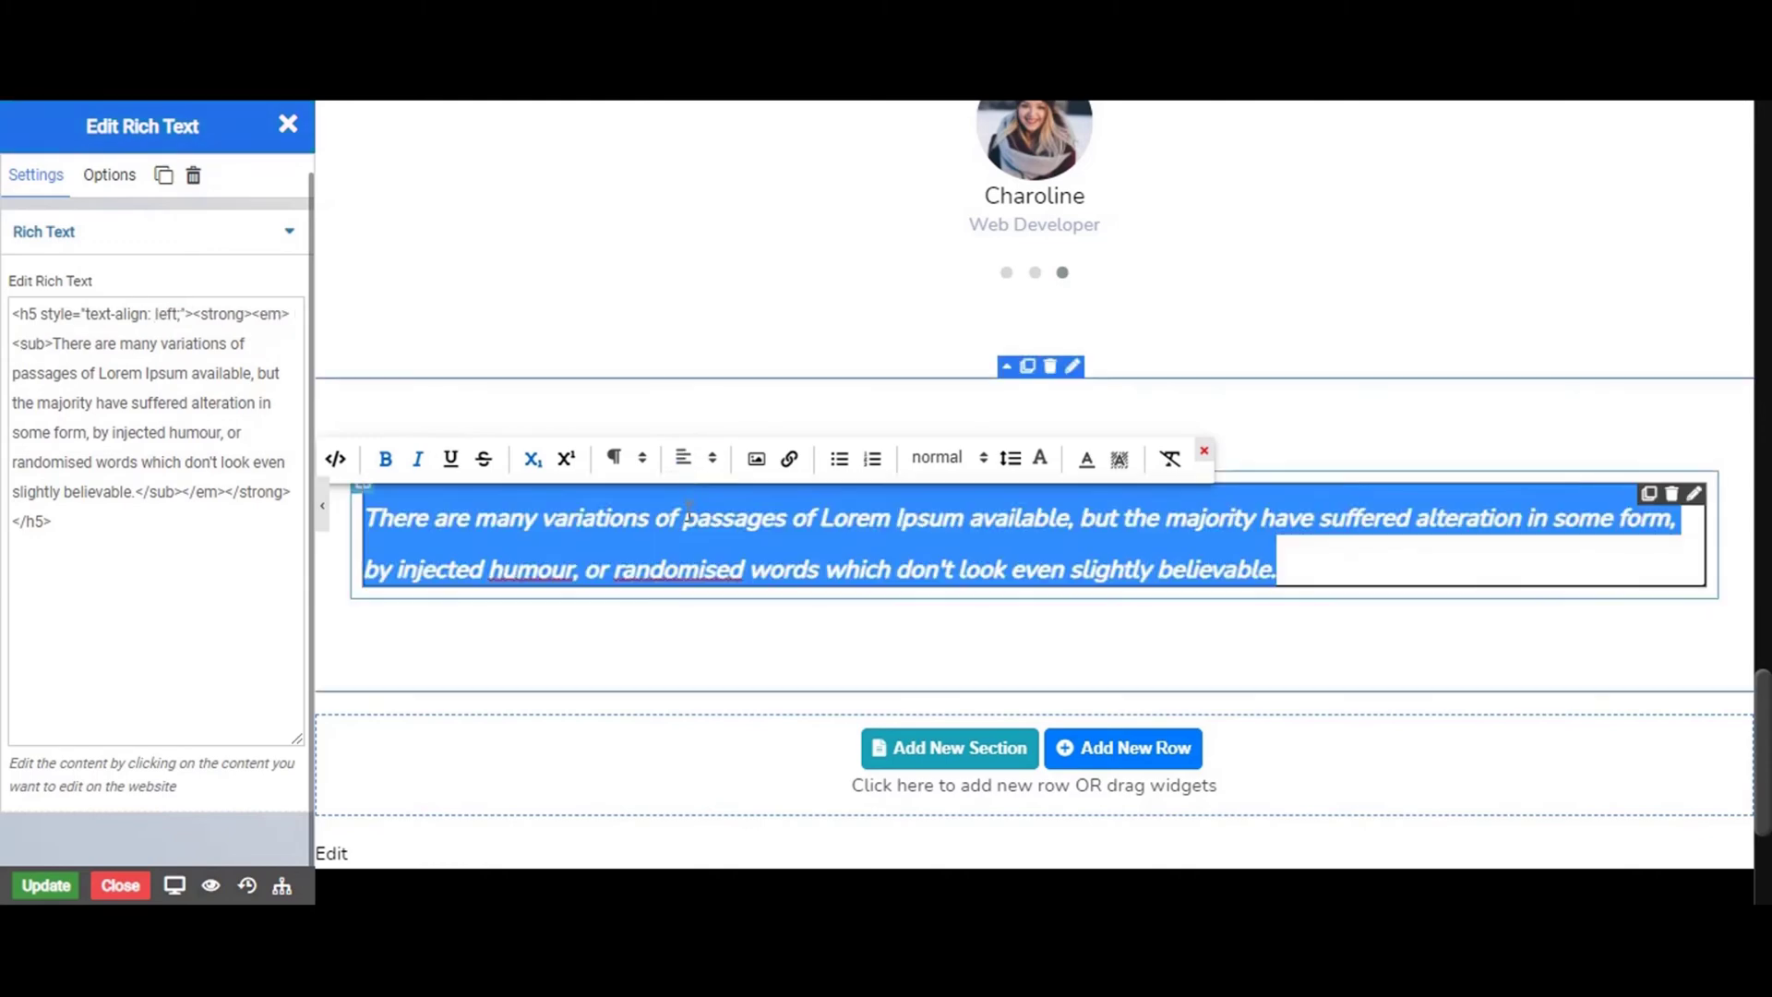
click(781, 514)
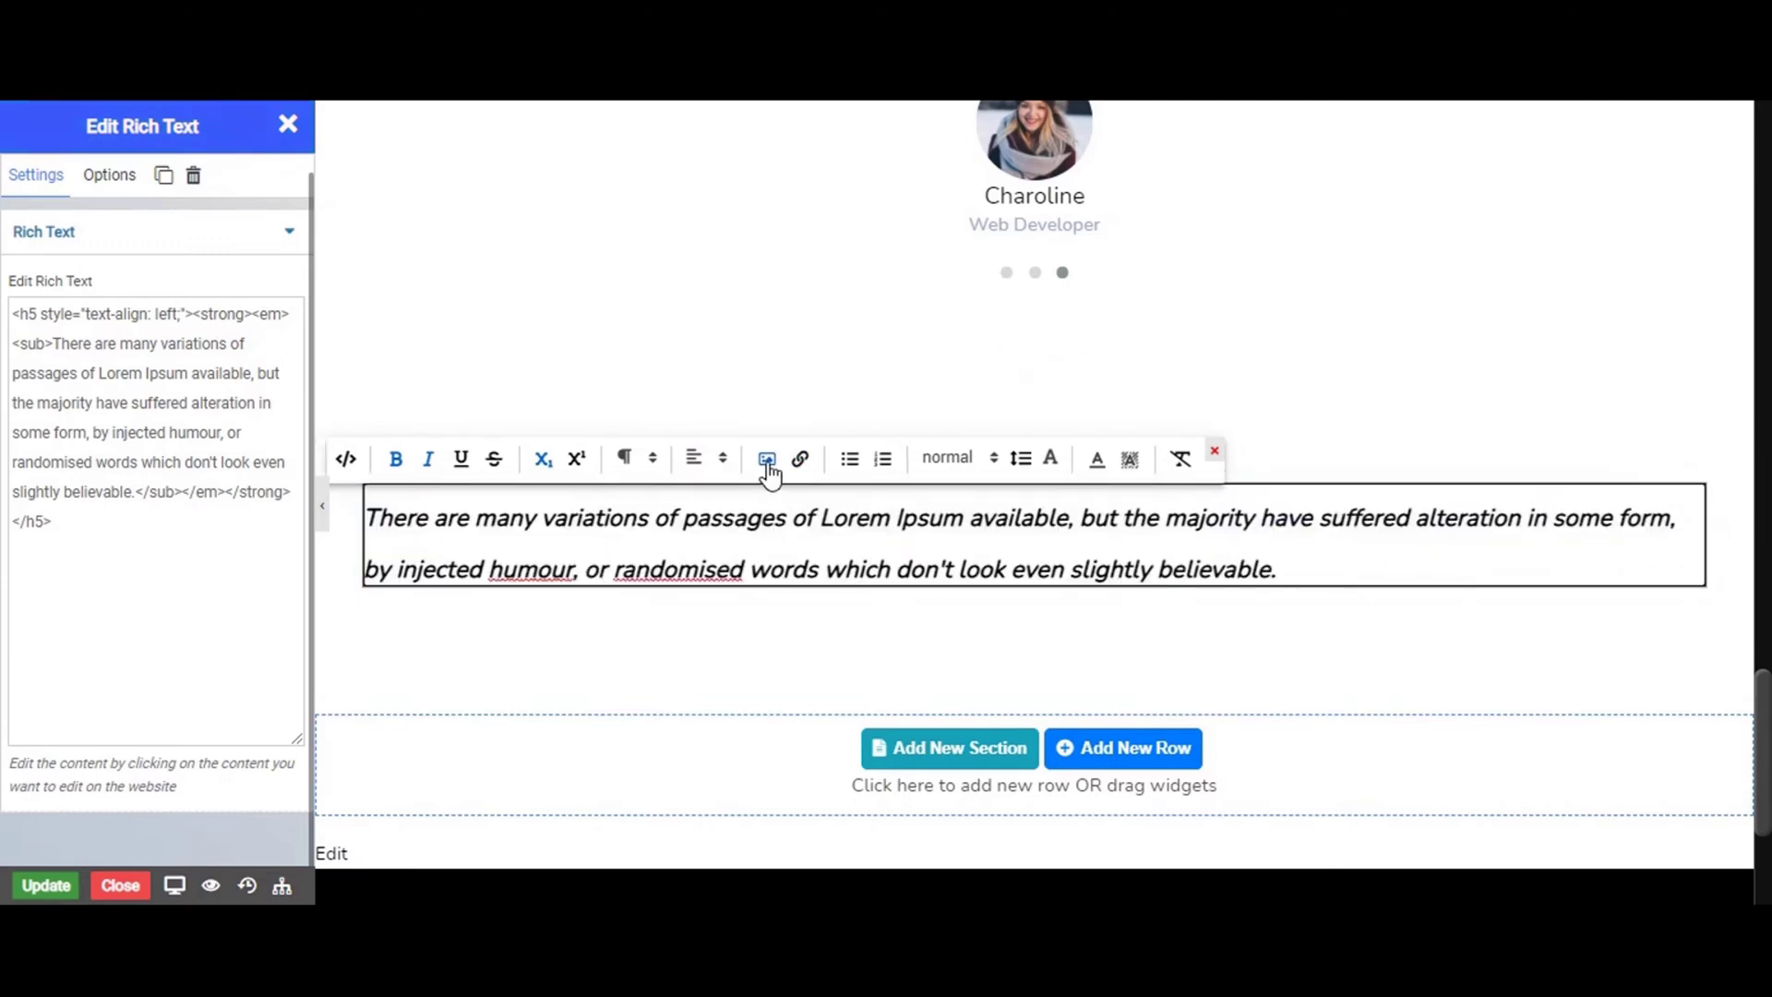
Insert the Media Library photo test.jpg into the paragraph at the word 'passages'
click(767, 461)
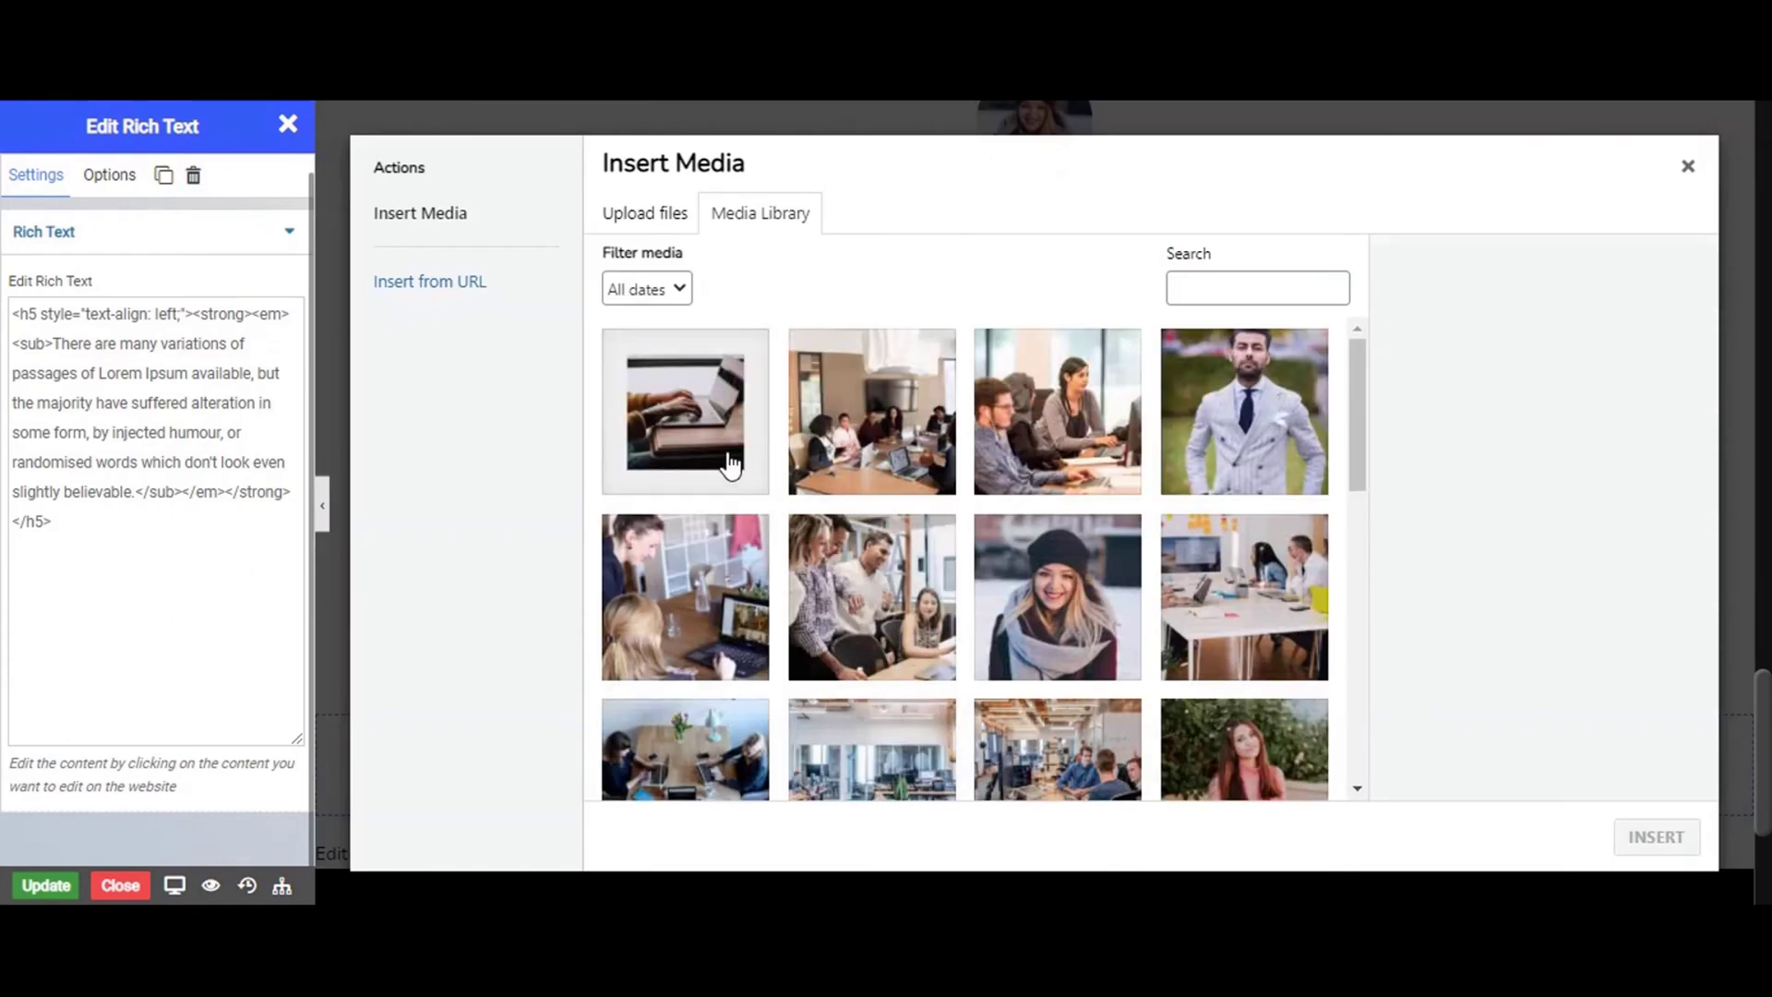
click(692, 432)
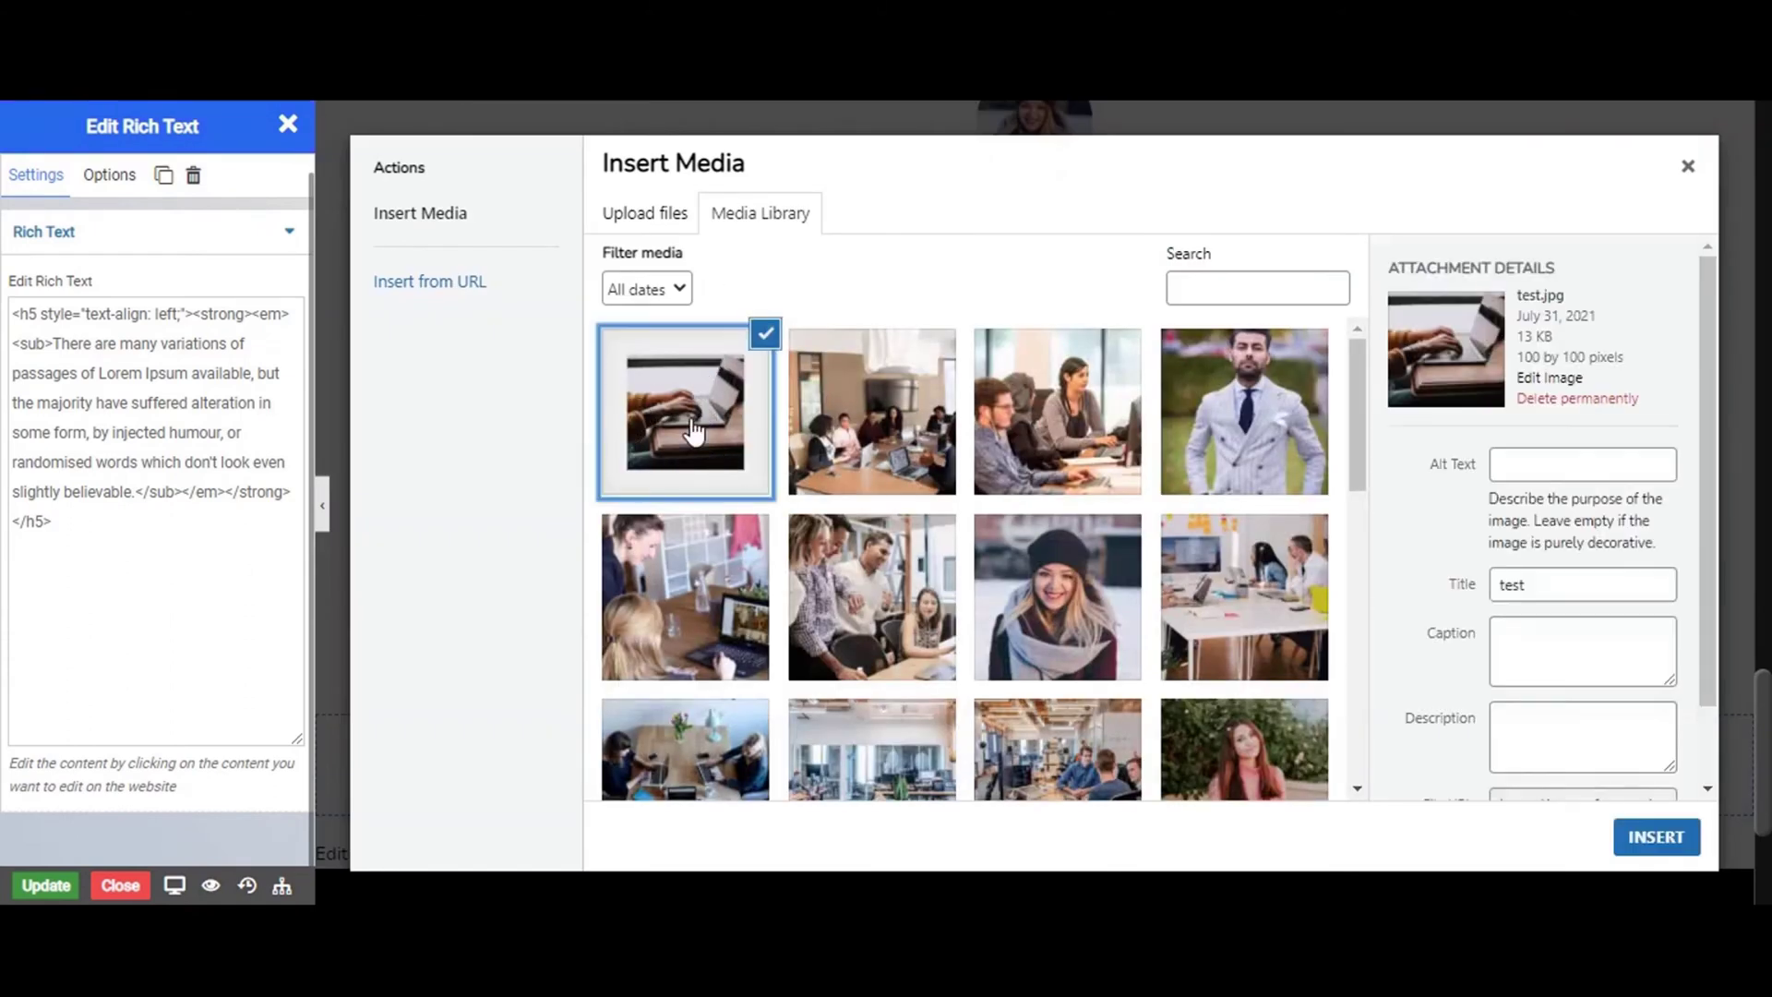
scroll(1651, 532, down, 1)
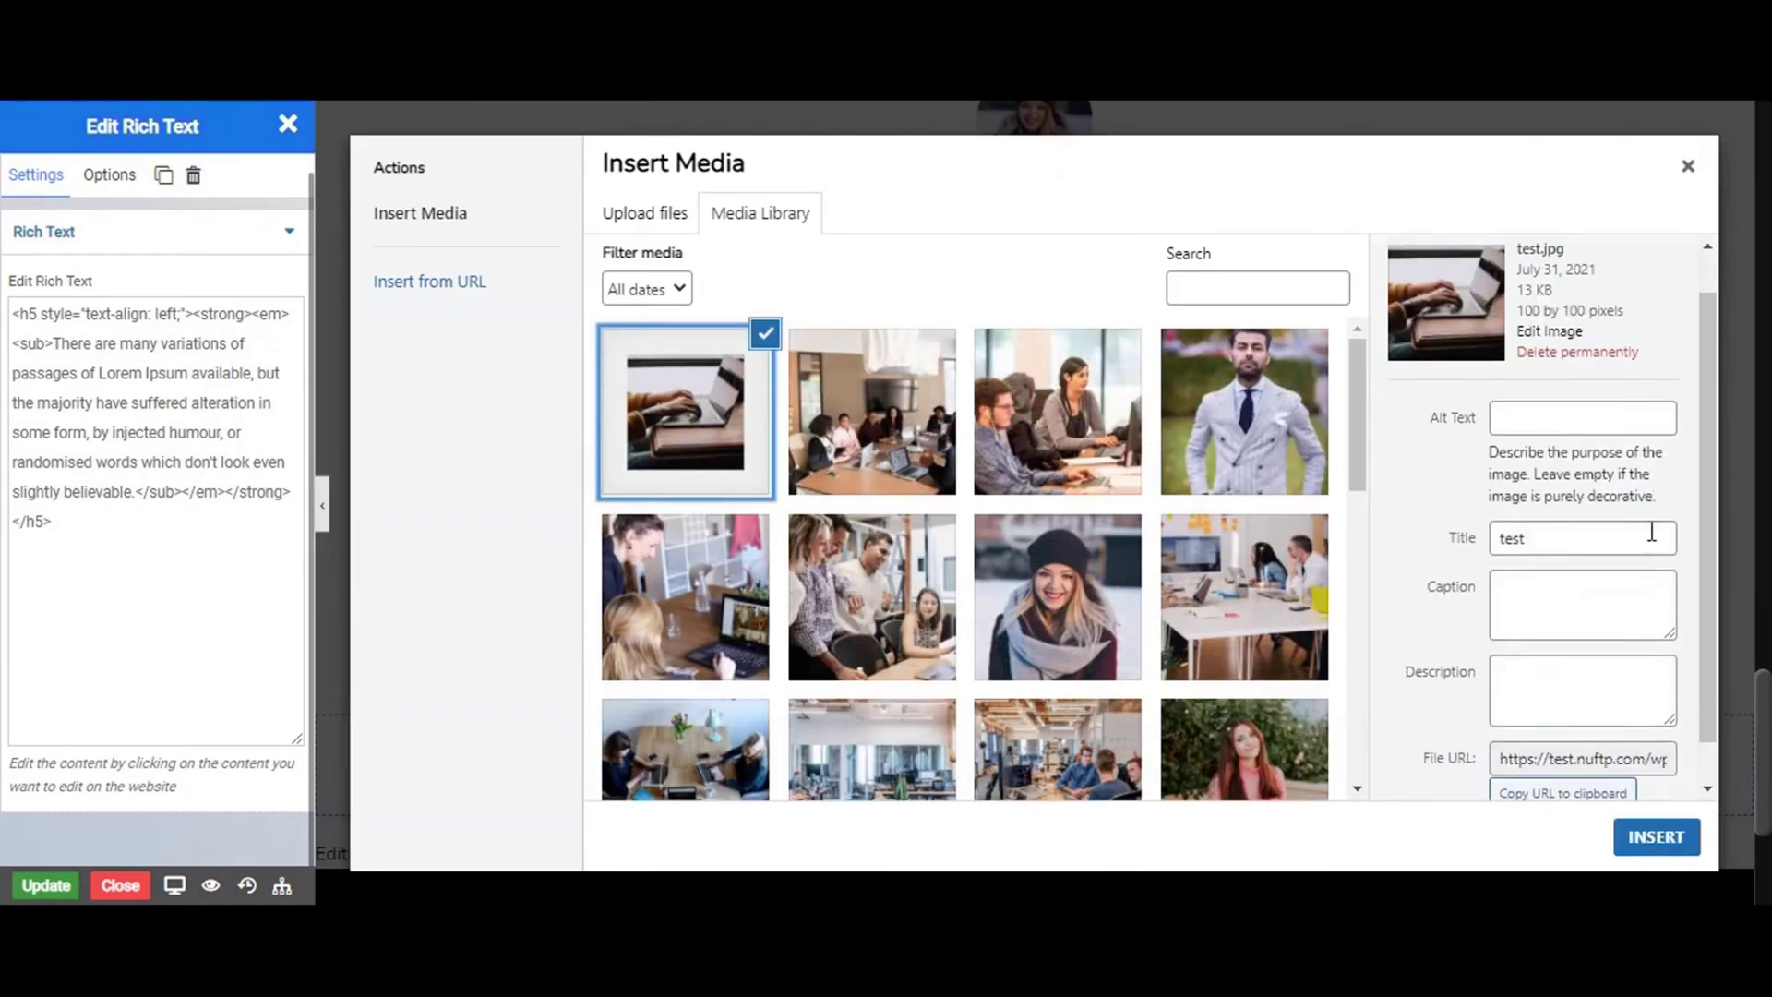
click(1653, 838)
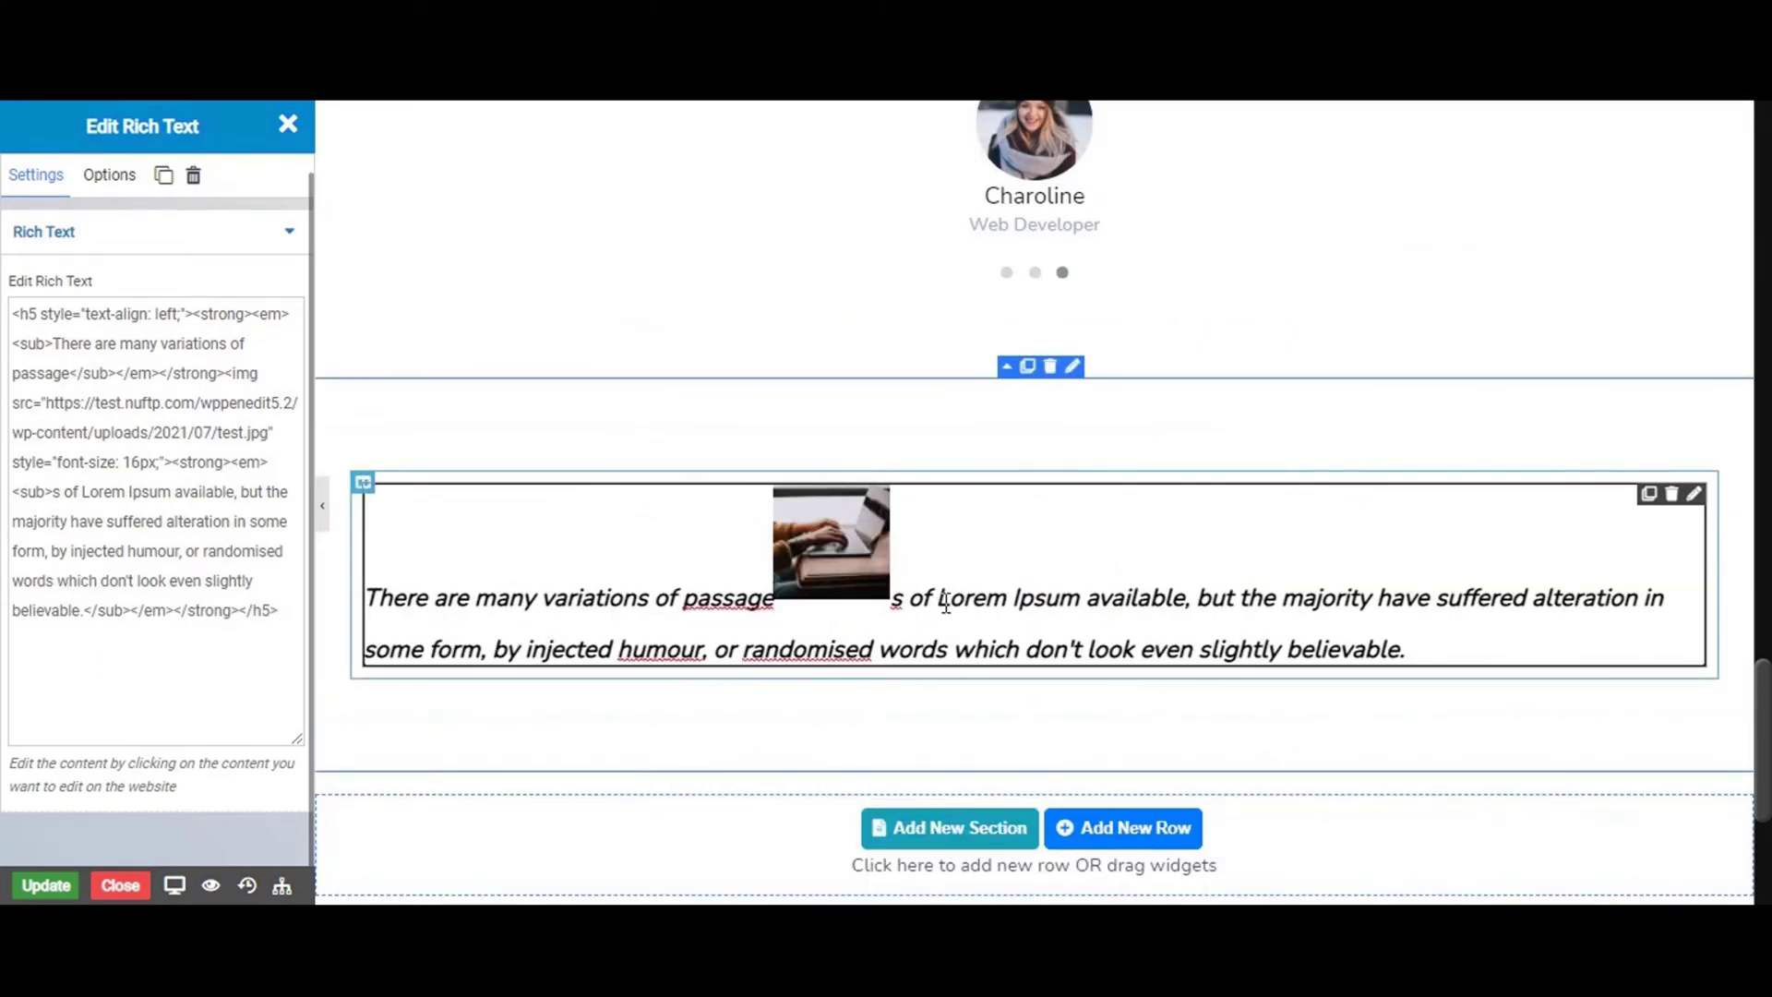
click(899, 598)
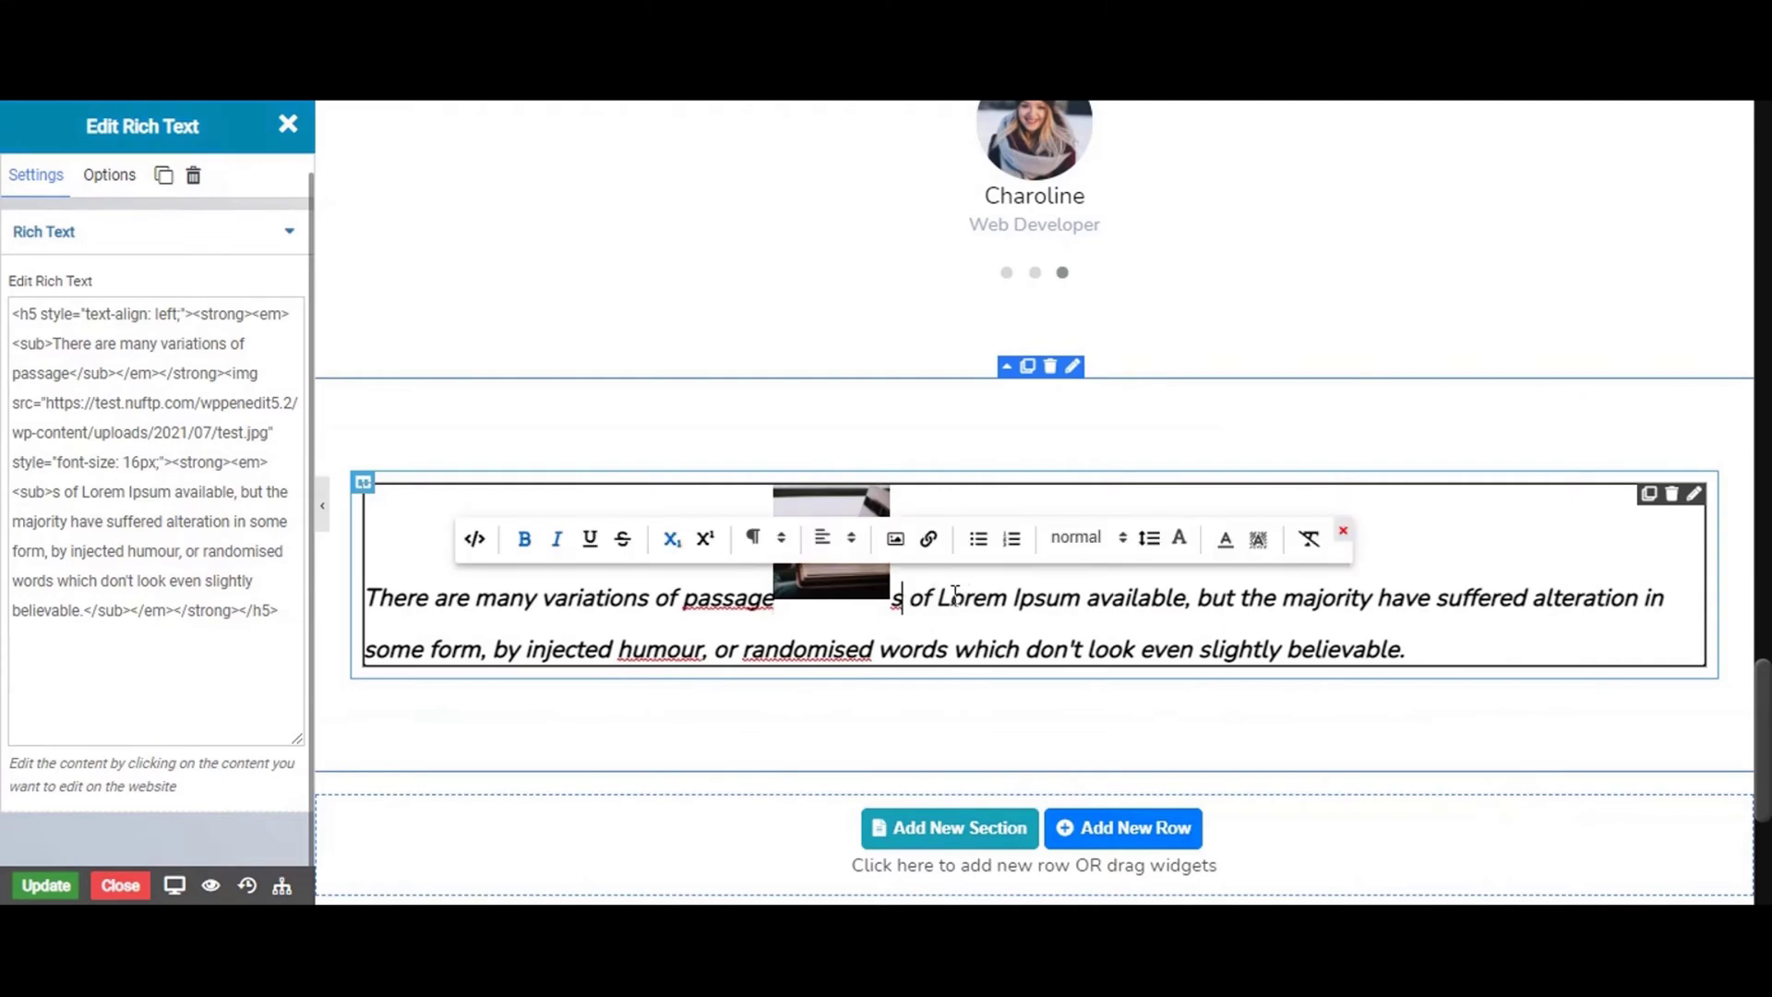
key(ctrl+a)
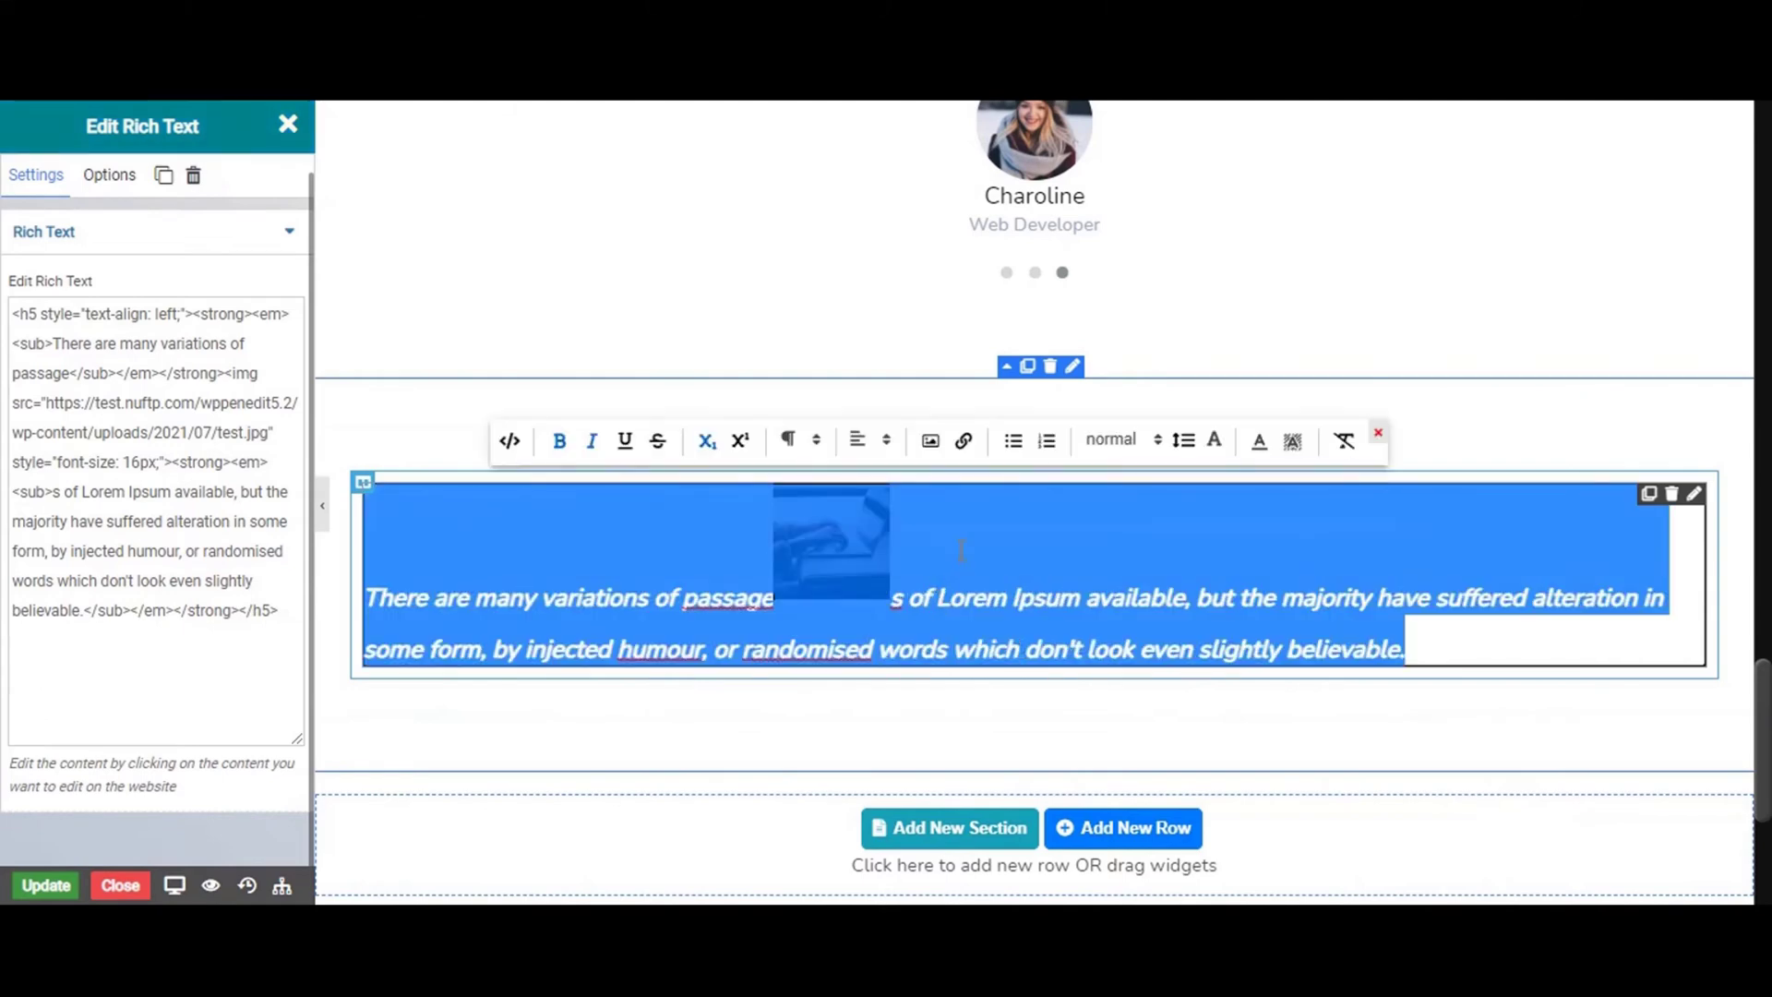
click(963, 443)
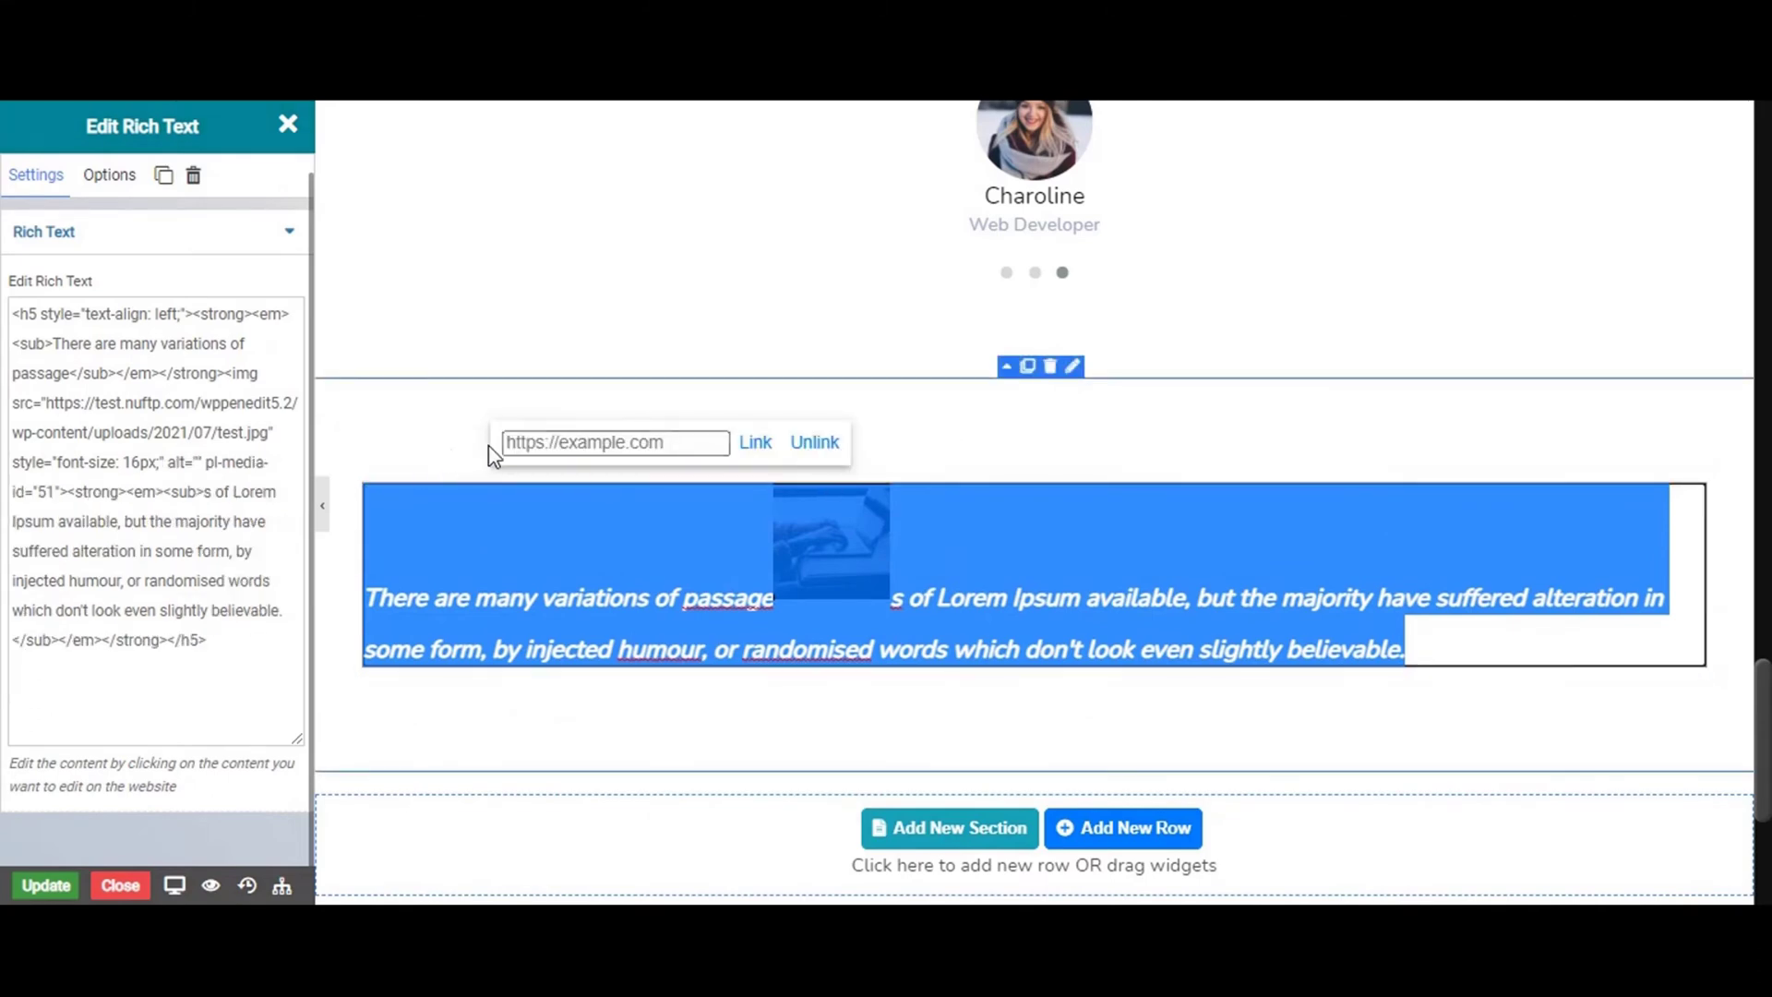
click(574, 446)
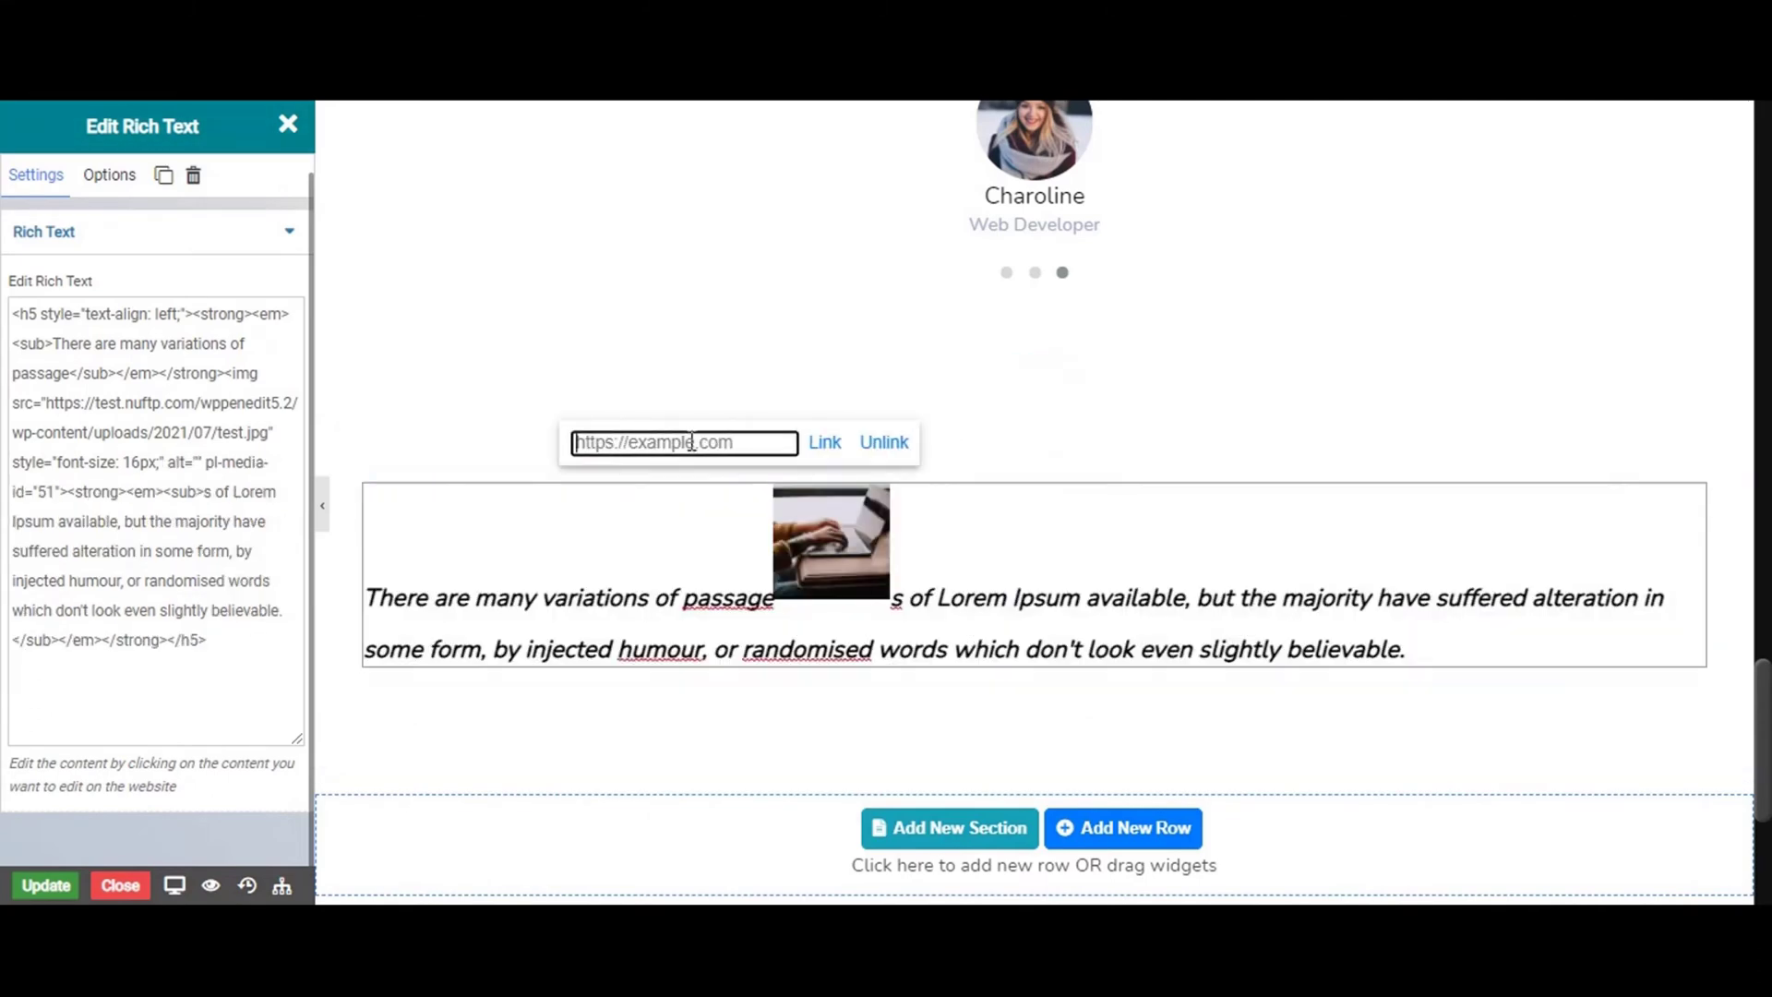
text(https://www.google.com/)
click(833, 449)
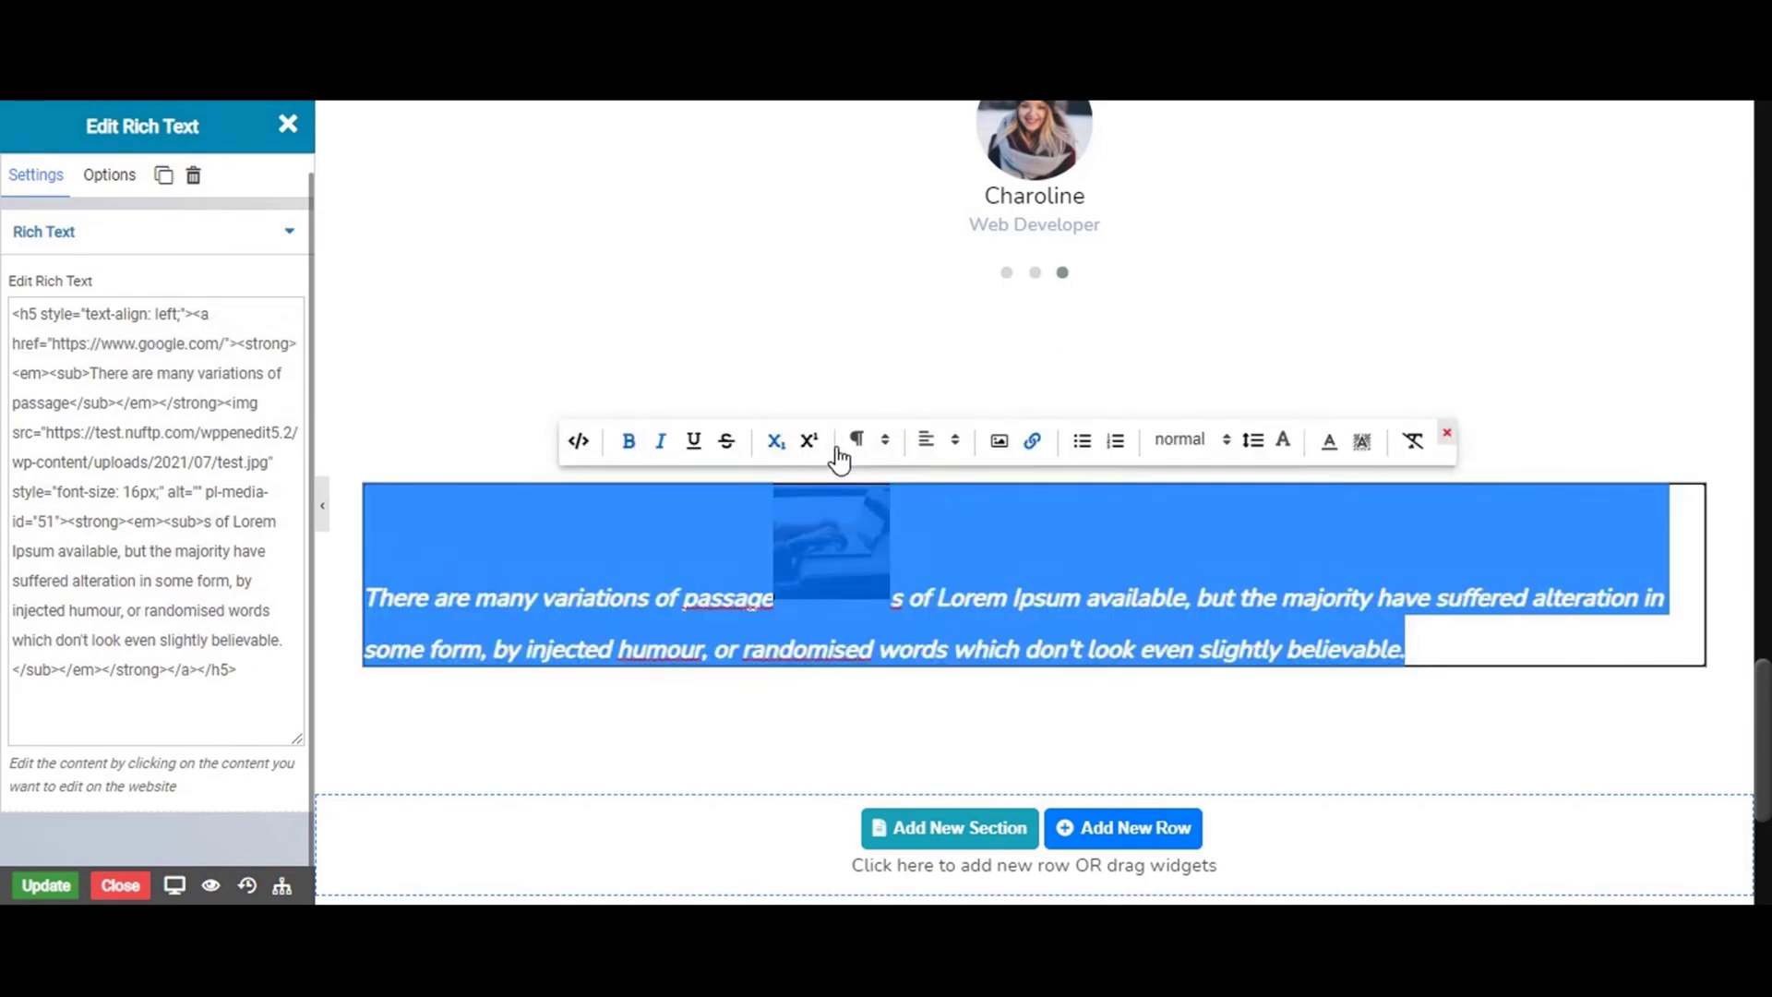
click(1124, 608)
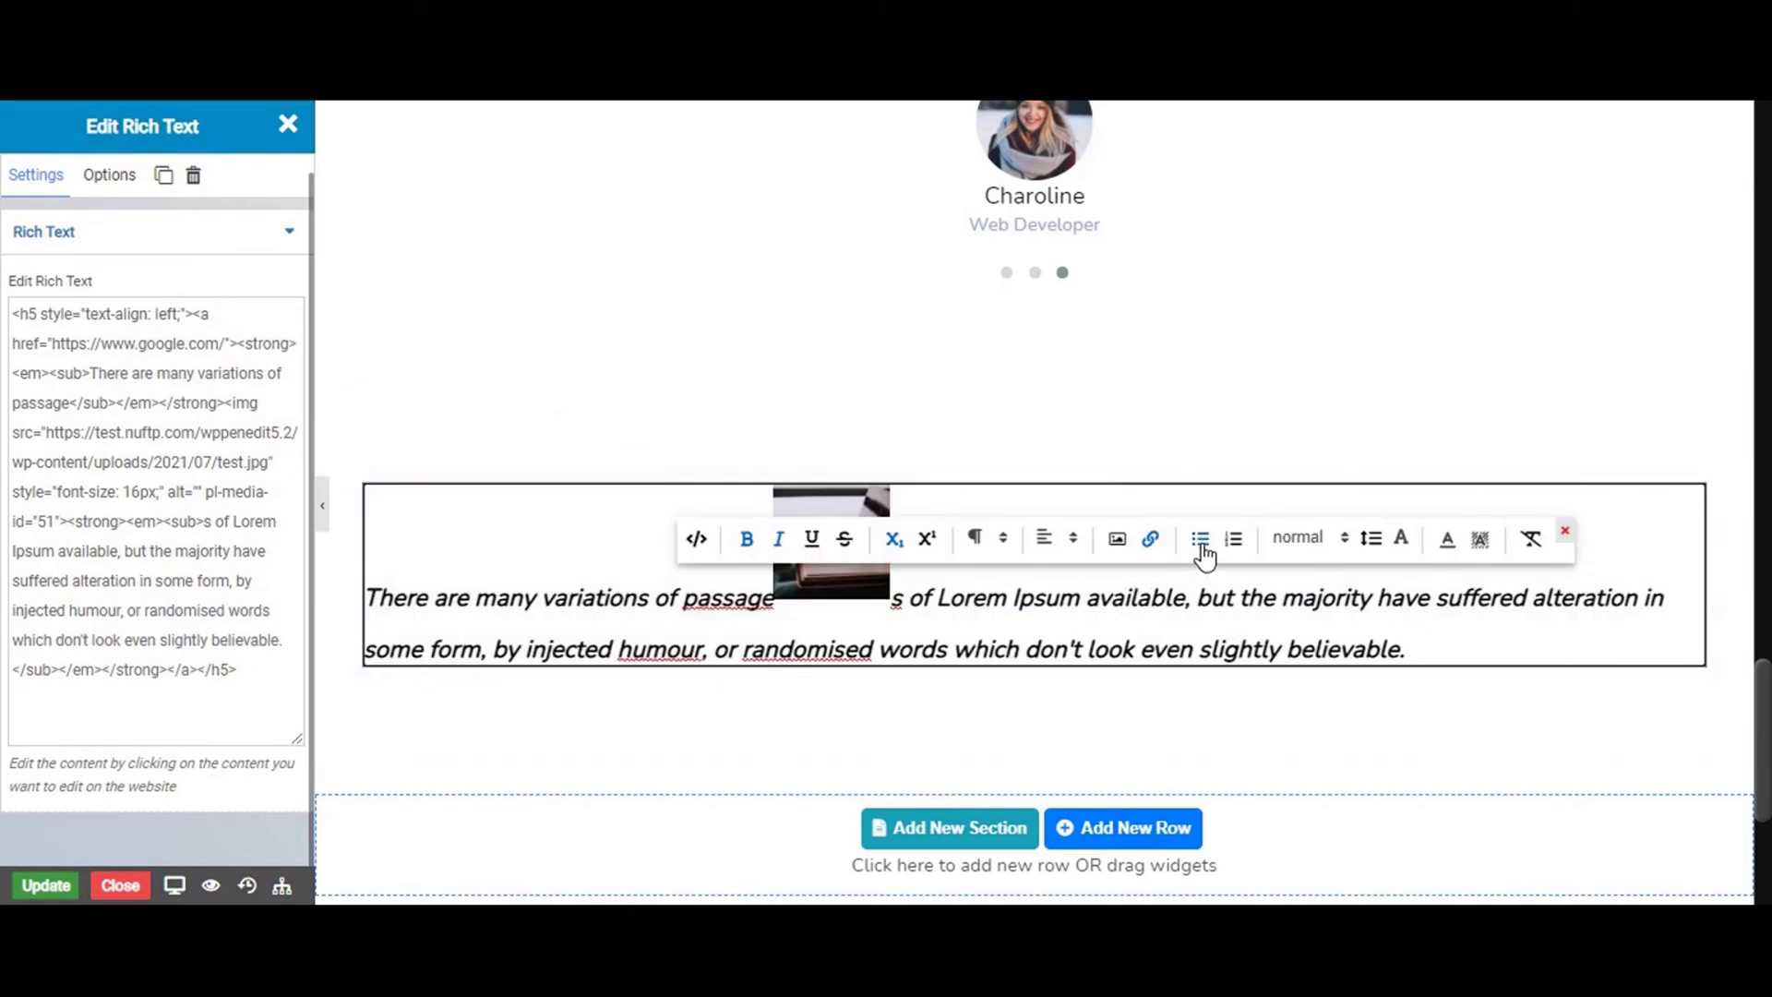
Convert the paragraph from a bulleted to a numbered list, removing a test empty item
triple_click(1176, 595)
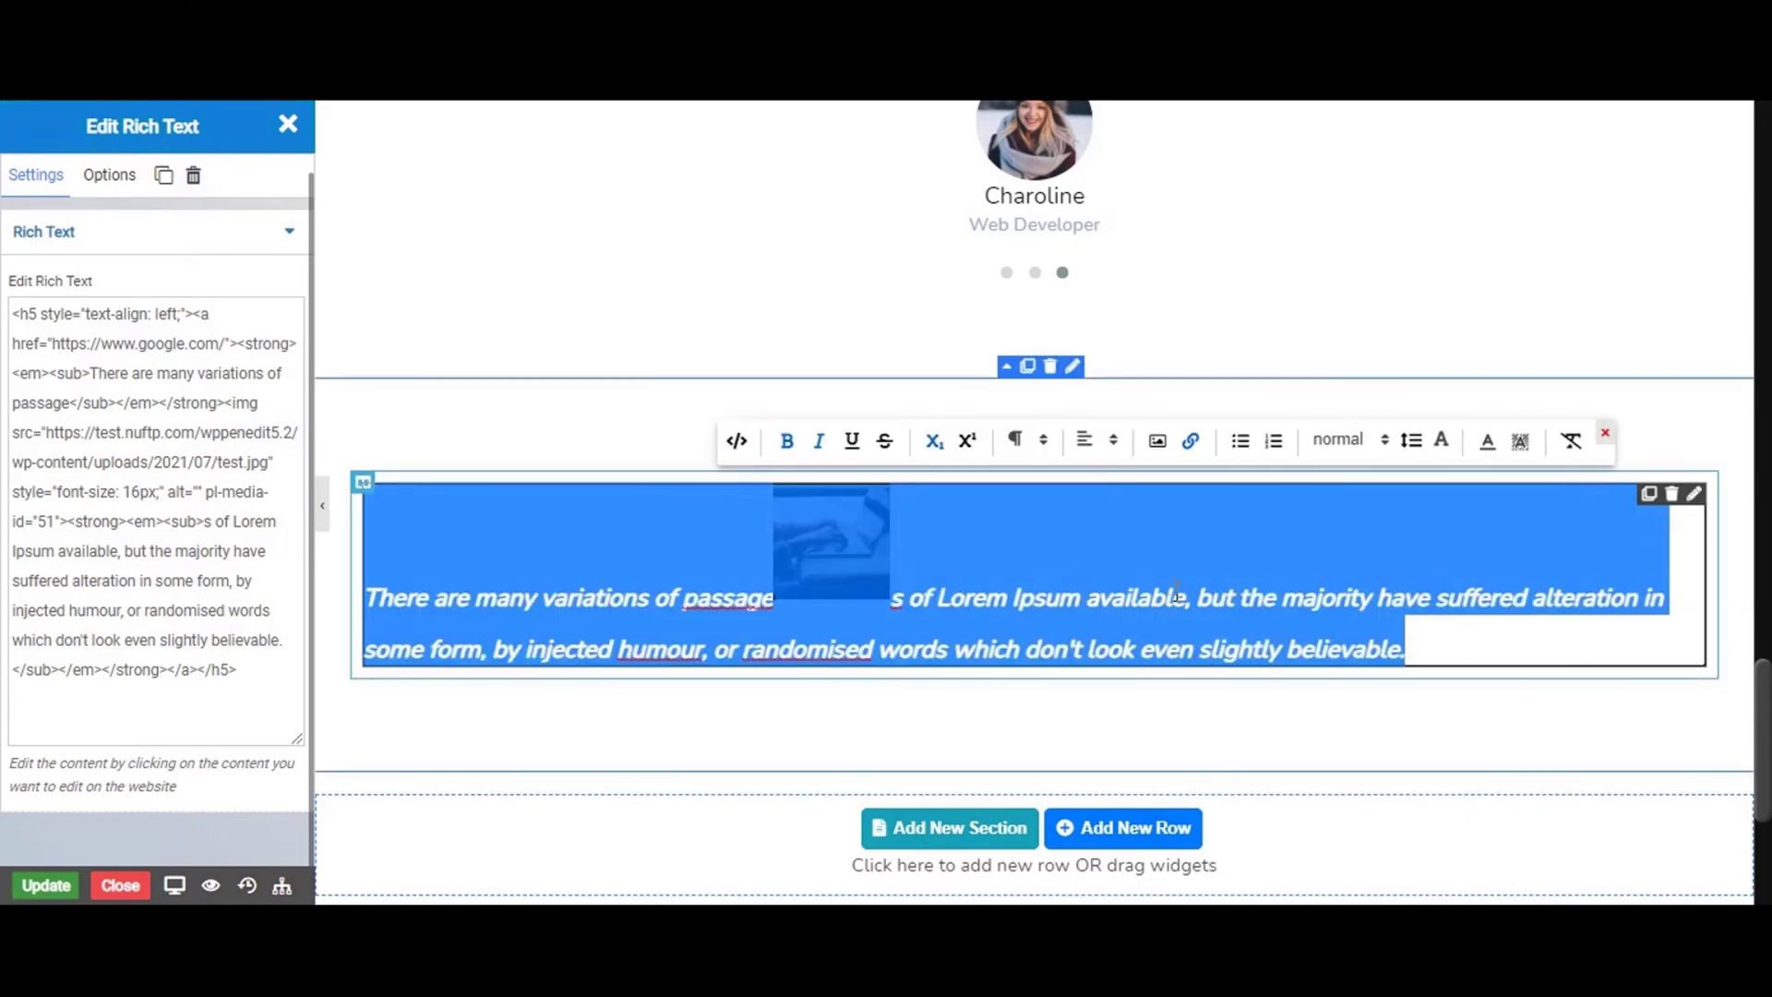
click(1240, 446)
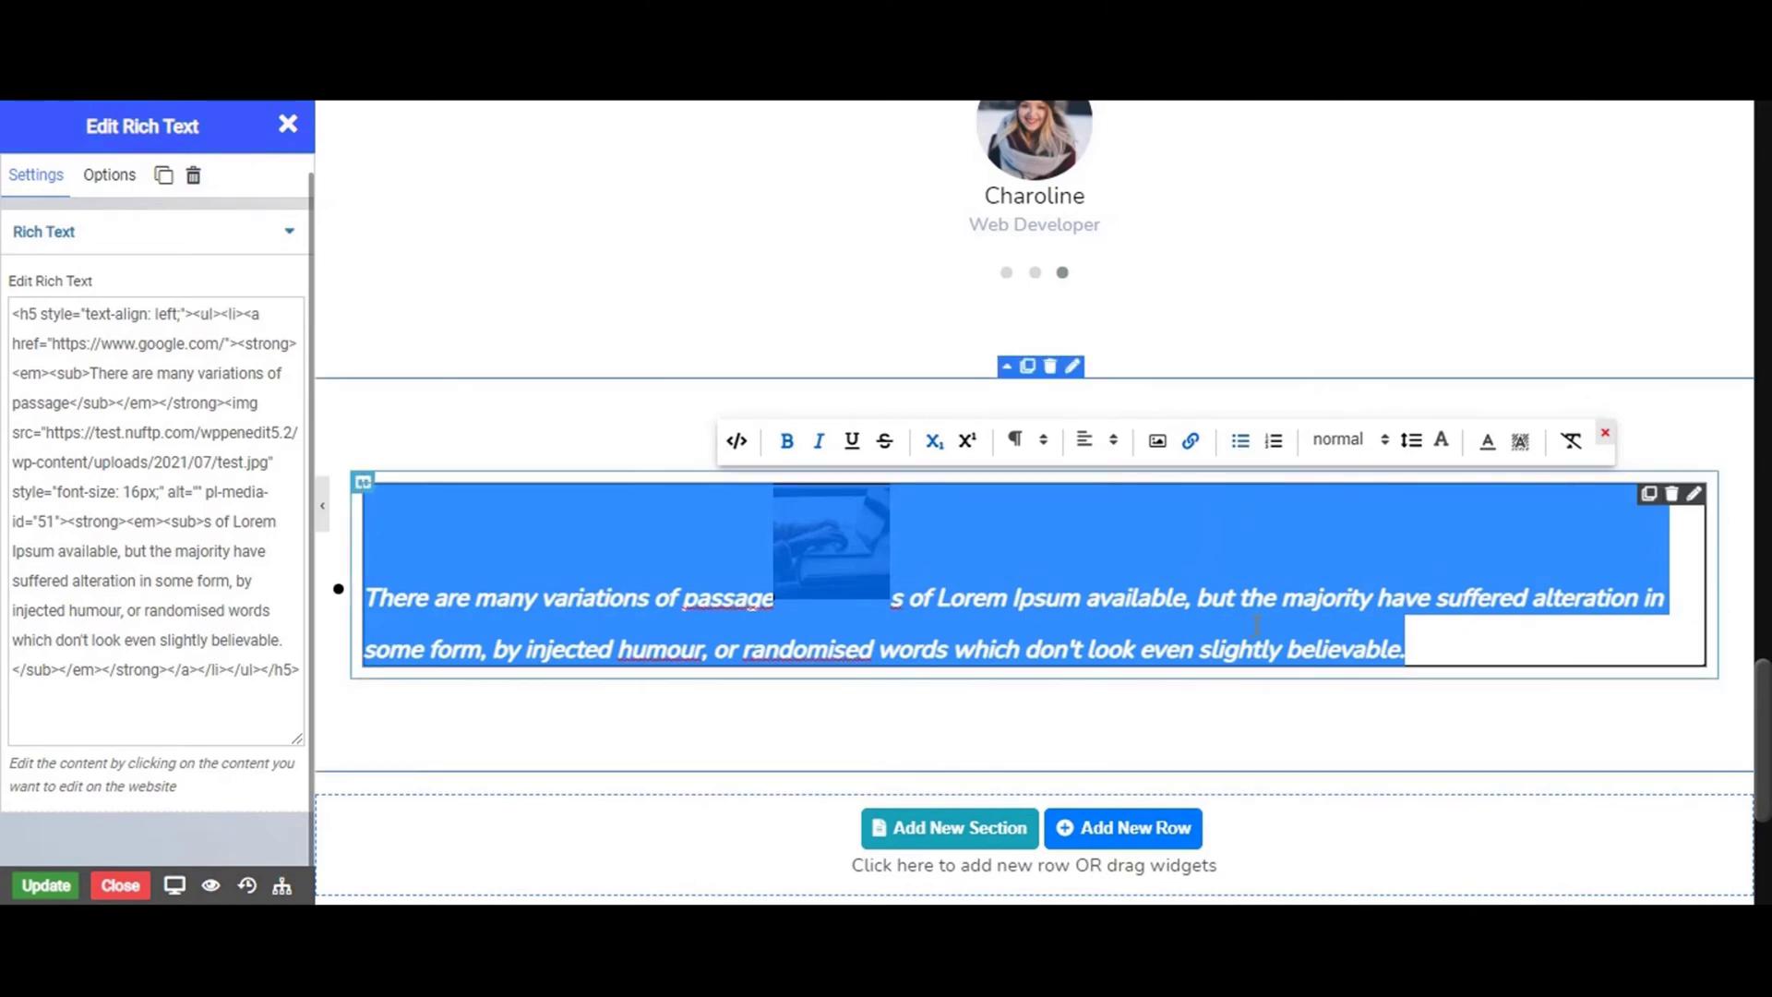
click(1371, 599)
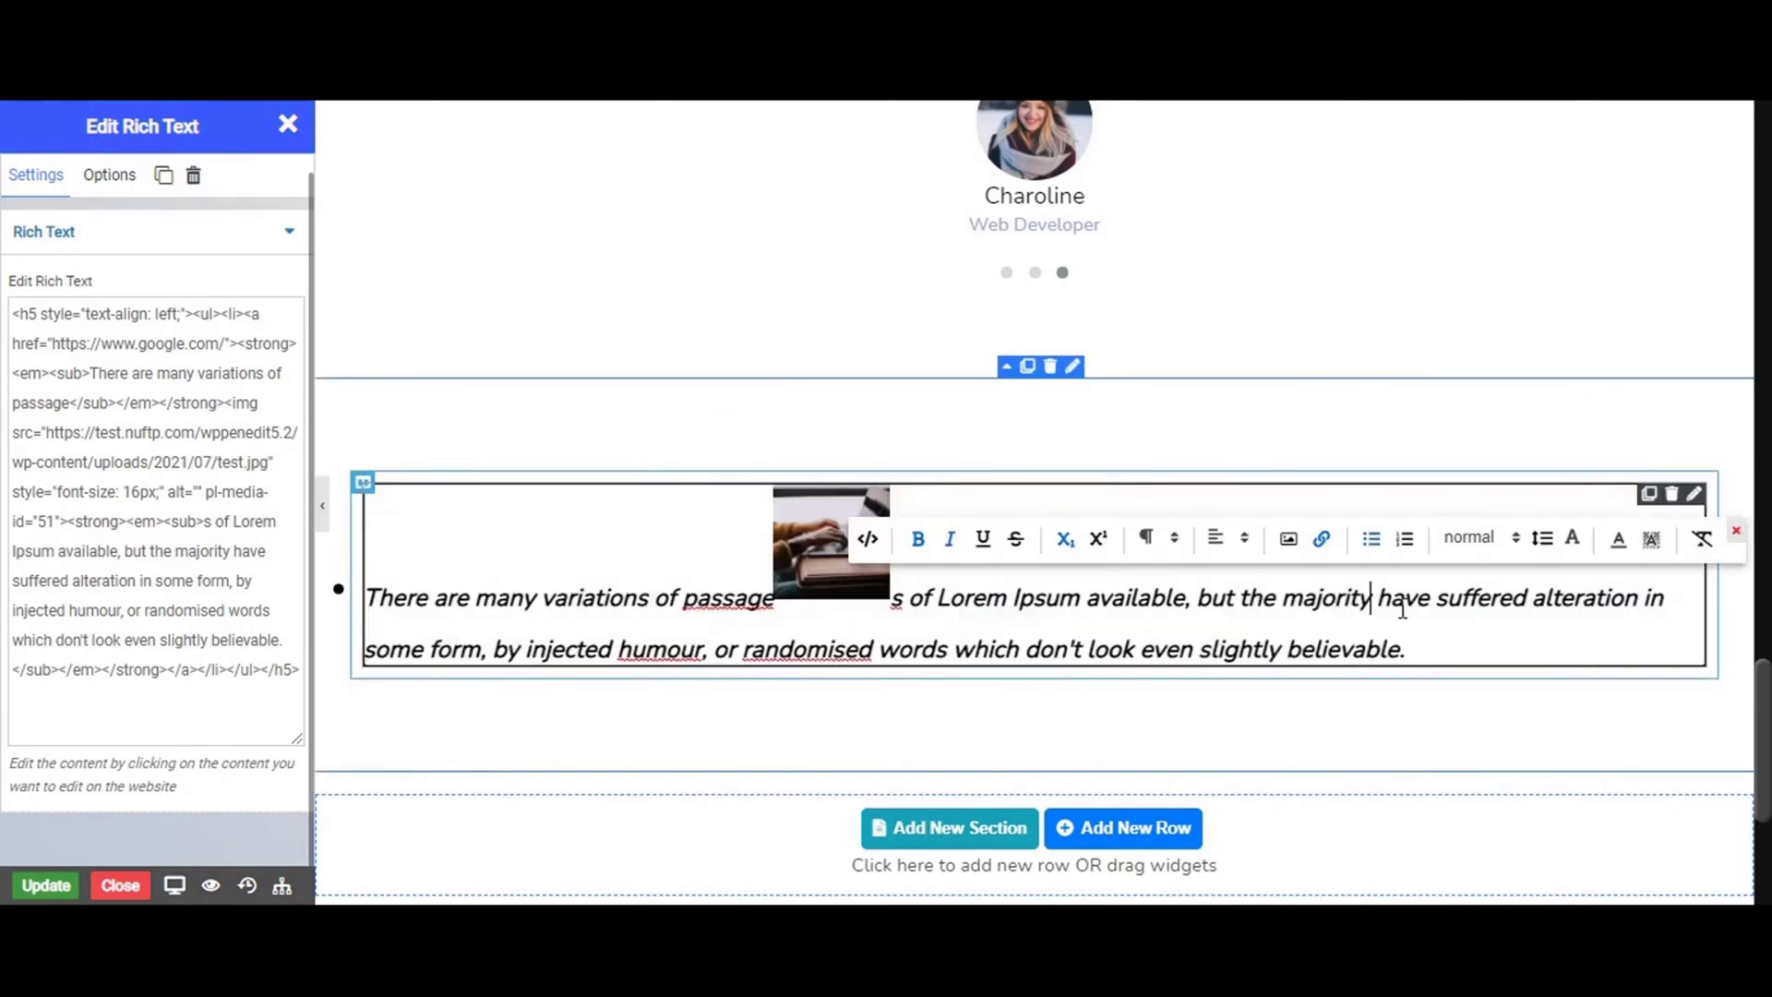
triple_click(1347, 647)
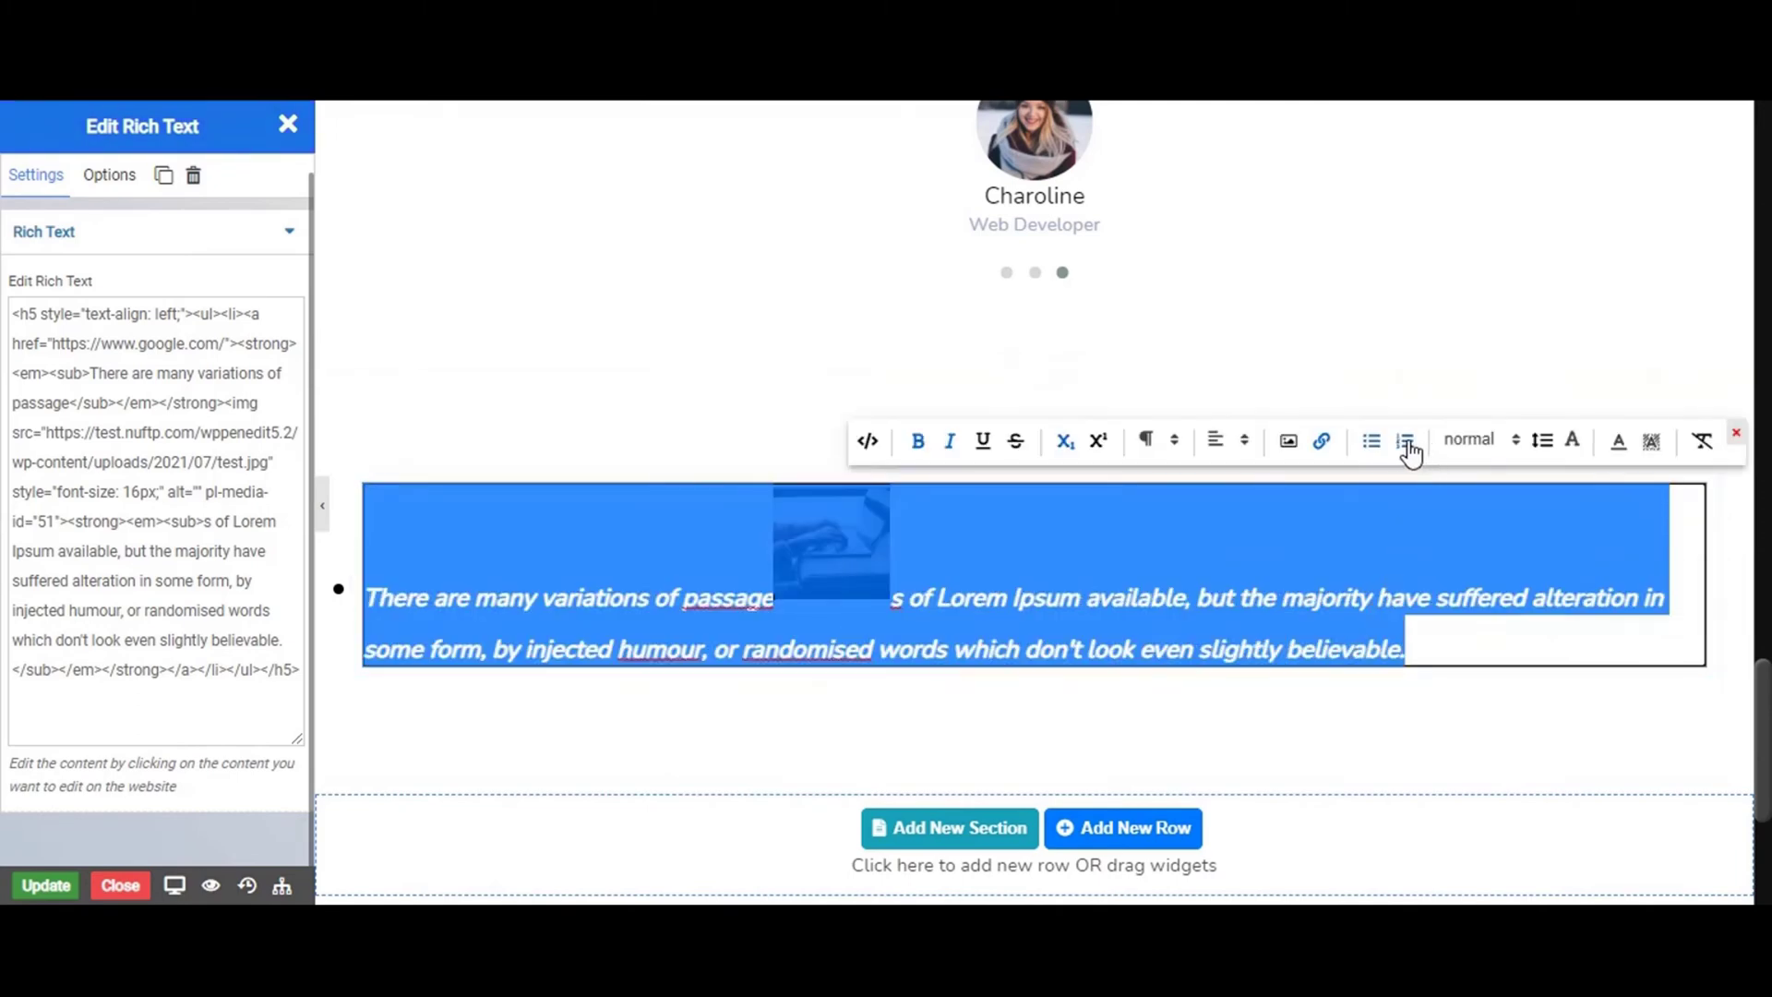
click(1407, 445)
click(1421, 651)
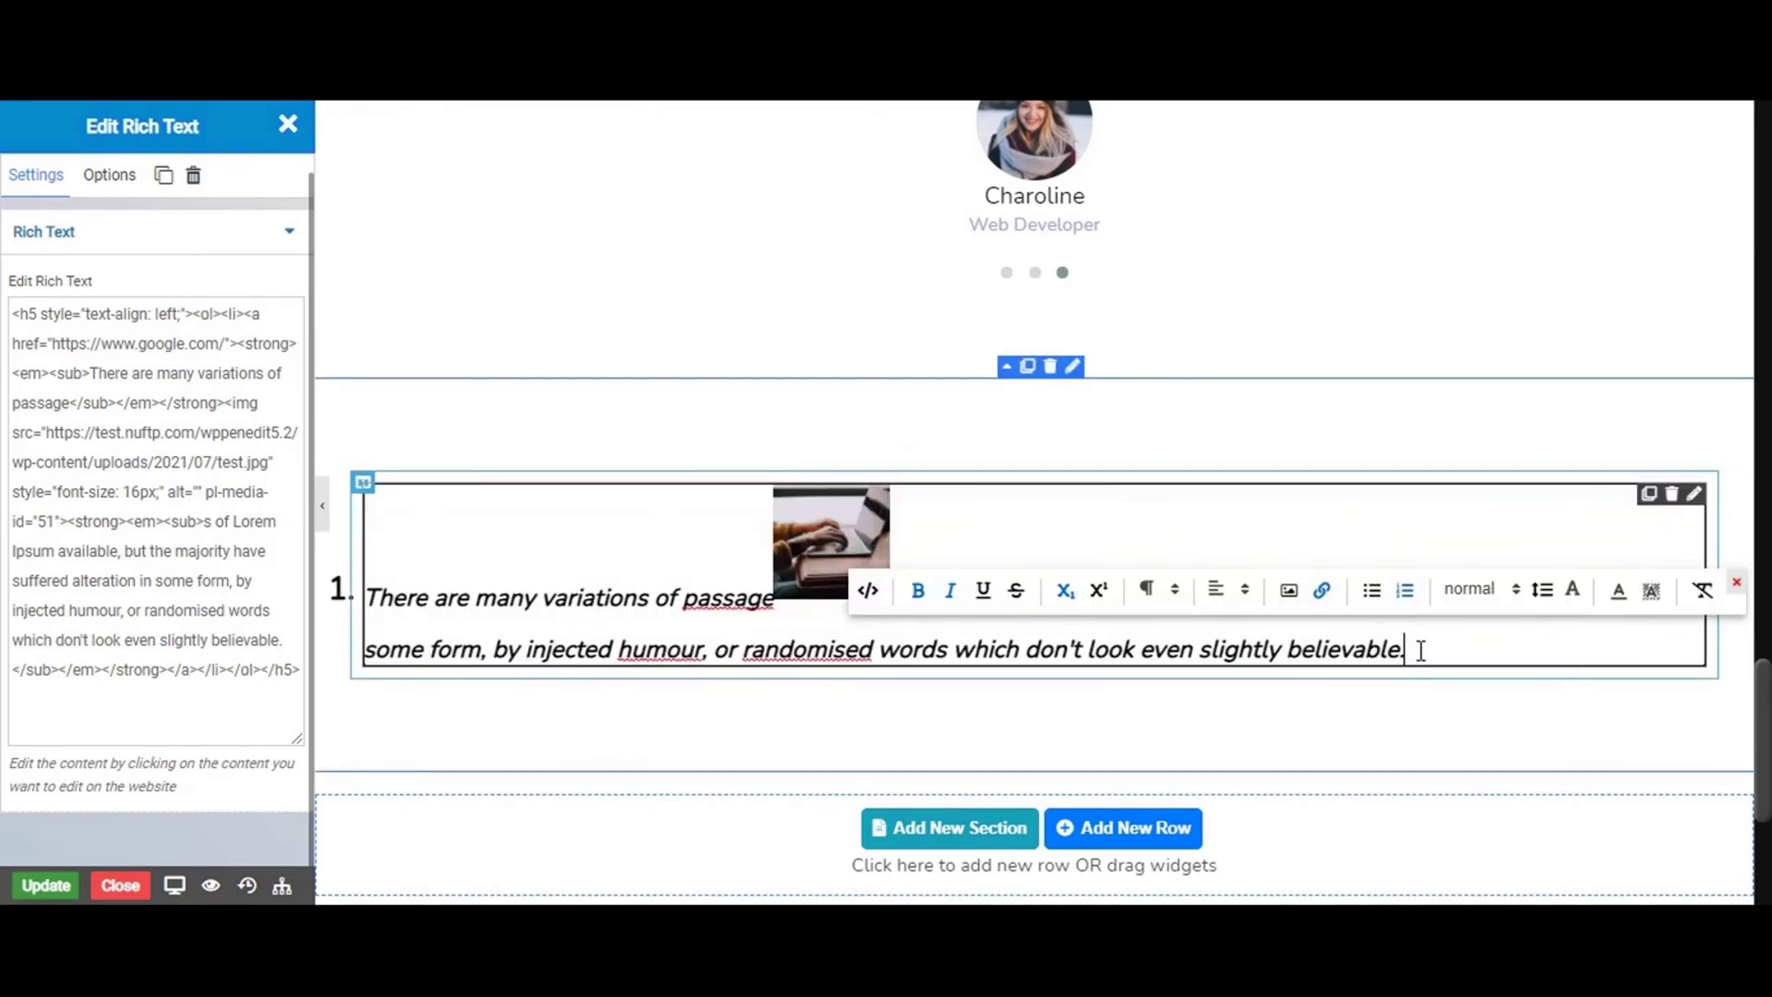
key(Return)
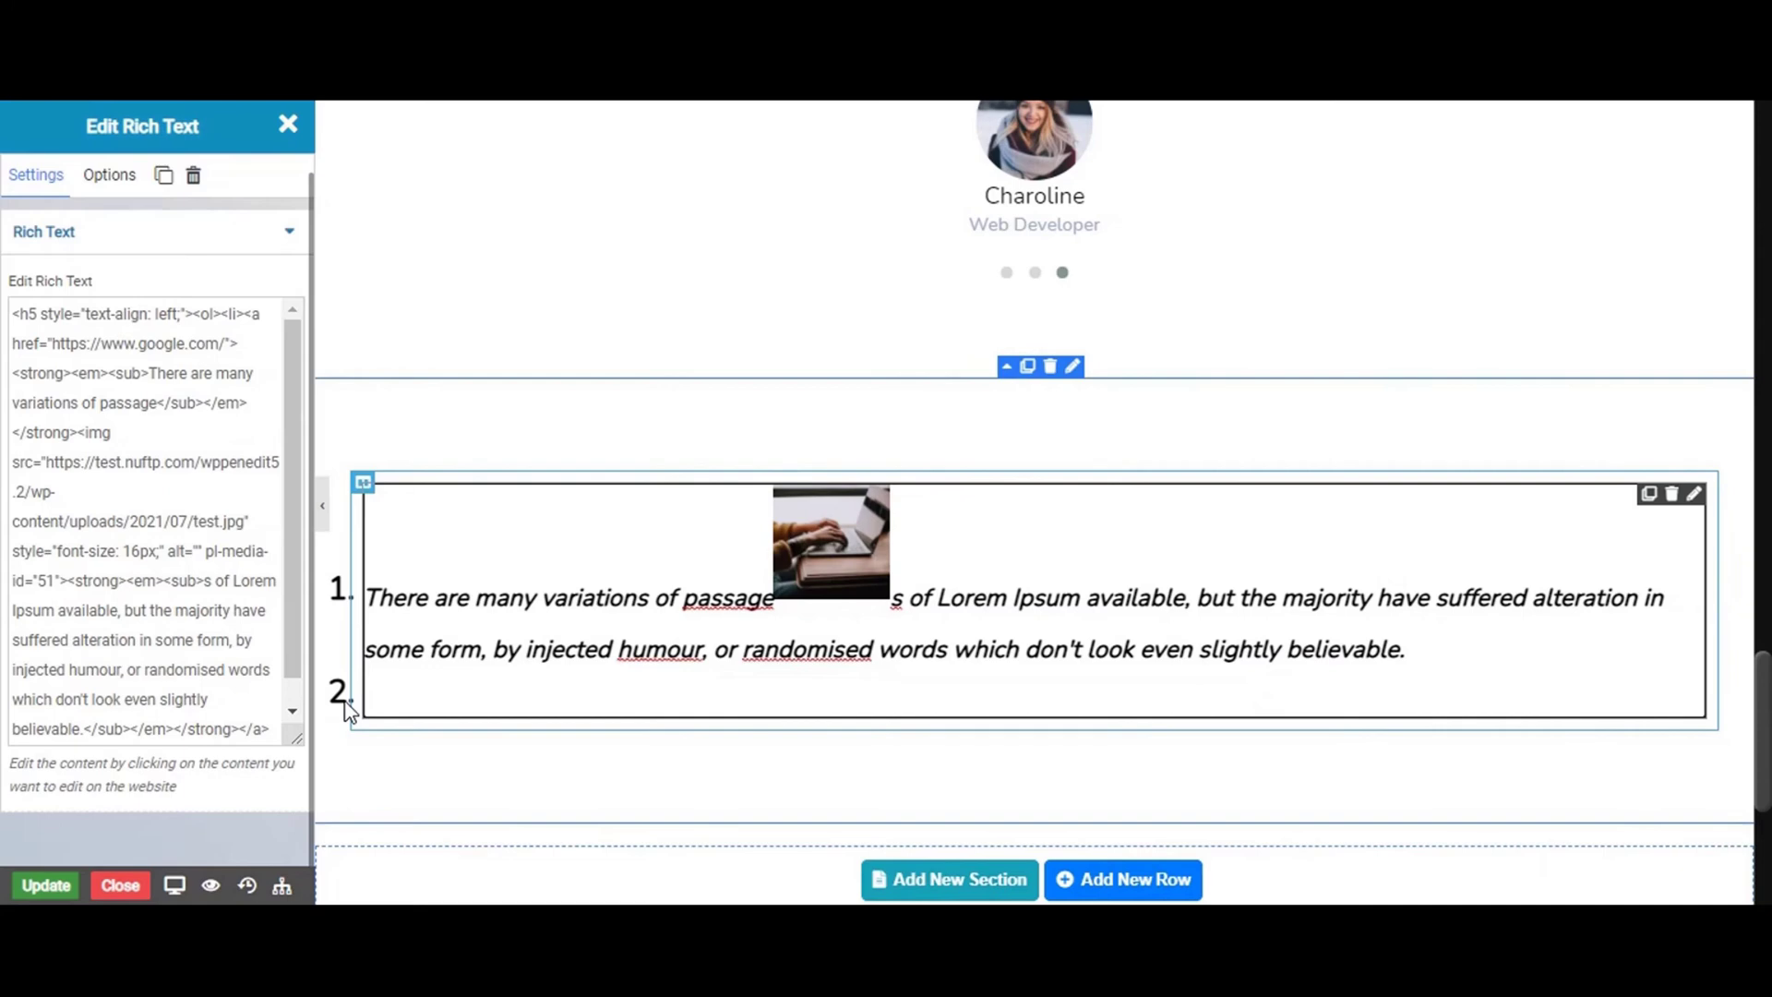
key(BackSpace)
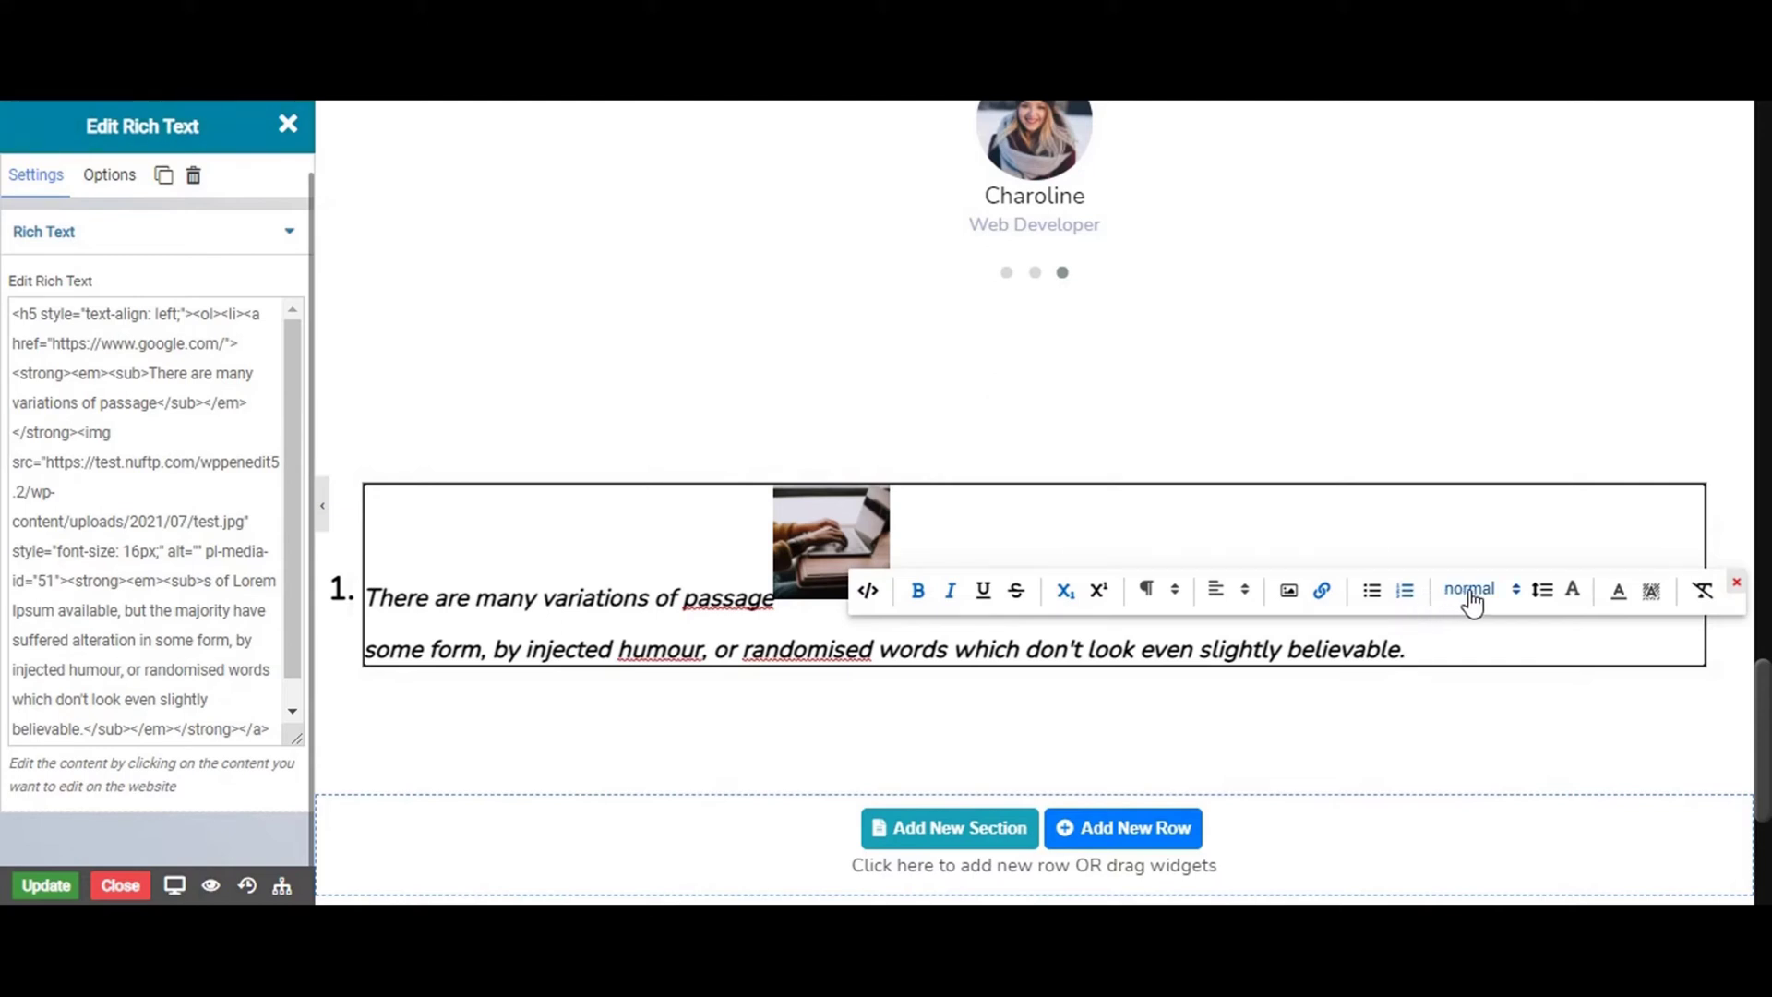
Try the preset font sizes x-small, small, medium, large and x-large on the paragraph
triple_click(1405, 644)
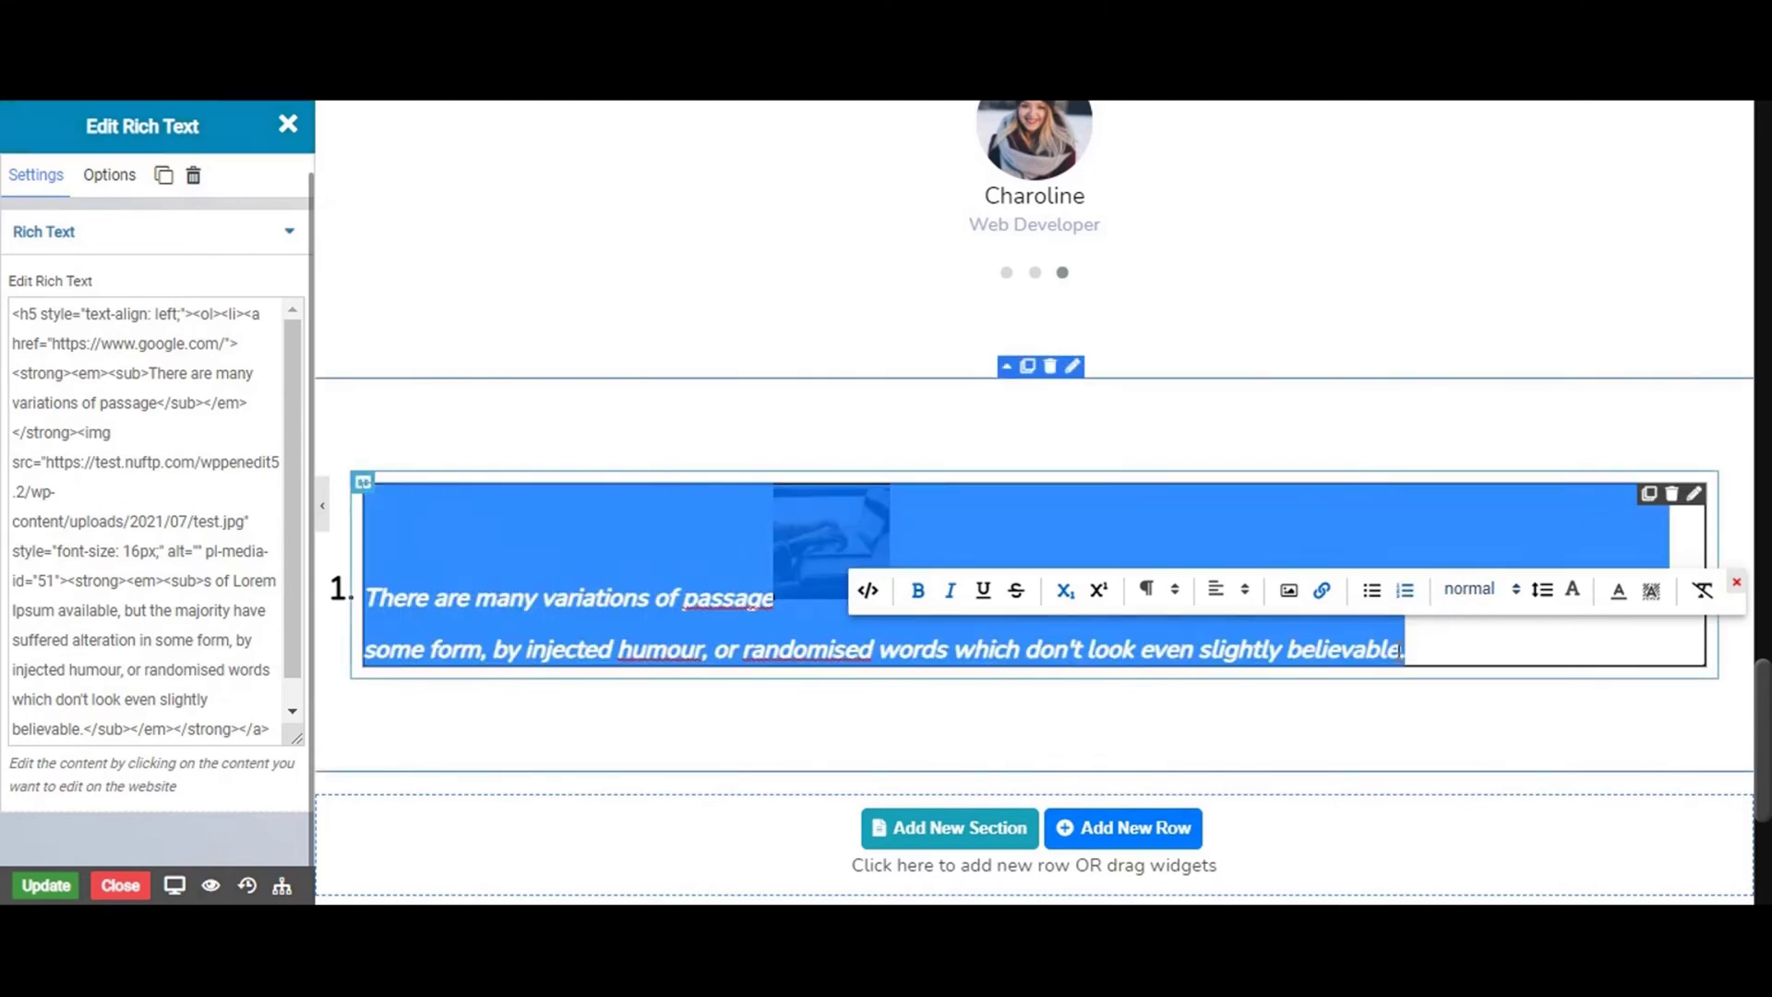
click(1473, 443)
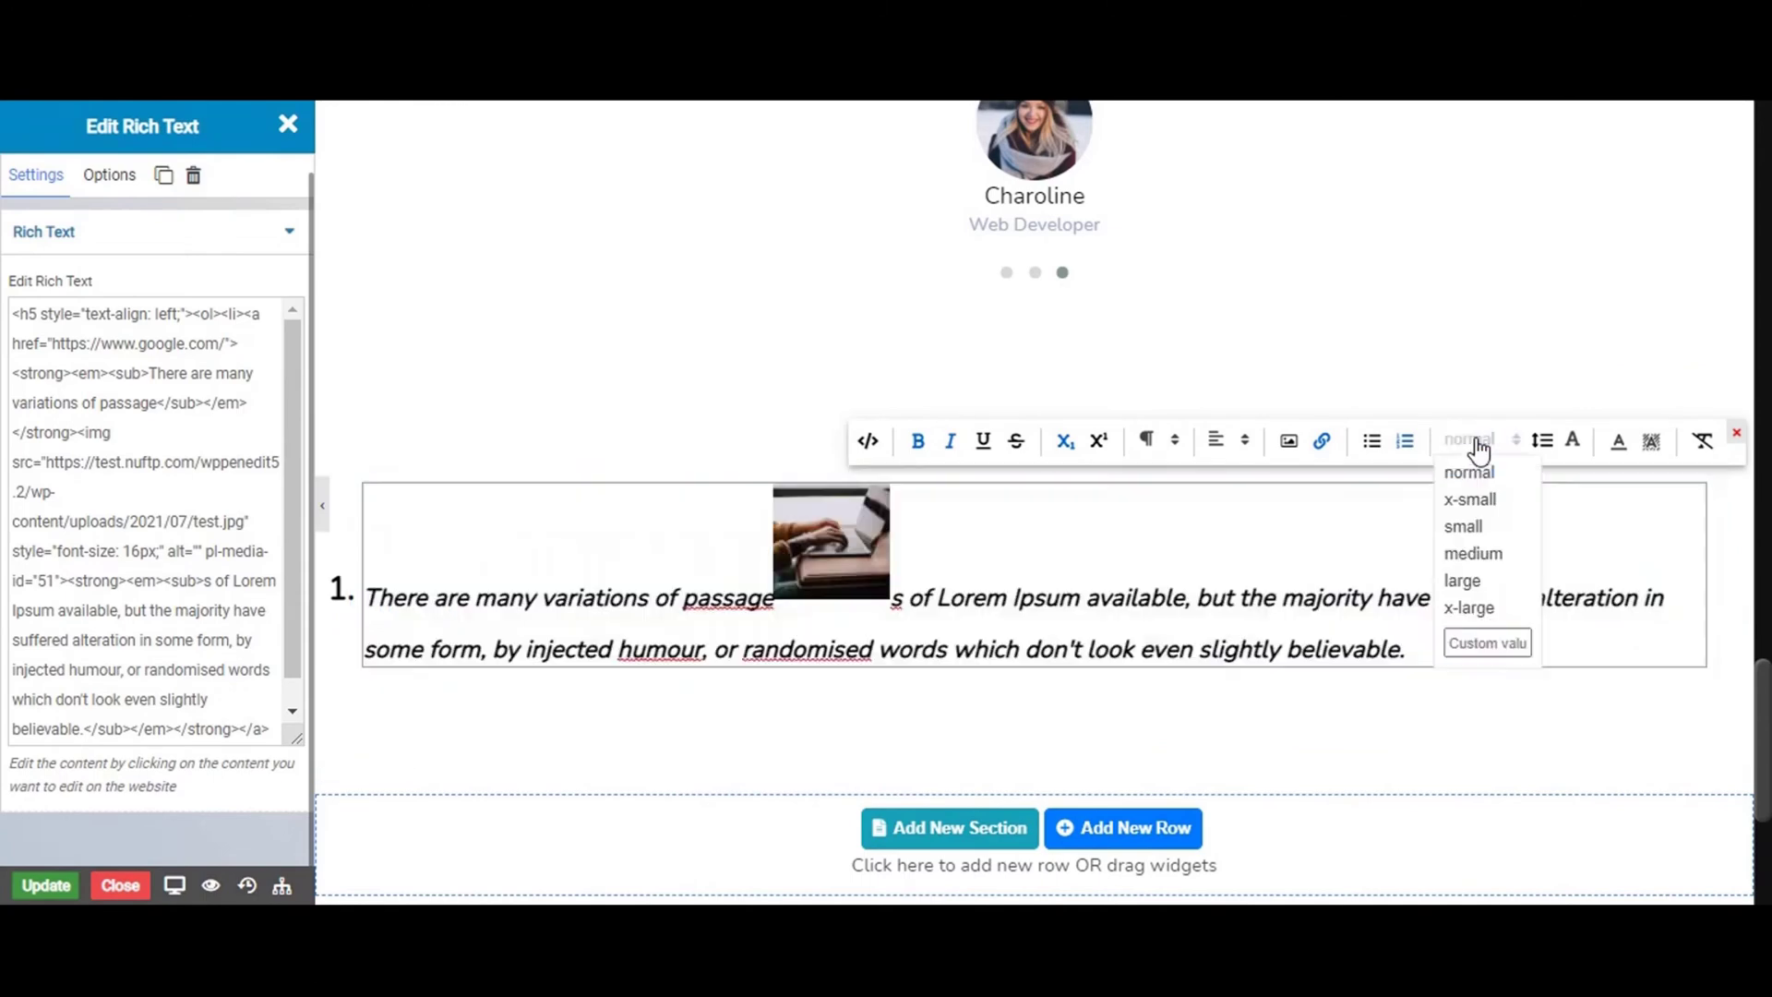
click(1469, 499)
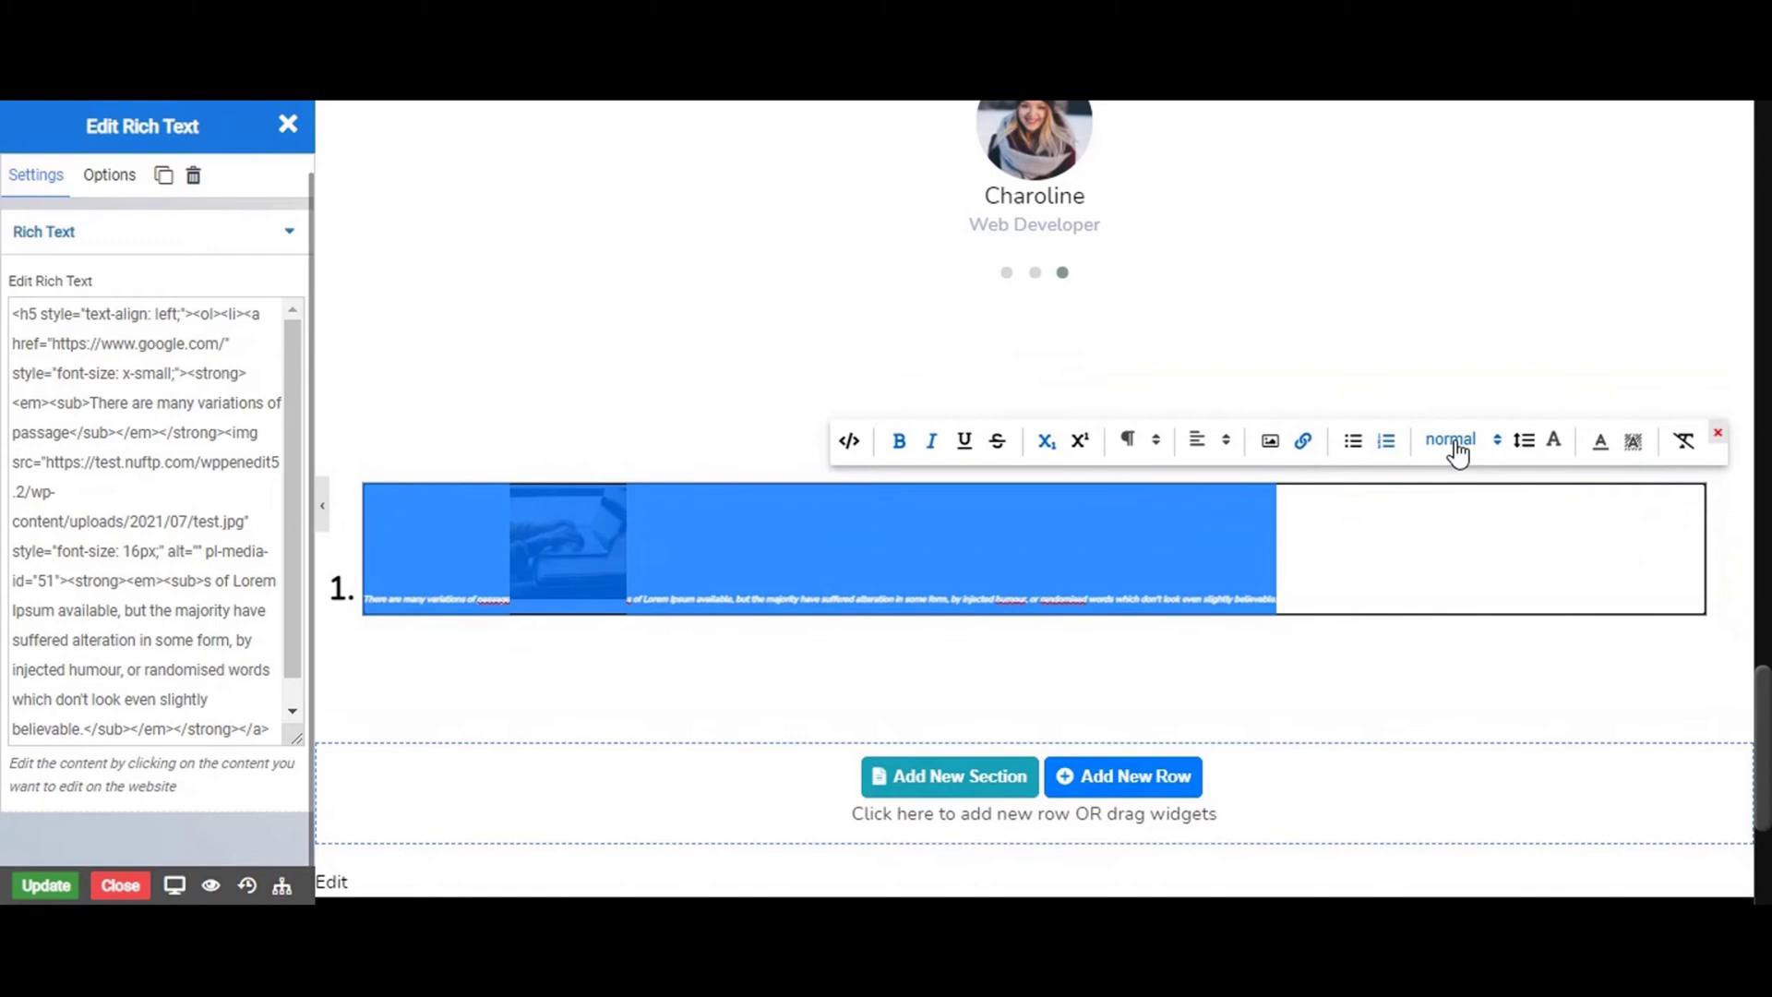
click(1451, 443)
click(1445, 527)
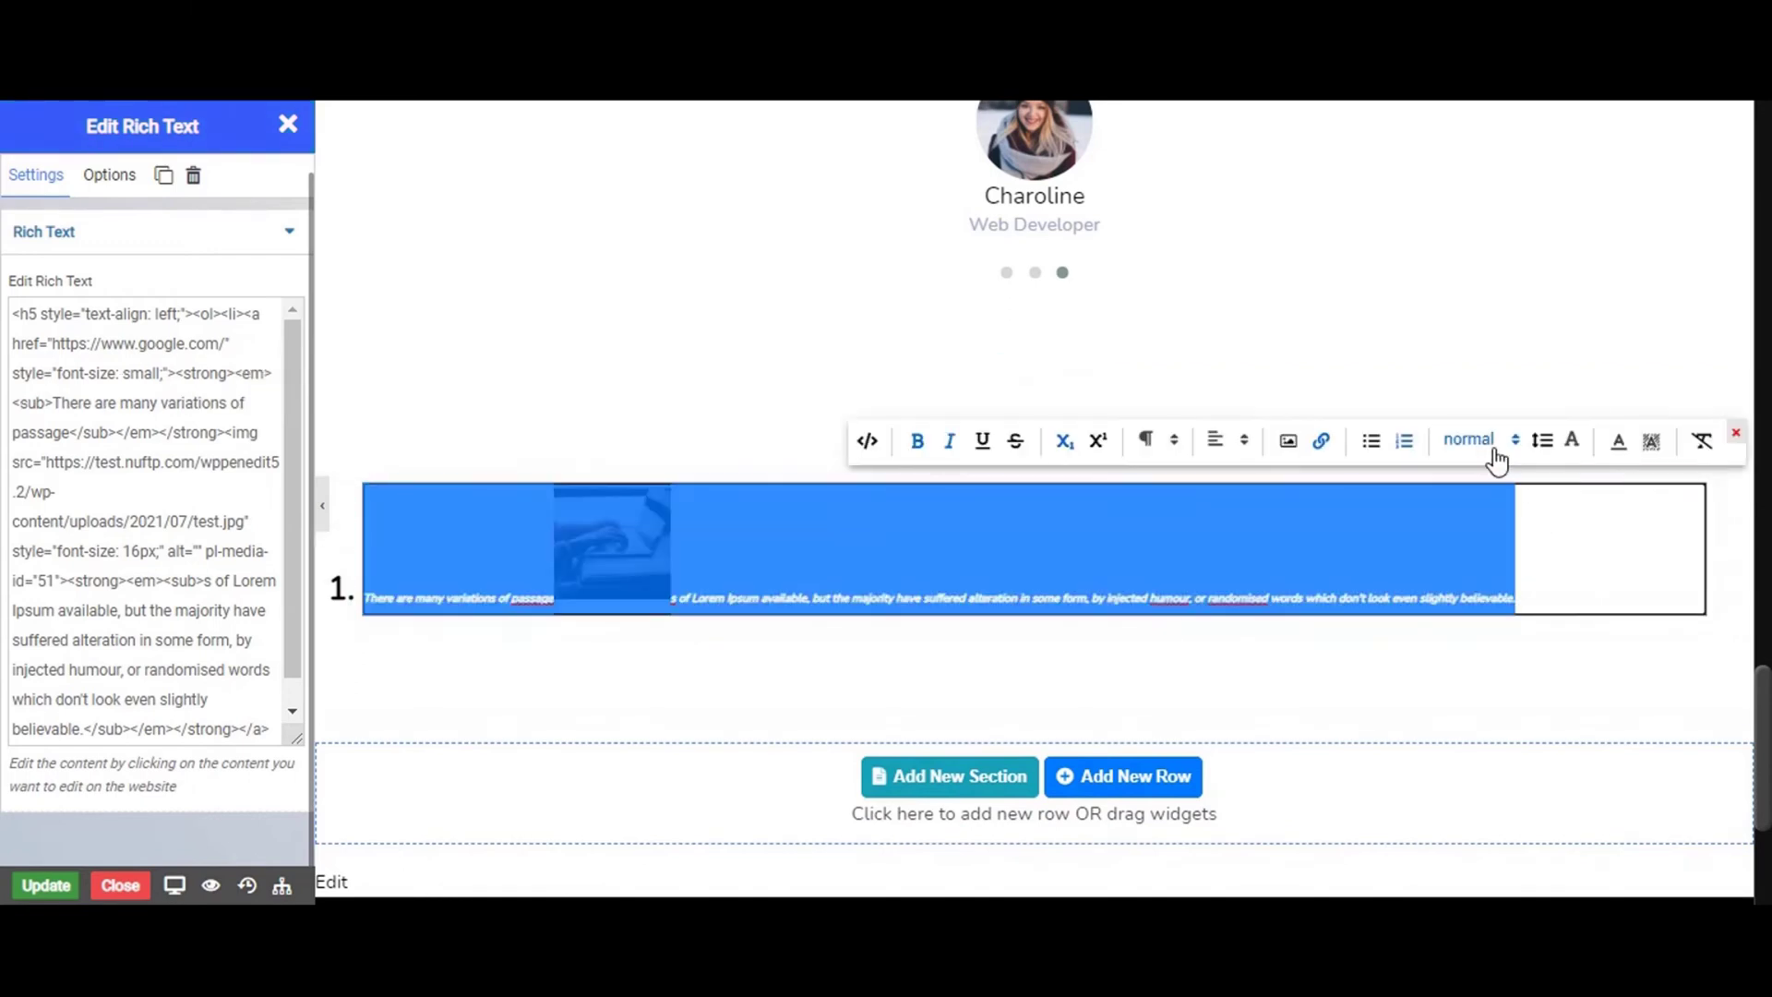
click(1489, 445)
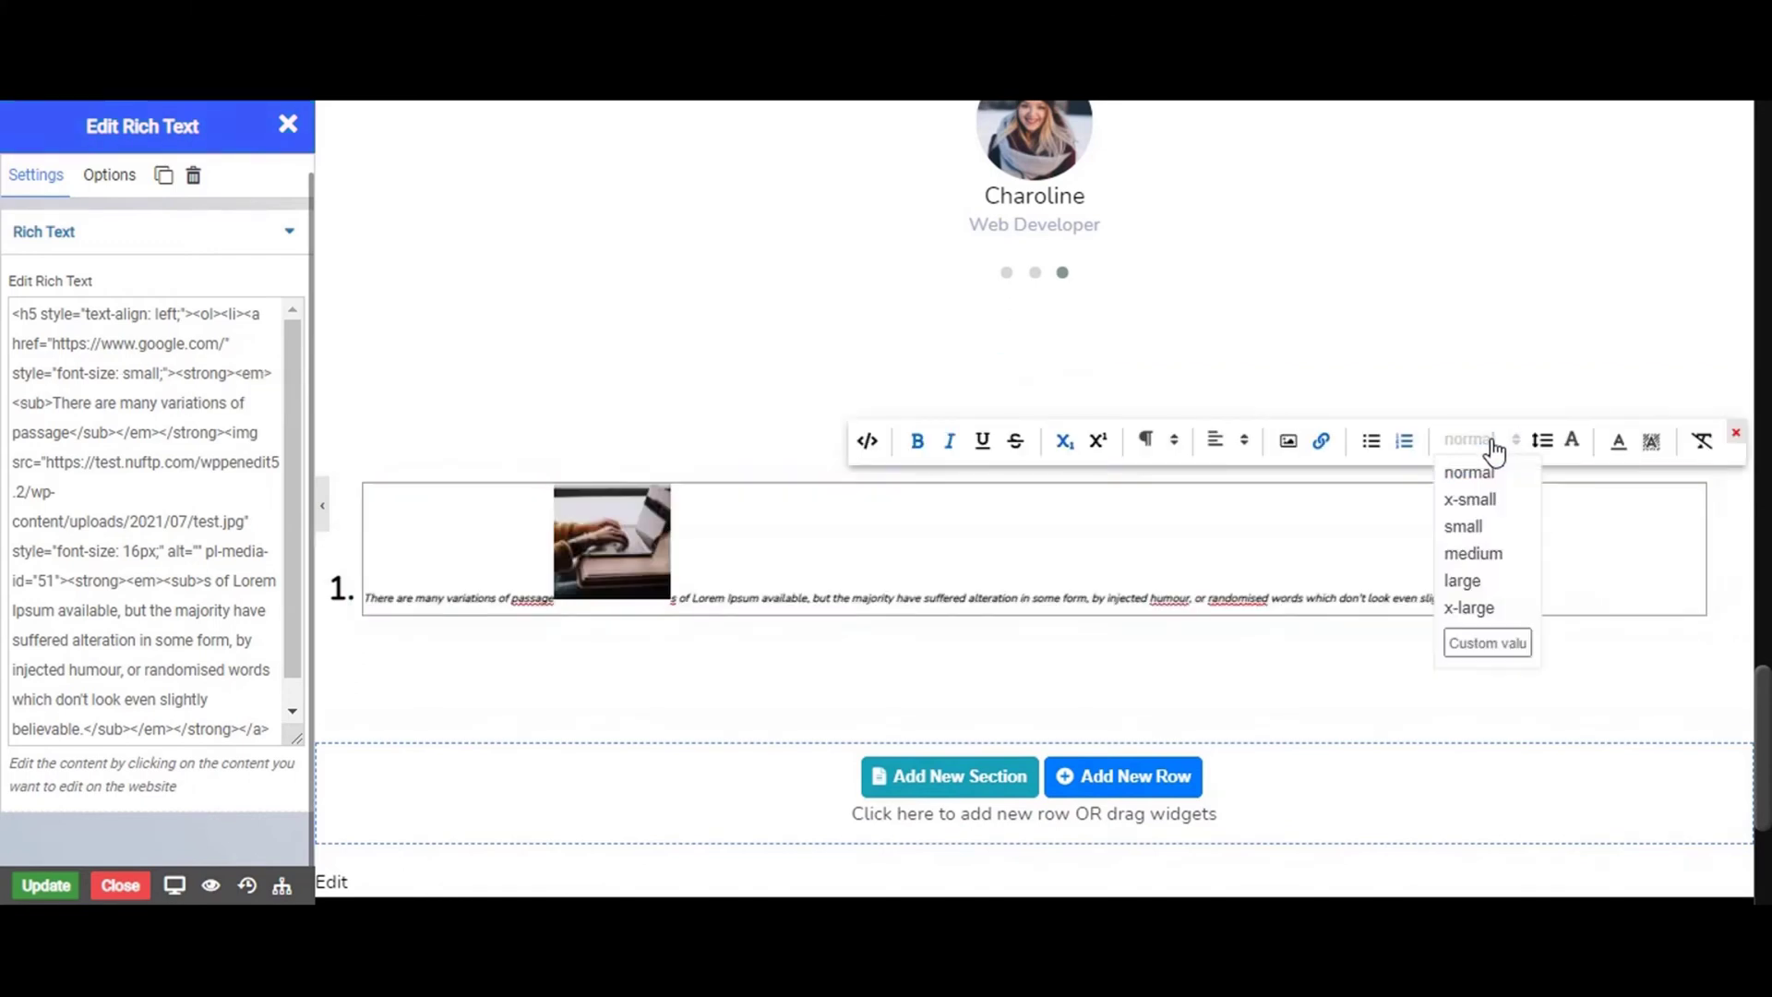
click(1472, 553)
triple_click(1440, 598)
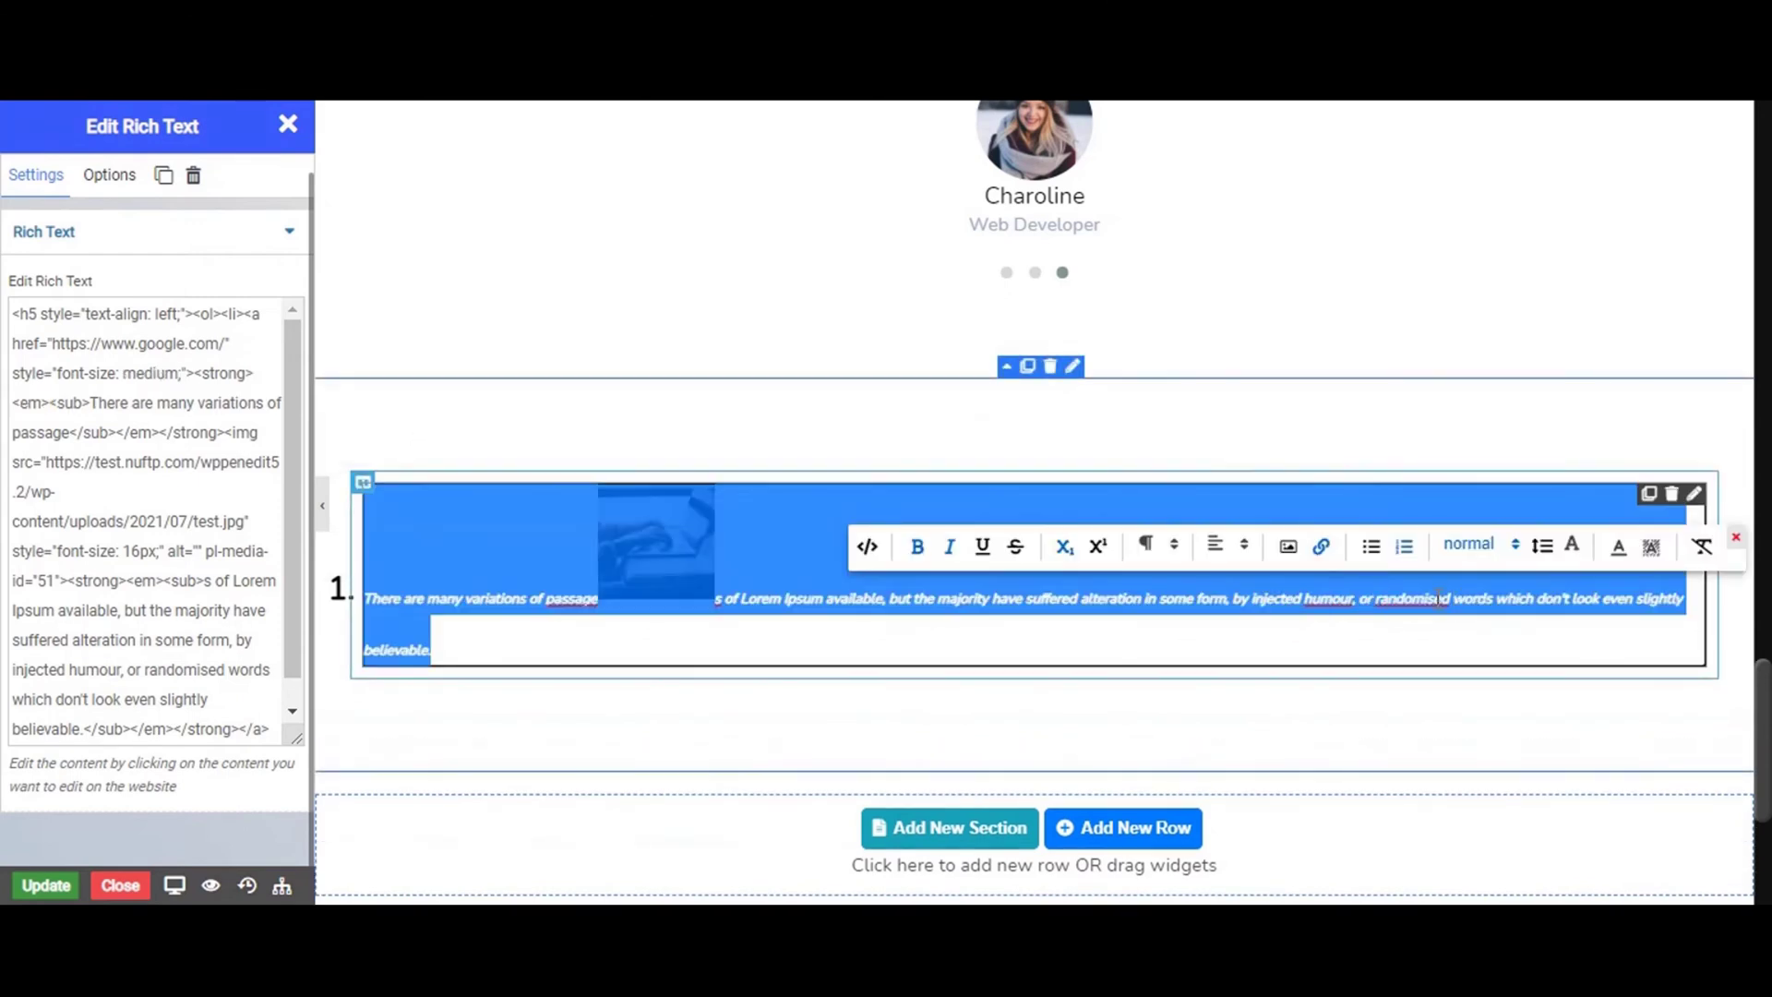
click(1465, 449)
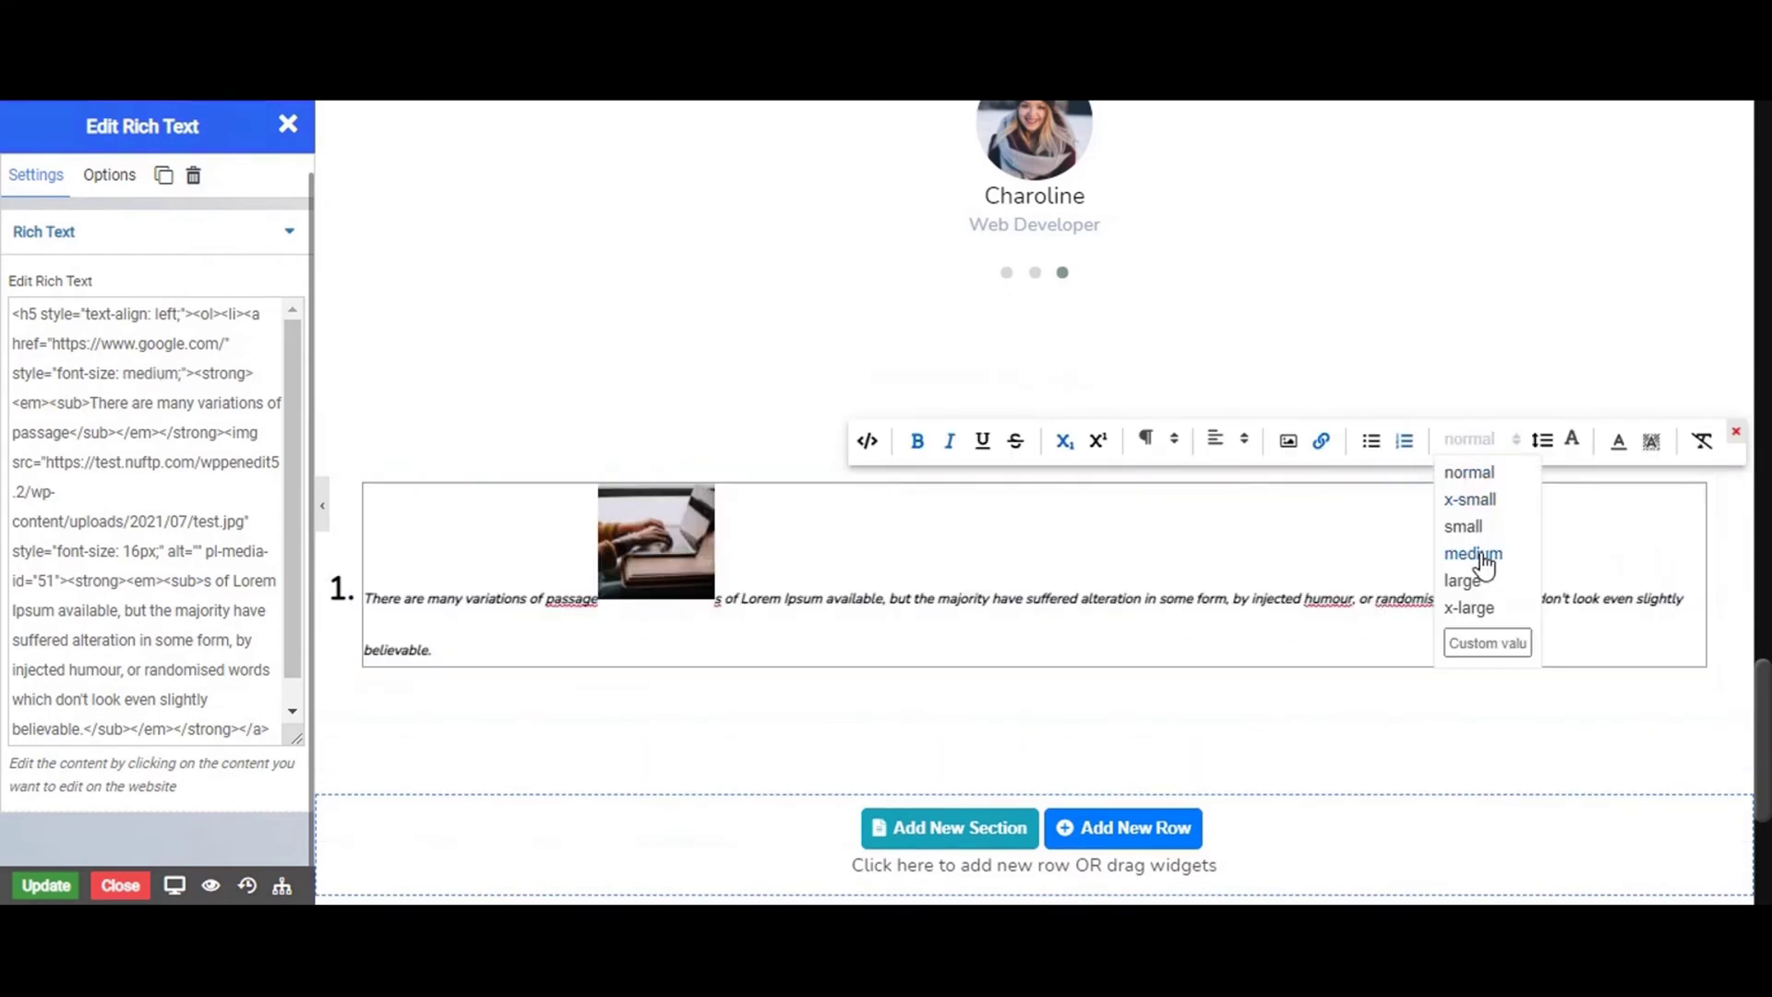
click(1461, 584)
triple_click(1435, 598)
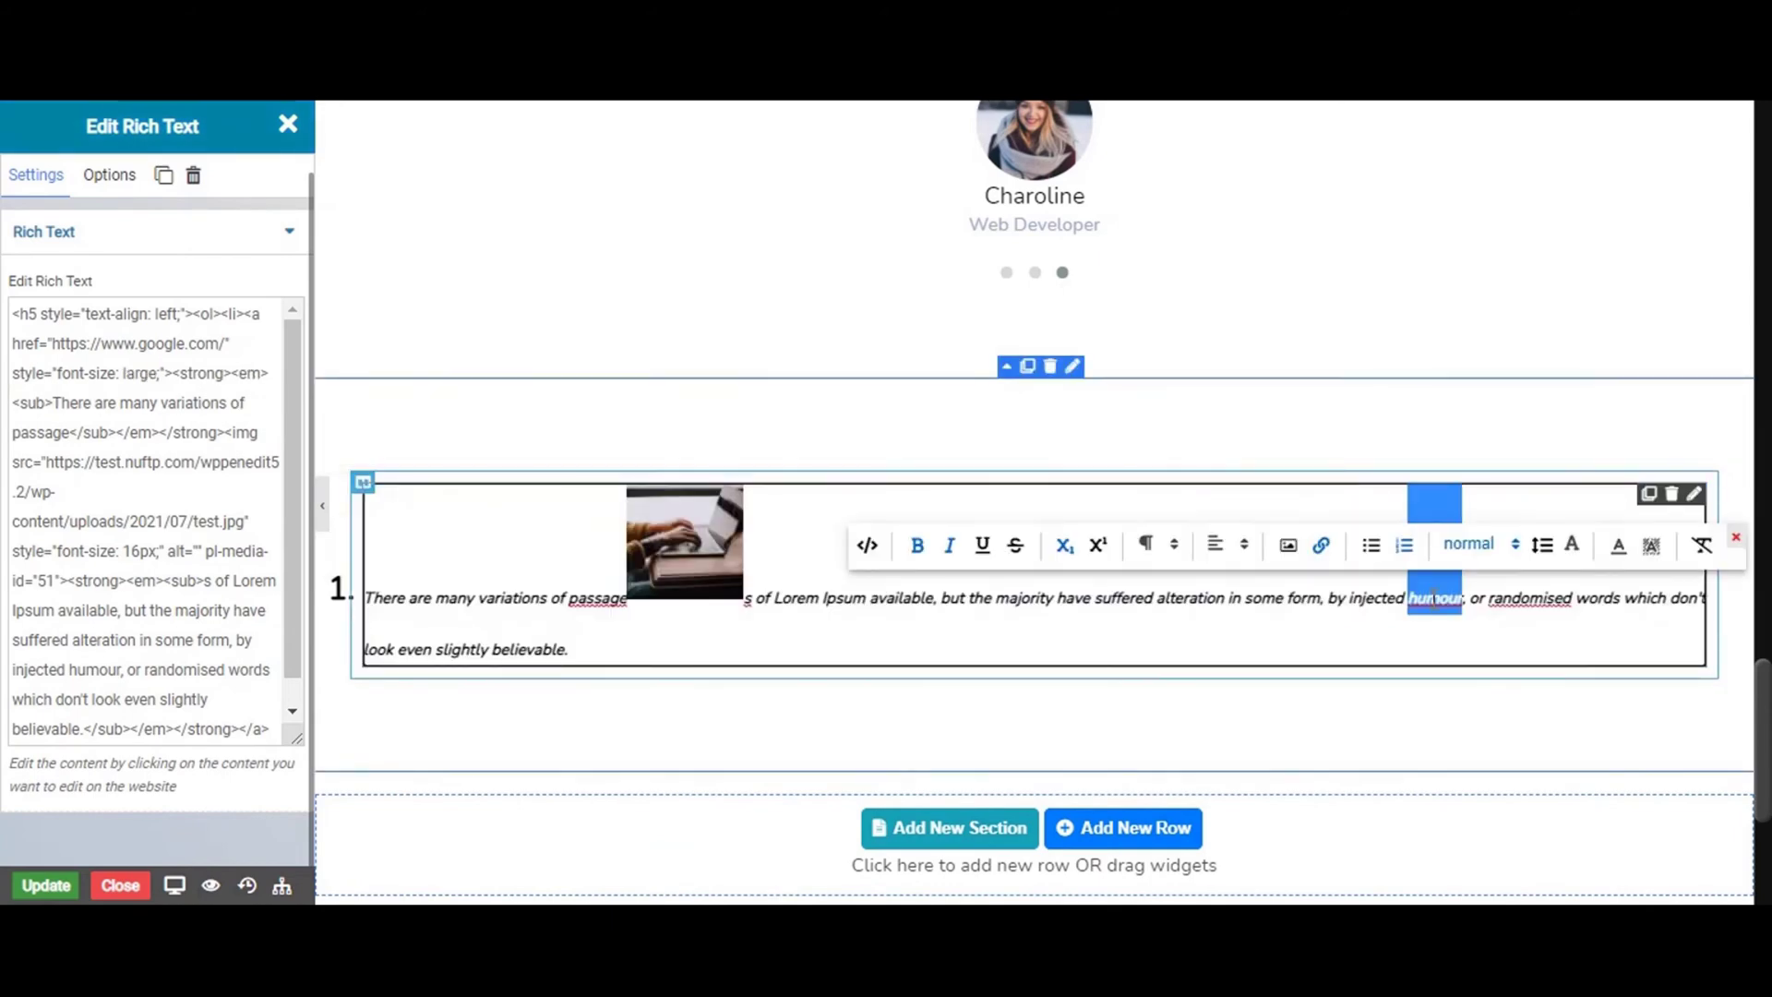
click(1488, 450)
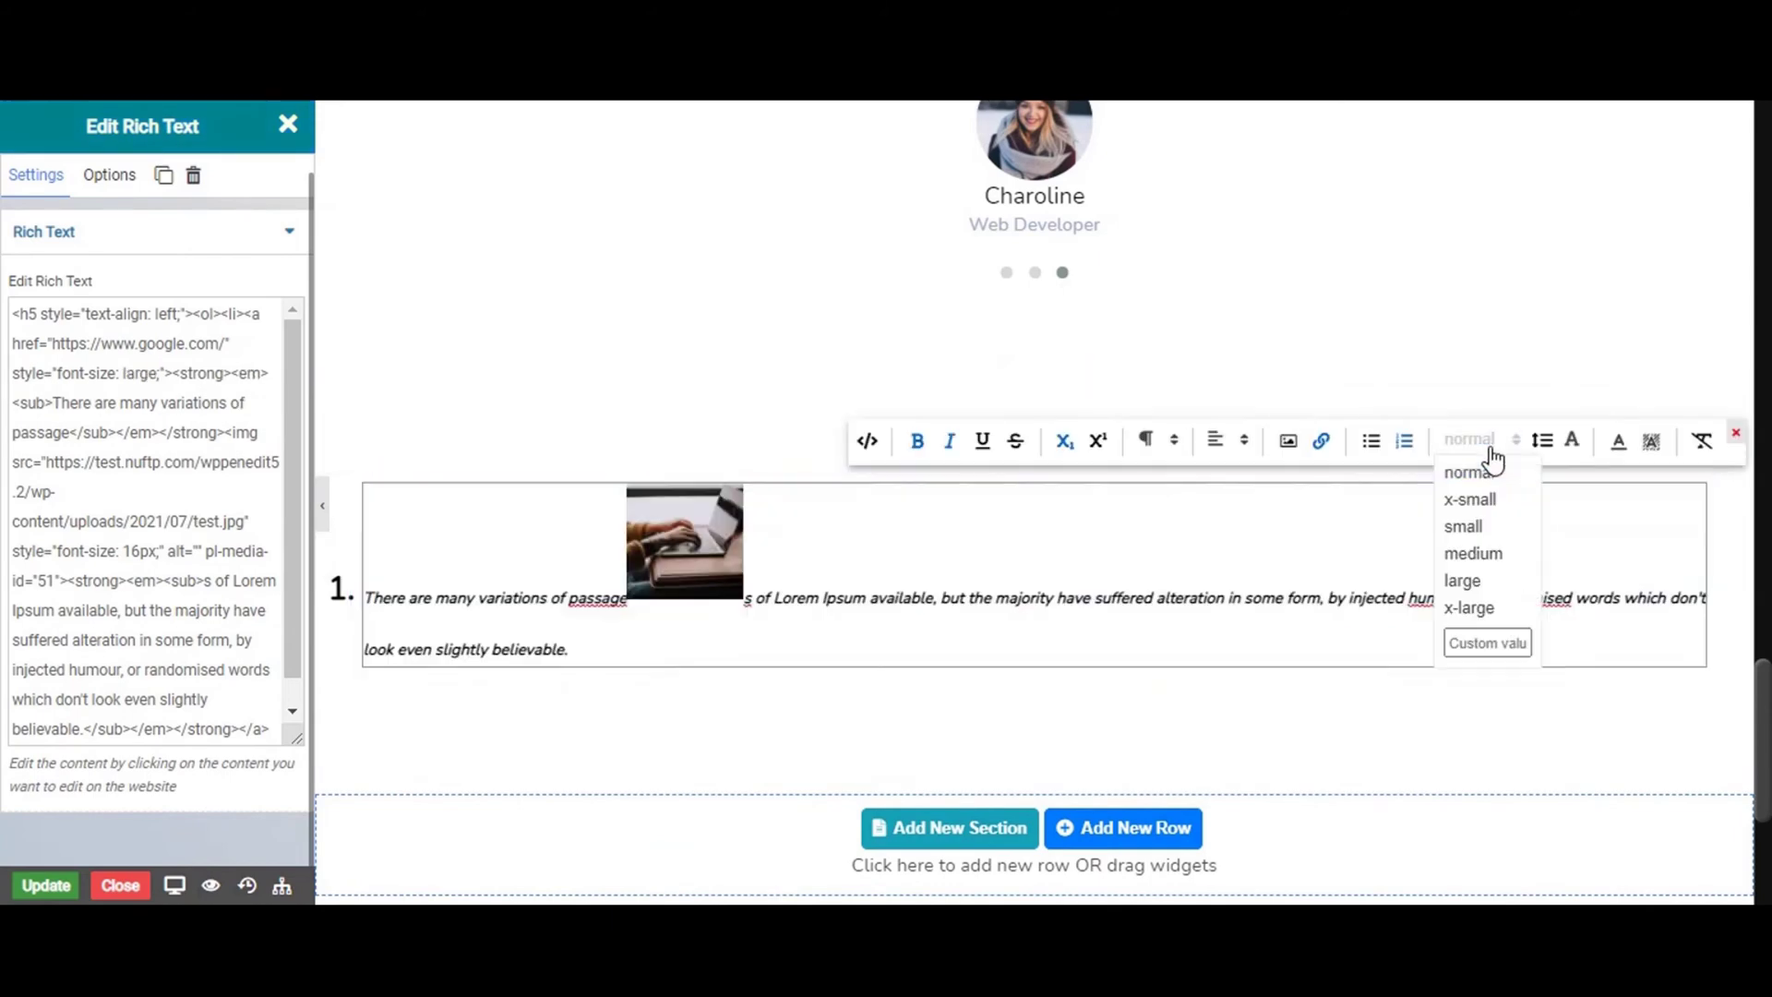
click(1465, 609)
Apply a custom 22px font size to the paragraph text
triple_click(1396, 598)
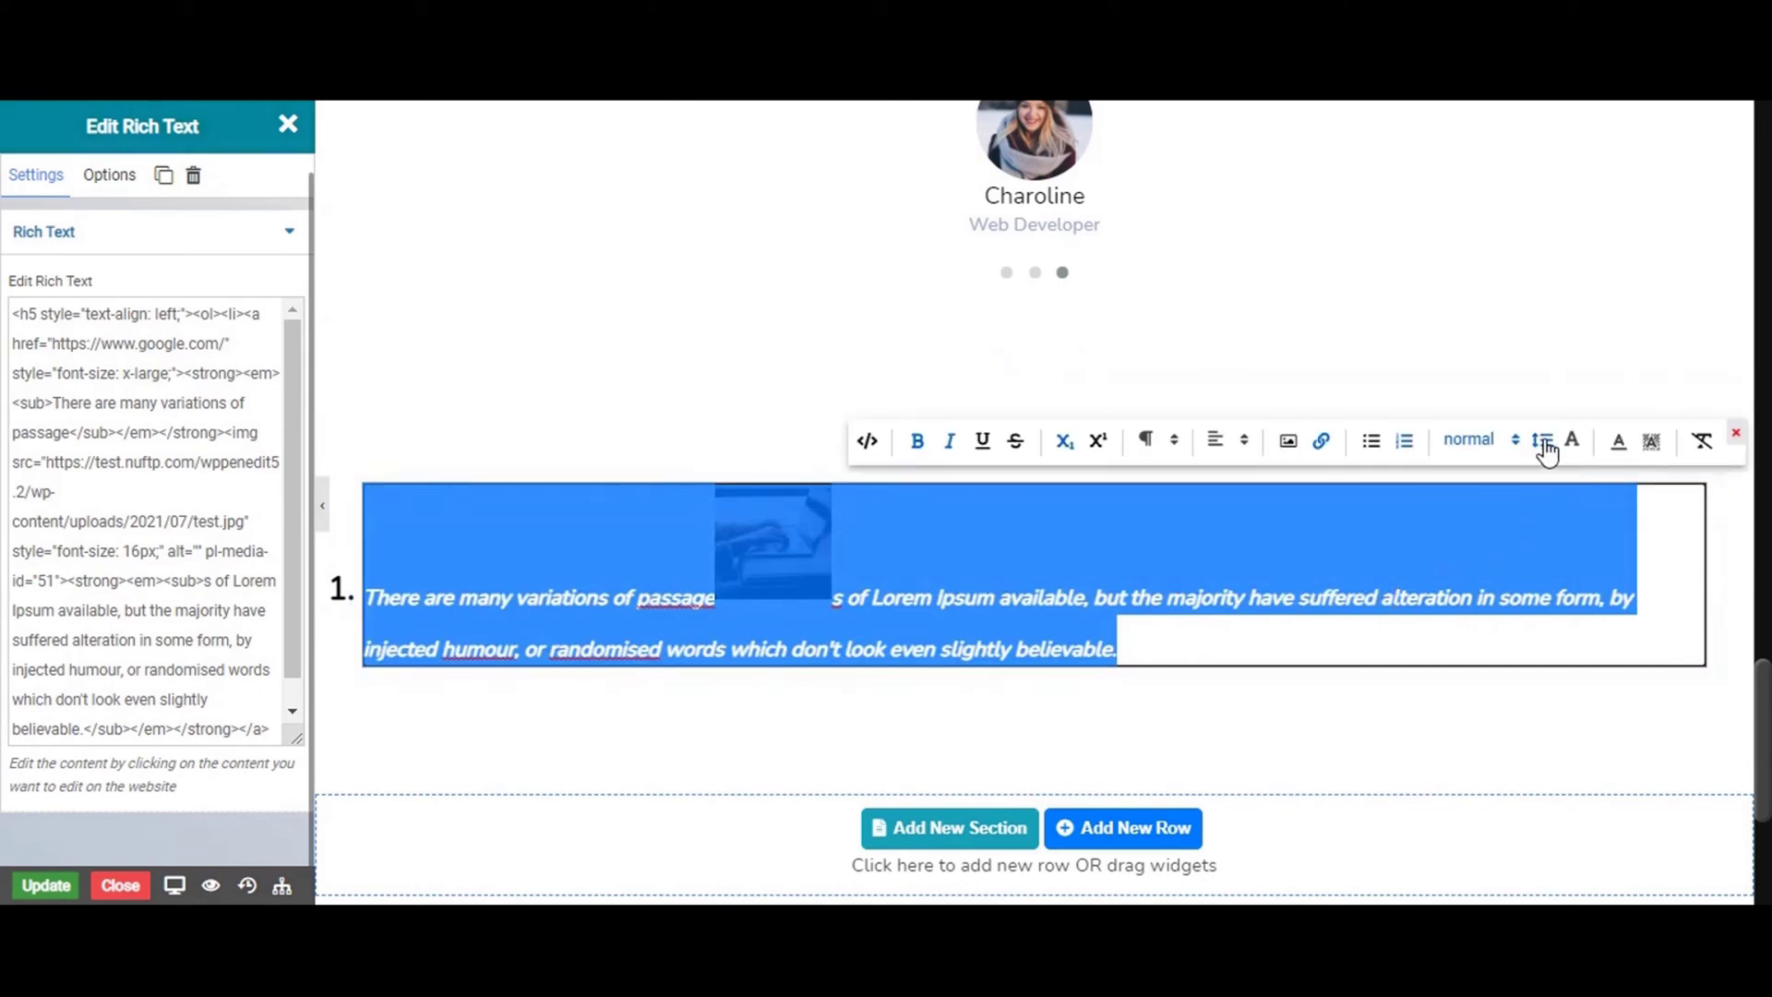
click(1542, 452)
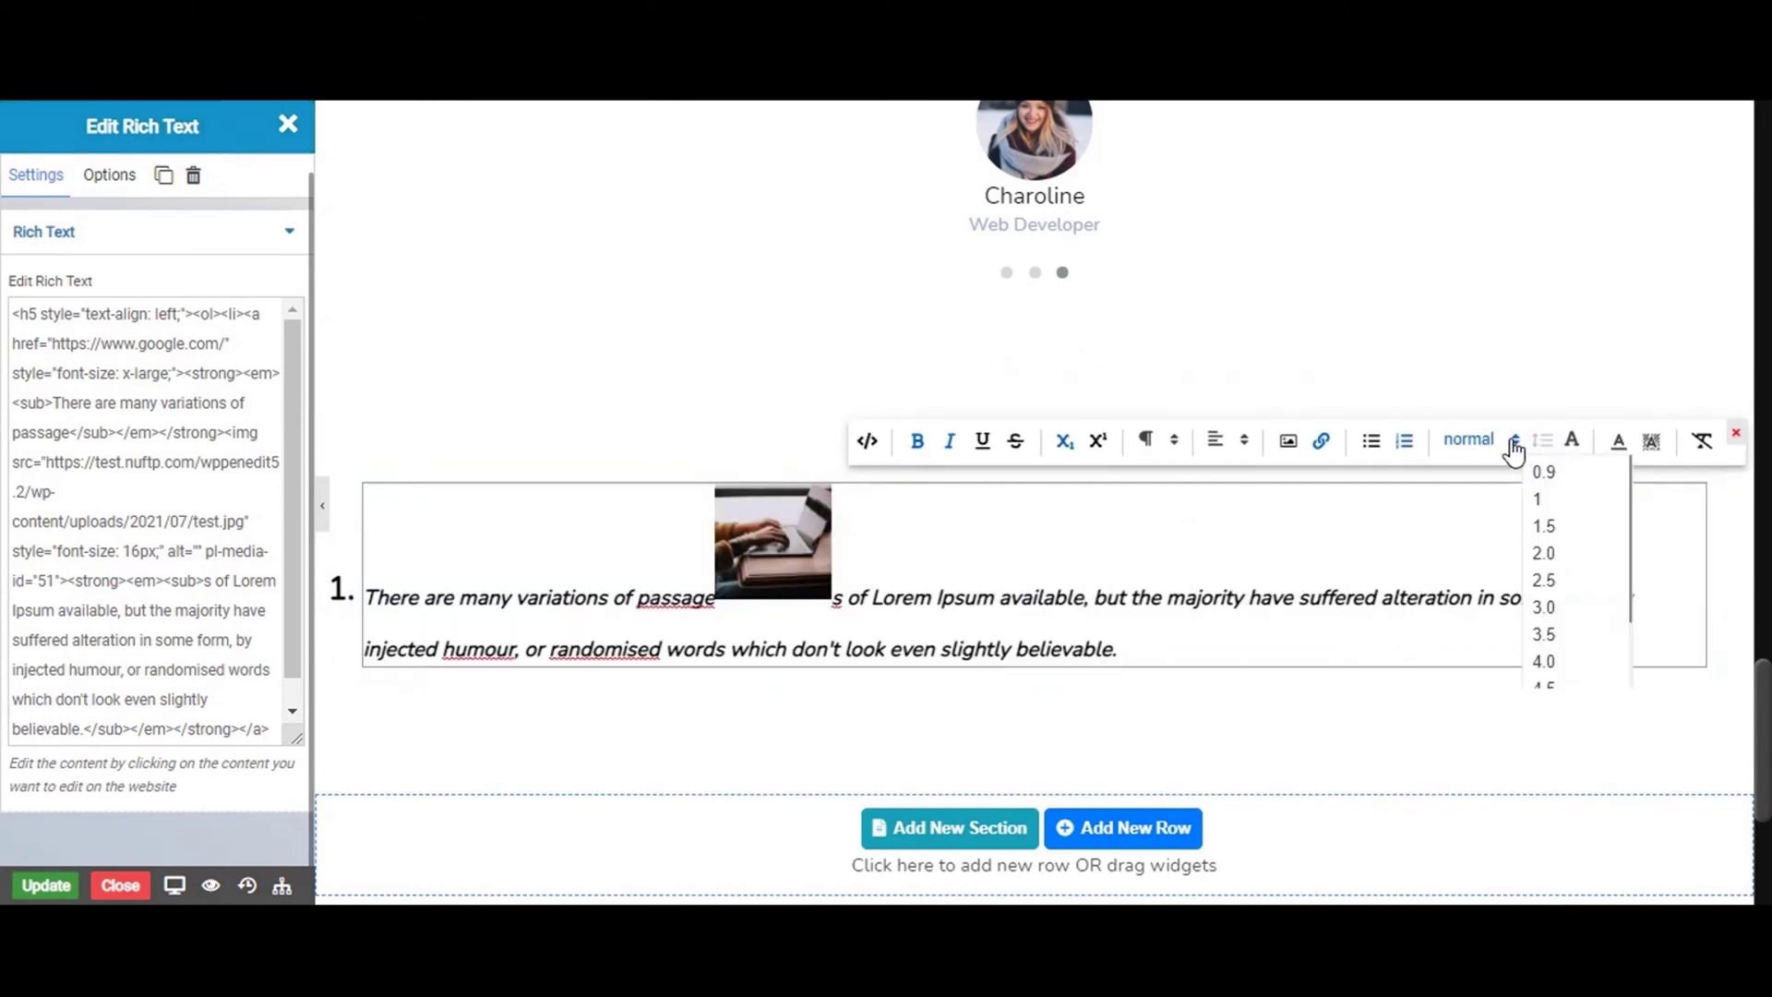
click(1510, 452)
click(1471, 640)
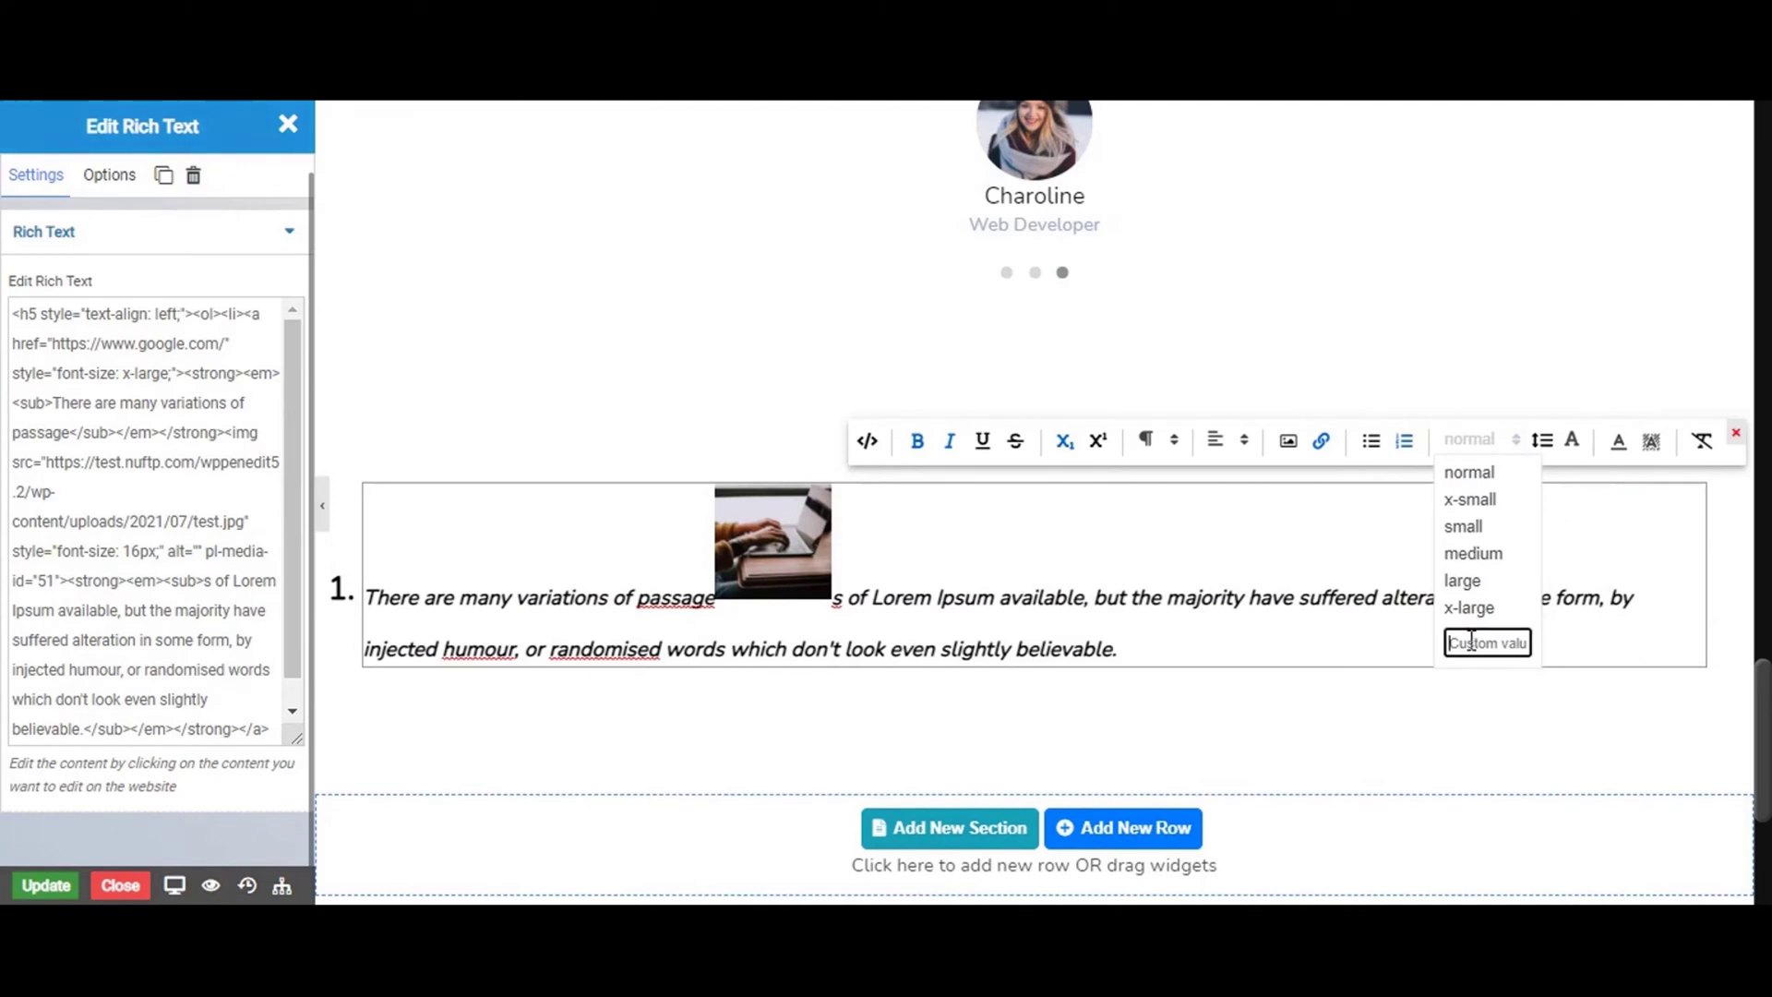
text(22px)
key(Return)
click(1394, 598)
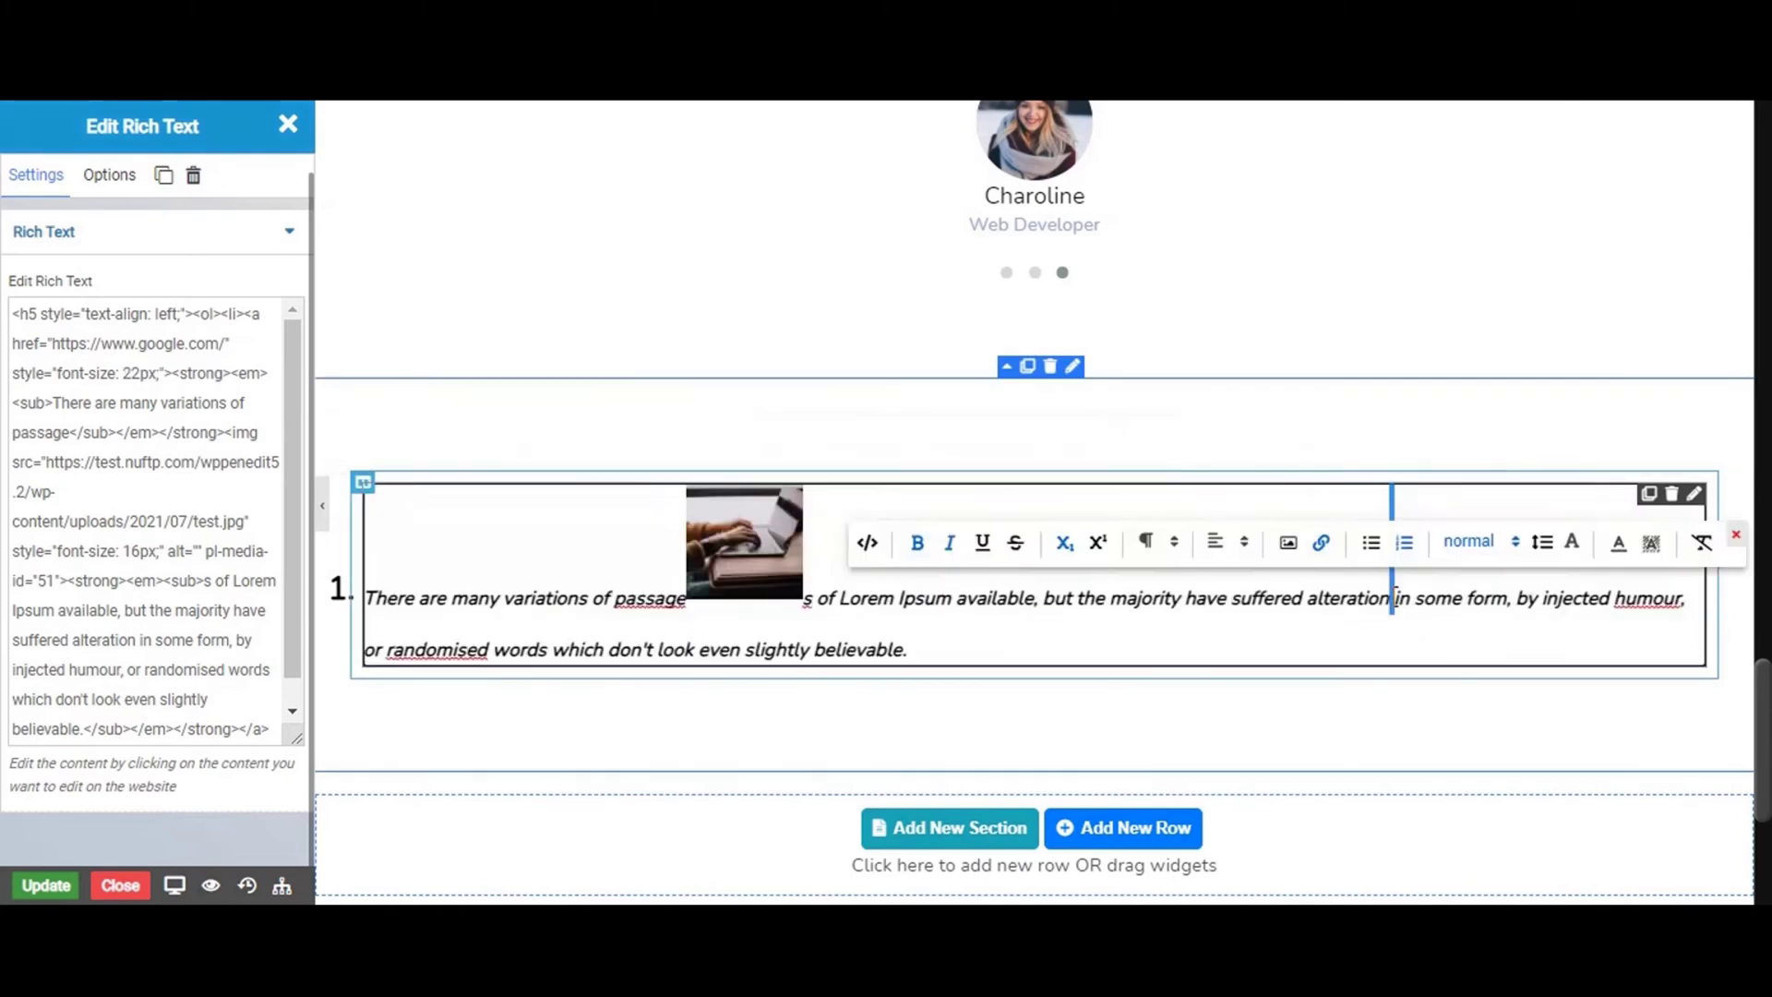
key(ctrl+a)
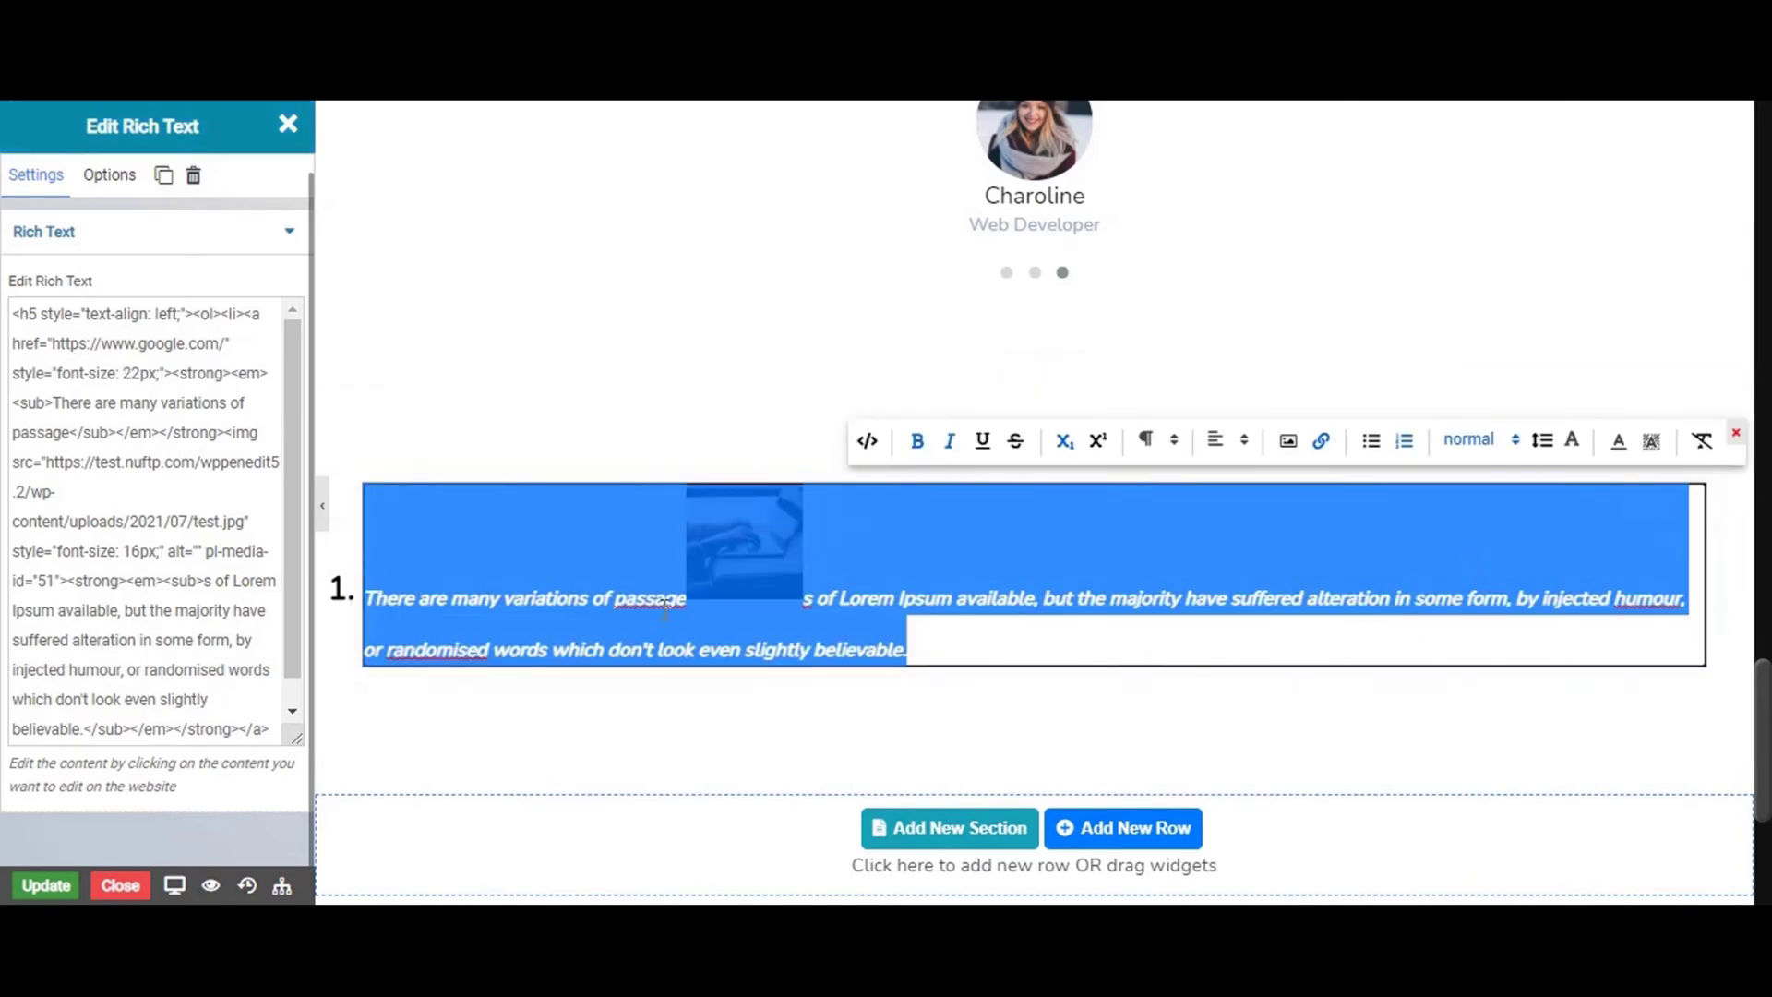
Set the paragraph's line height to 2.5 after first trying 1.5
click(1554, 445)
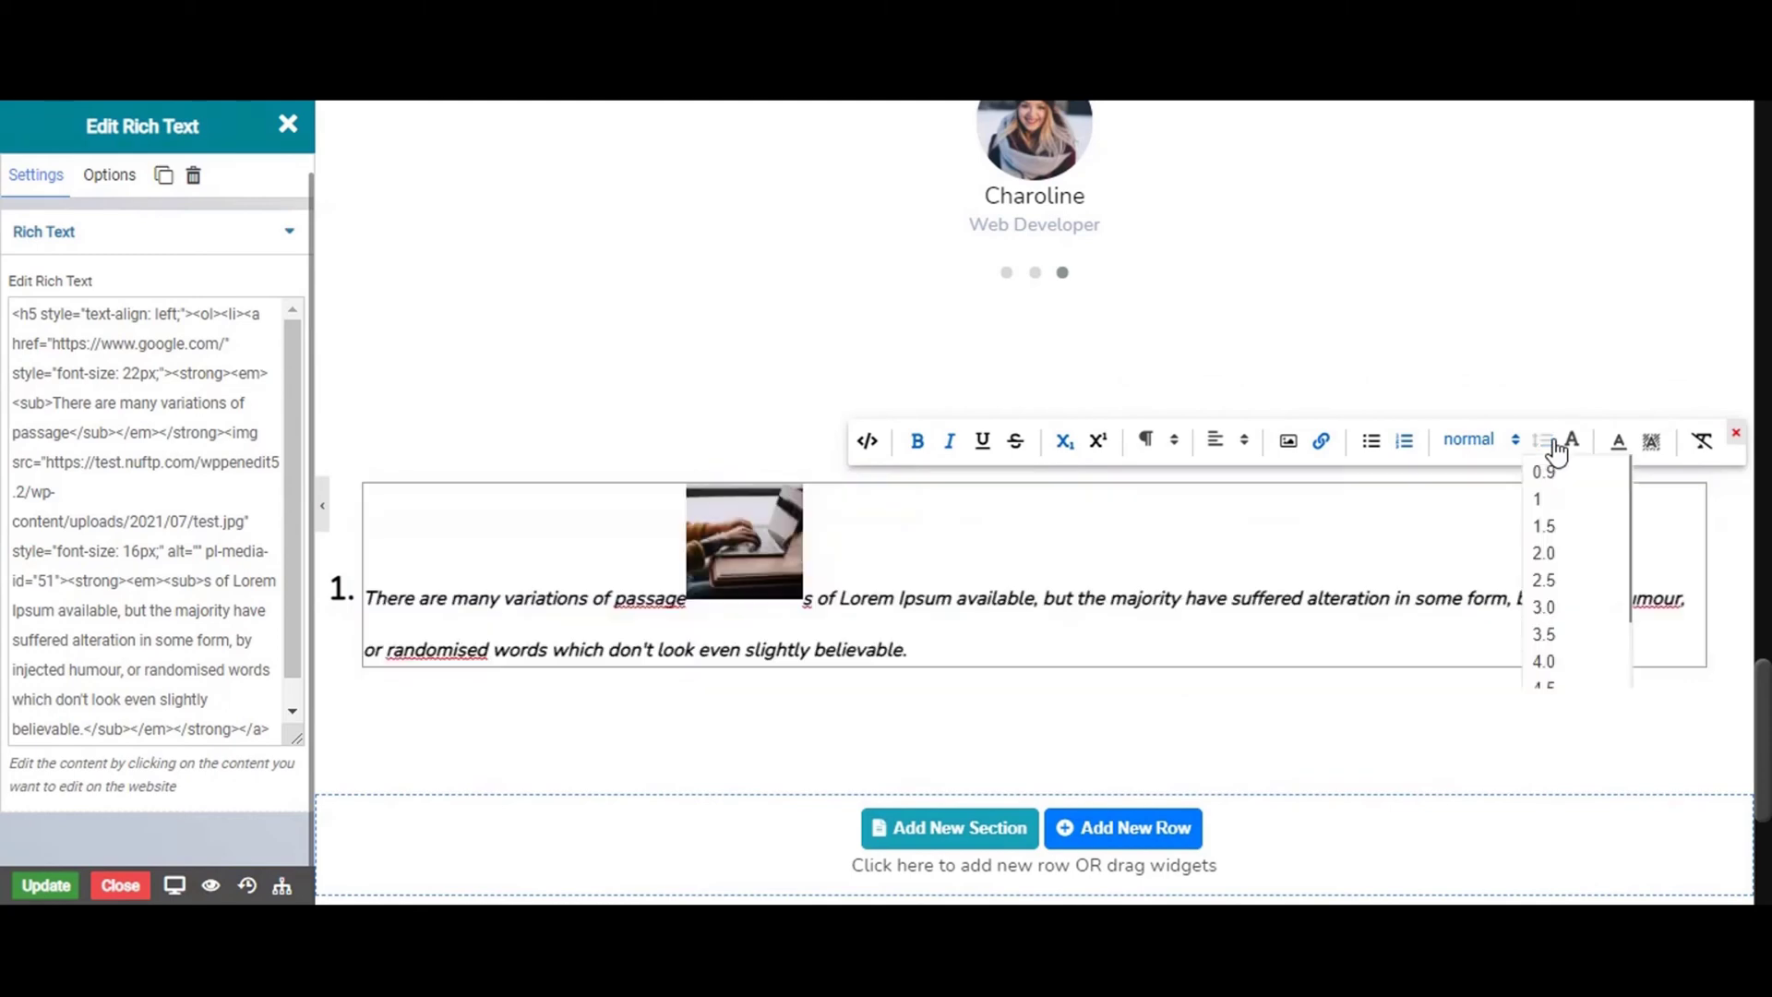
click(1543, 526)
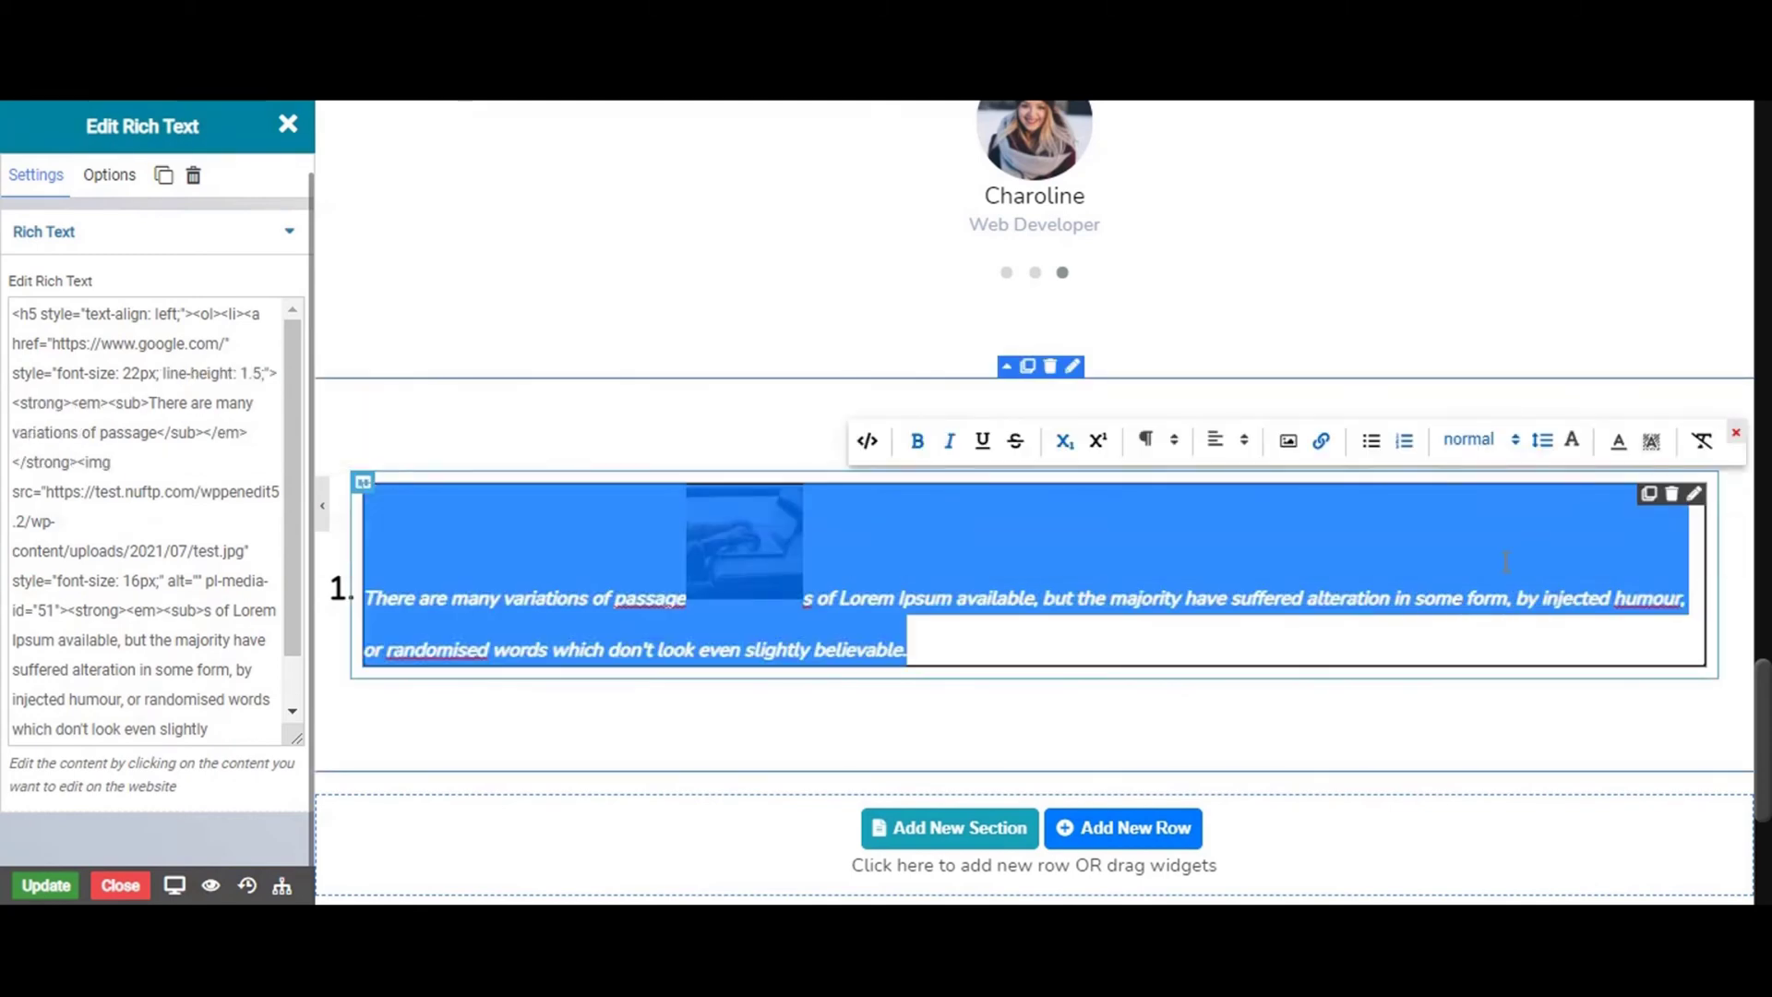
click(1546, 445)
click(1558, 579)
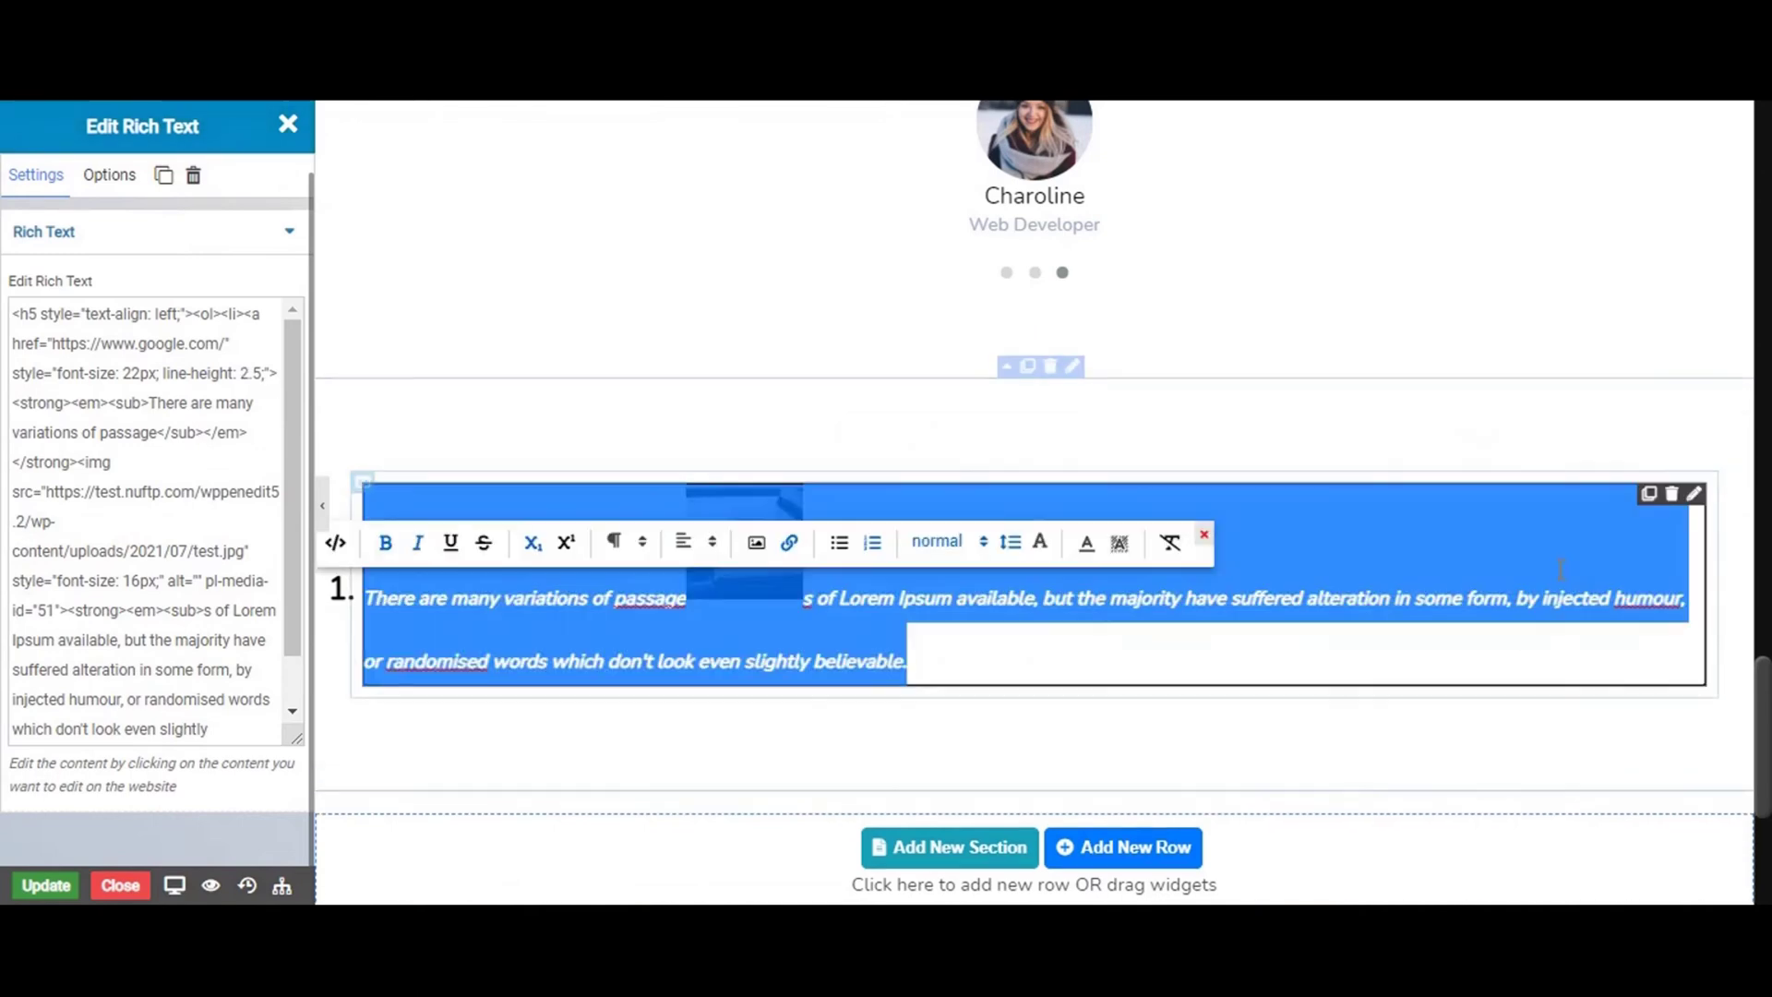
click(1445, 641)
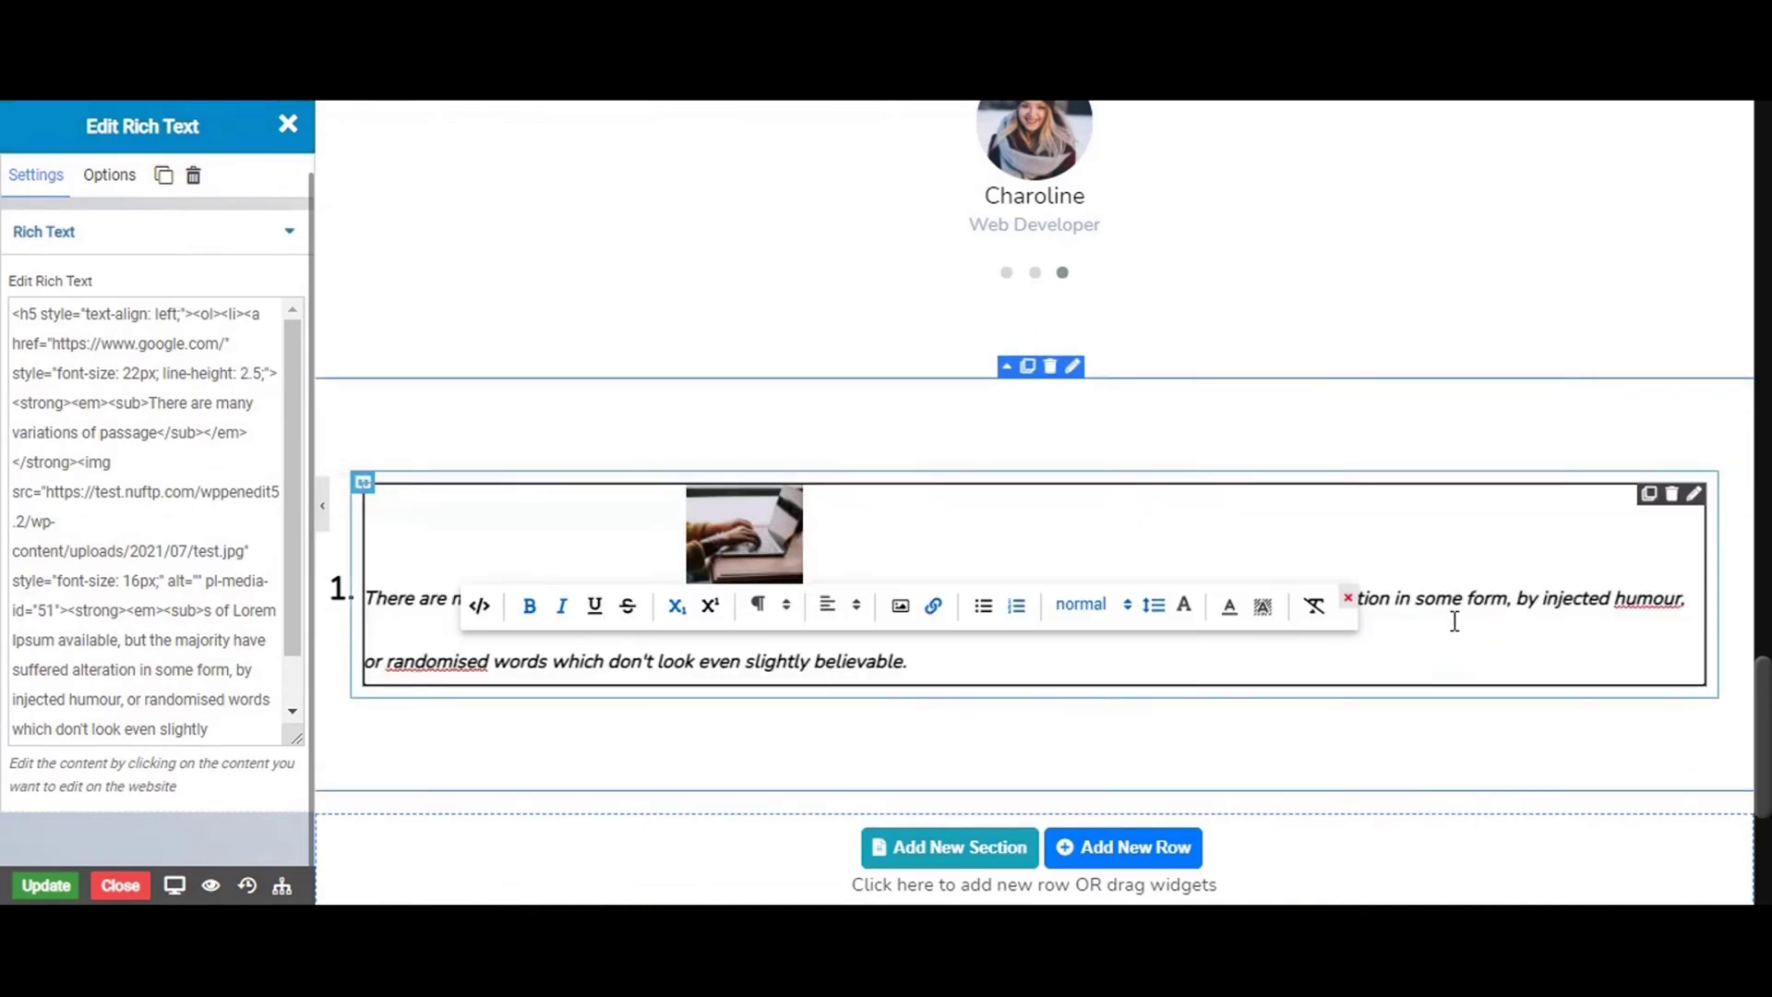
triple_click(1442, 598)
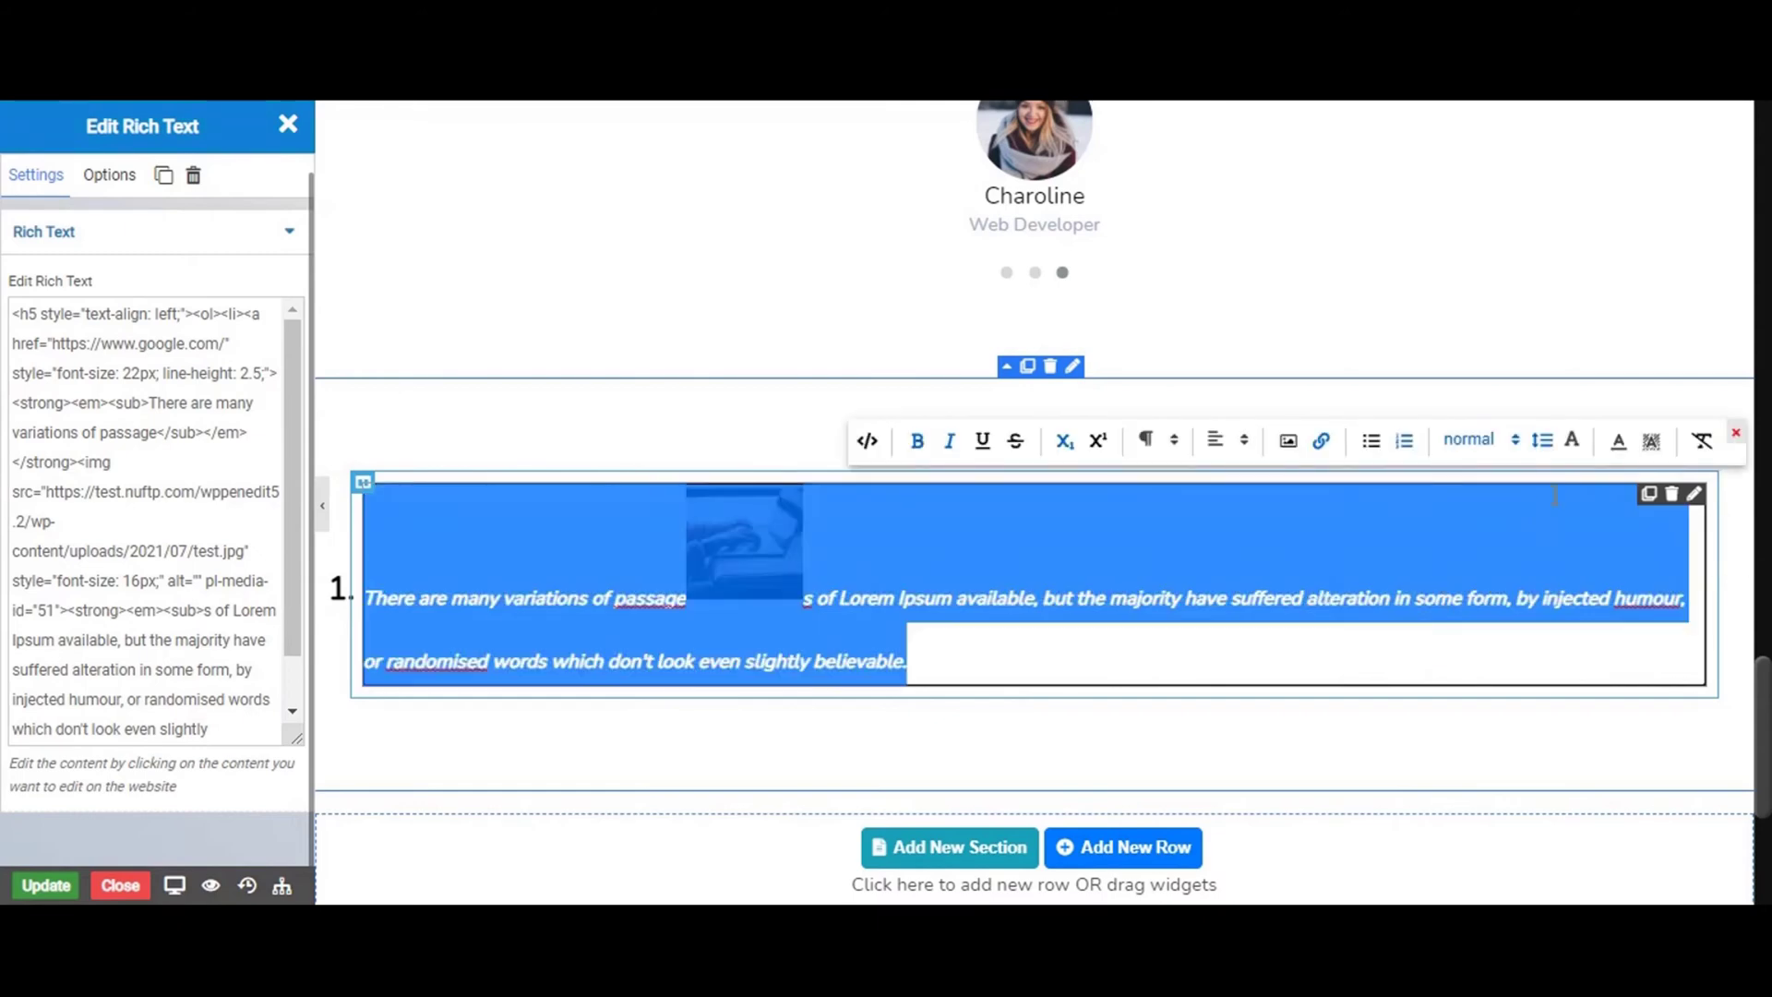
click(1573, 441)
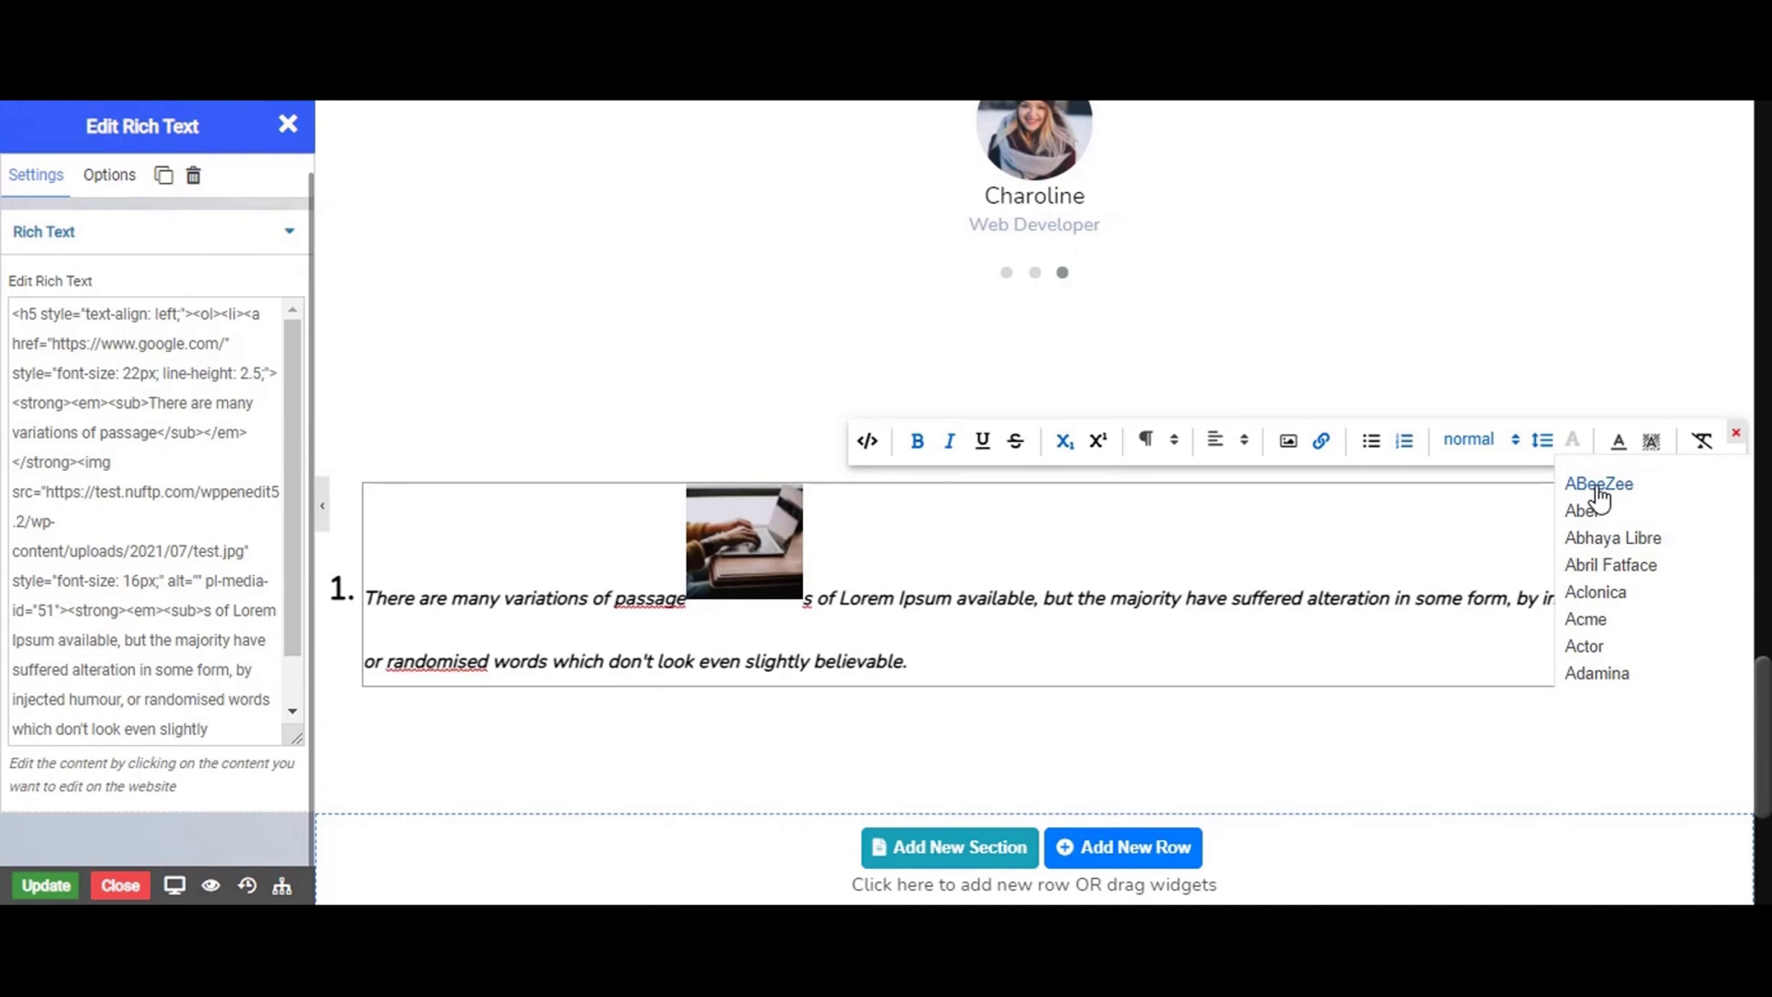
Set the numbered-list paragraph's font family to ABeeZee
click(1598, 487)
click(1471, 645)
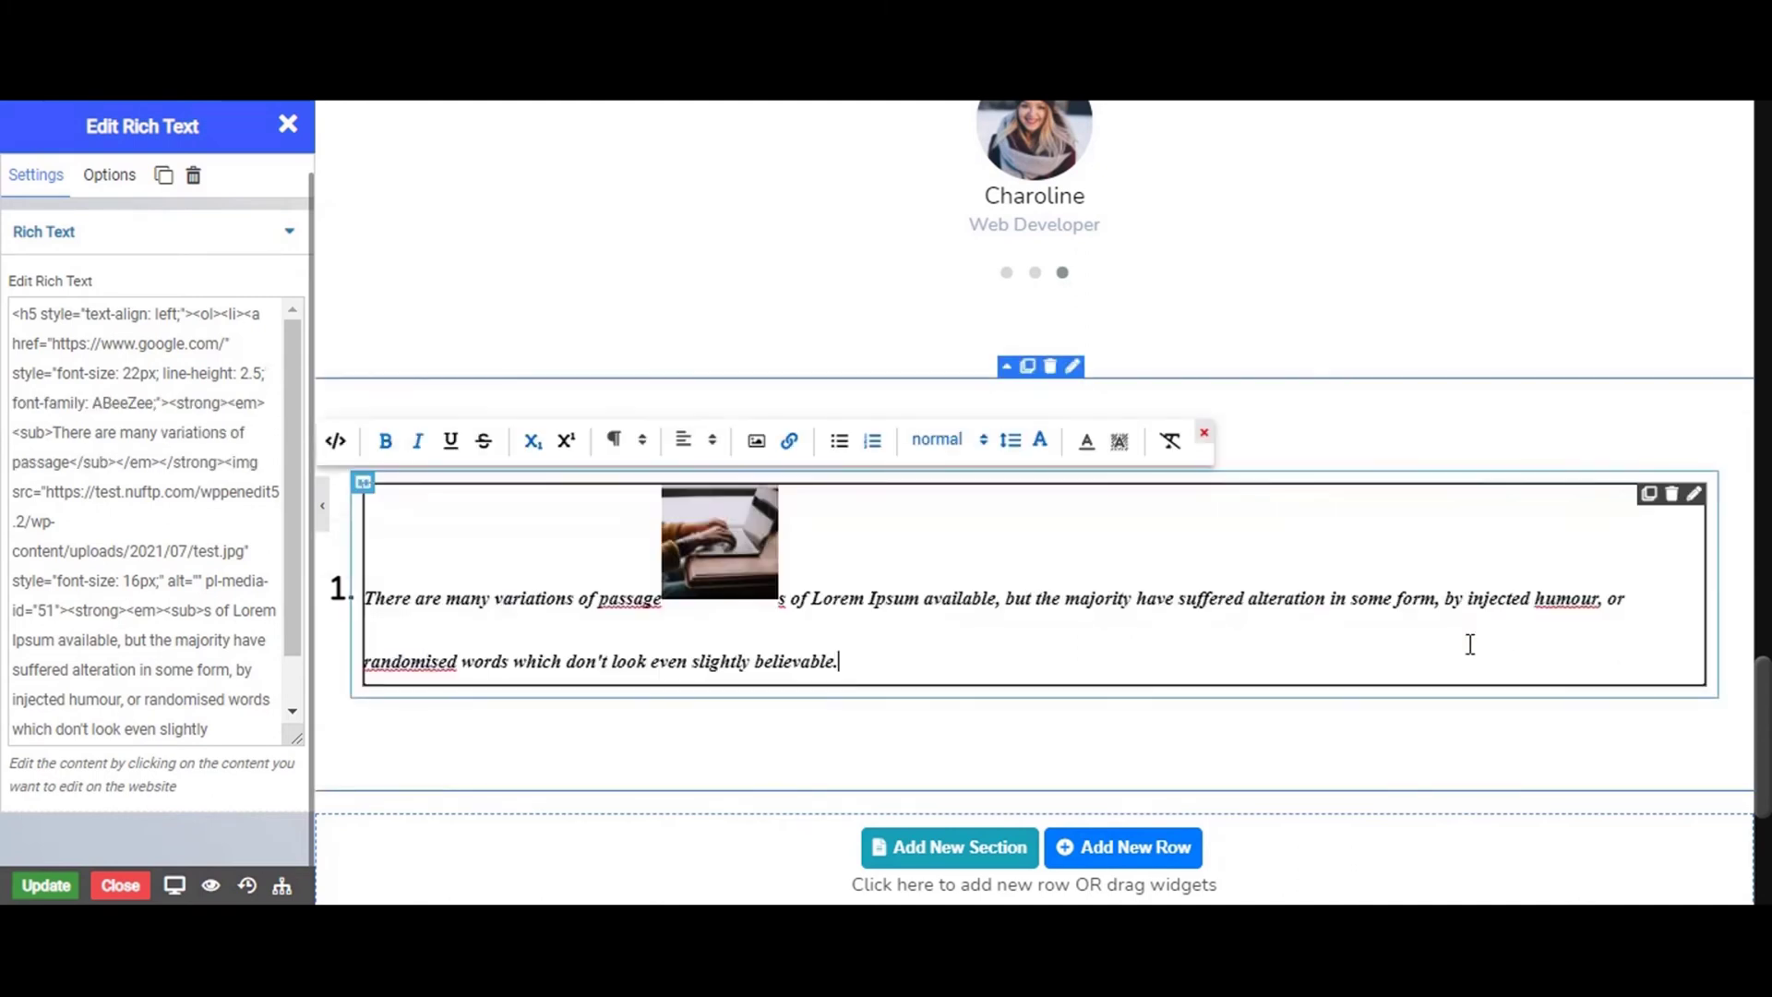
click(1447, 624)
triple_click(1459, 617)
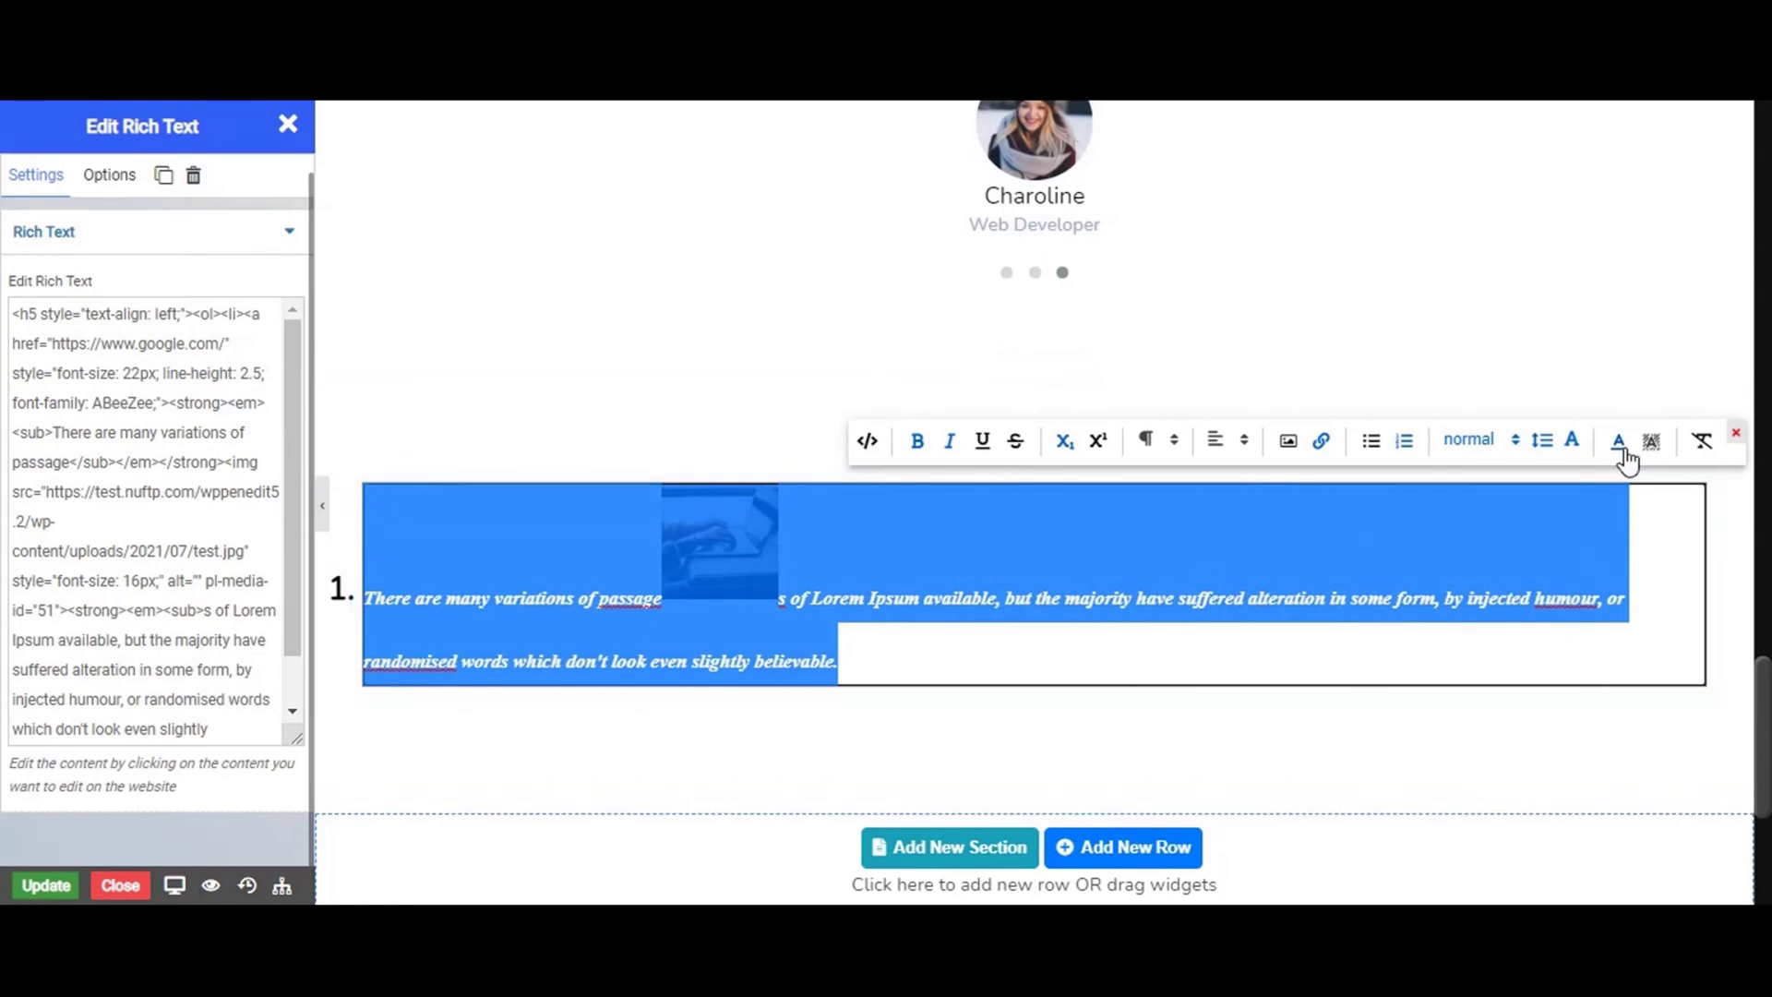
Colour the numbered-list text dark blue, rgb(0, 41, 102)
click(1621, 447)
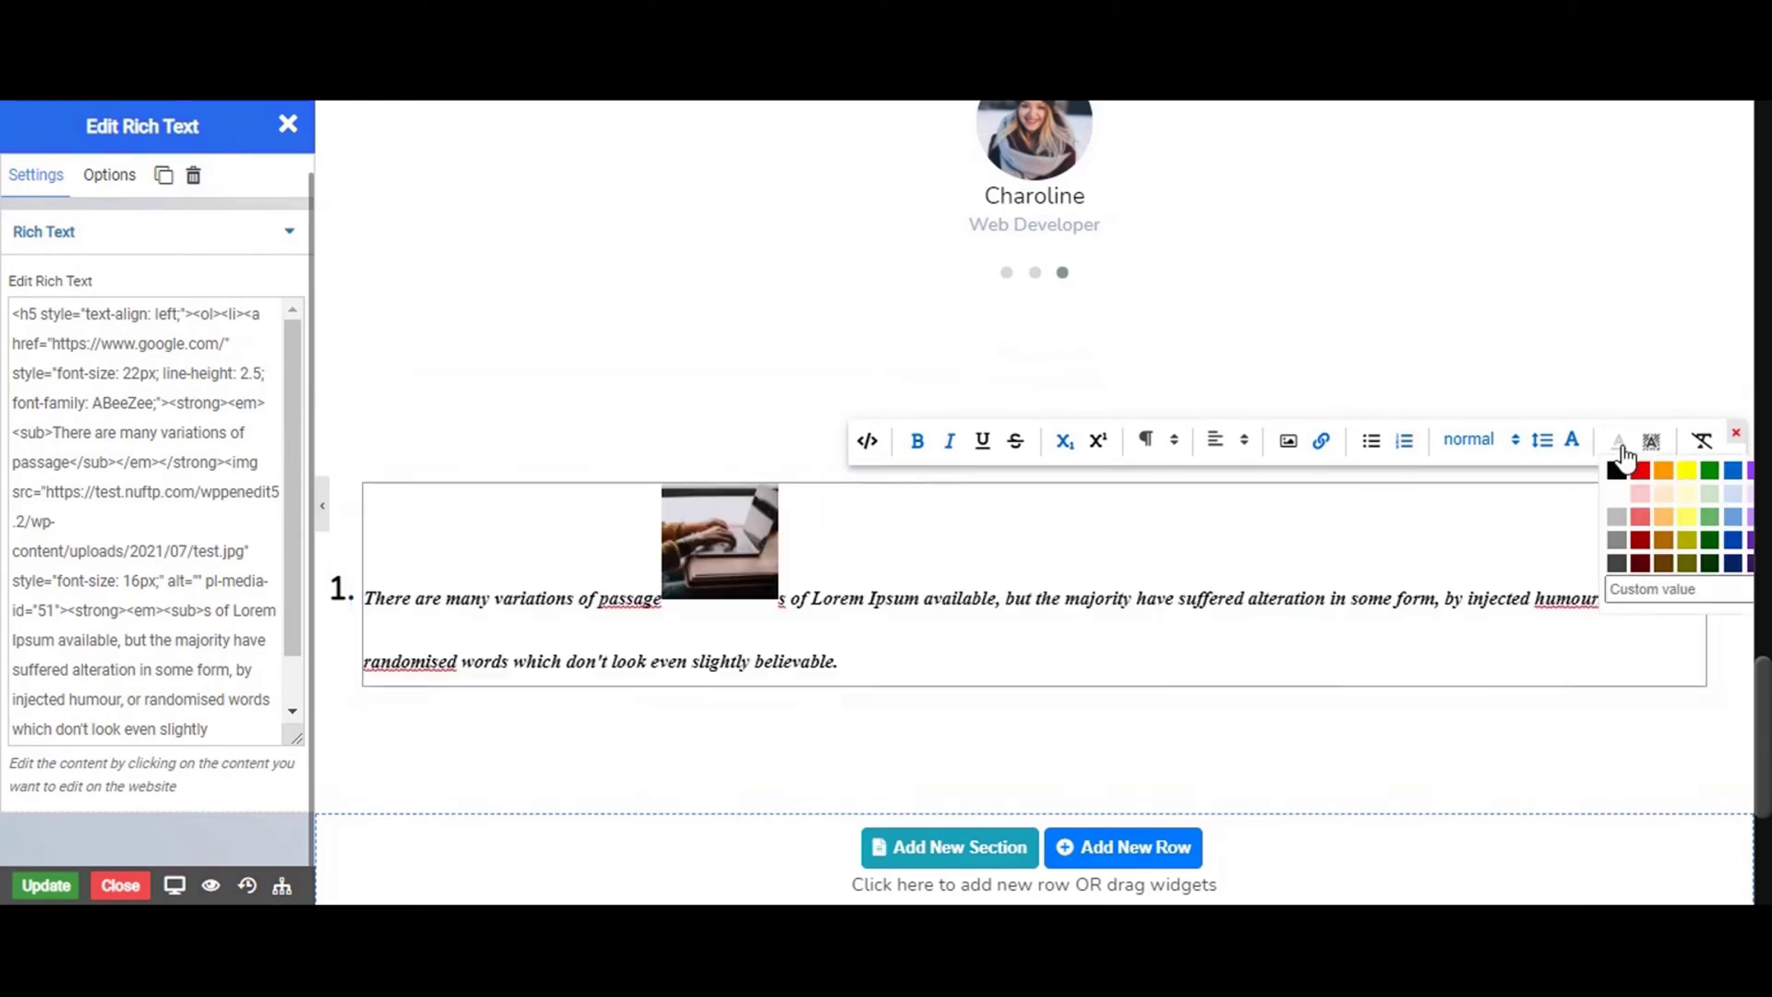
click(1736, 570)
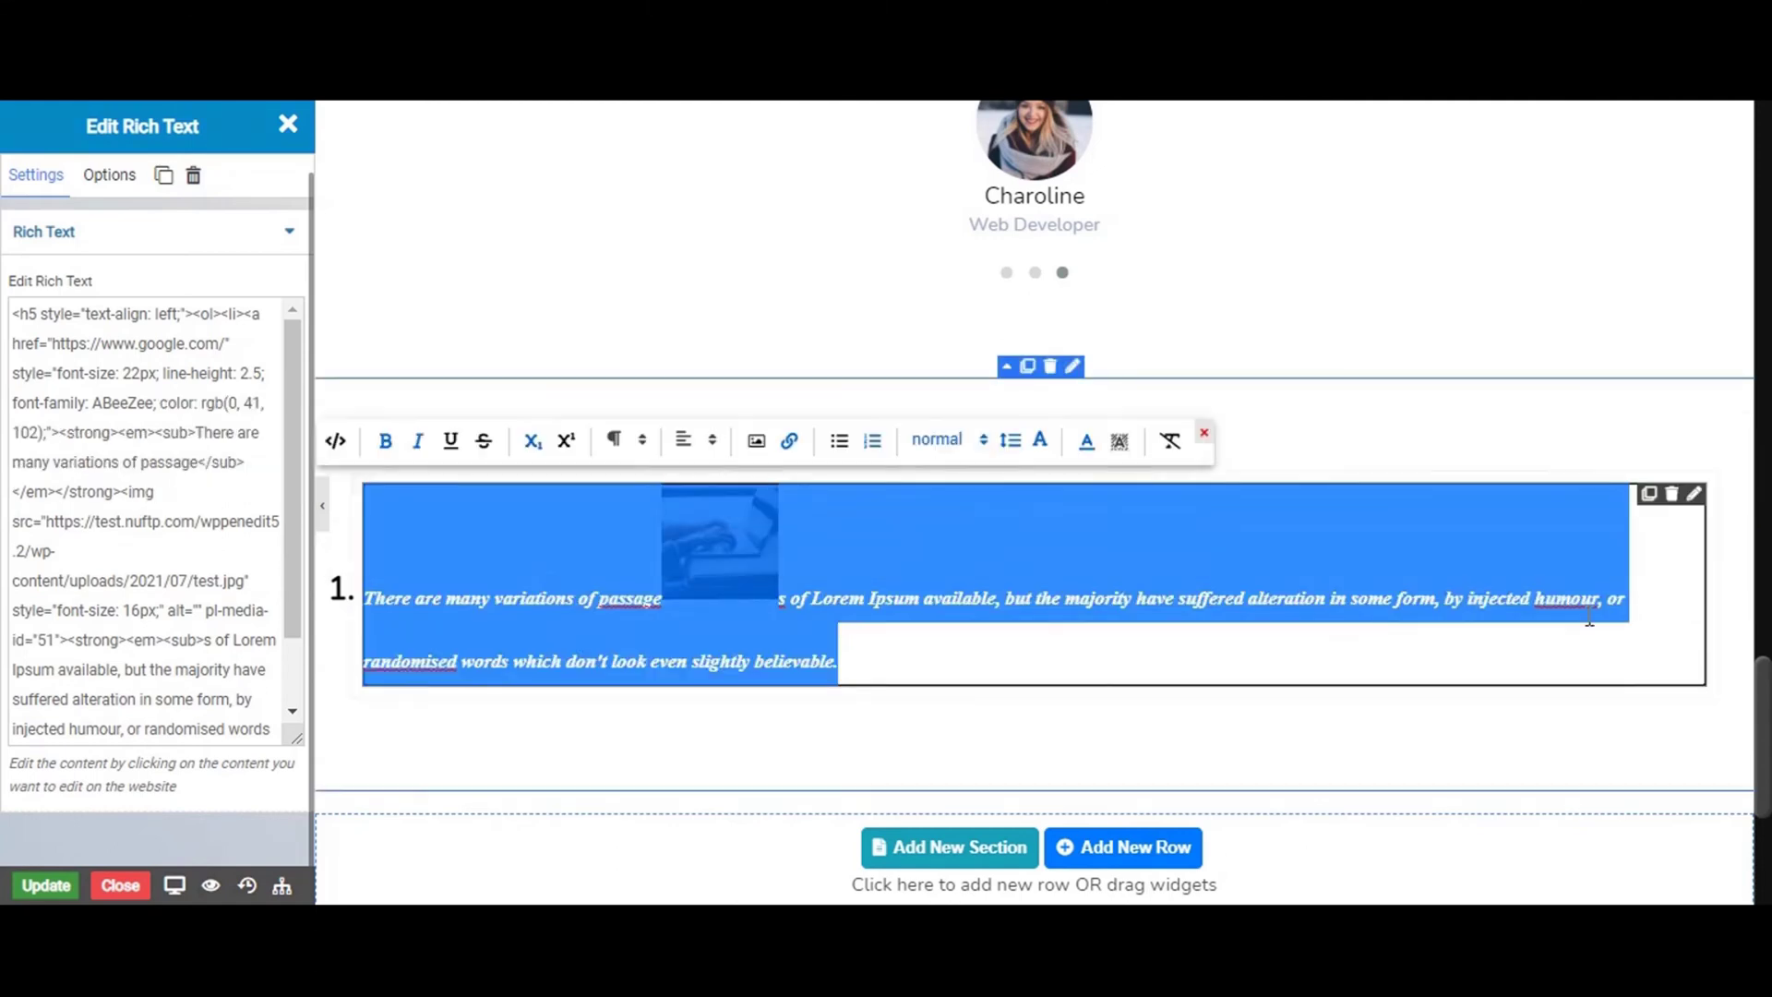
click(1508, 619)
triple_click(1505, 611)
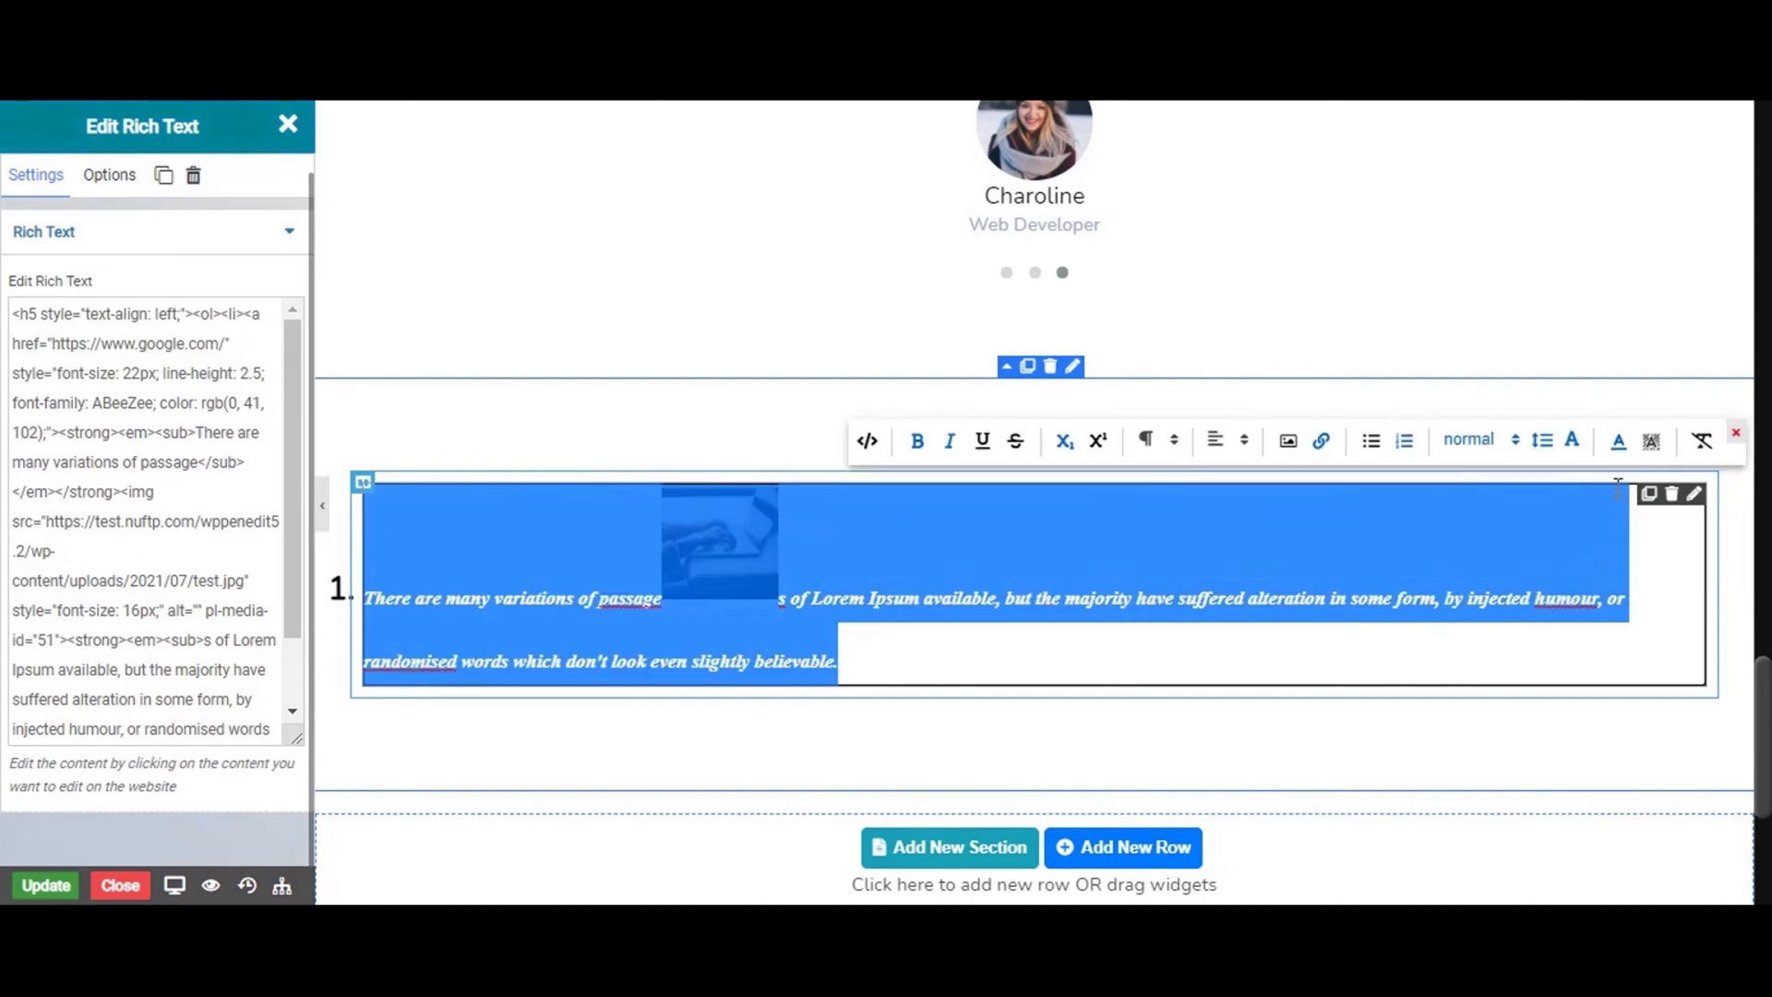
Give the numbered-list text a light-pink background, rgb(250, 204, 204)
click(1651, 441)
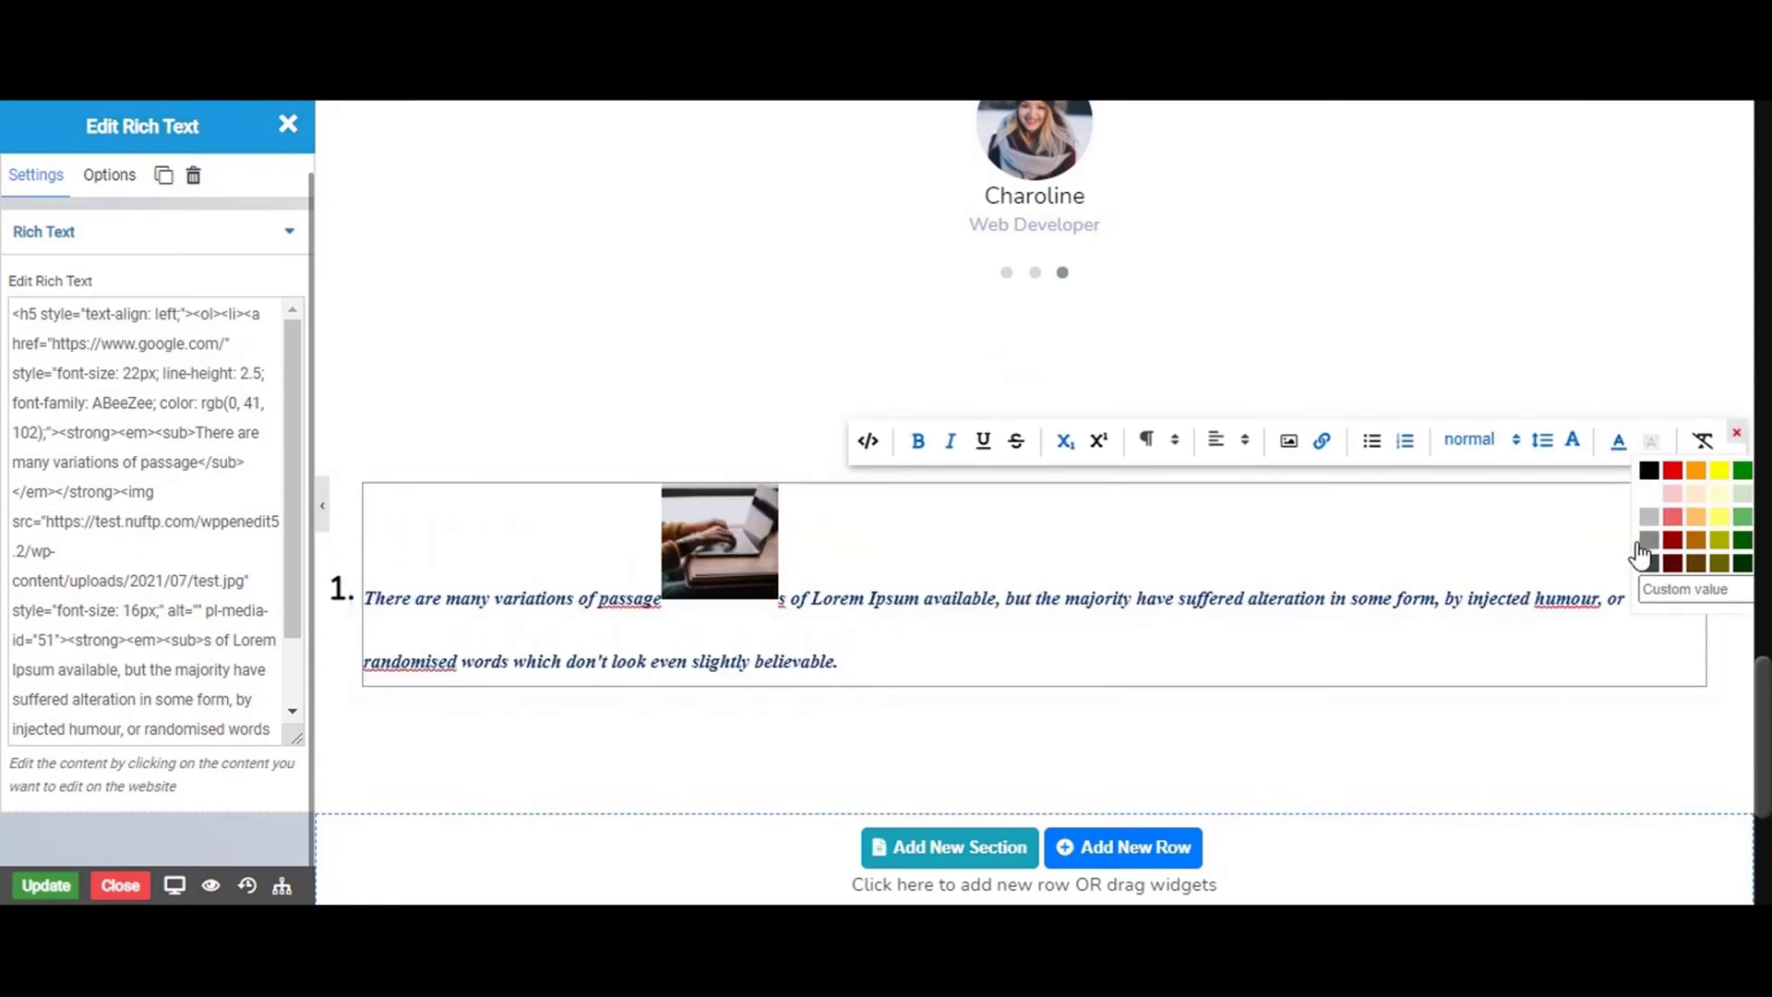
click(1671, 505)
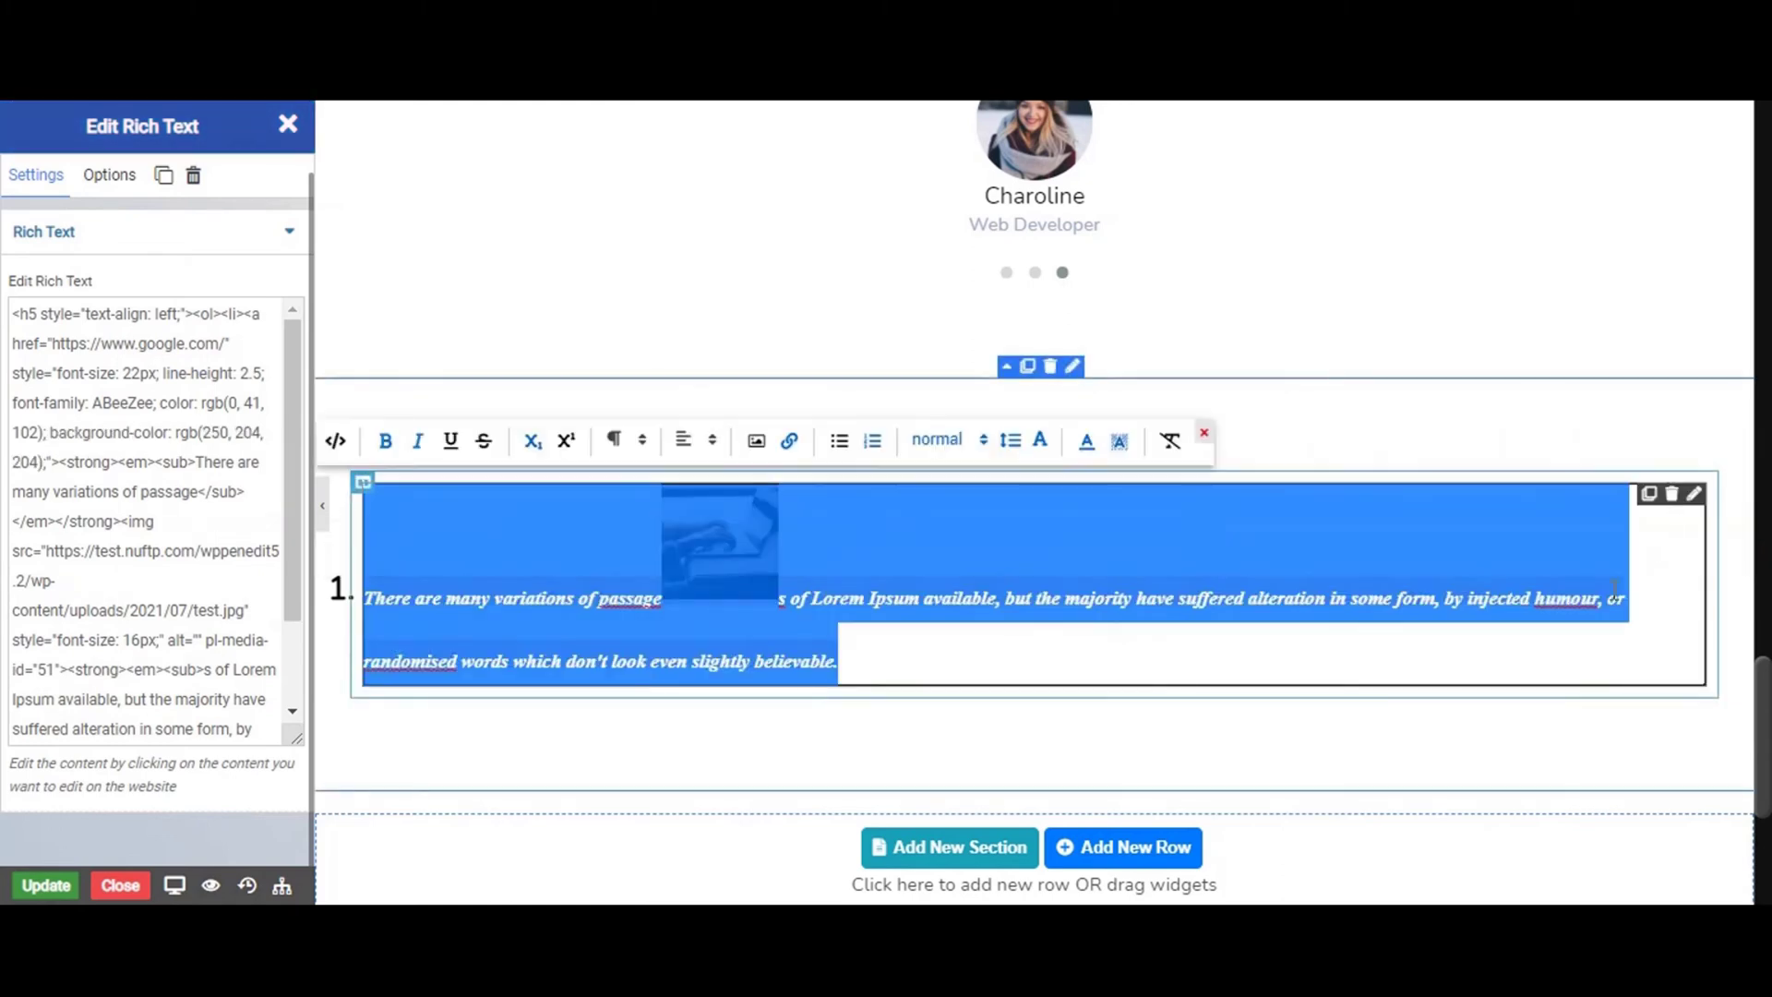
click(1553, 625)
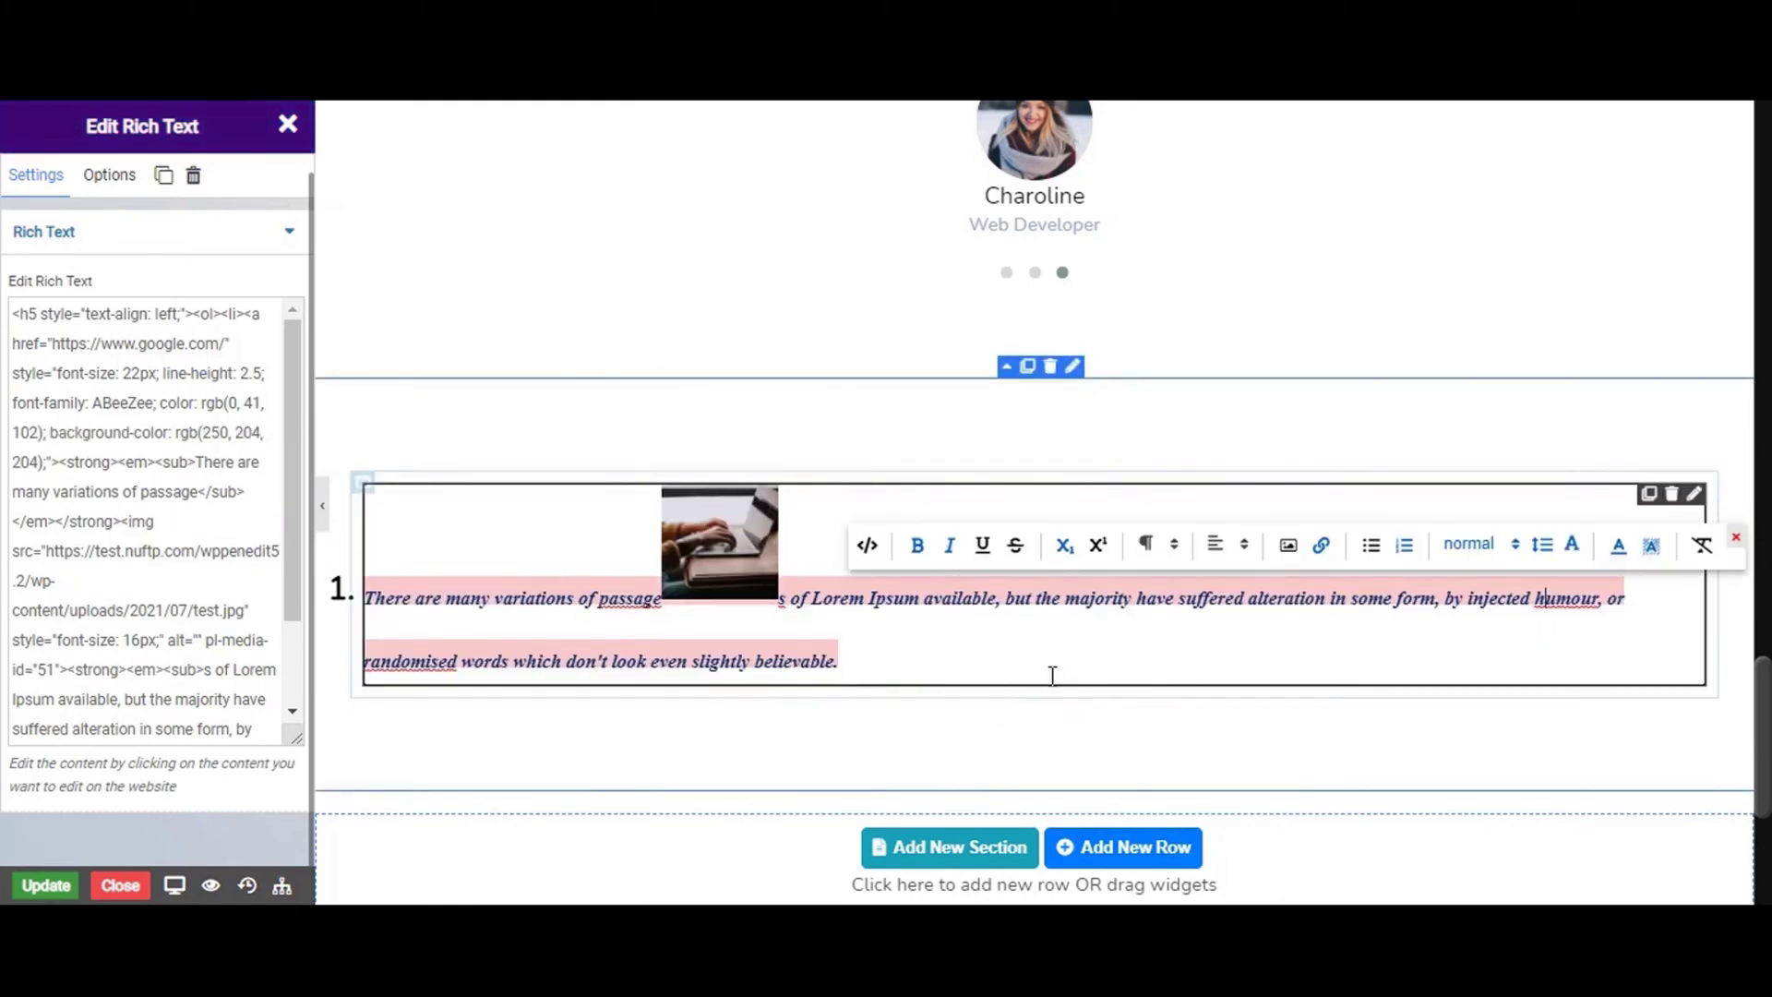
click(1041, 598)
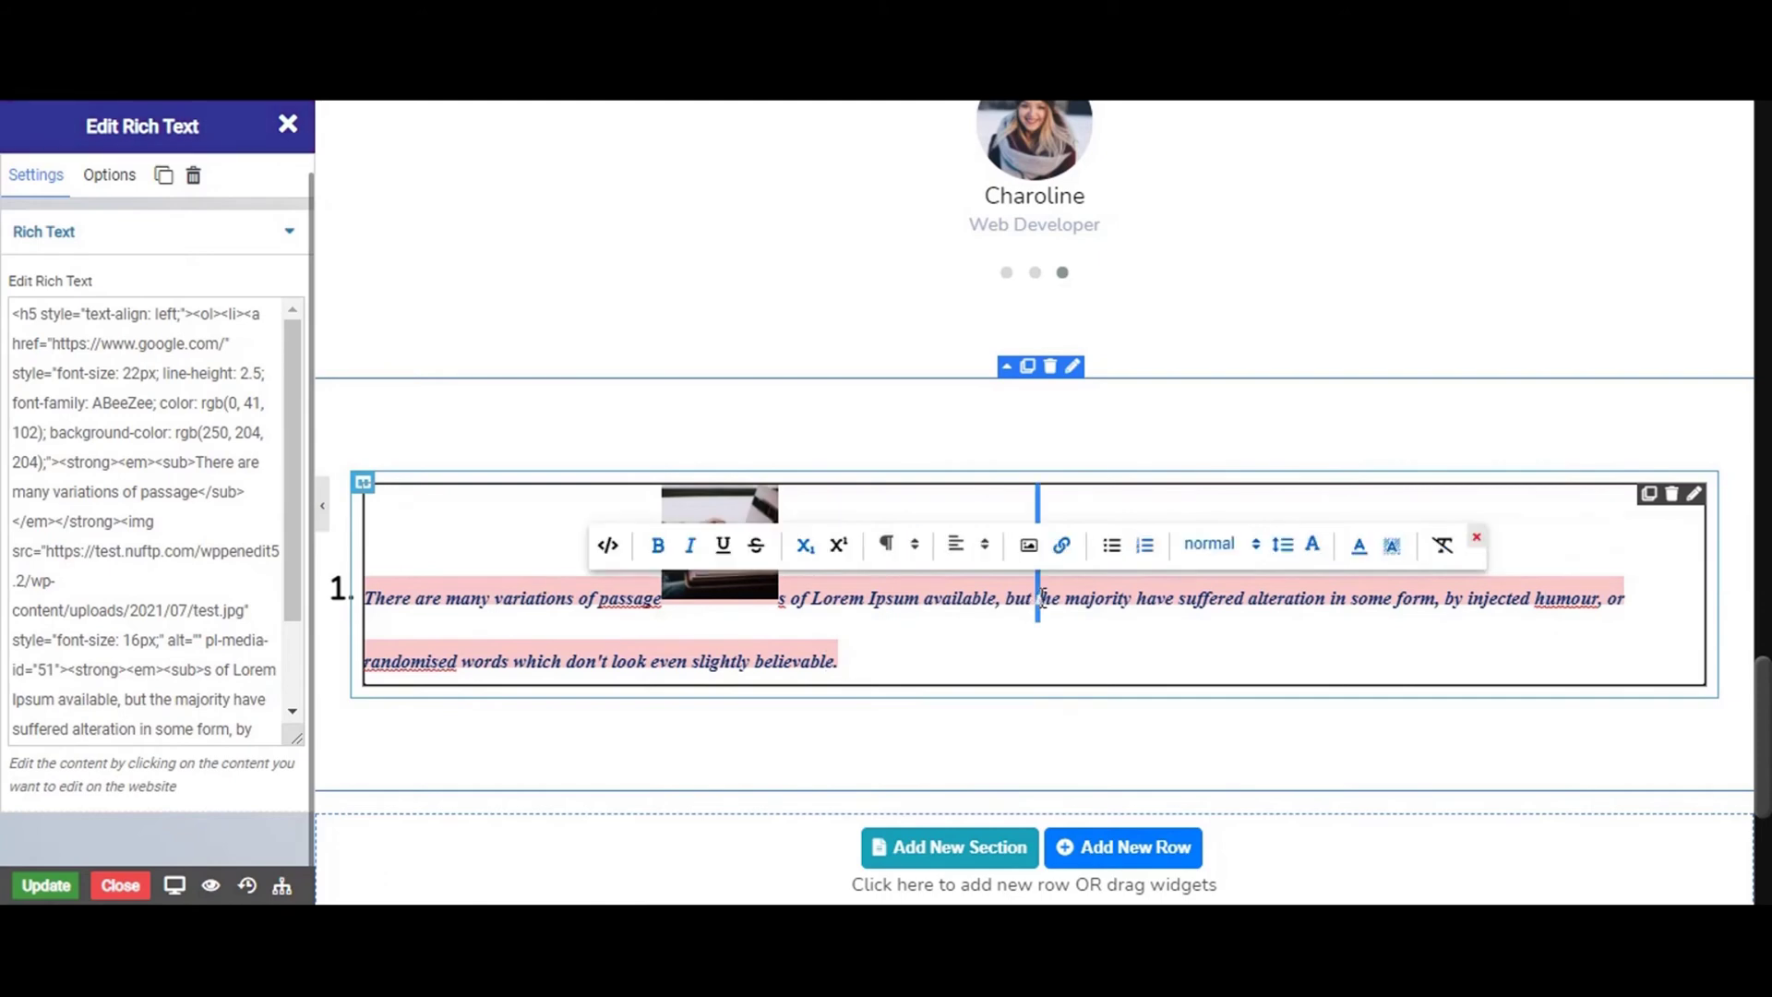
double_click(1042, 598)
key(ctrl+a)
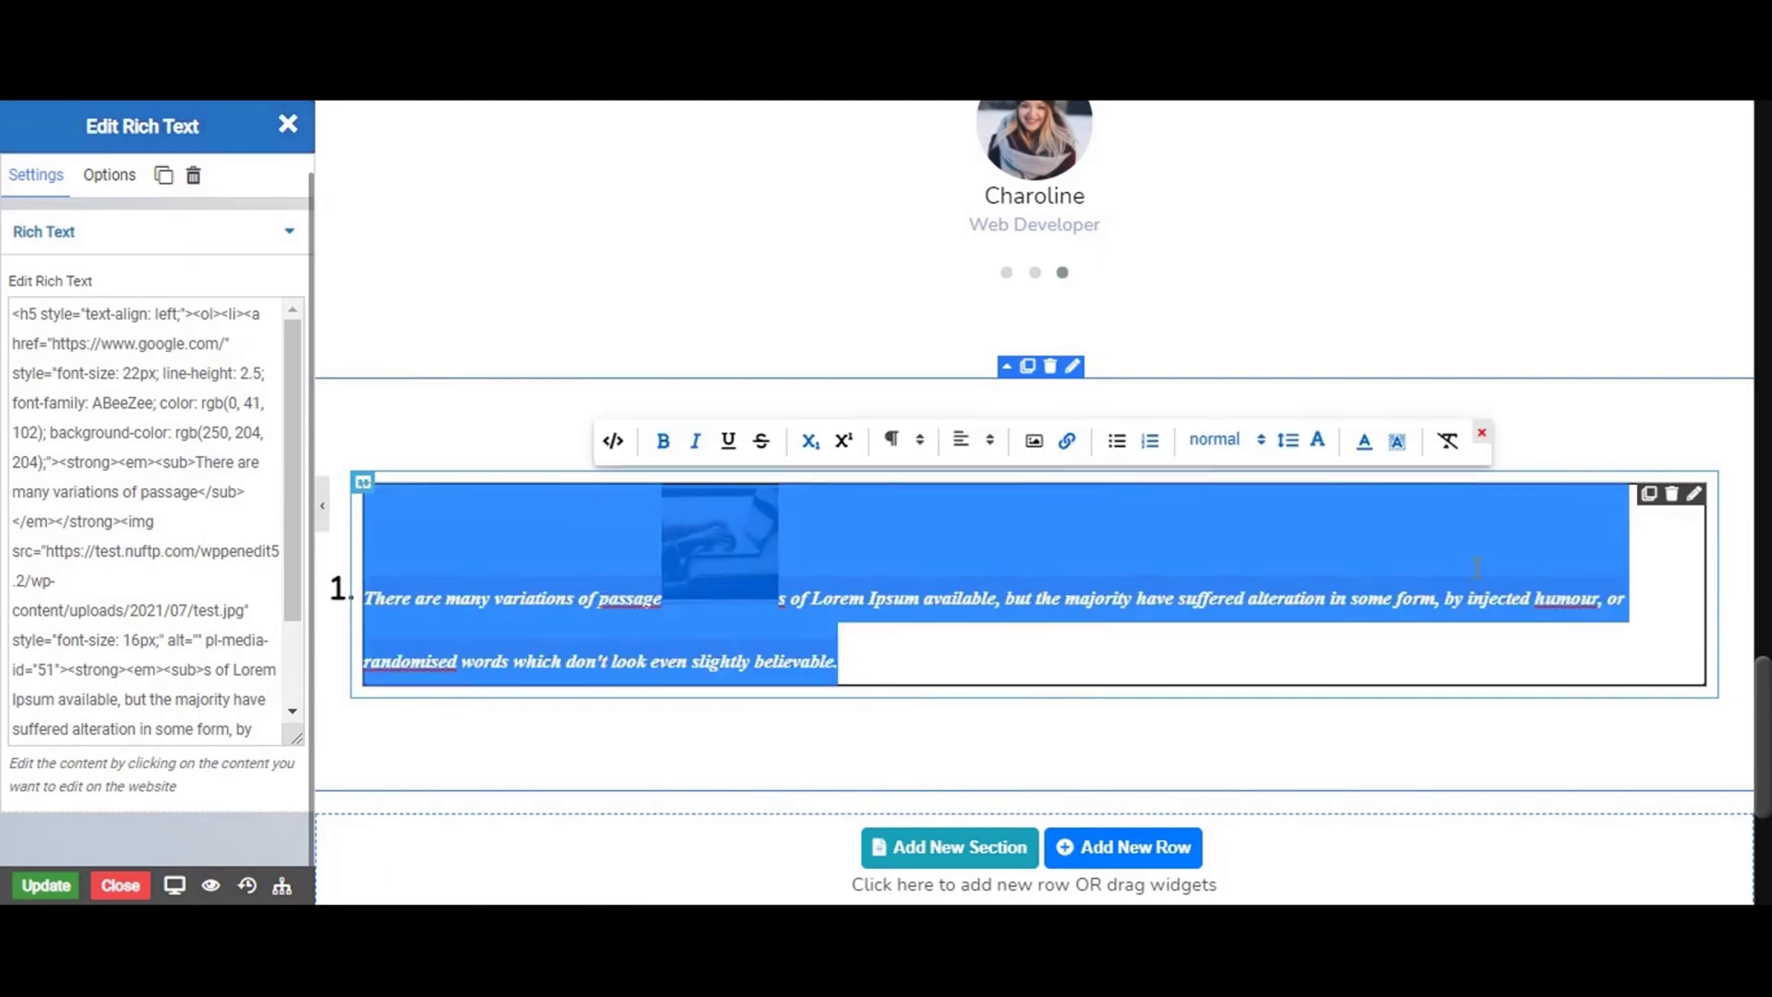
click(1399, 441)
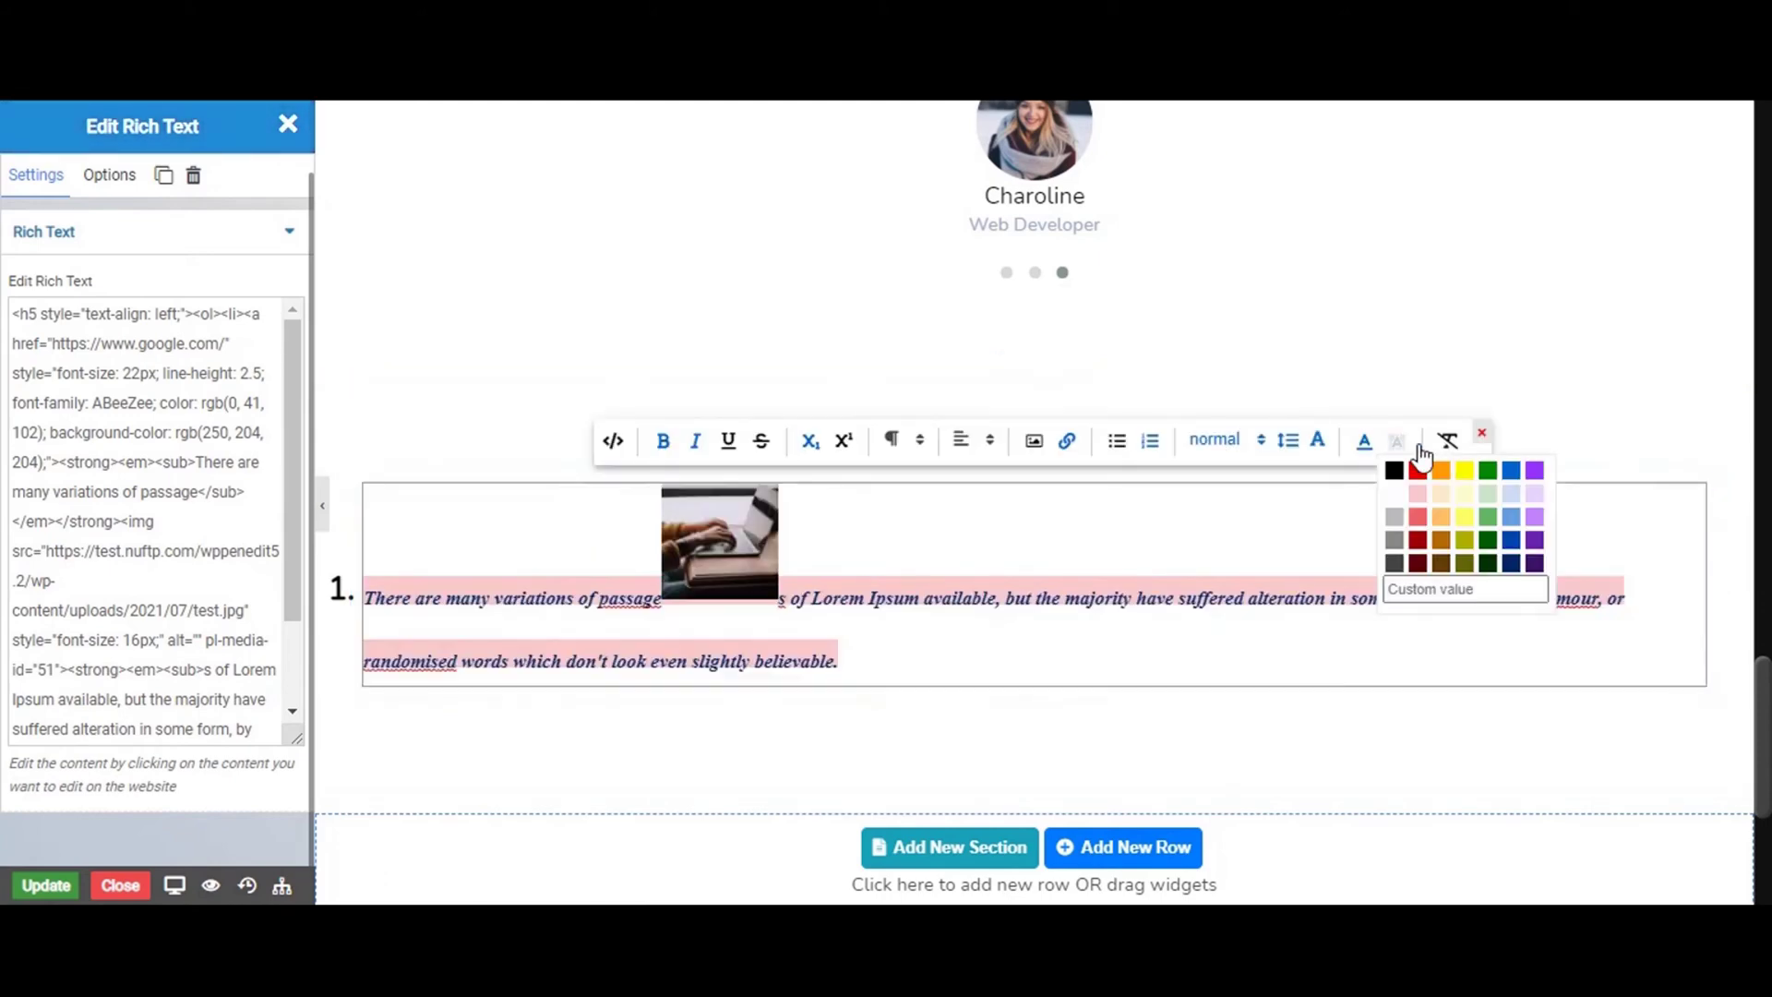
click(1472, 612)
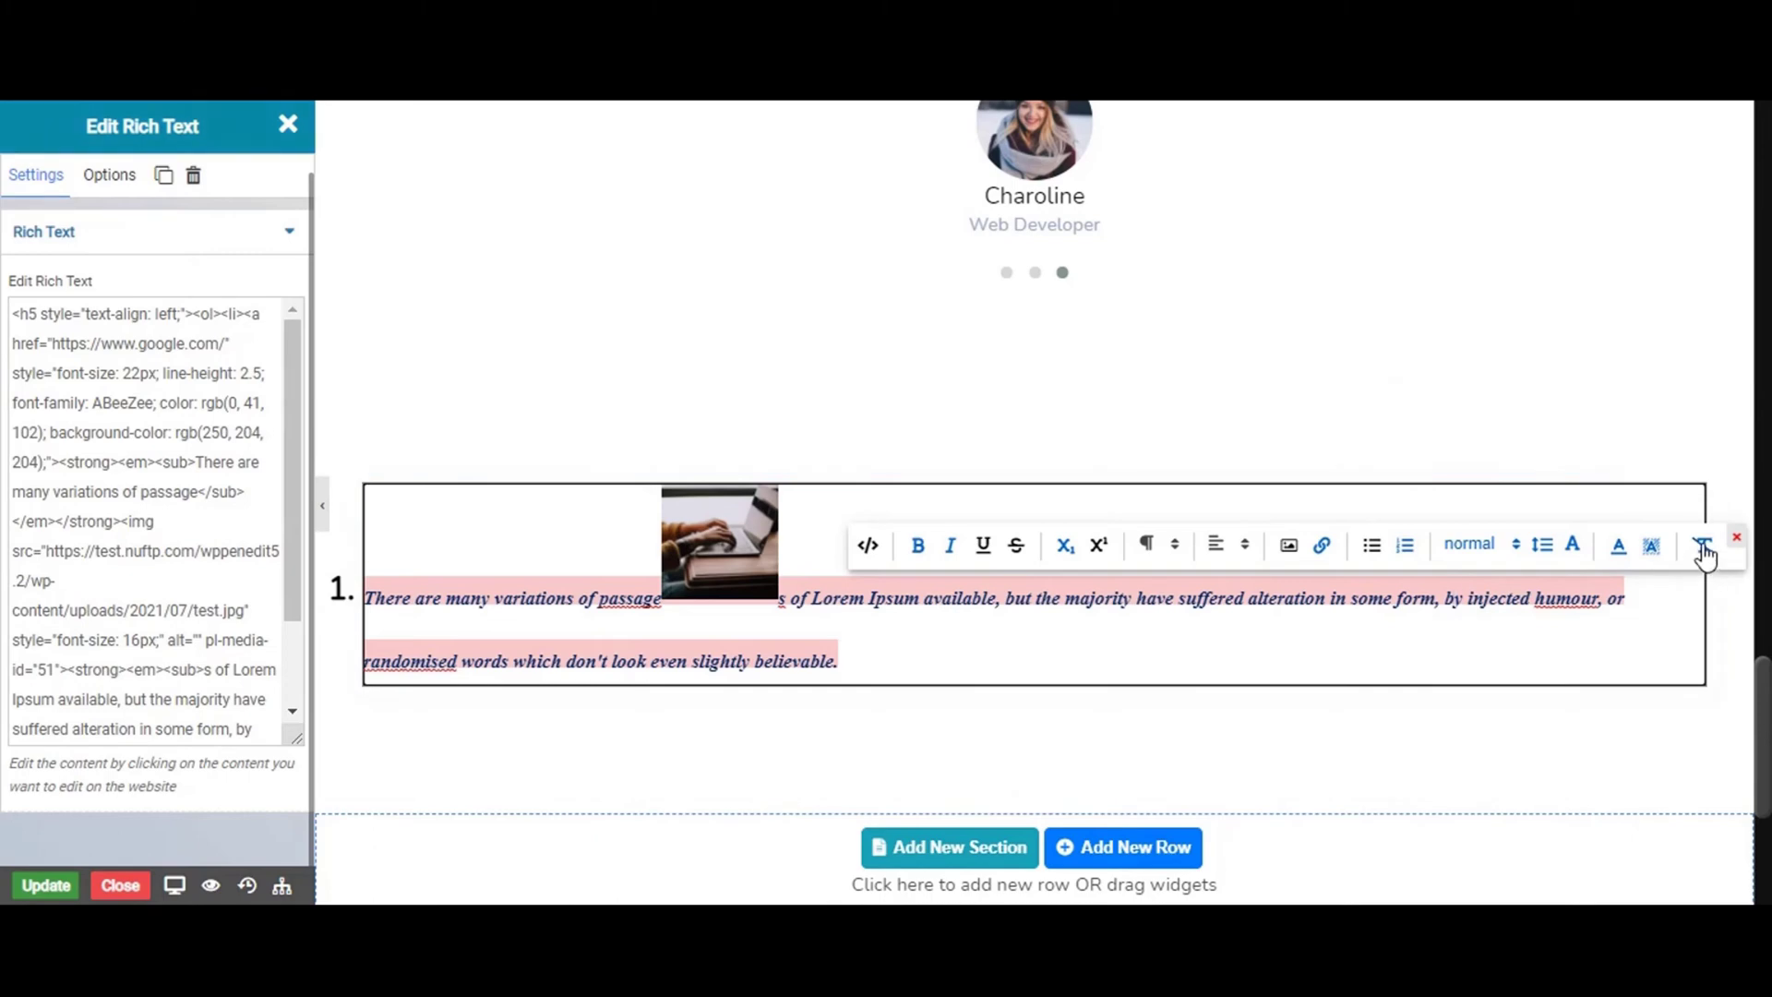
Clear all formatting from the whole rich-text block
key(ctrl+a)
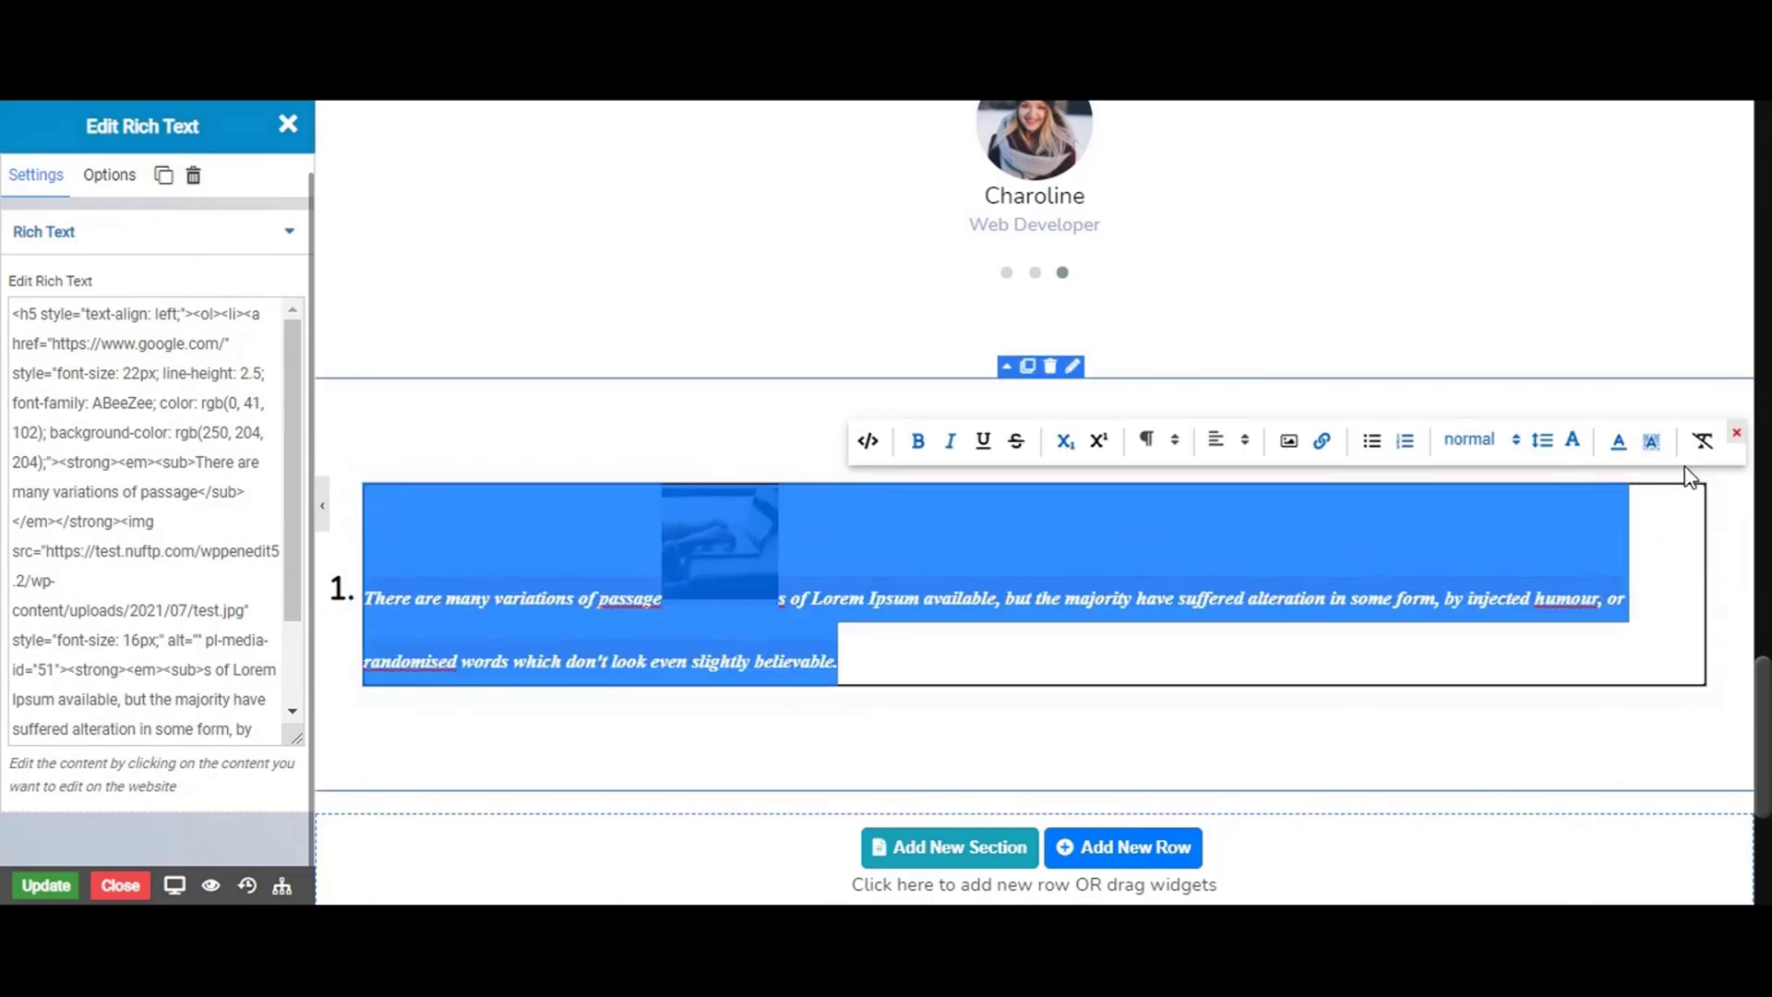
click(1703, 441)
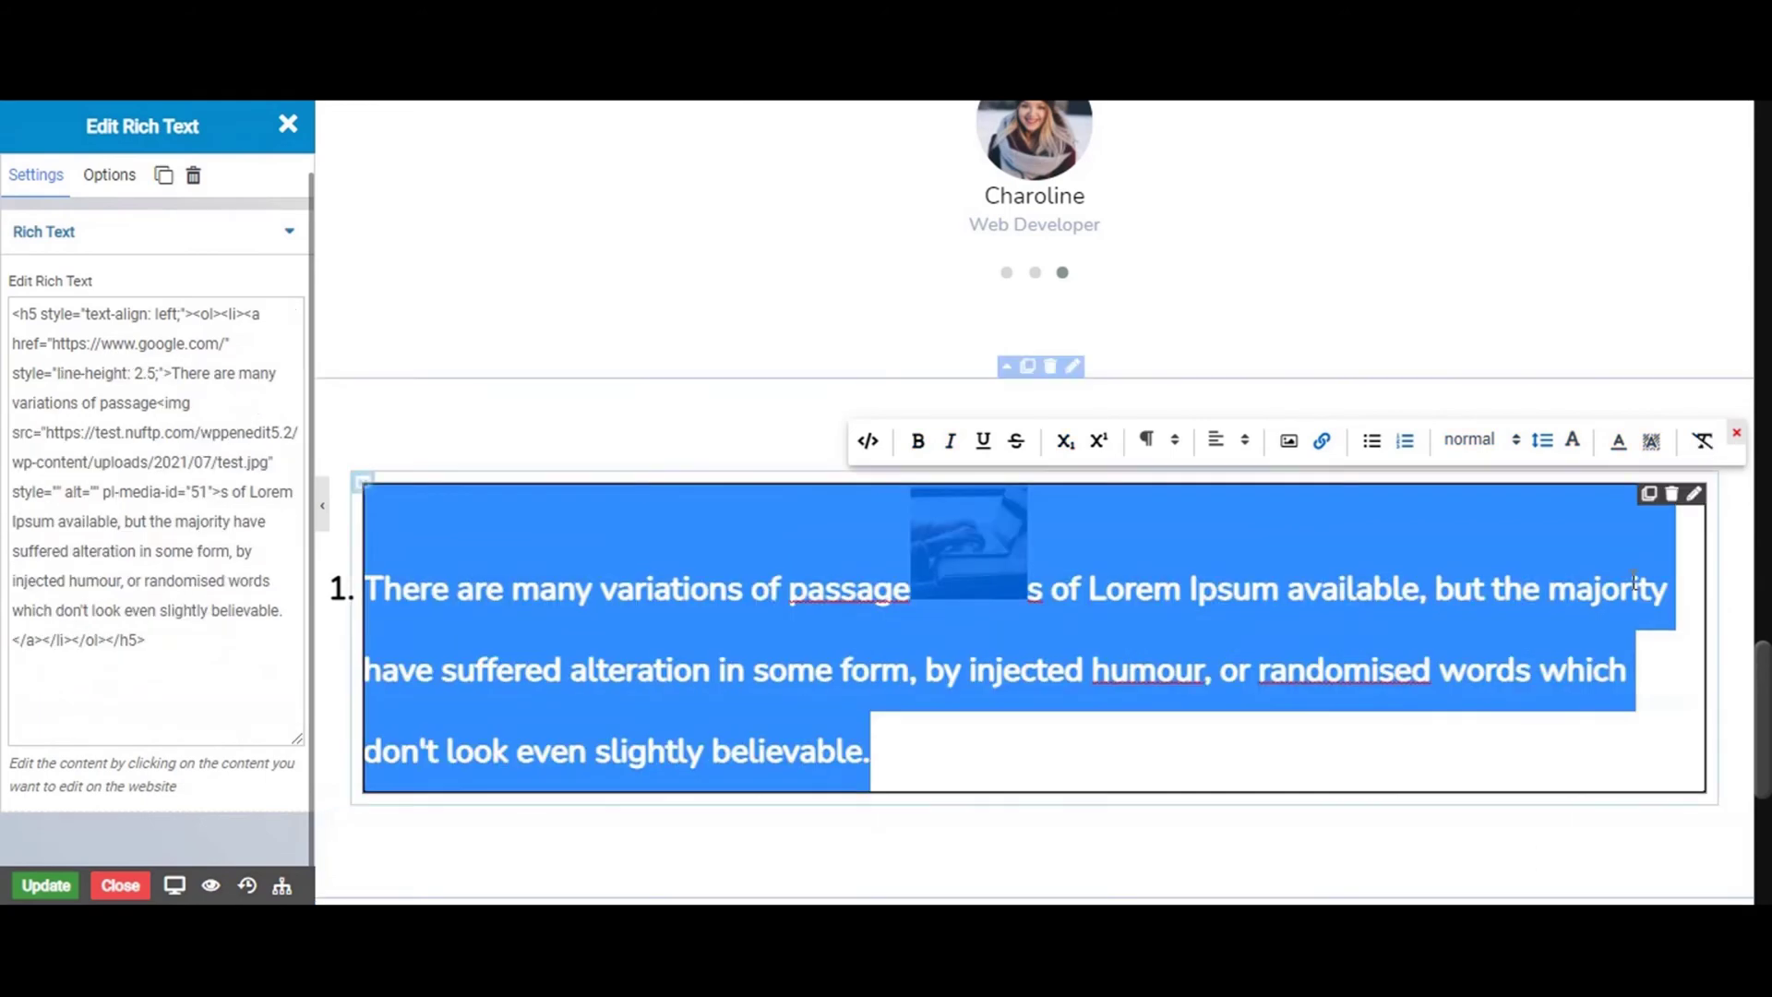
click(1486, 670)
Delete the inline image at the end of the paragraph
click(1202, 709)
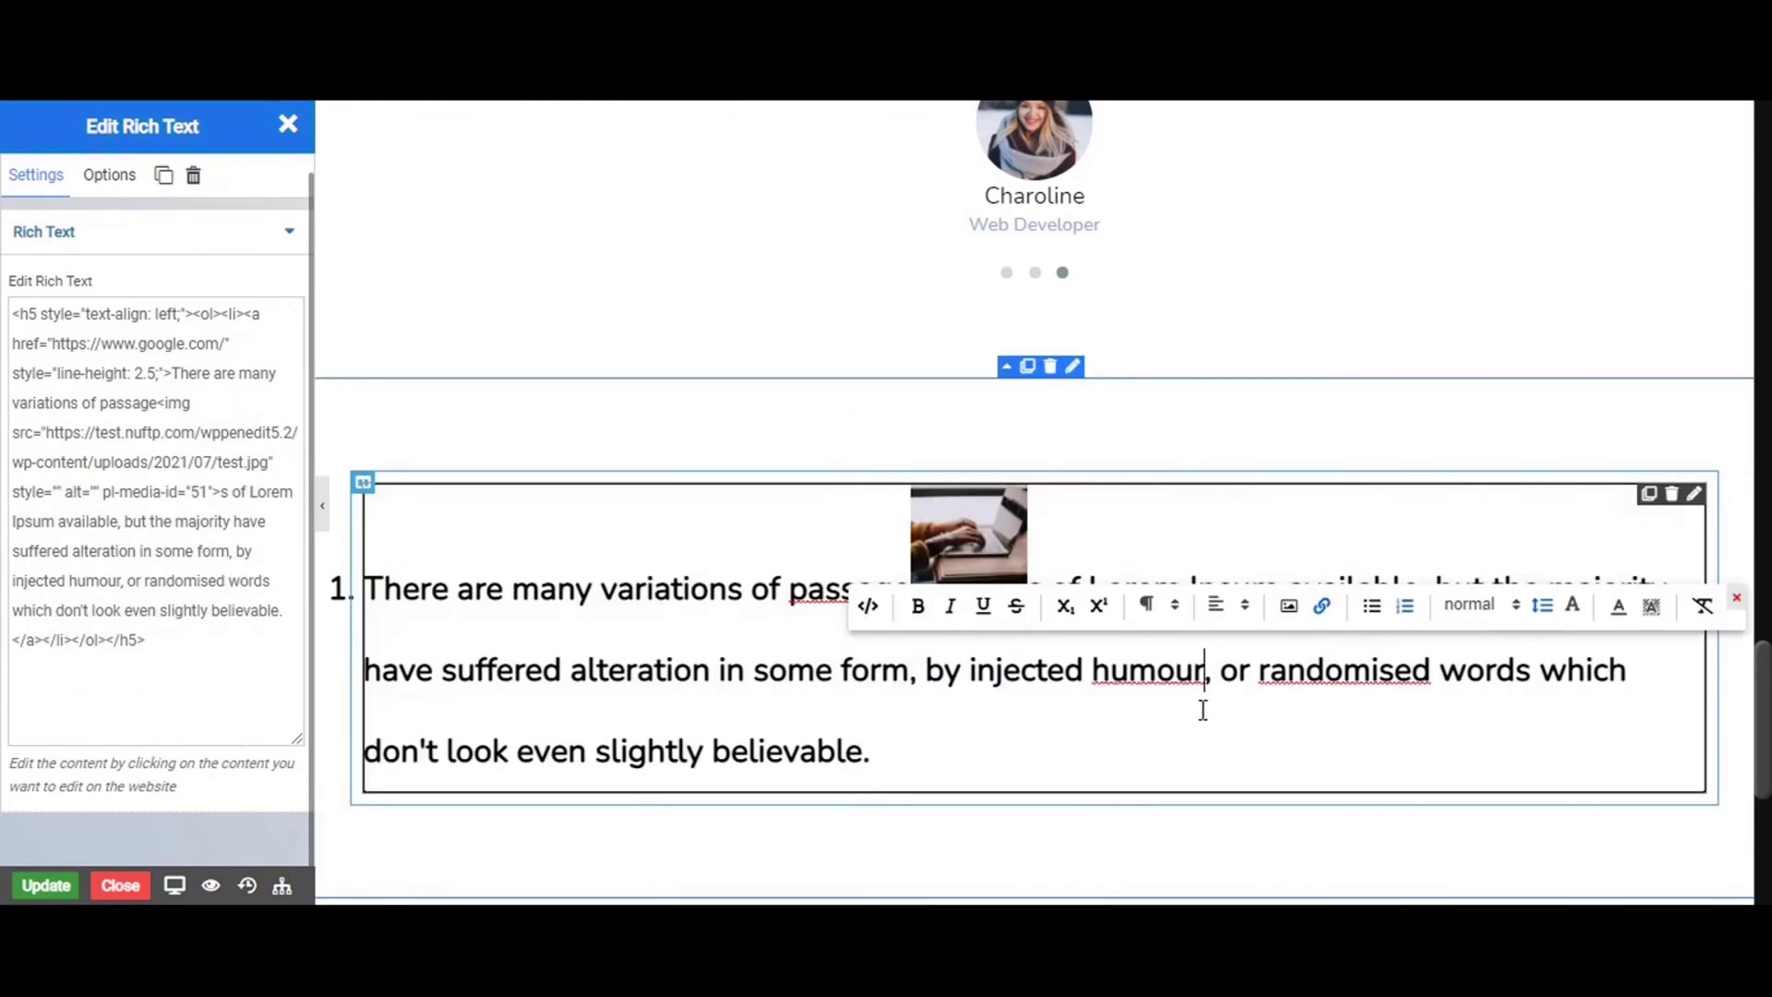
click(1166, 748)
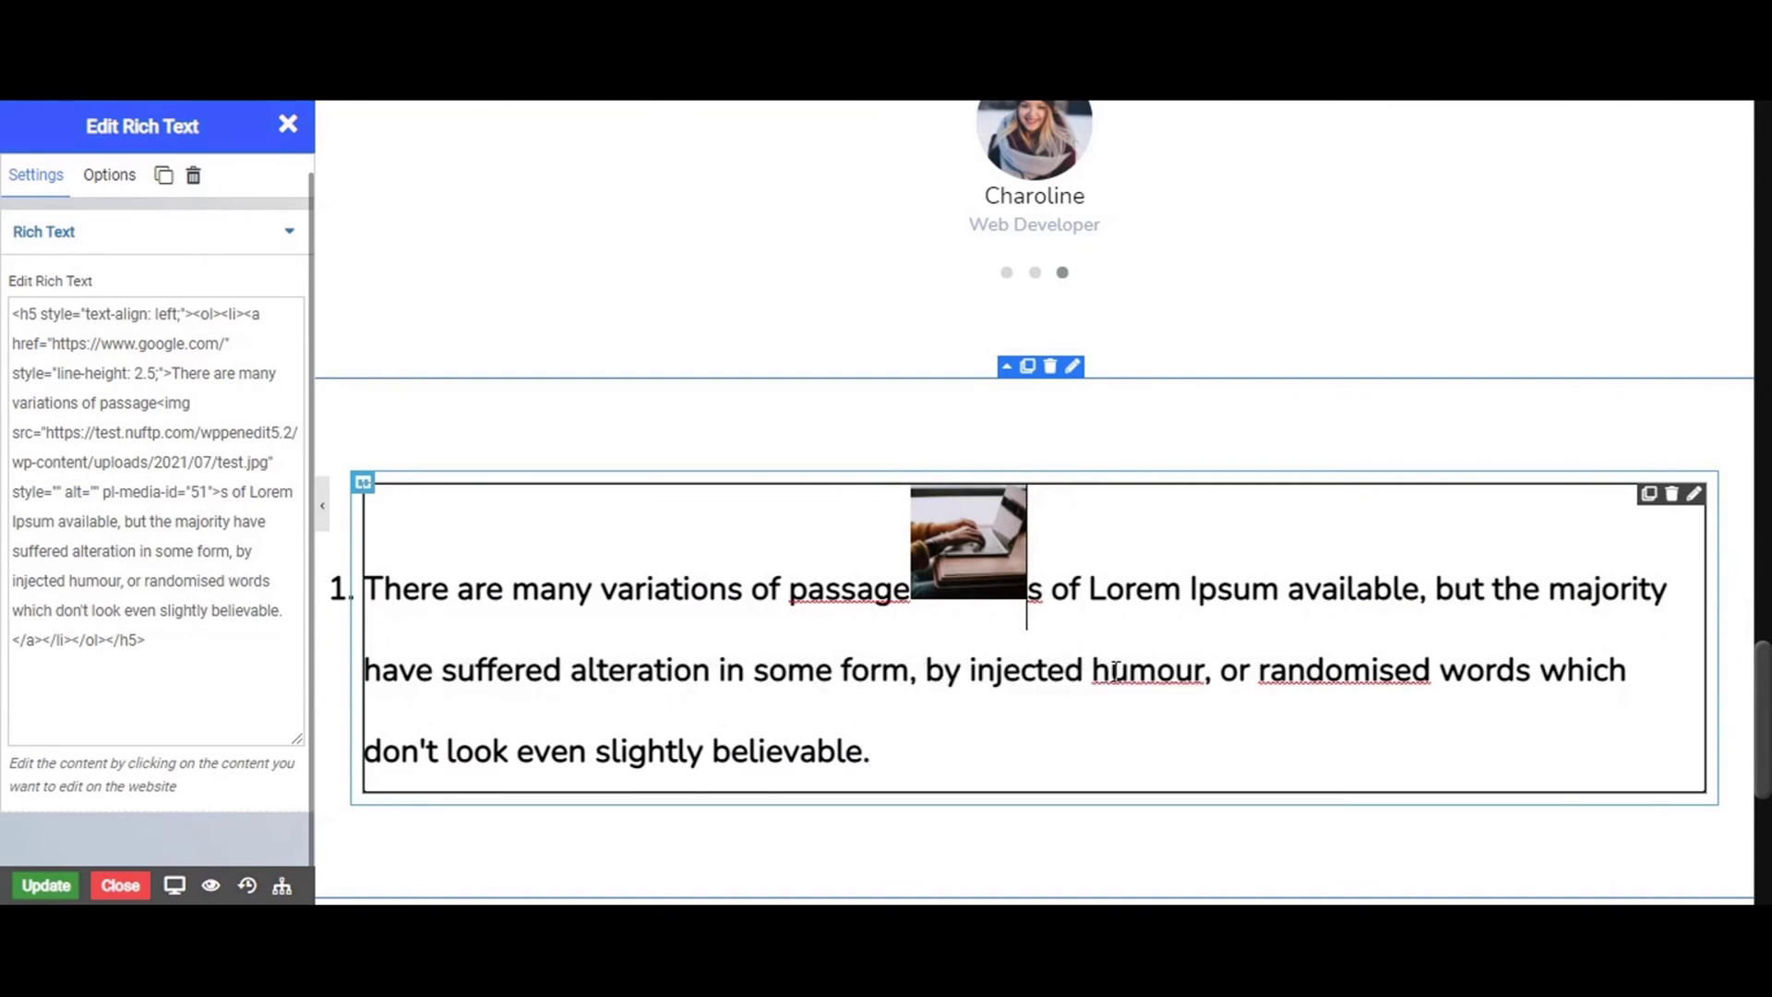
key(BackSpace)
click(1063, 682)
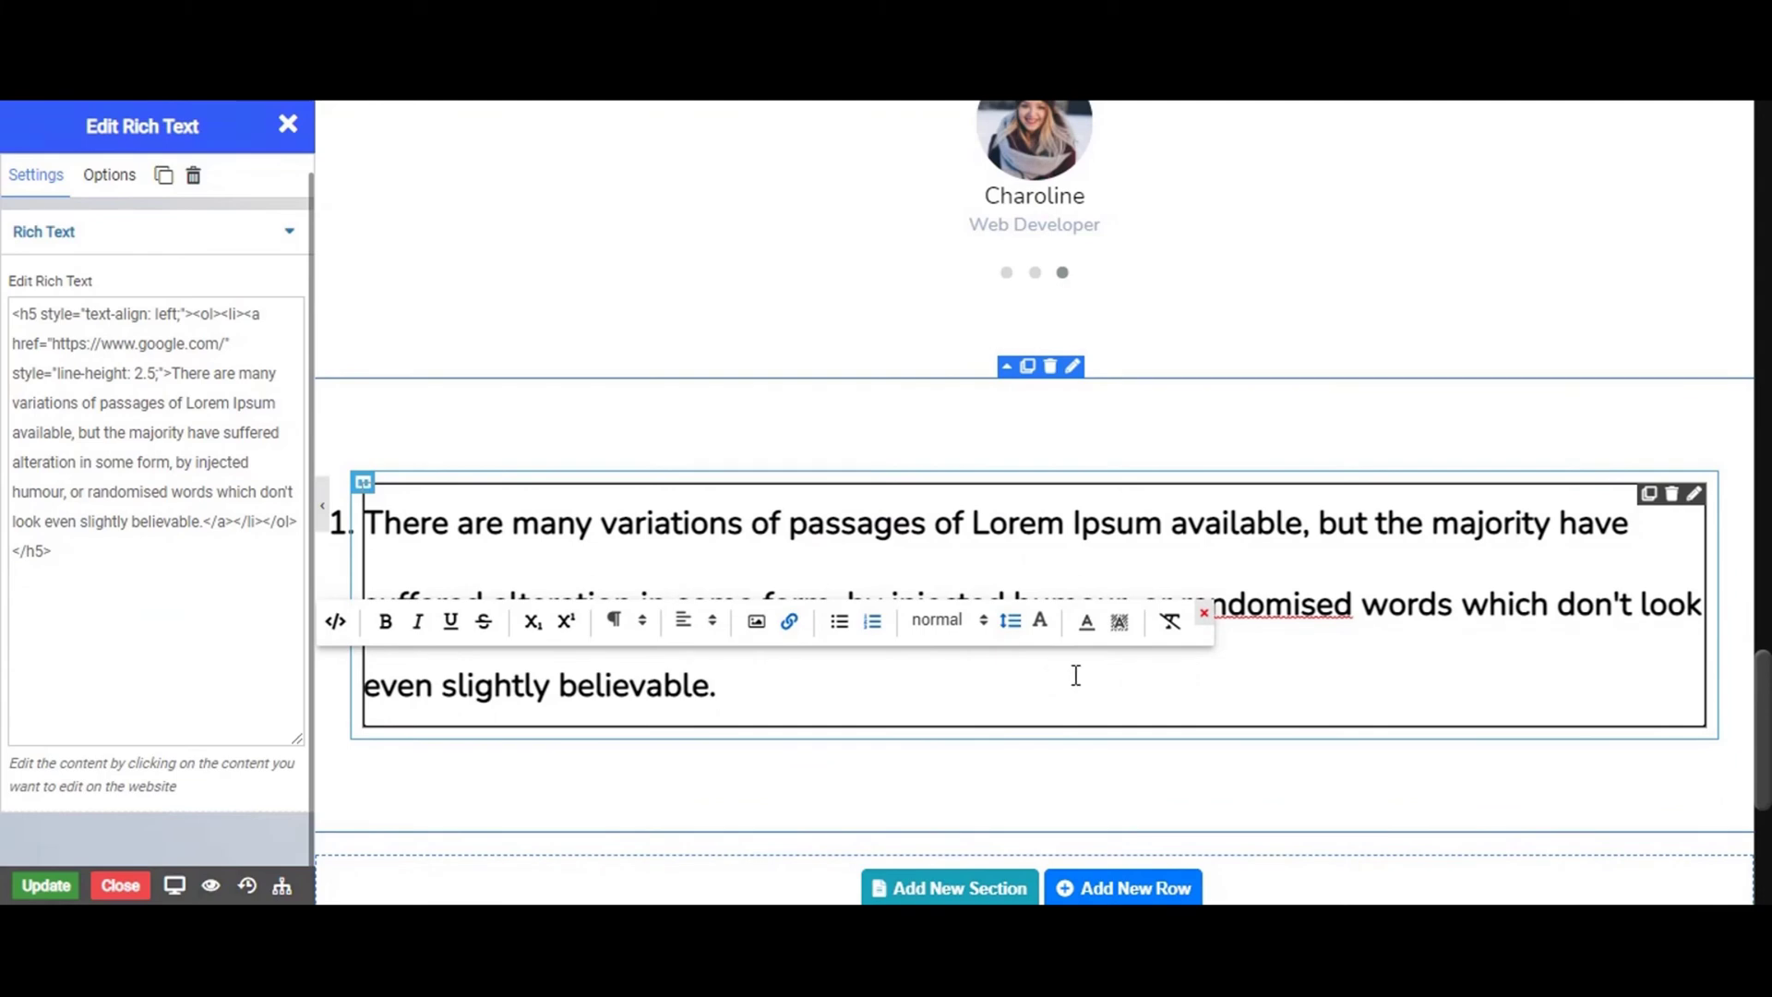
click(1206, 615)
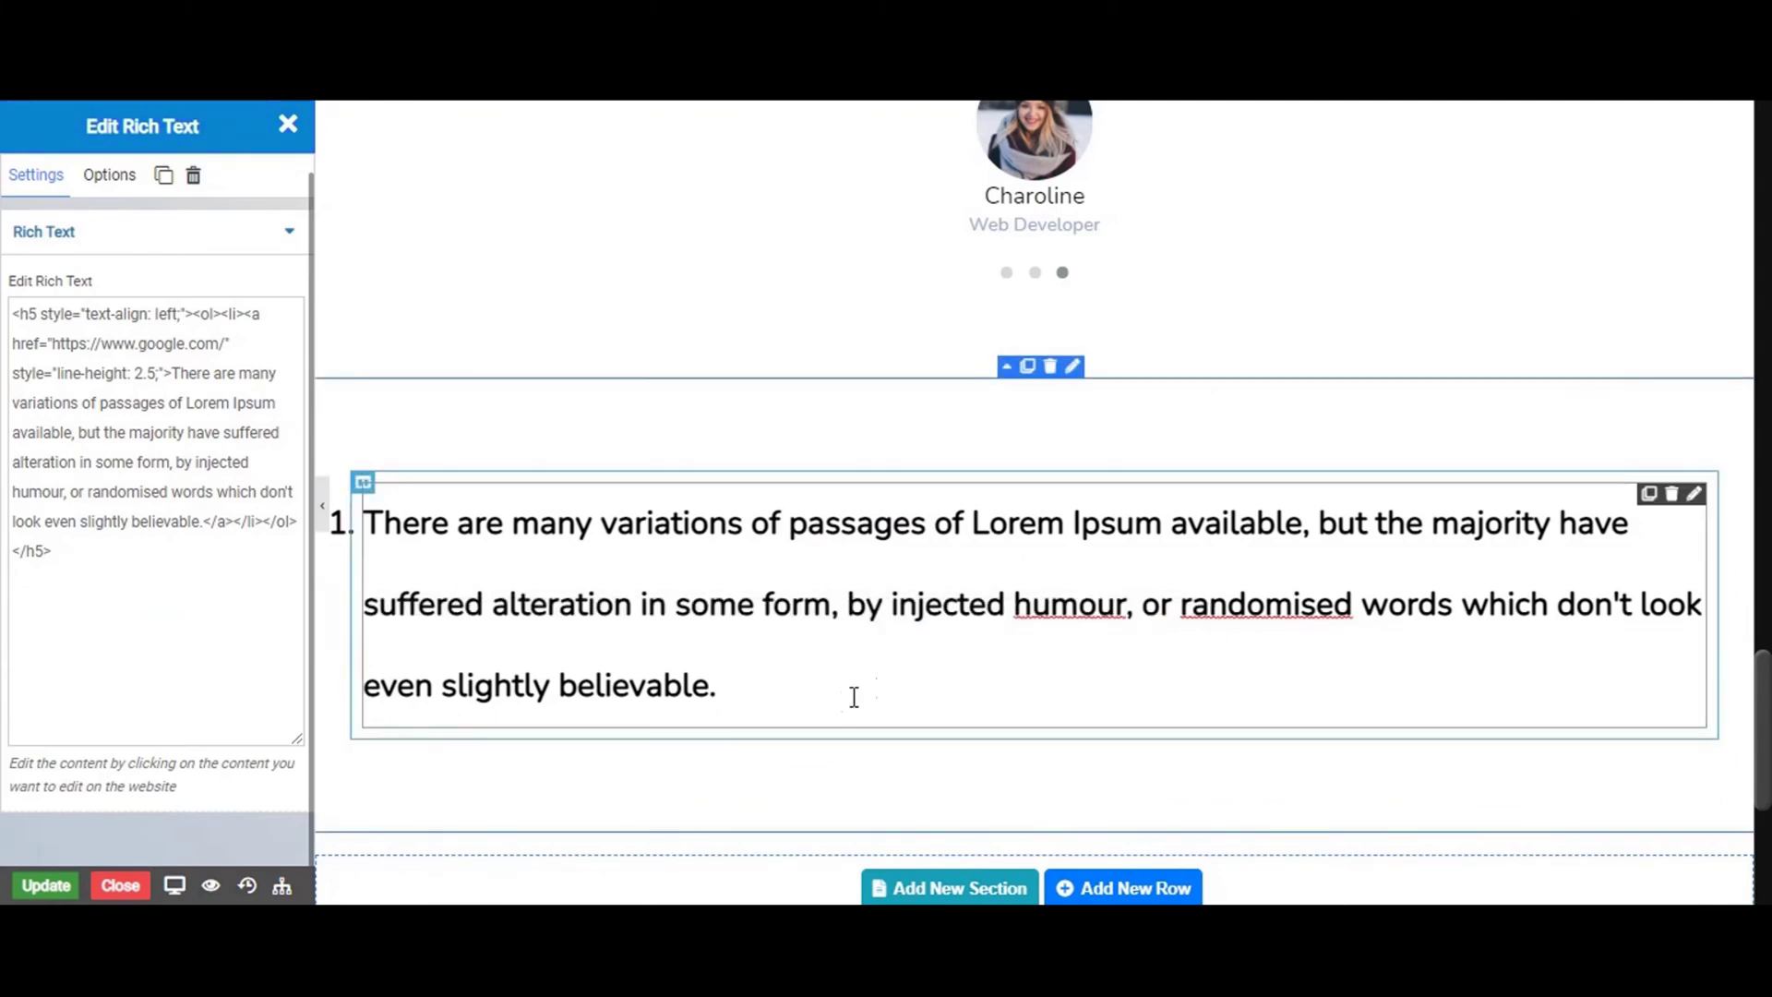
scroll(853, 697, down, 3)
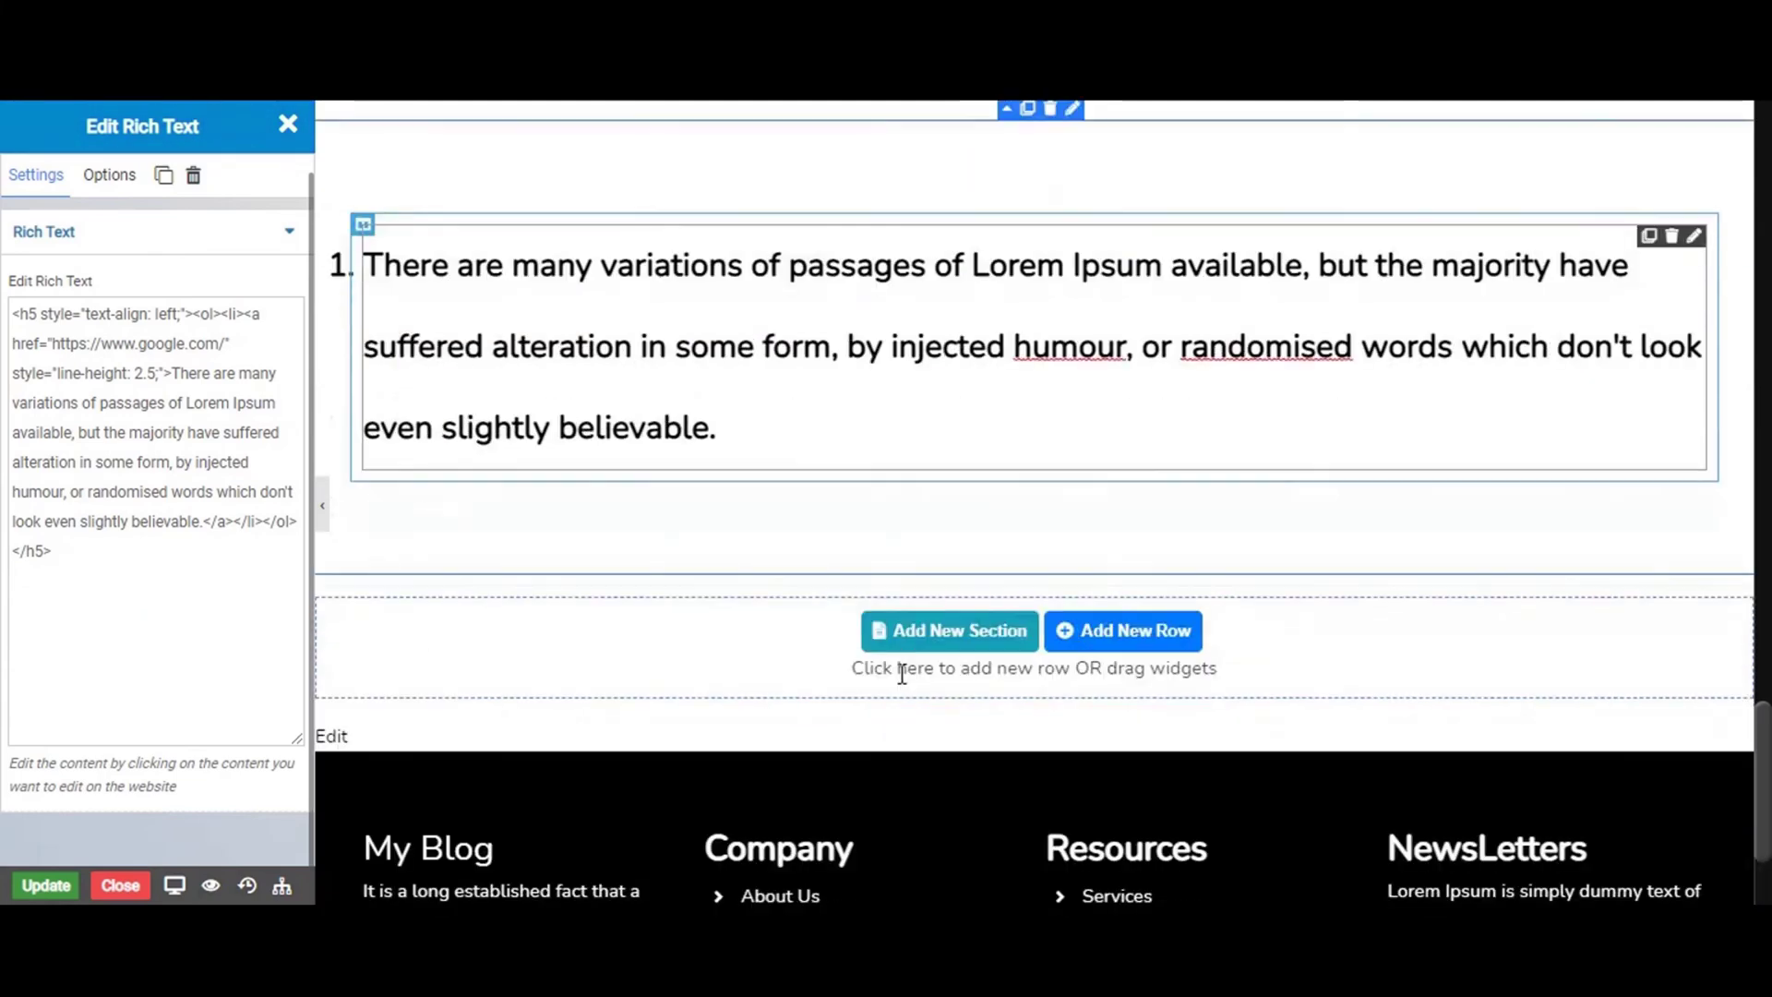
Add a row below the paragraph and drop a Column widget in to make two columns
click(1134, 644)
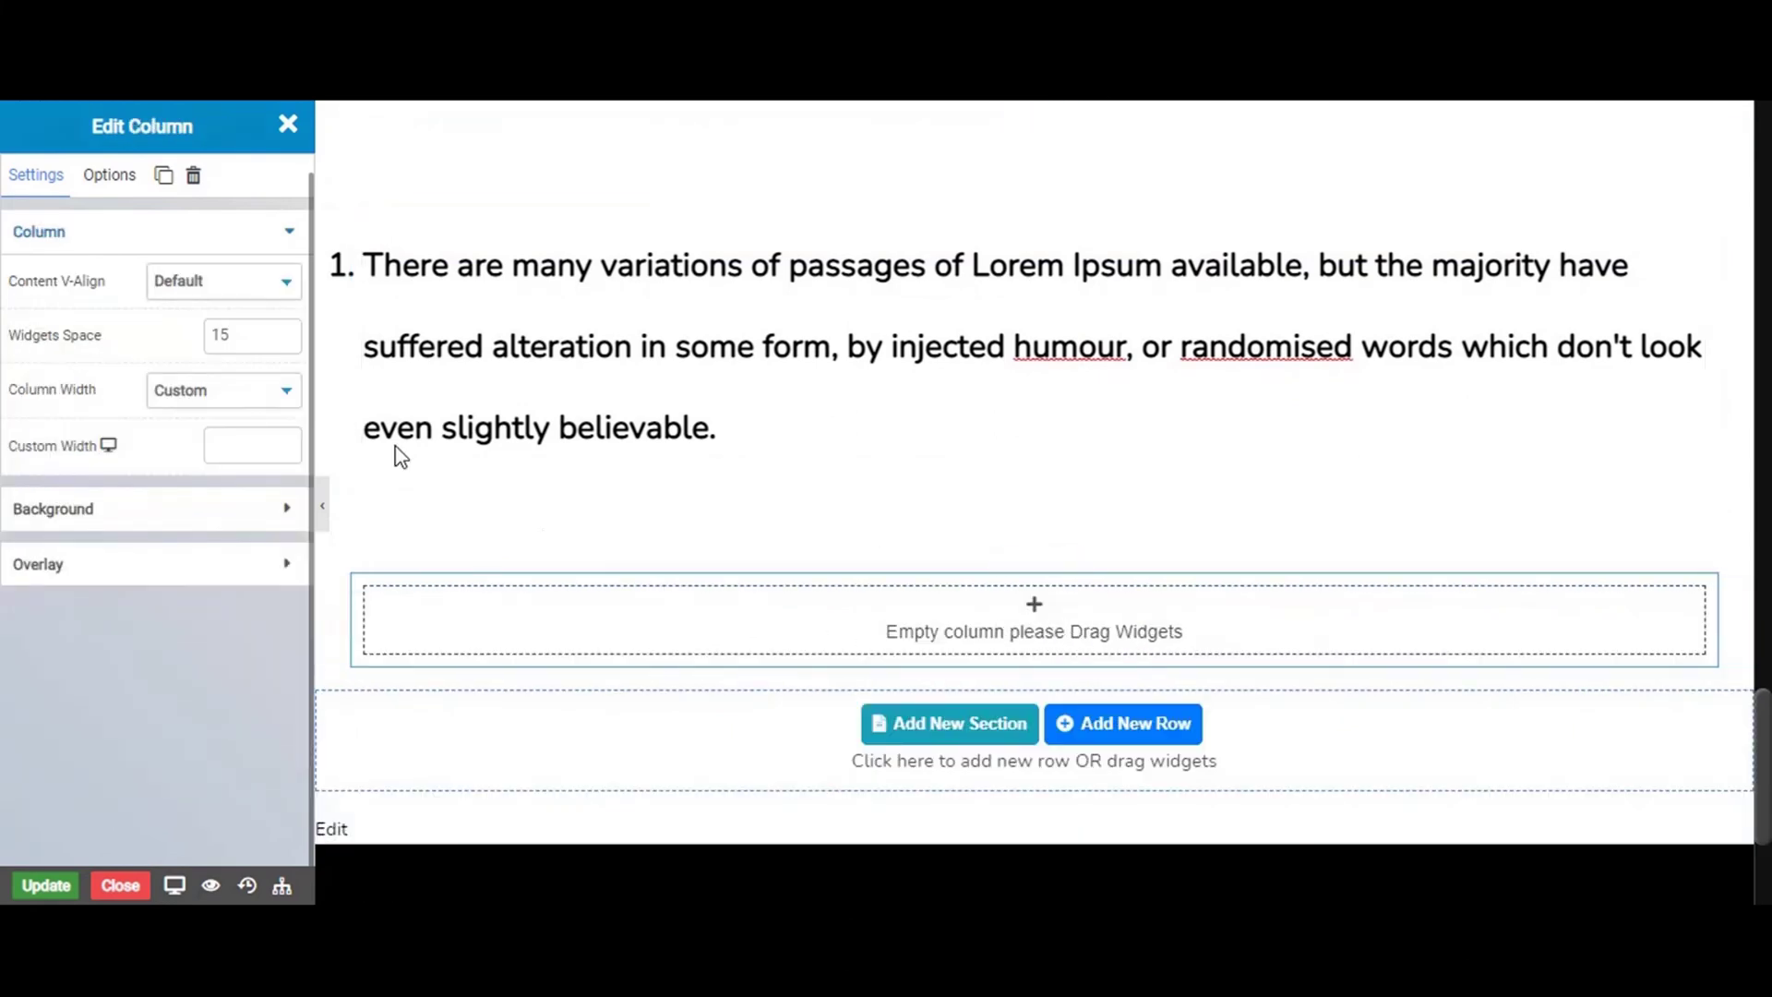
click(288, 123)
drag(222, 347, 418, 620)
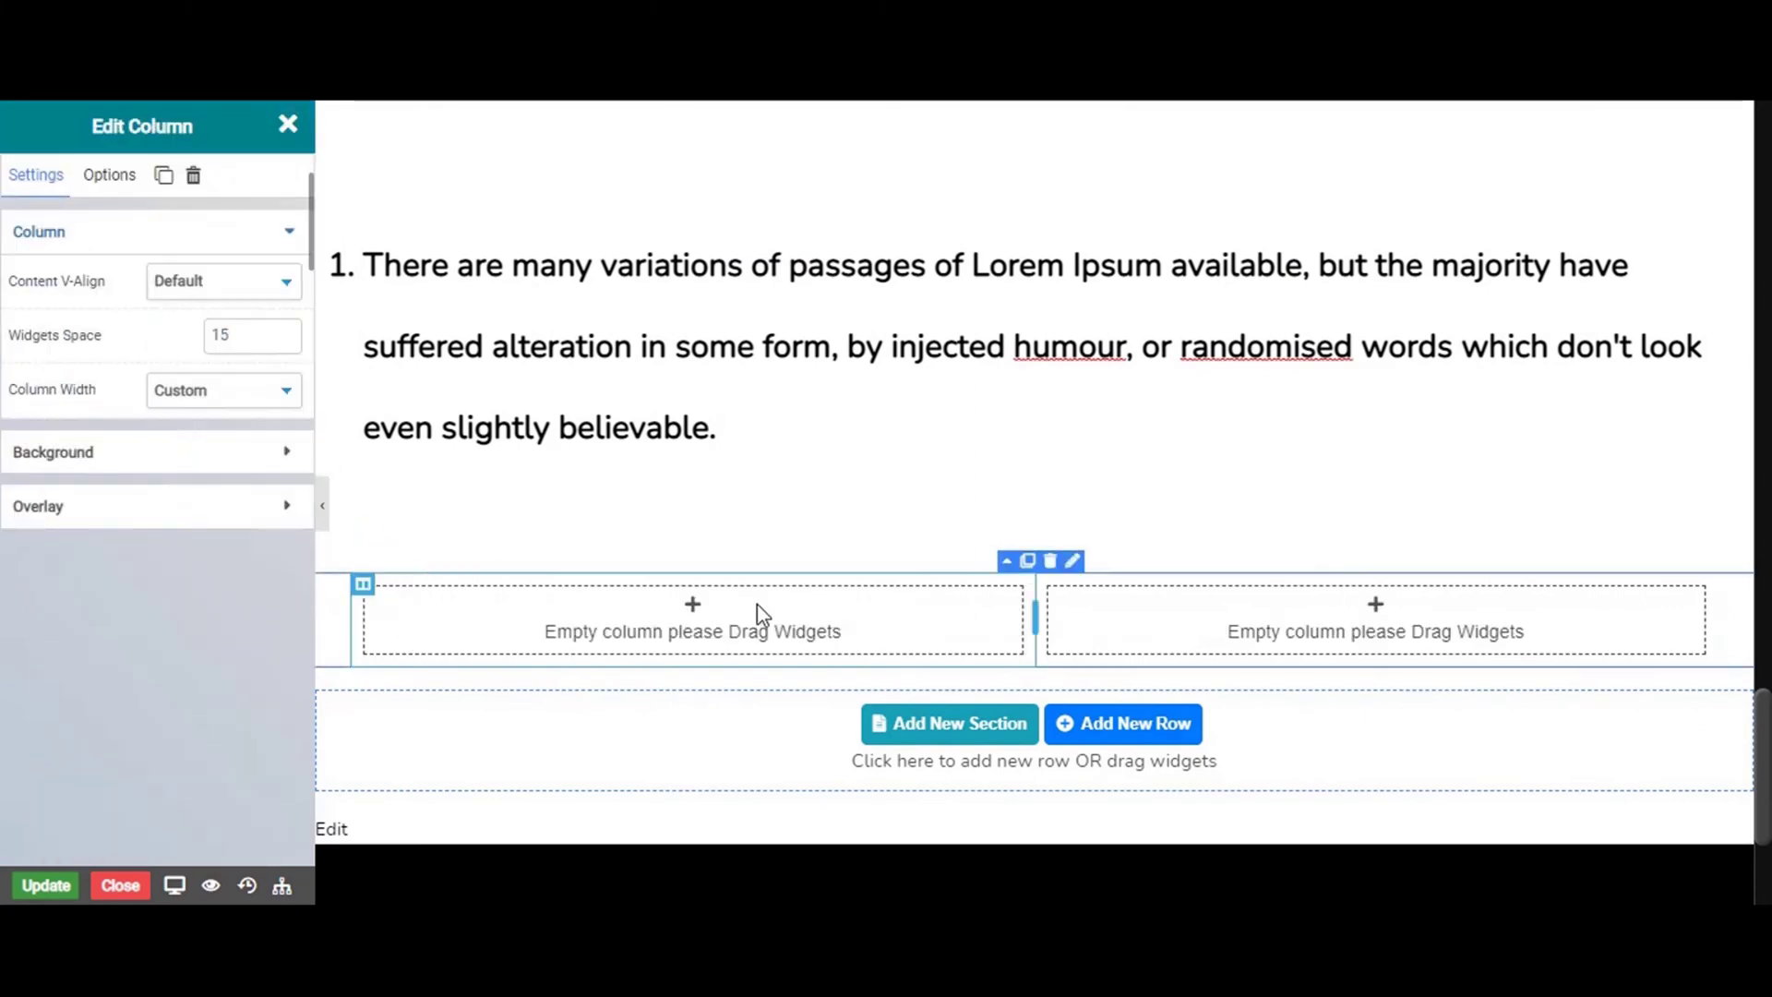
Find the Icon Box widget by searching 'ico' and drop it into the left column
click(288, 125)
click(130, 239)
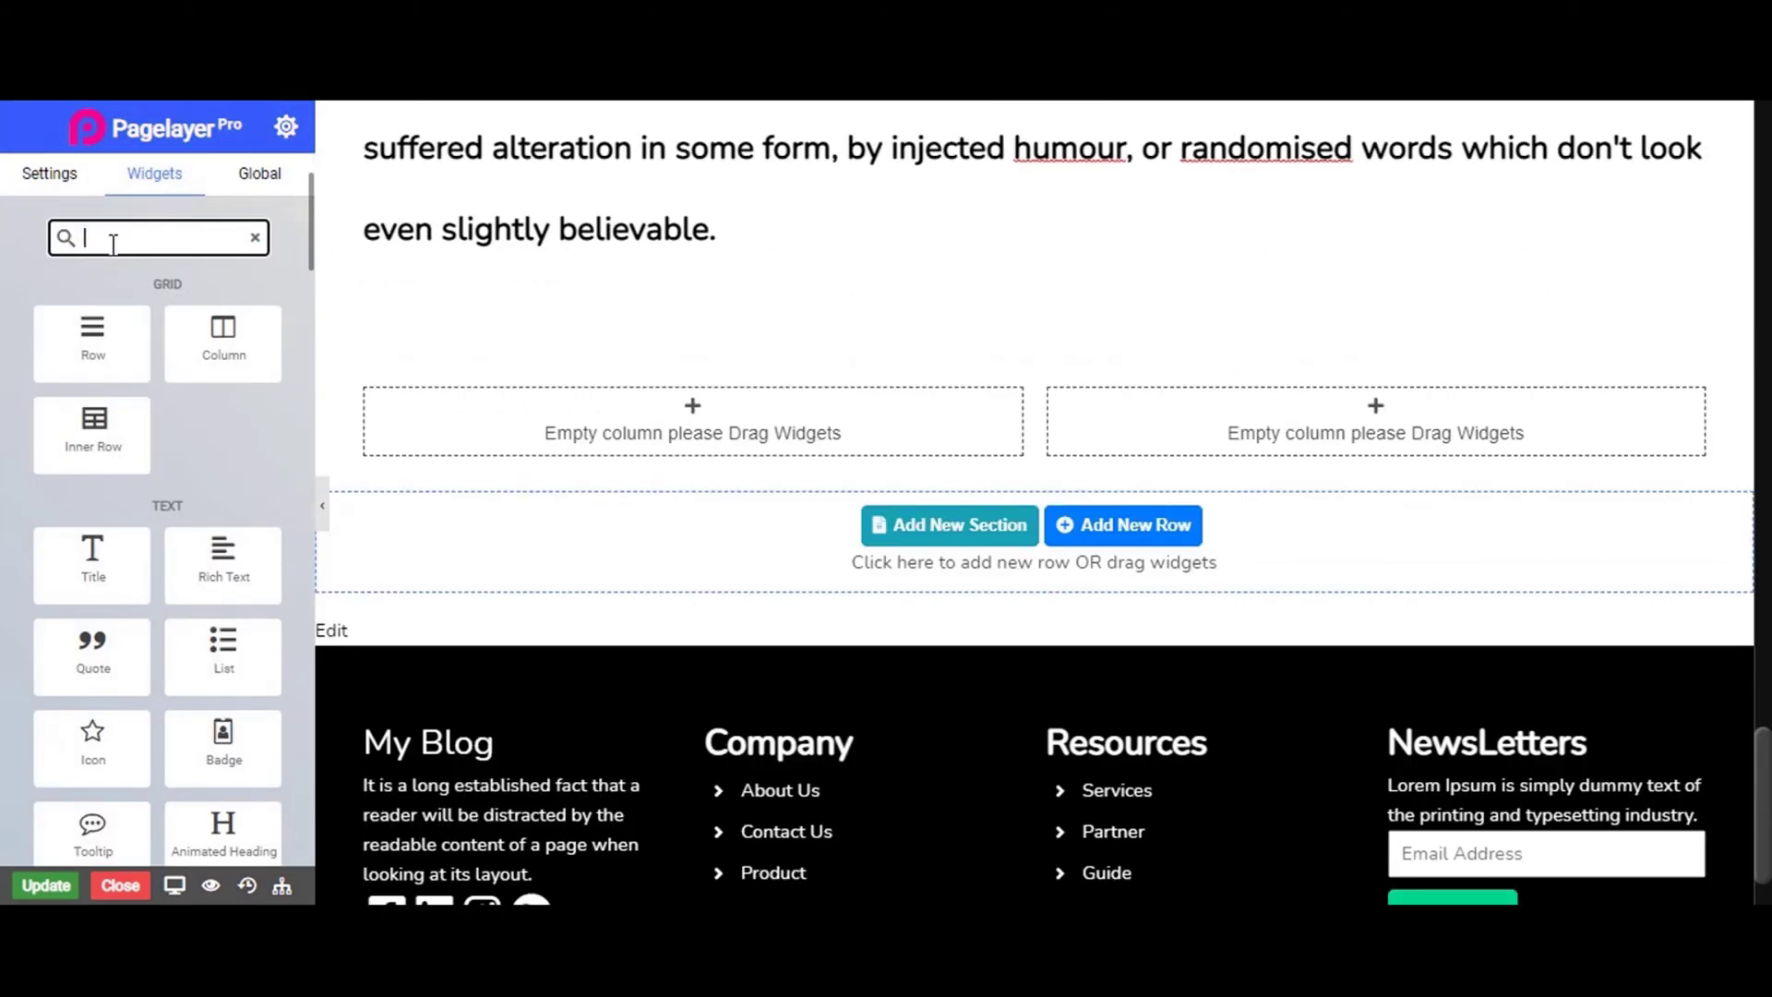
text(ico)
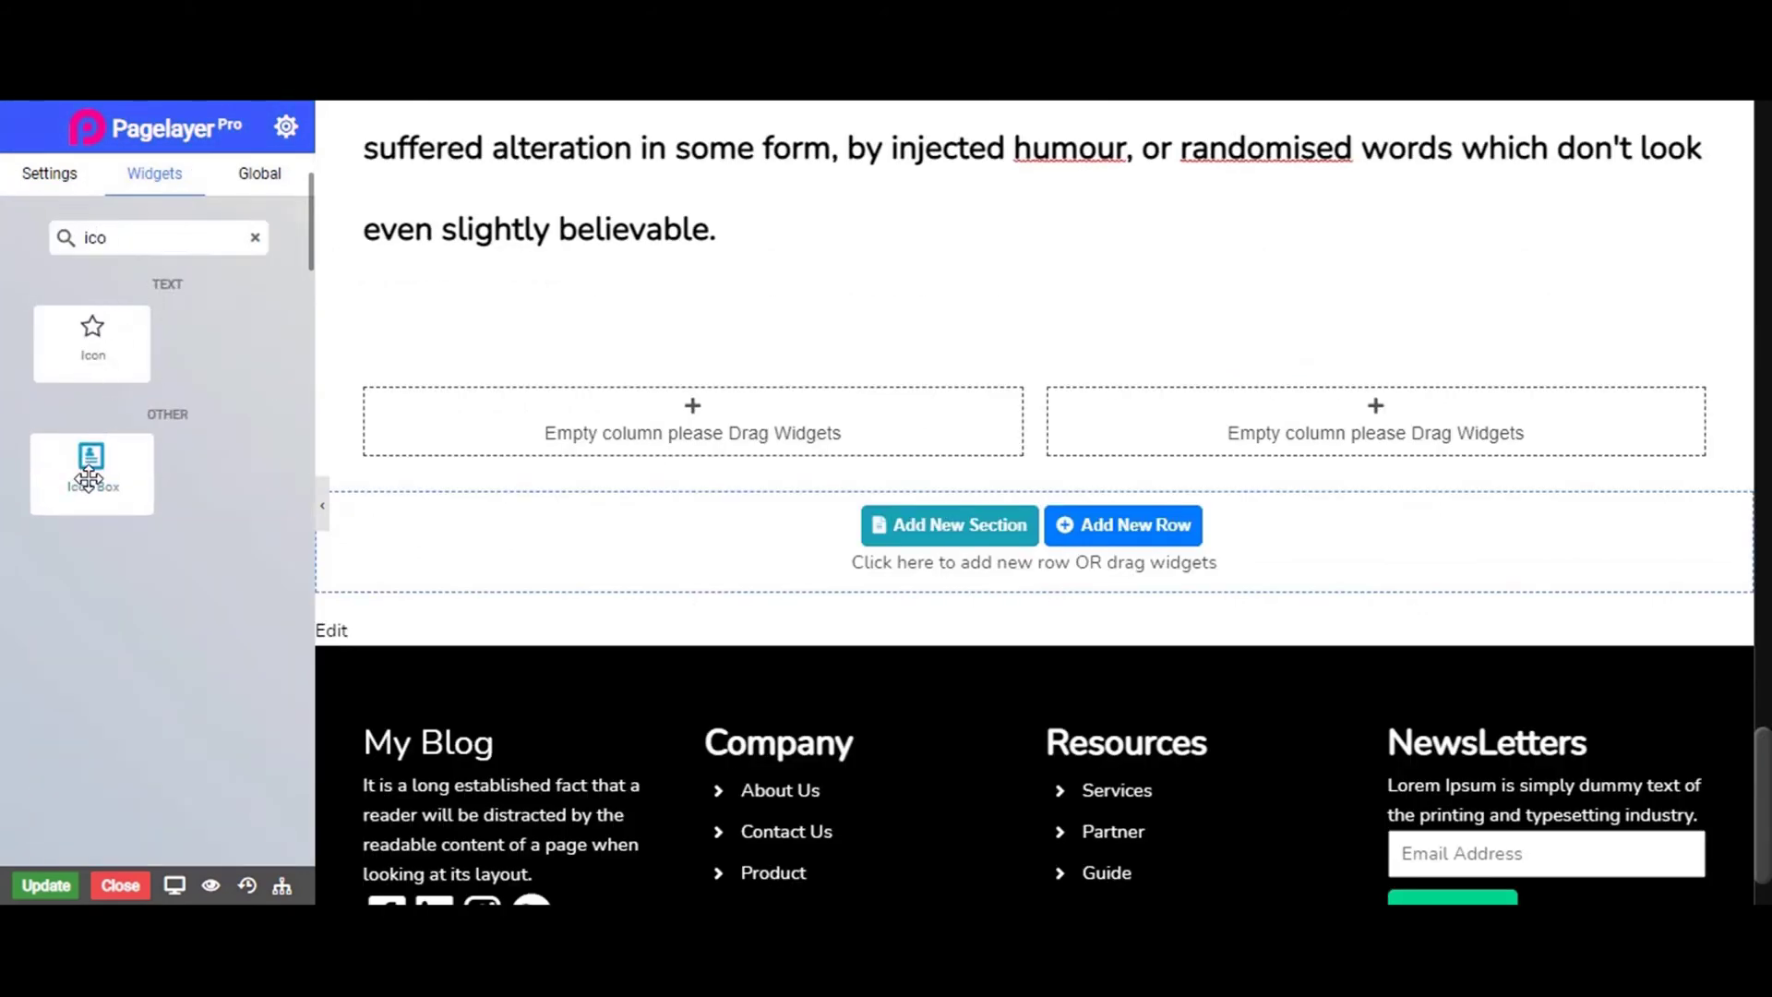
drag(89, 477, 495, 422)
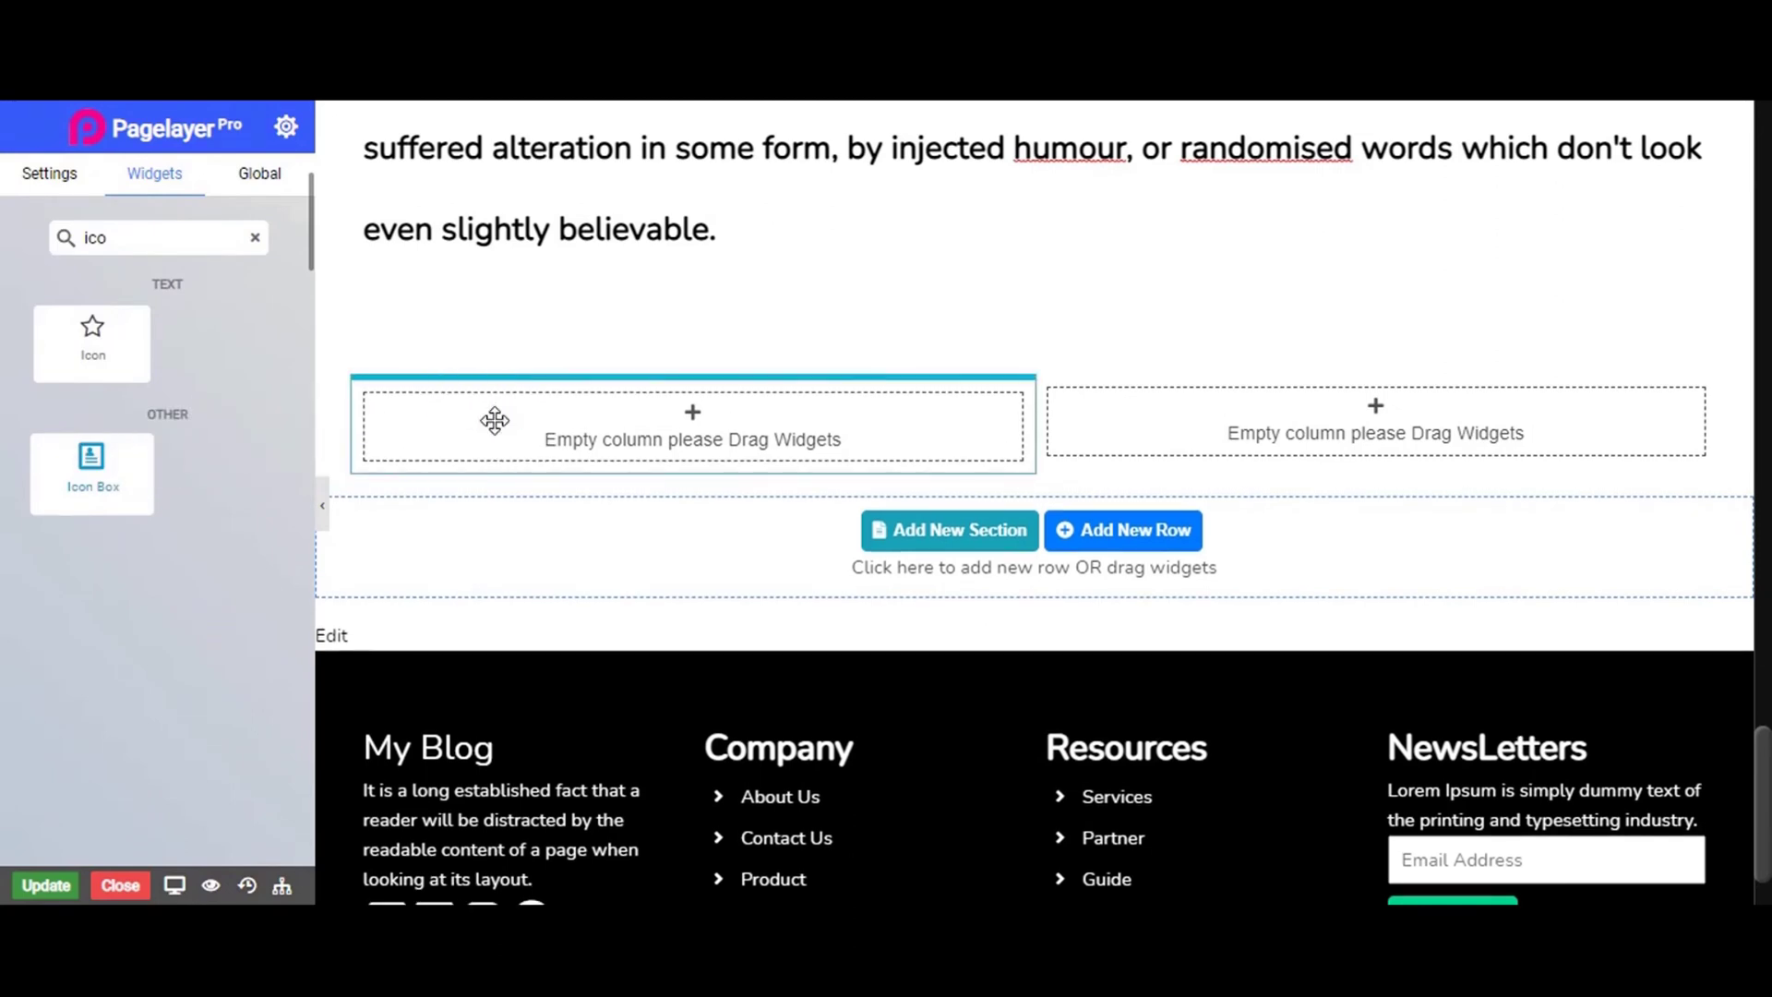
drag(494, 421, 499, 431)
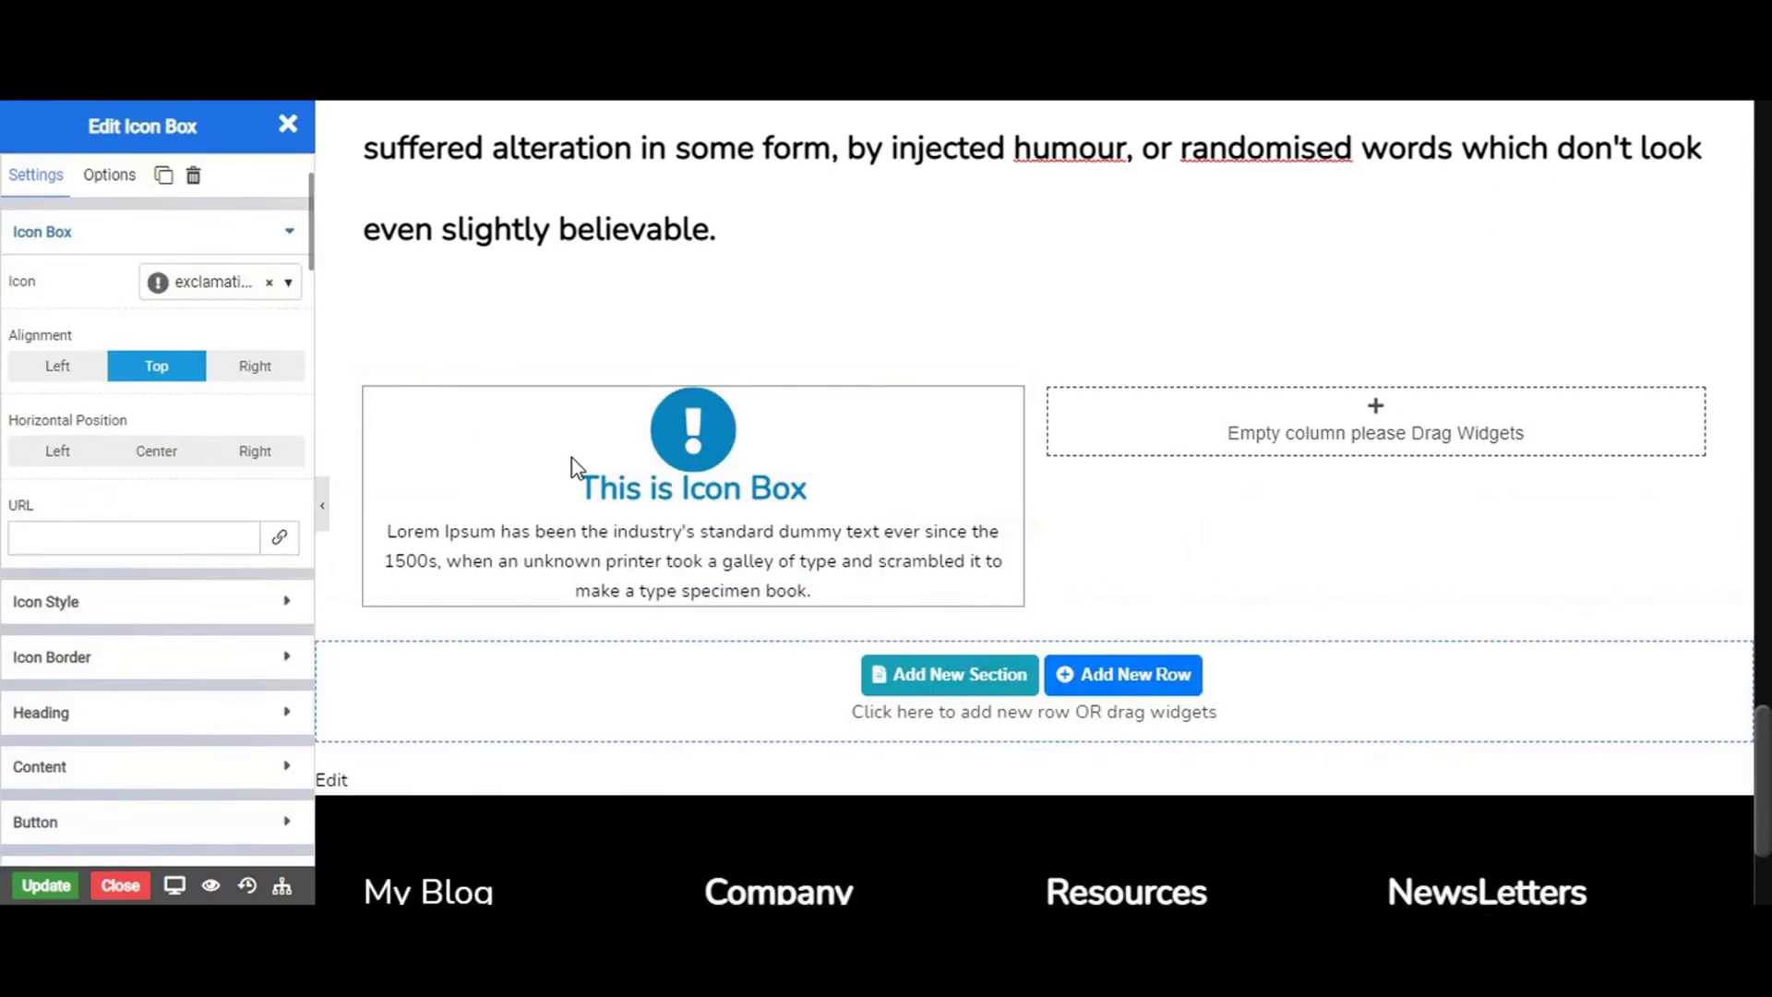
Choose the 'code' icon for the icon box
click(288, 283)
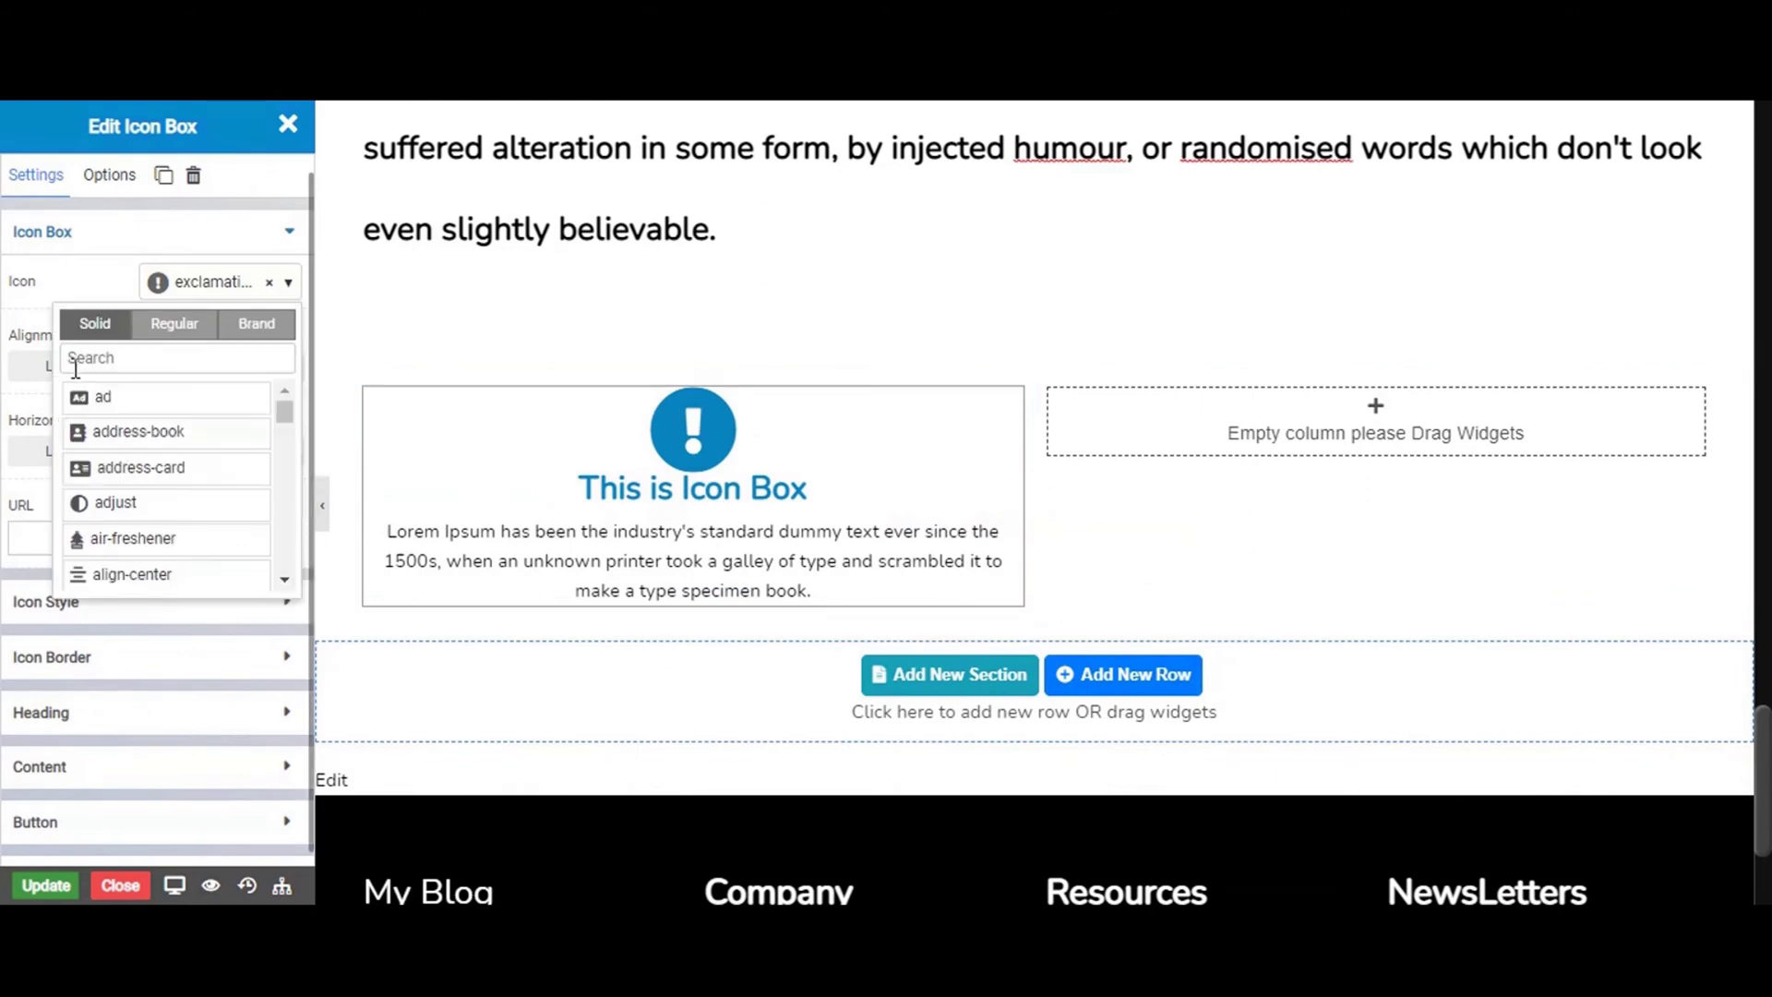
click(119, 360)
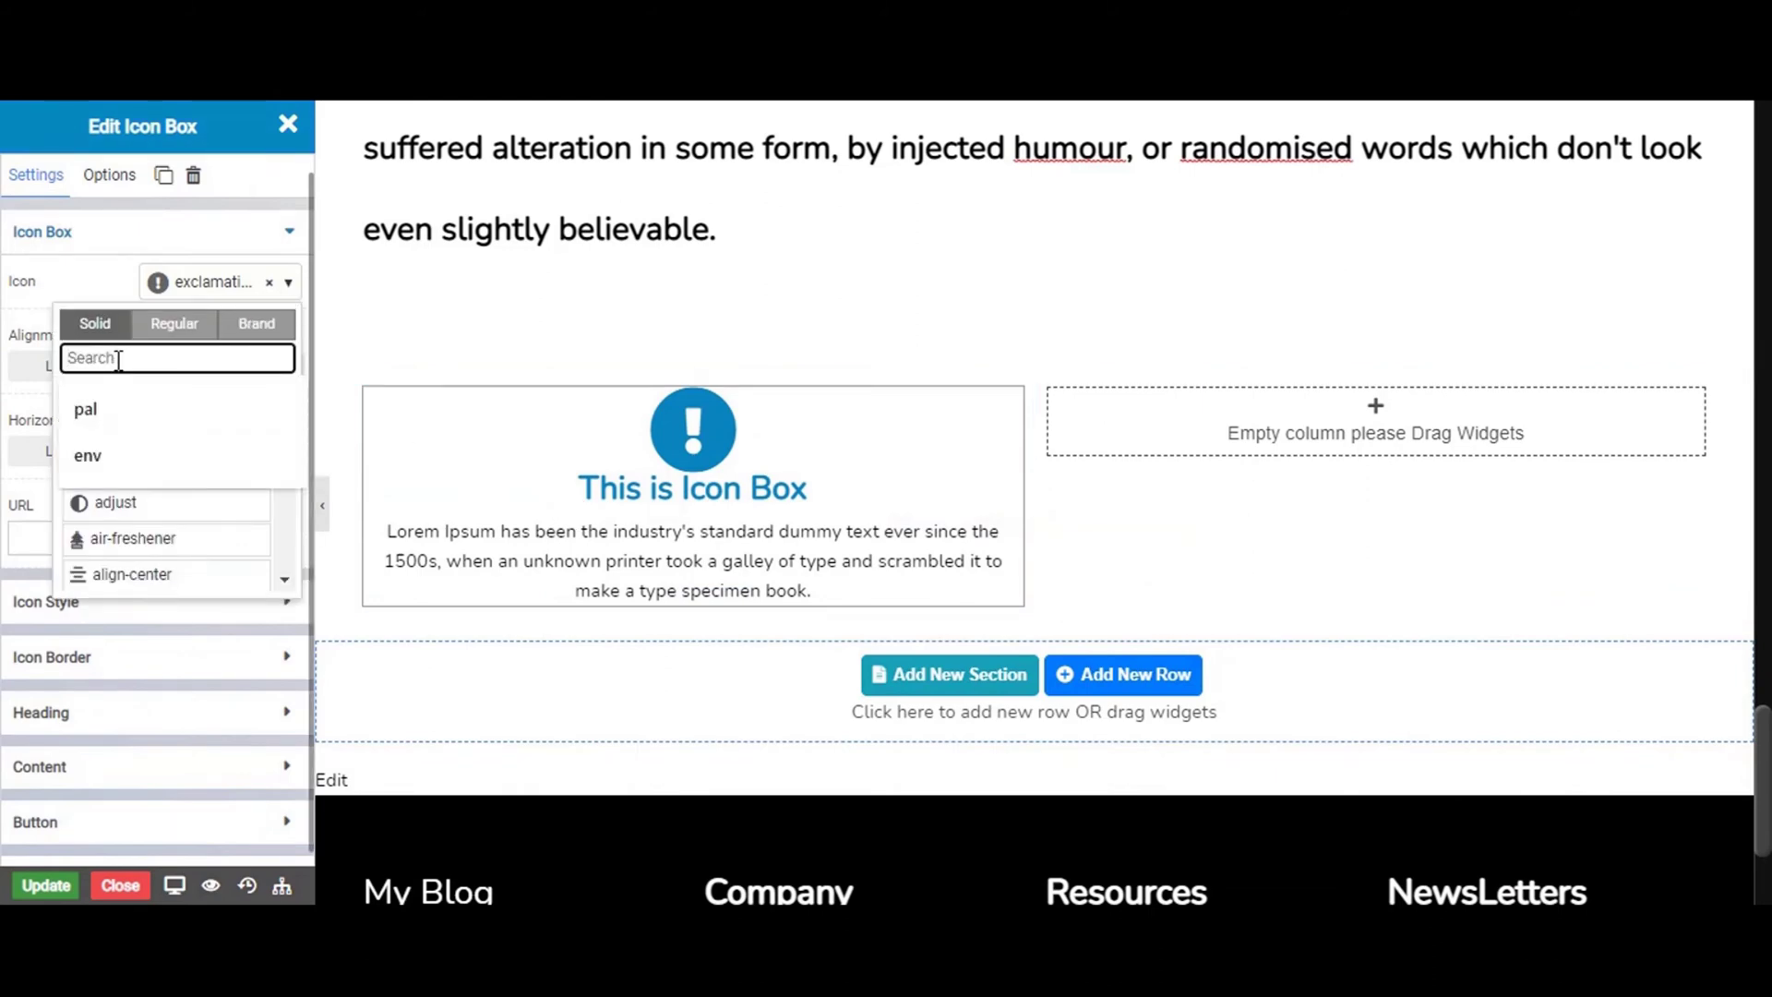
text(code)
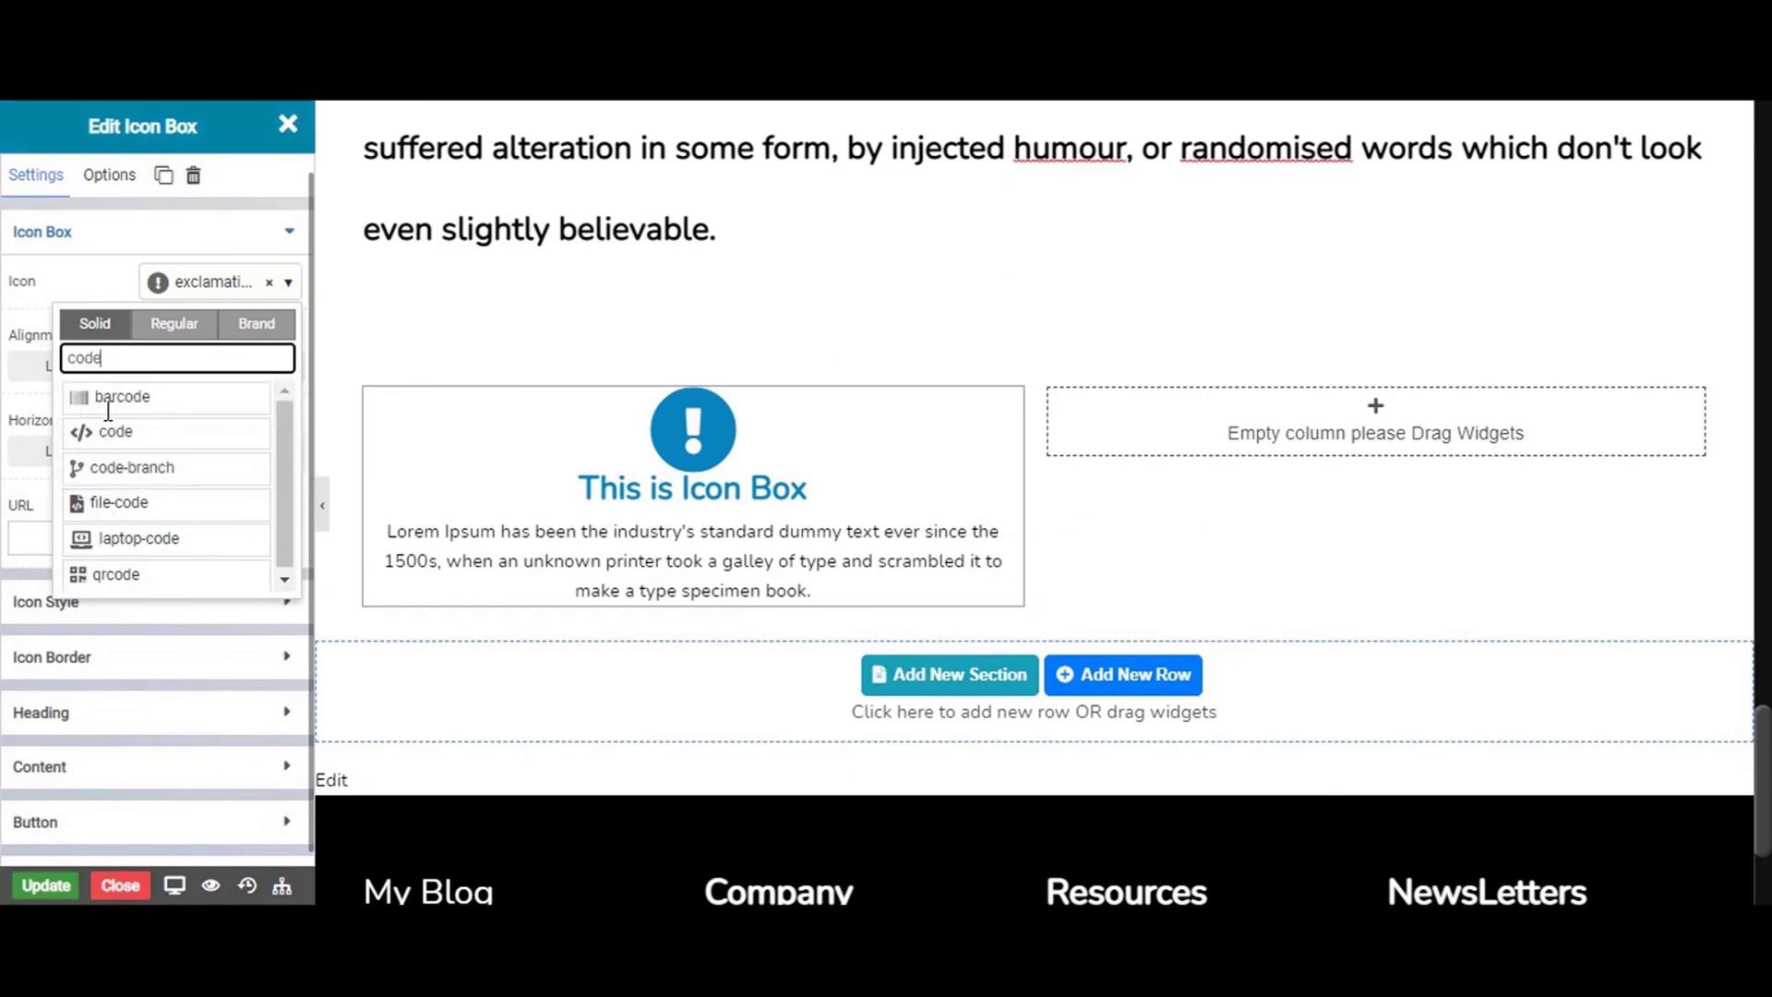
click(101, 439)
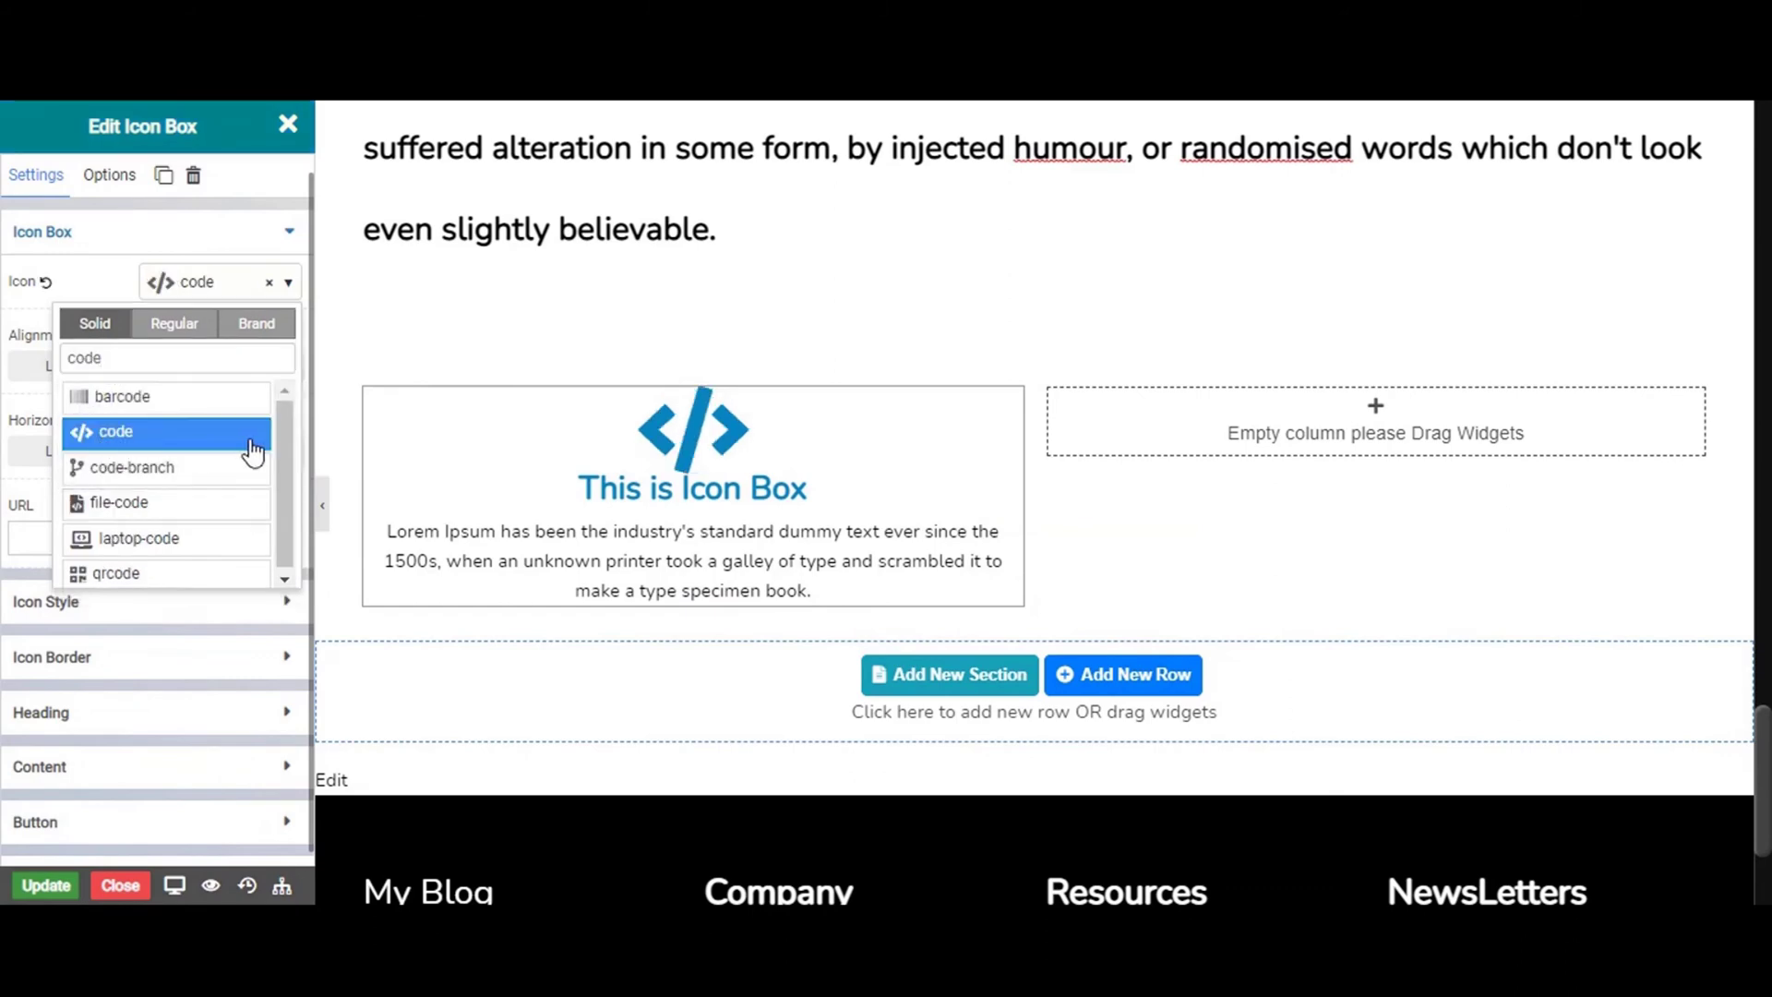
Set the icon spacing to 20 and clear its colour so it shows black
click(69, 609)
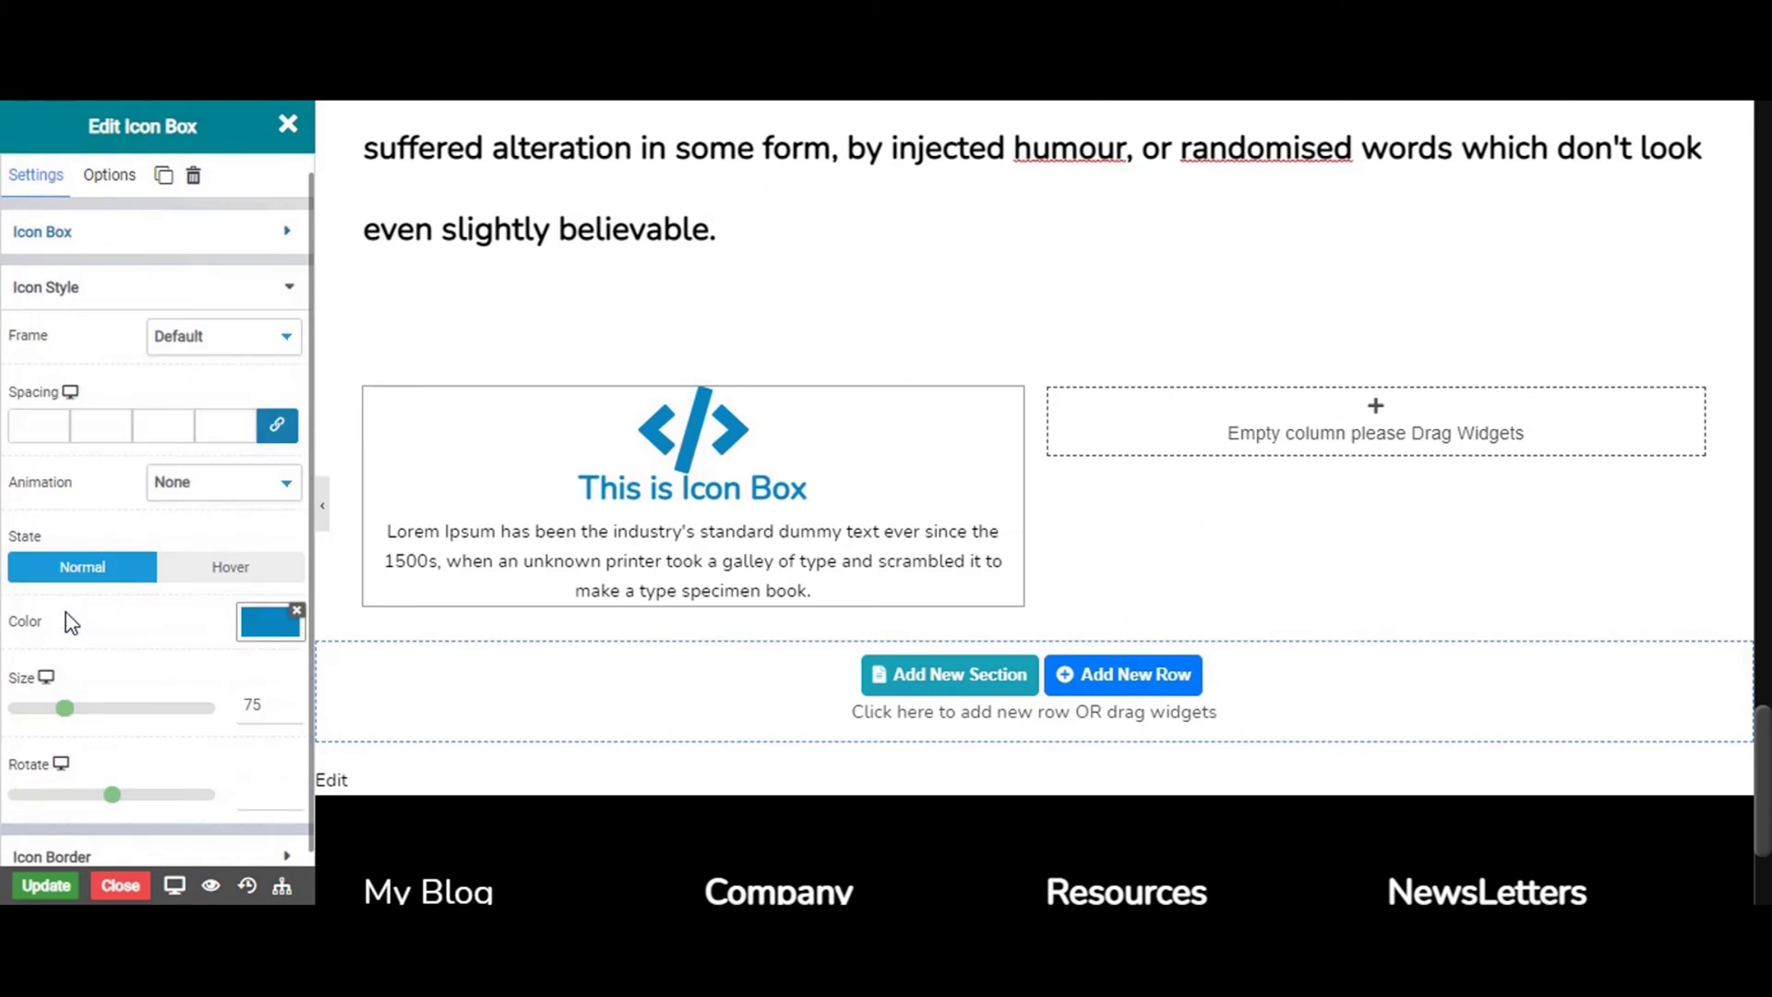
click(32, 430)
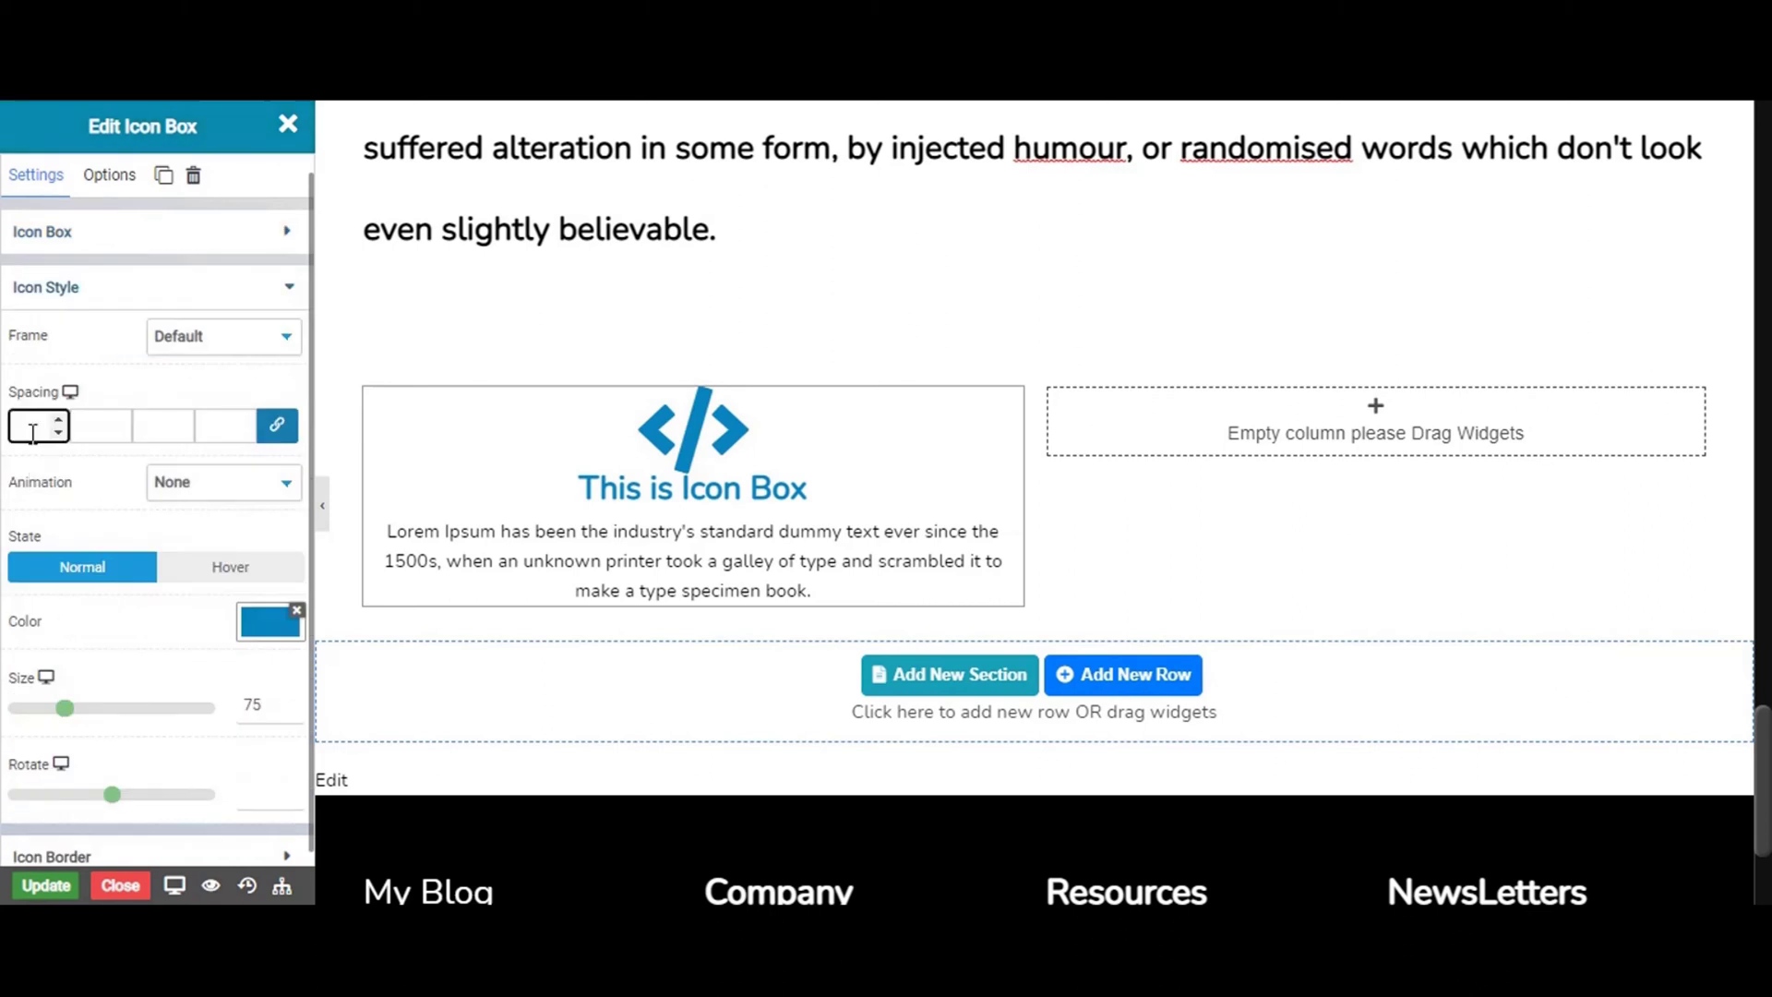
text(20)
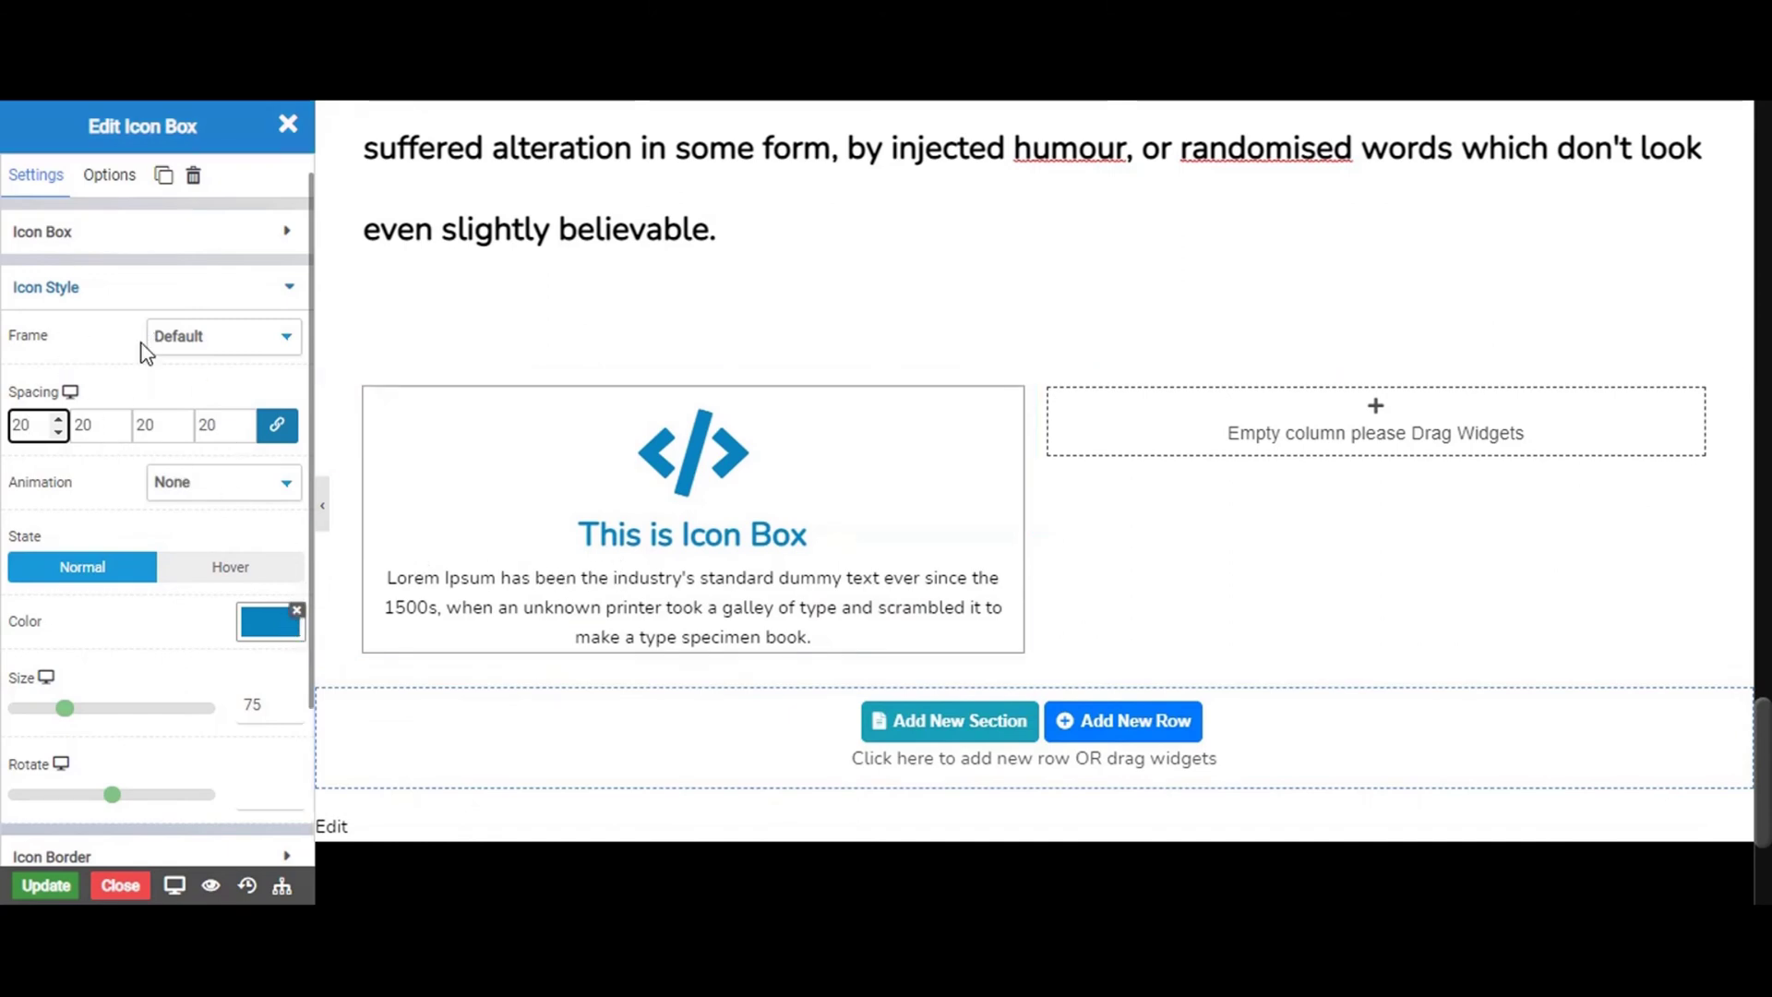
click(296, 611)
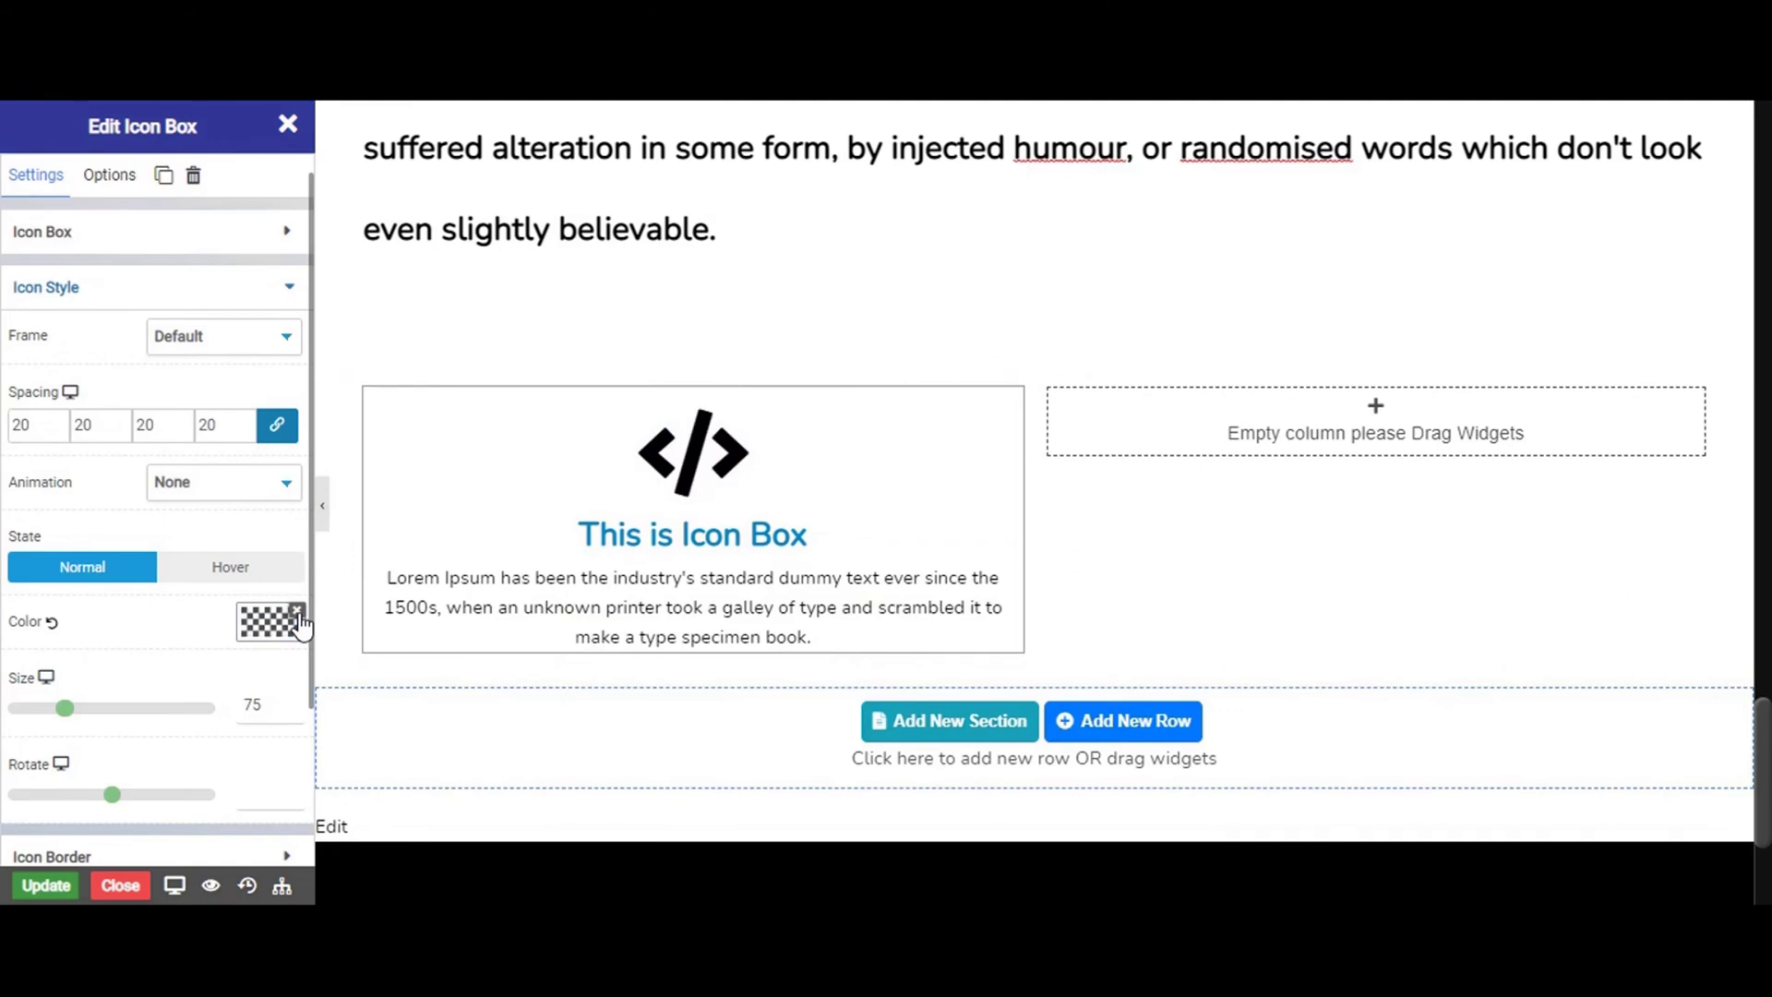
click(192, 295)
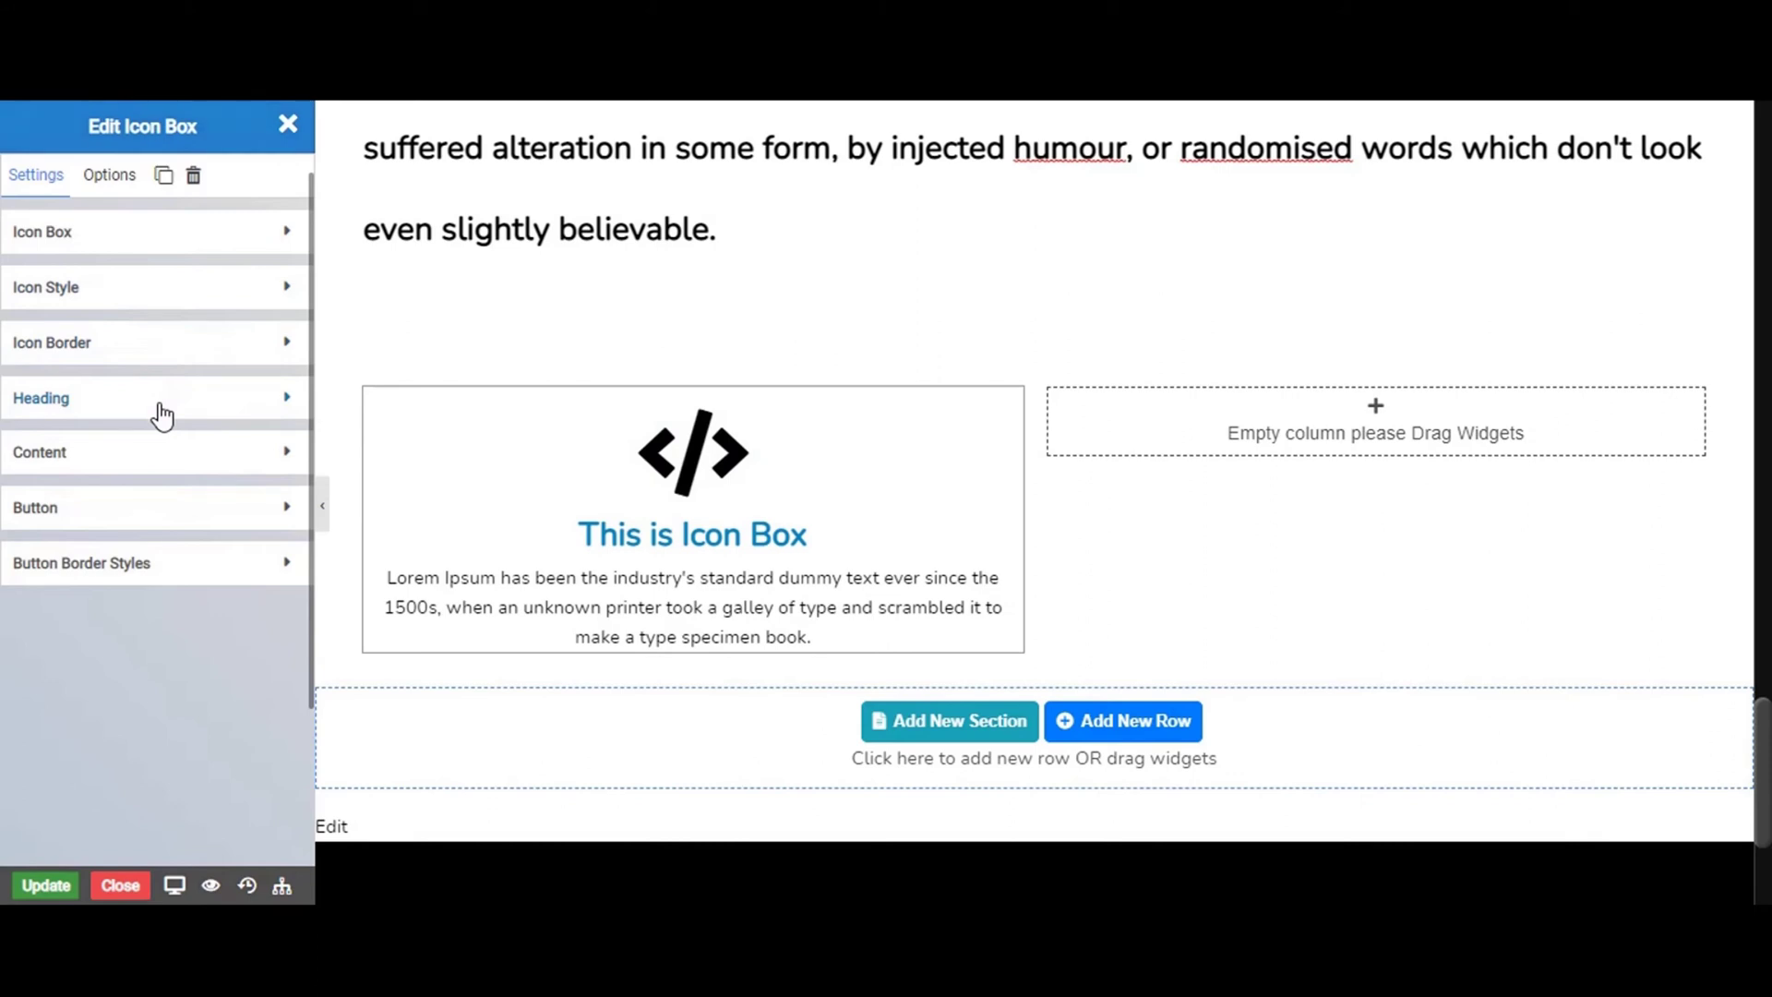
Replace the icon box heading text with 'Web Developer' and apply it
click(687, 540)
click(685, 540)
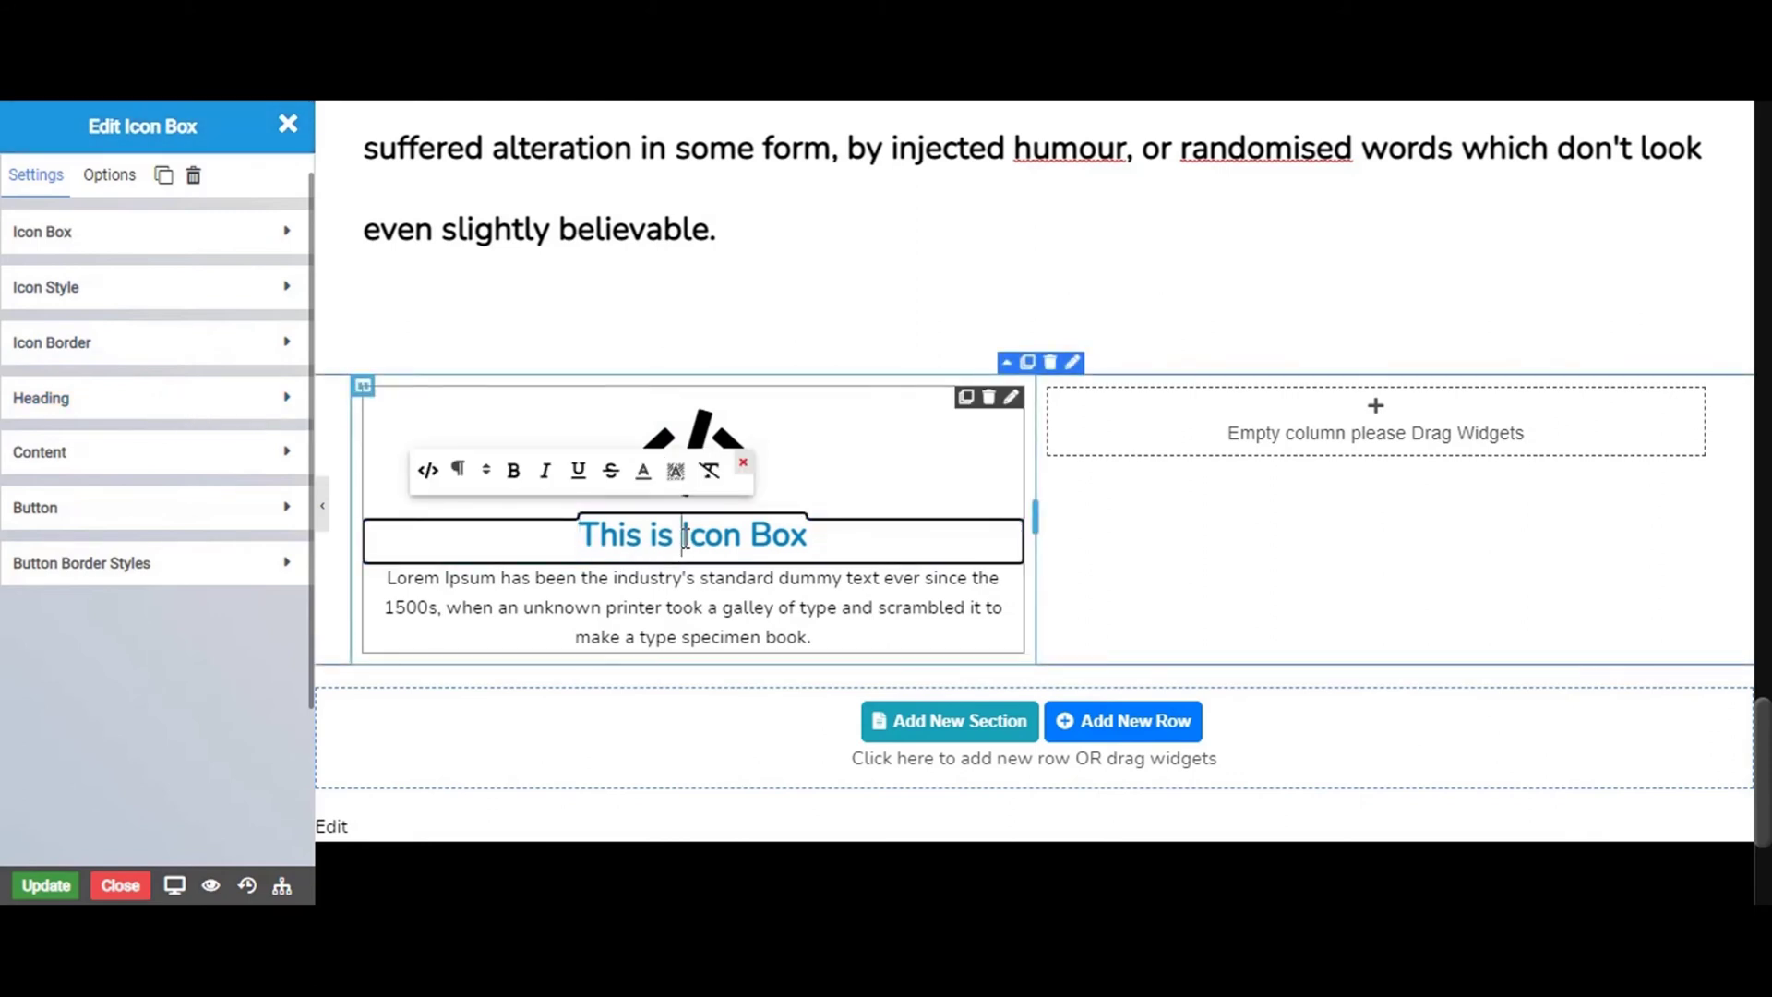
triple_click(685, 540)
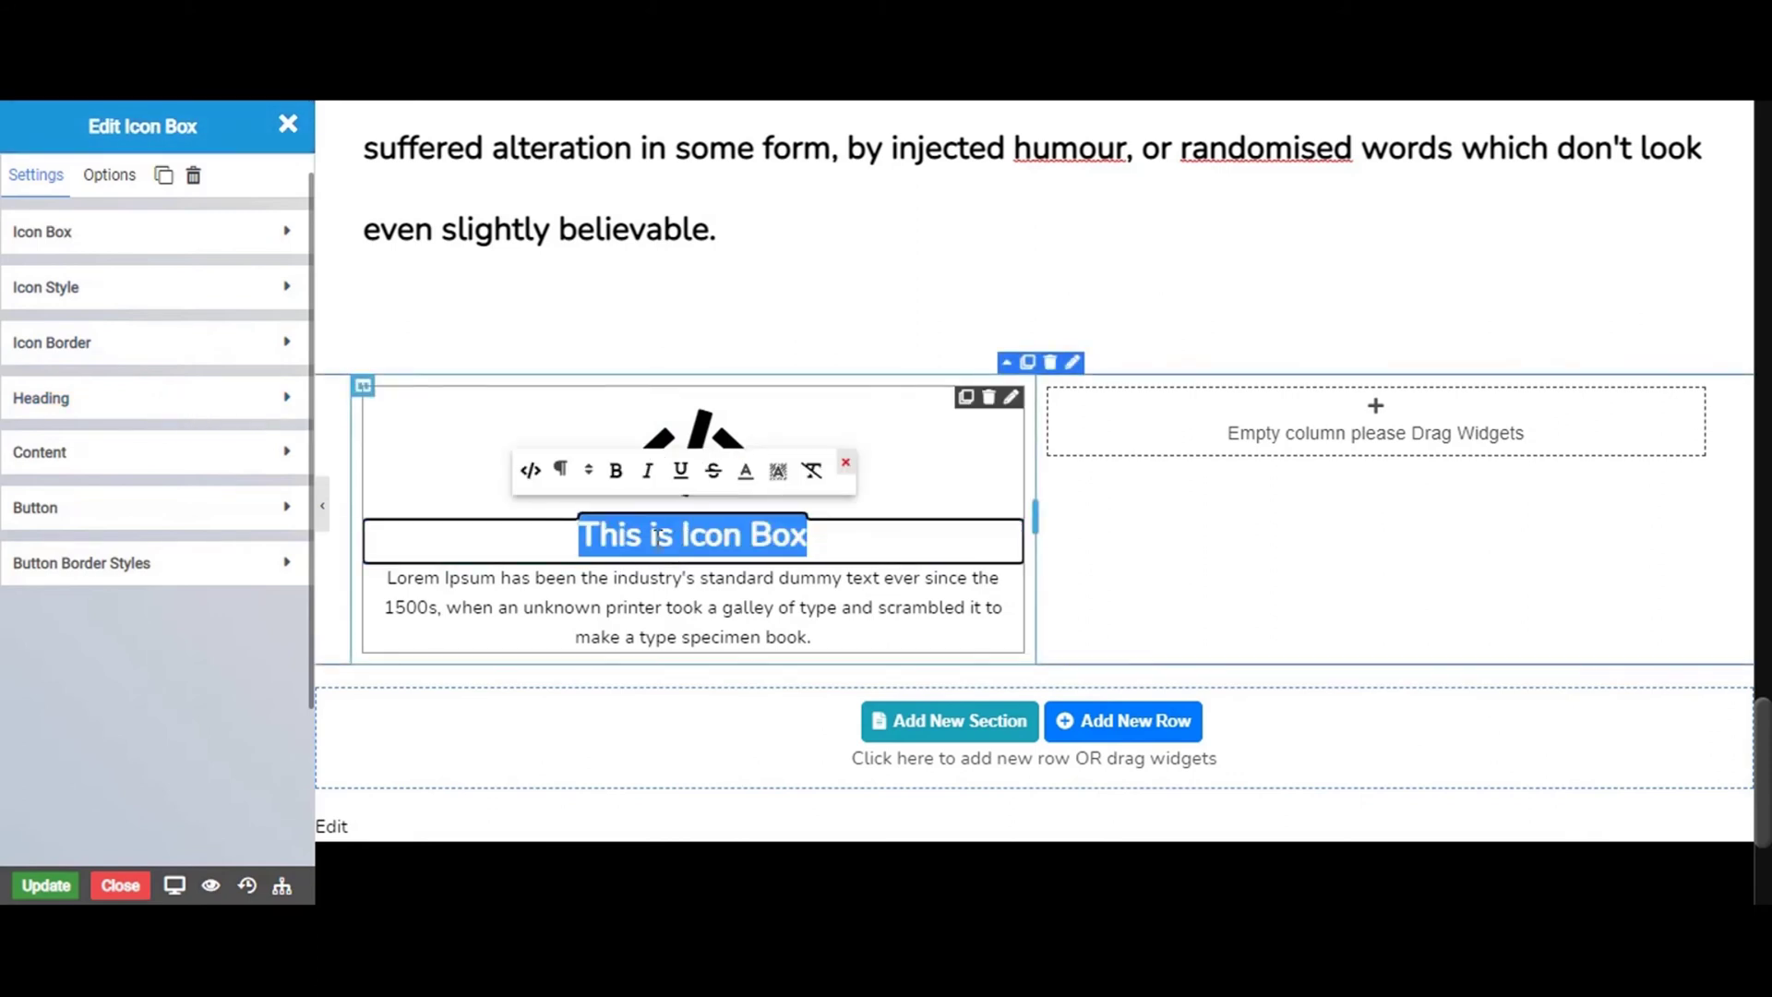
click(531, 473)
drag(530, 205, 401, 222)
key(Caps_Lock)
text(W)
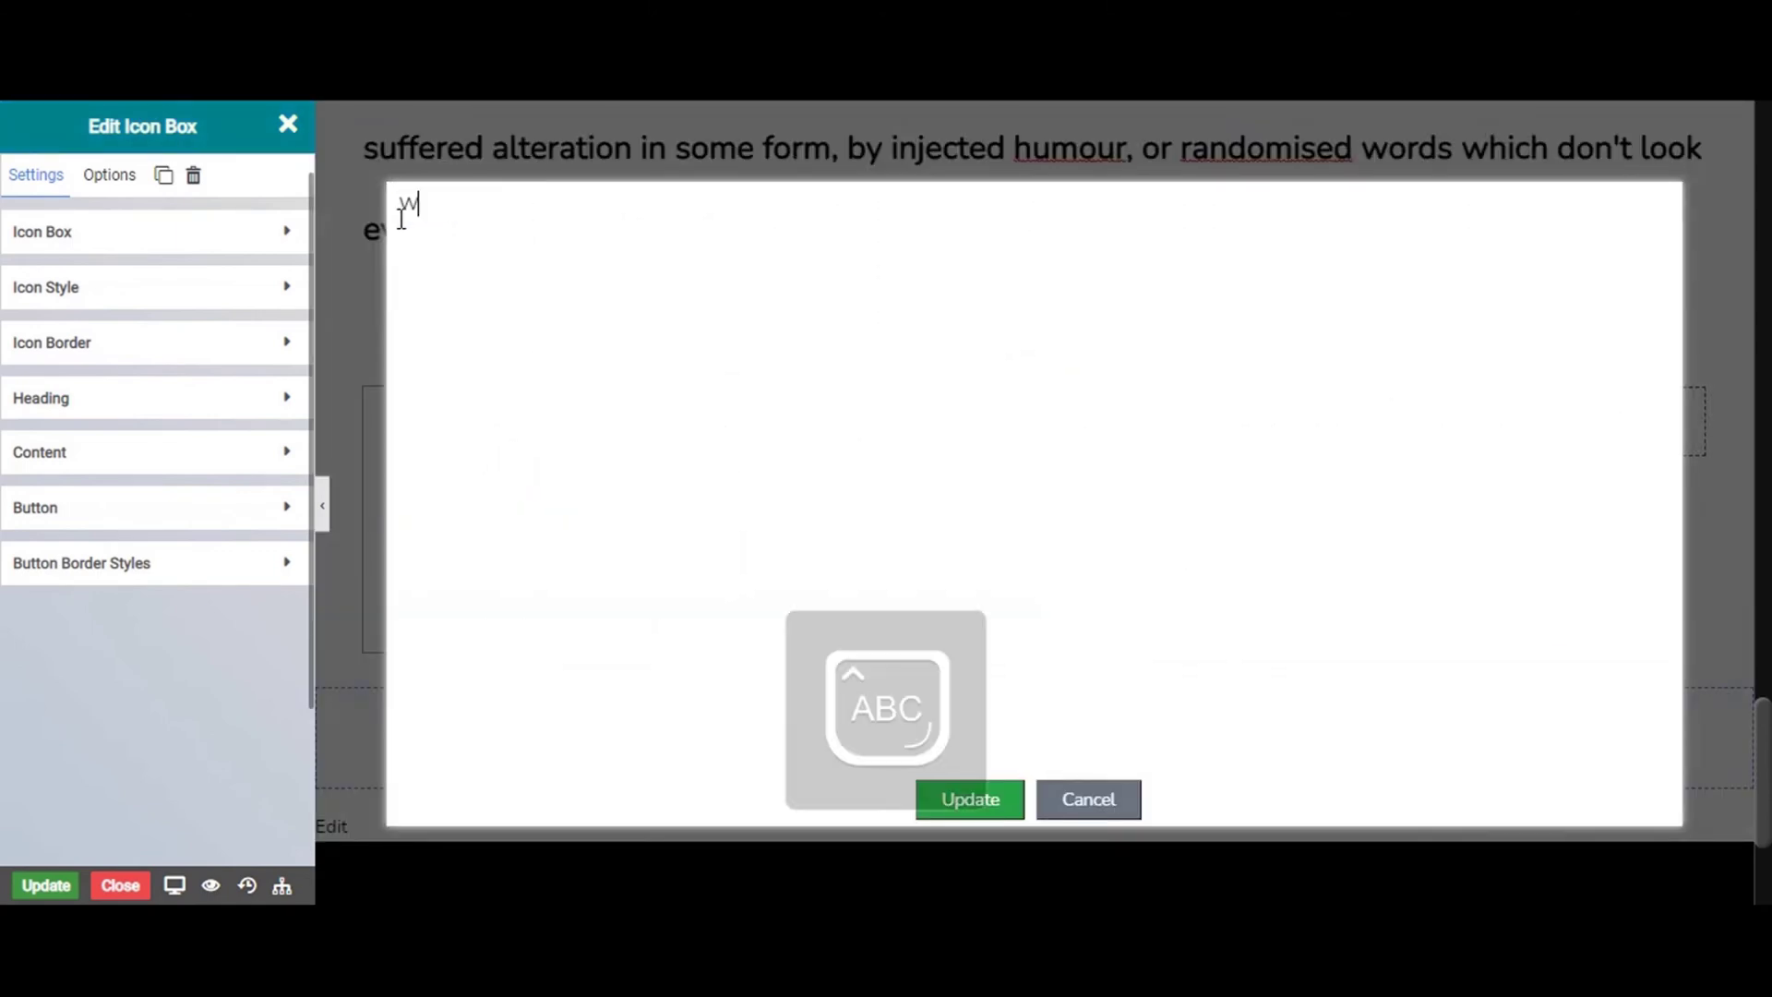
key(Caps_Lock)
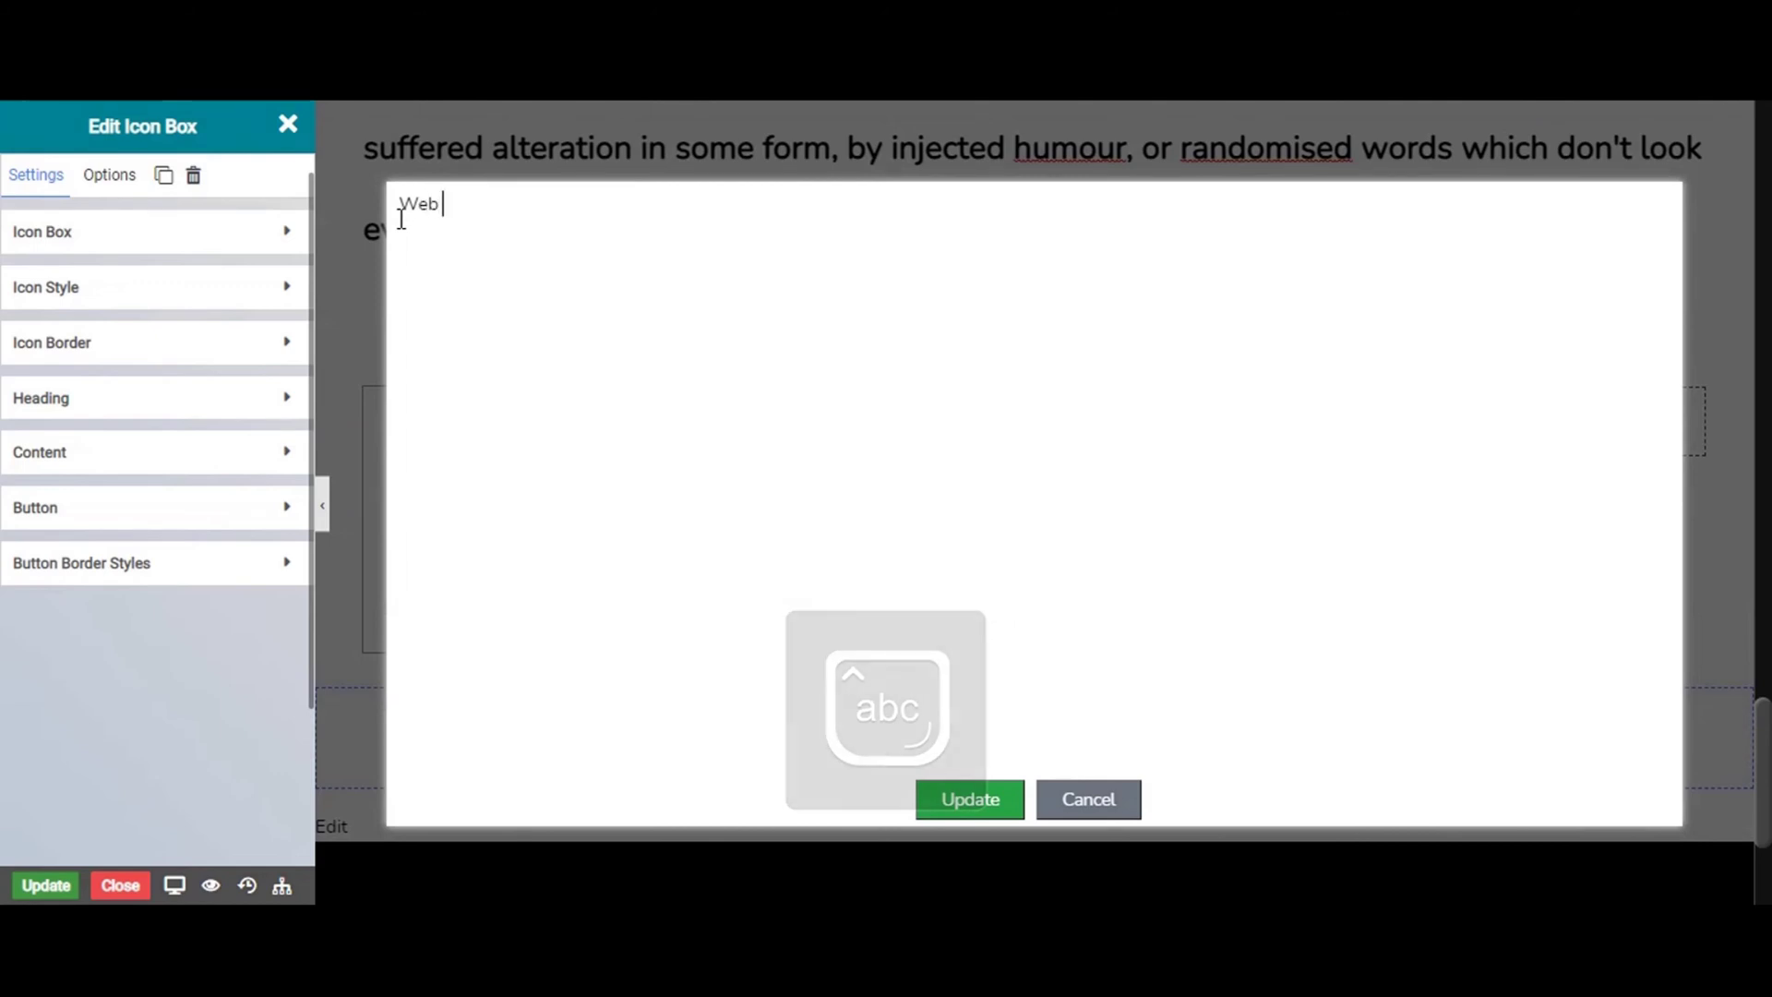
key(Caps_Lock)
key(Caps_Lock)
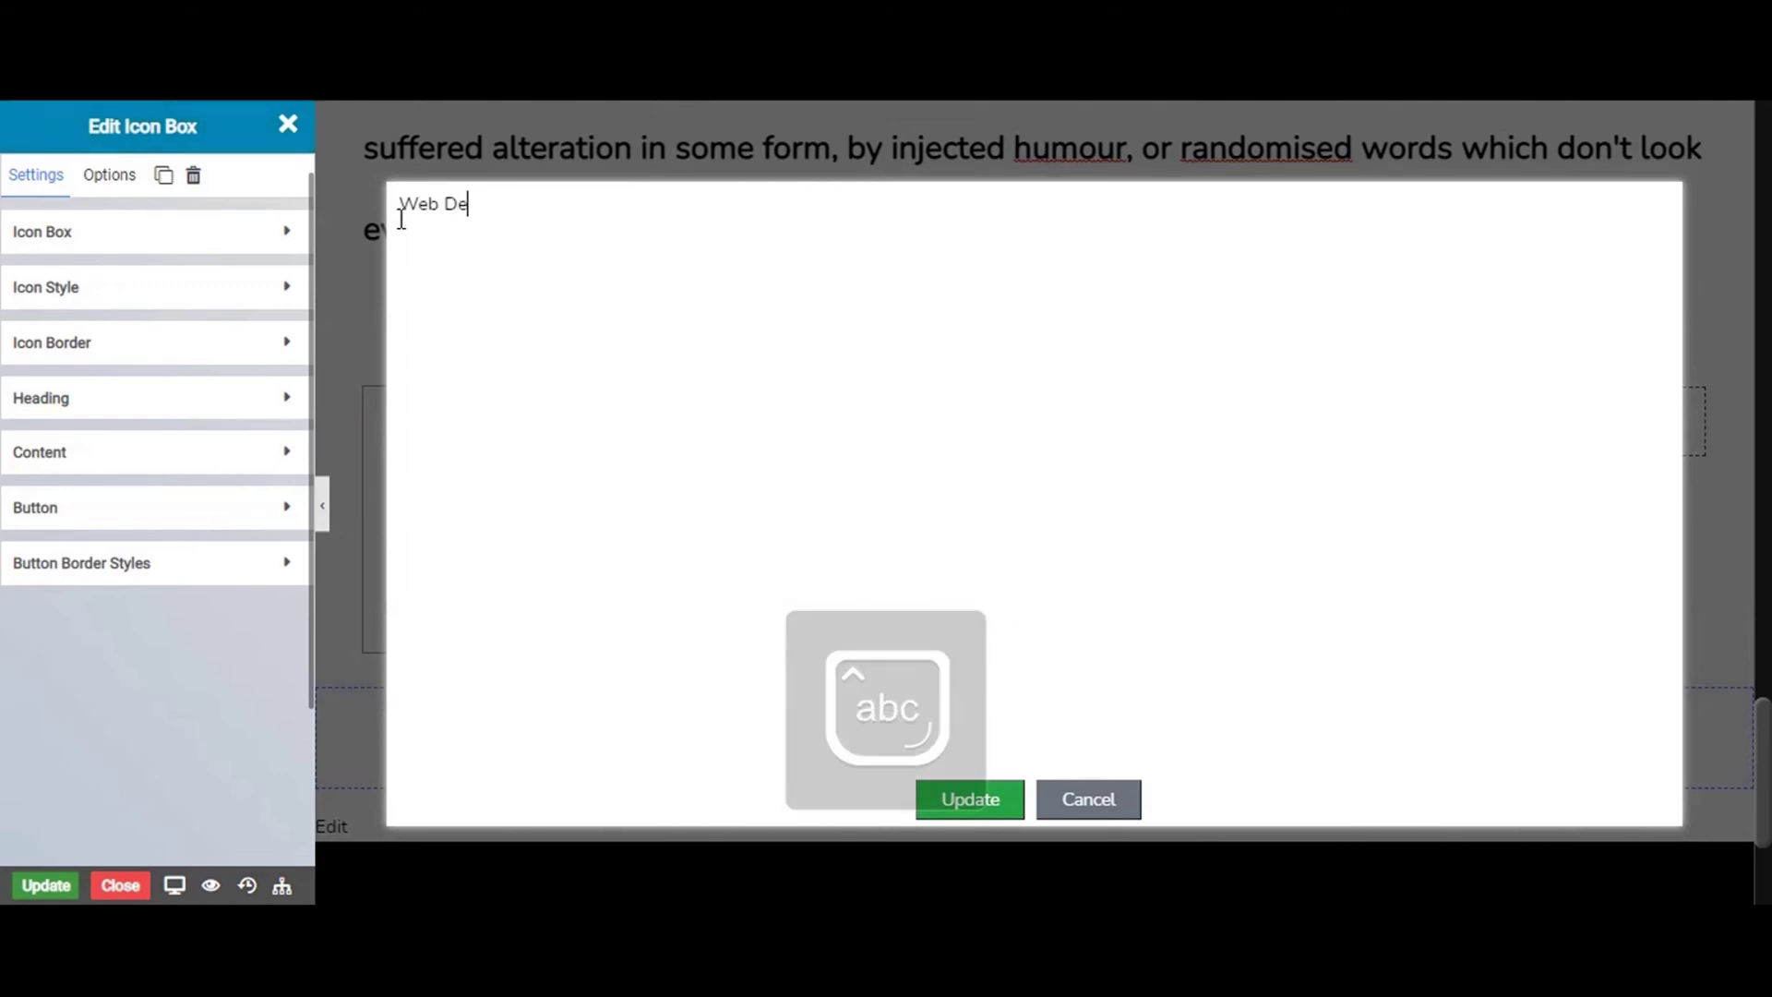
text(eb Developer)
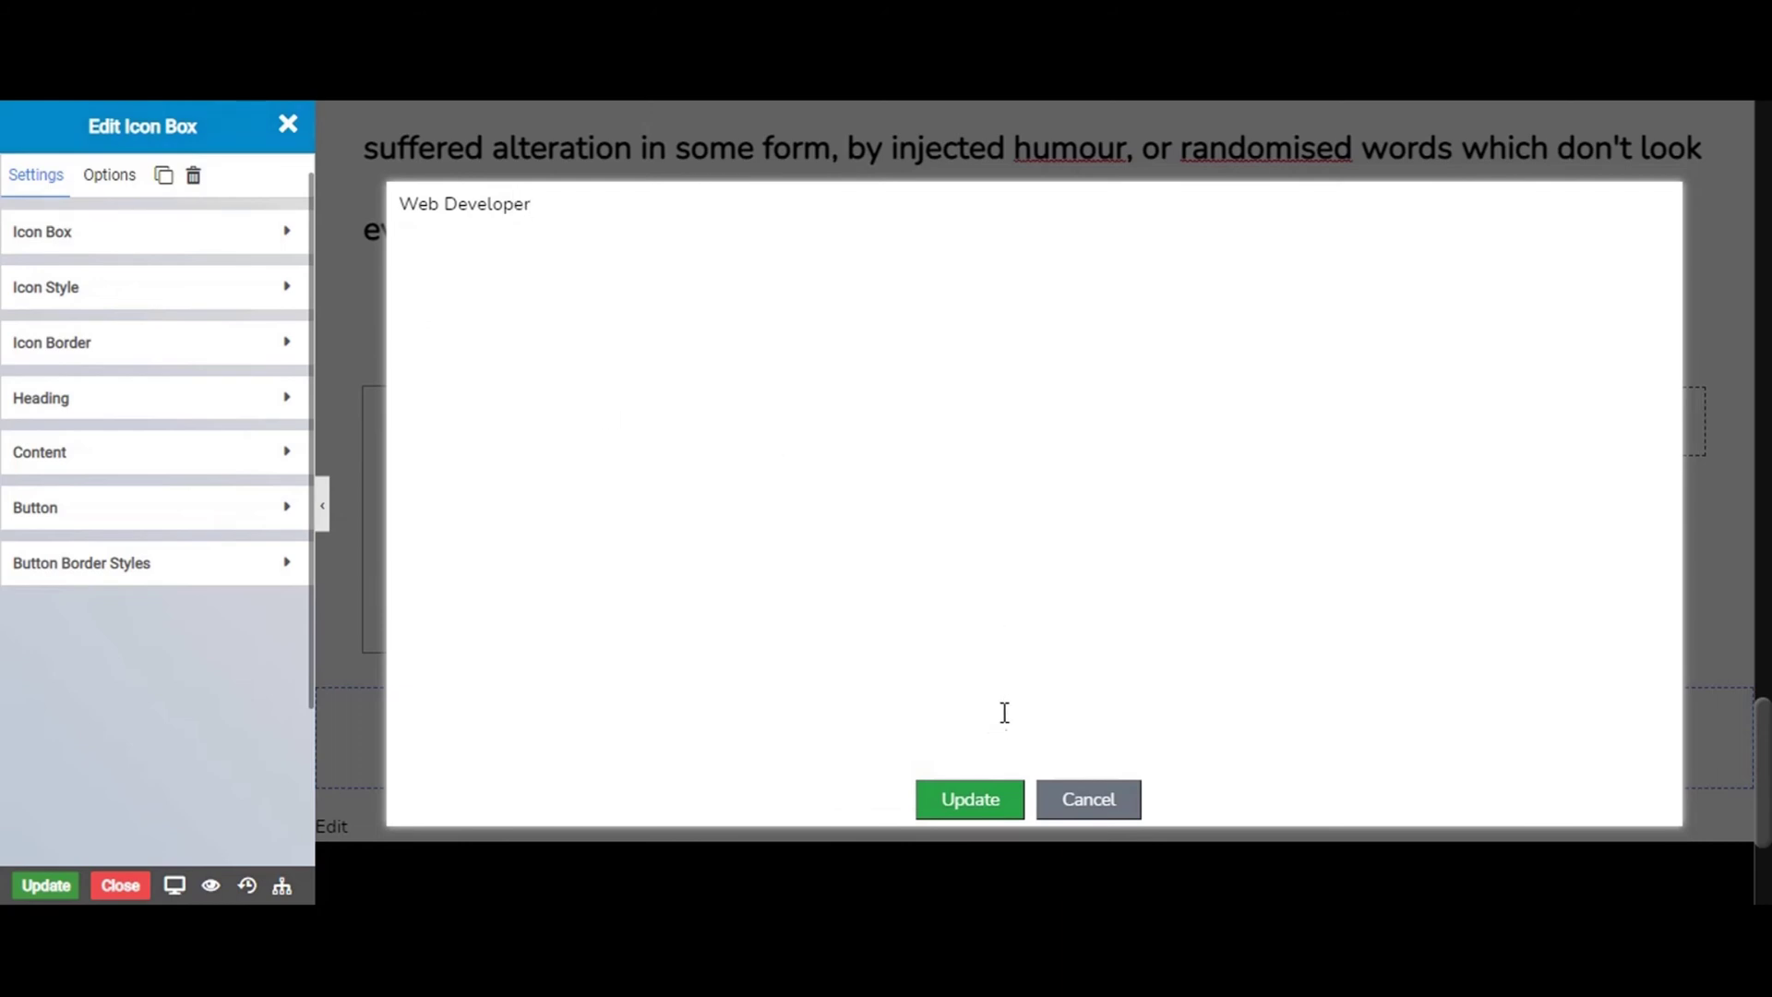
click(955, 806)
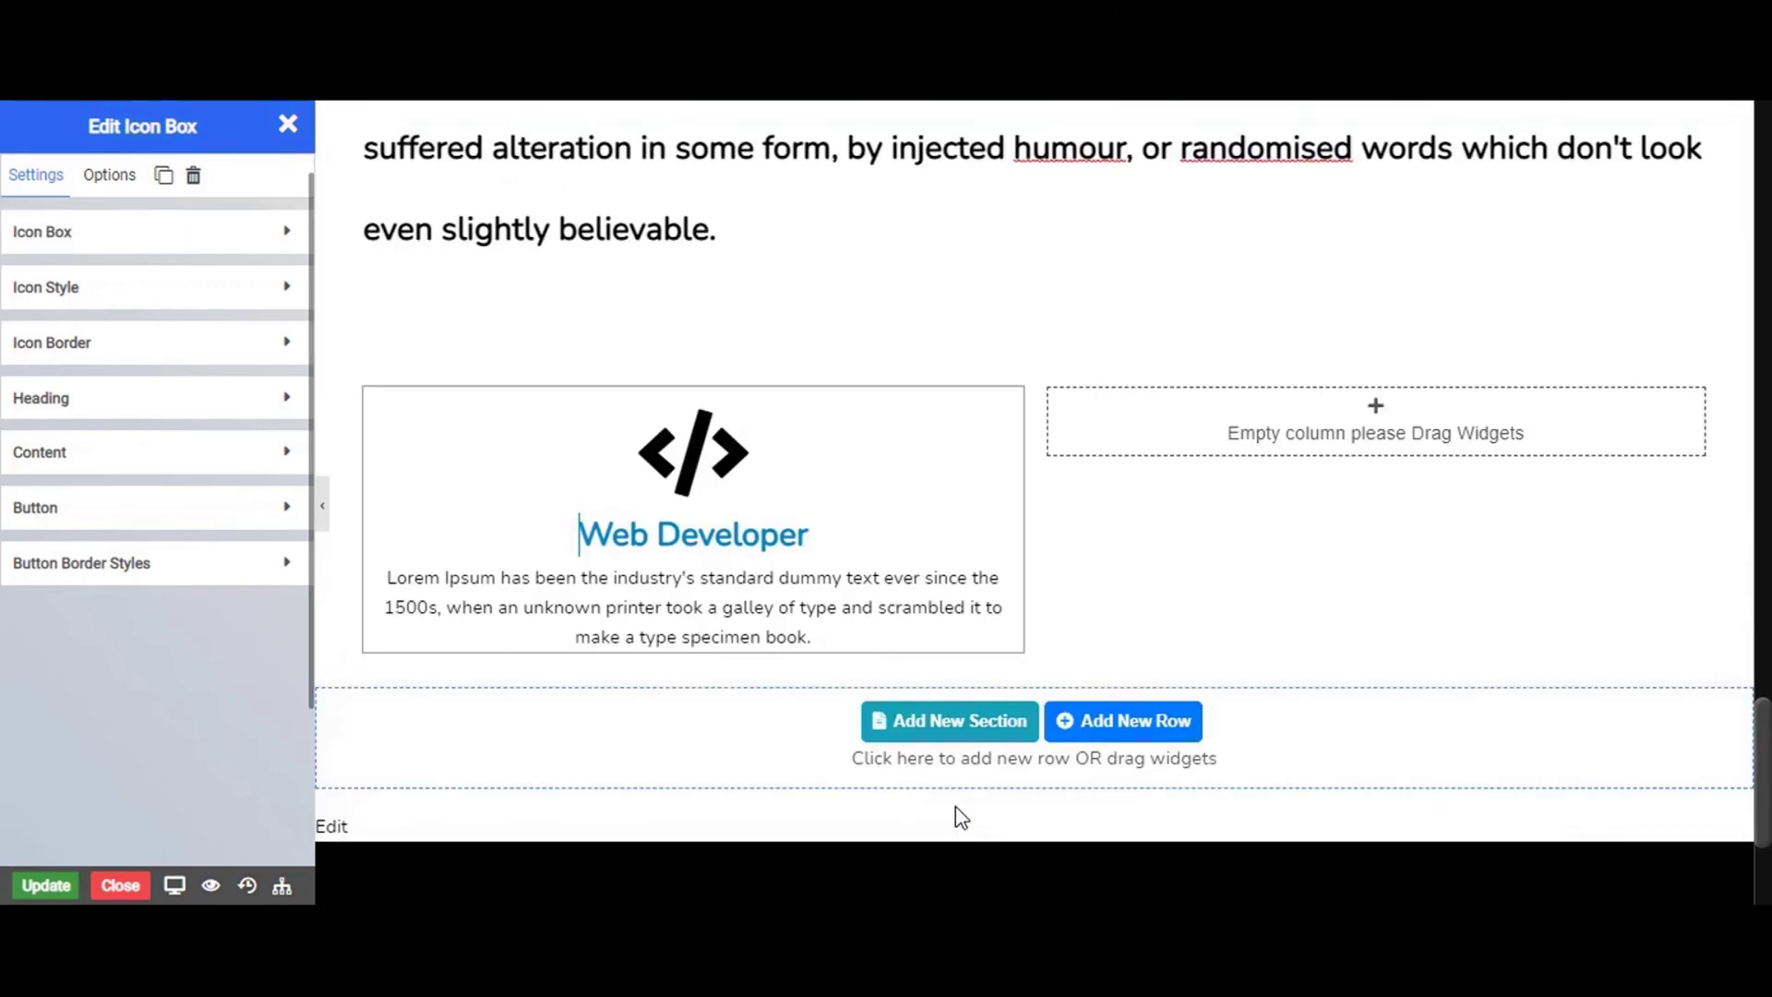
Make the Web Developer heading italic and underlined
triple_click(712, 549)
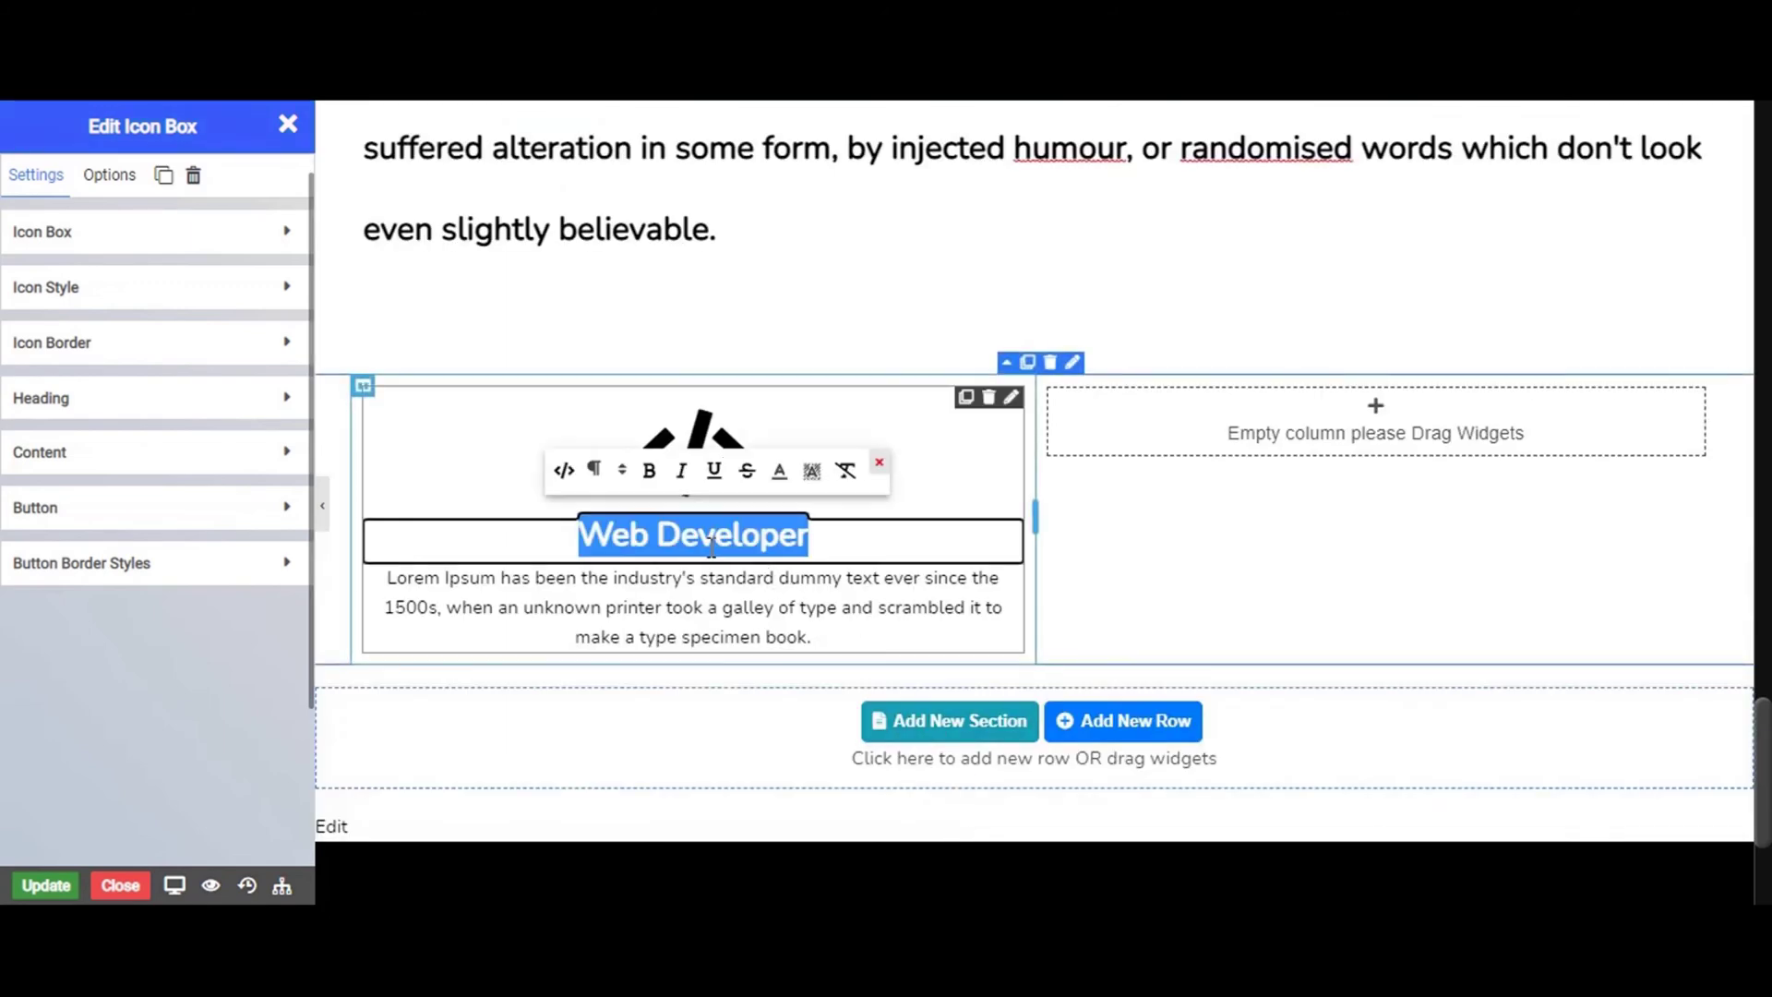
click(649, 473)
click(680, 533)
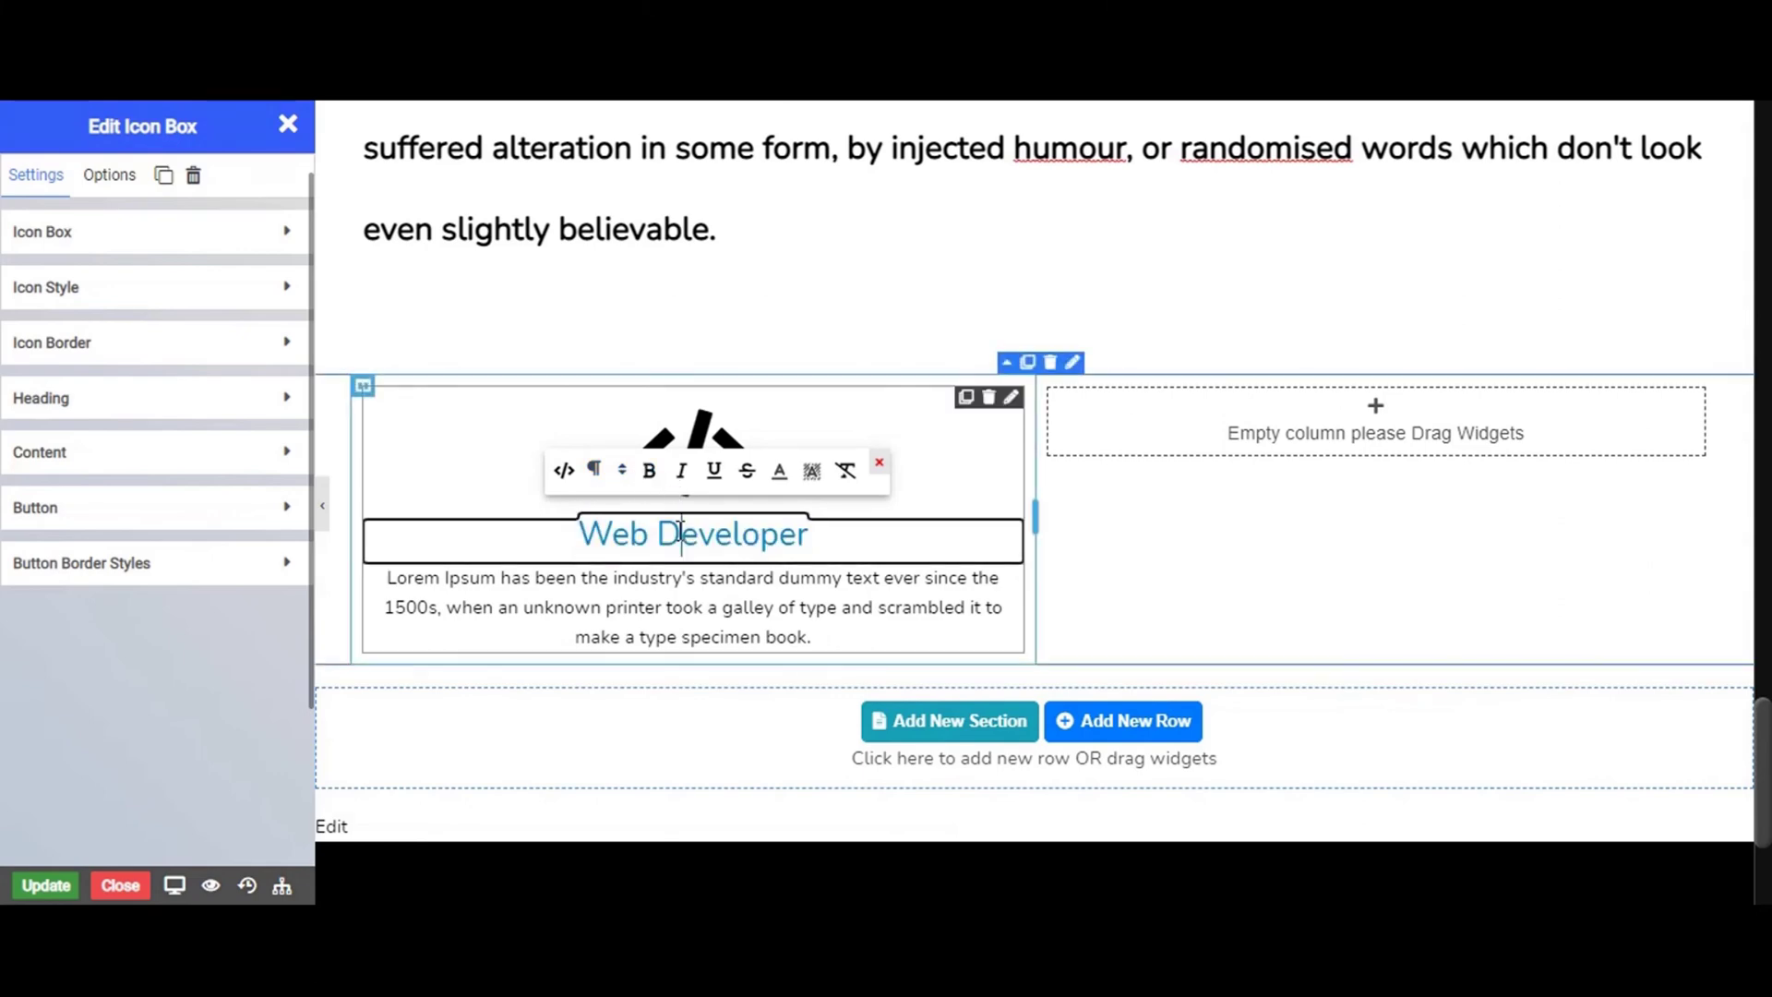
triple_click(680, 534)
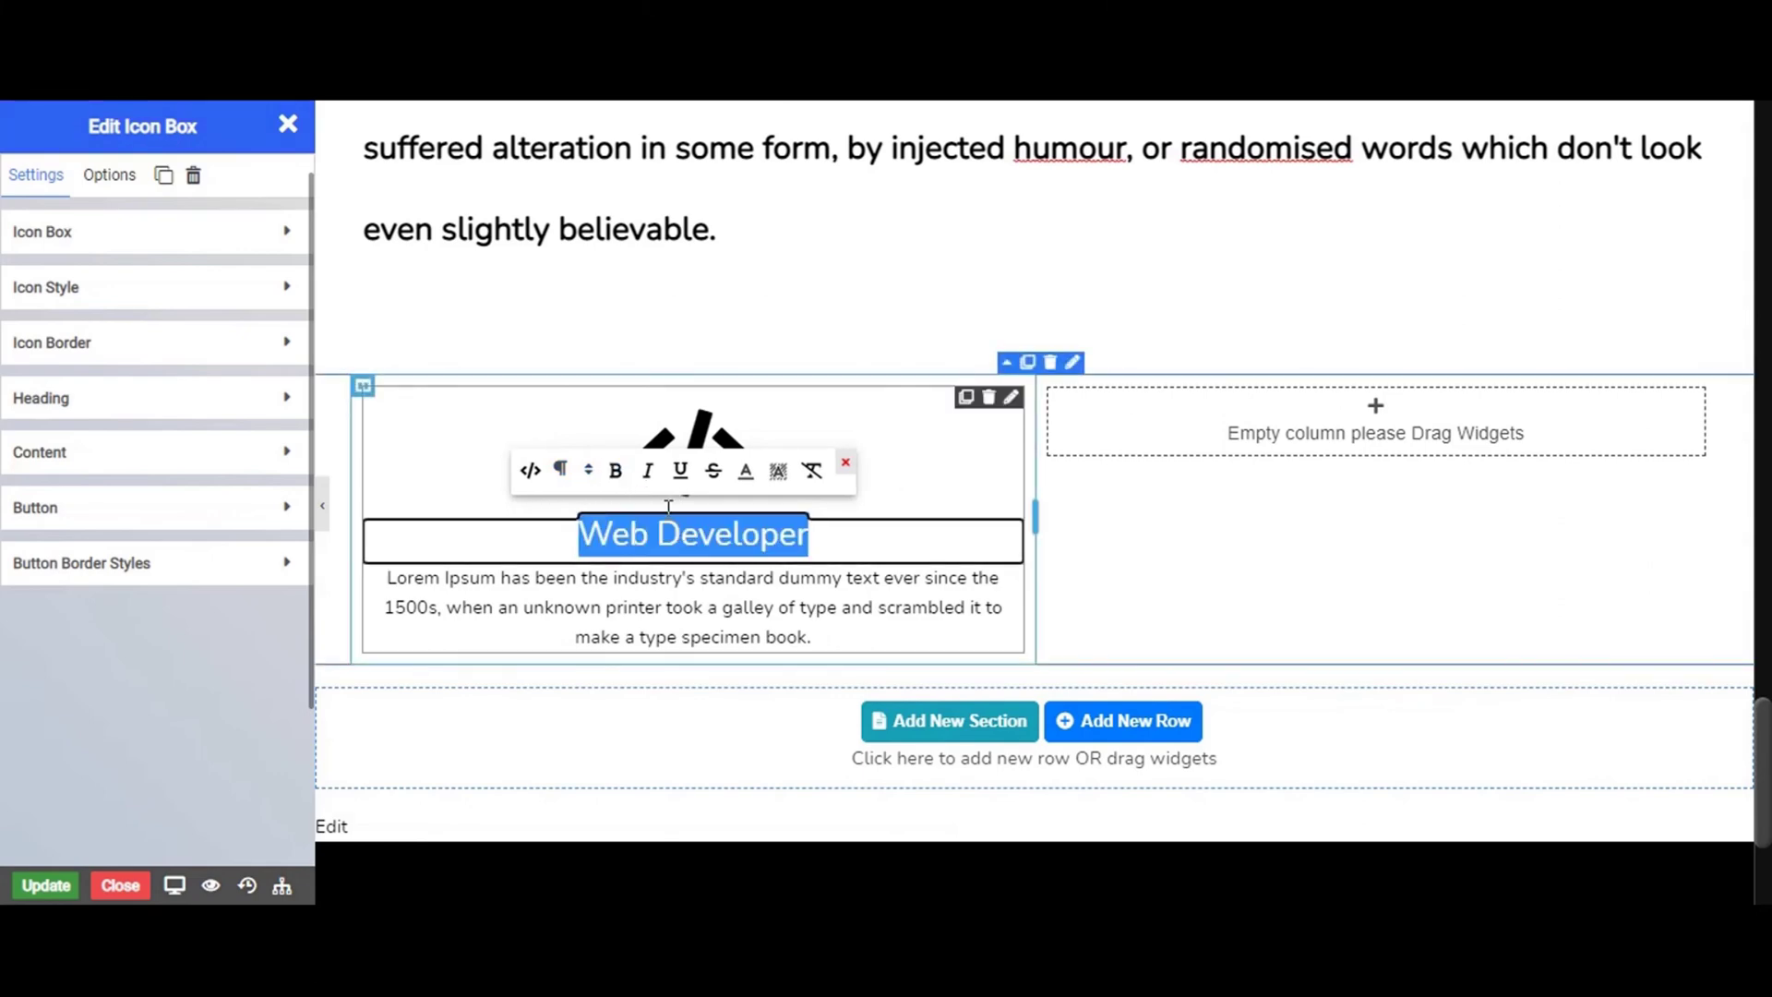
click(618, 476)
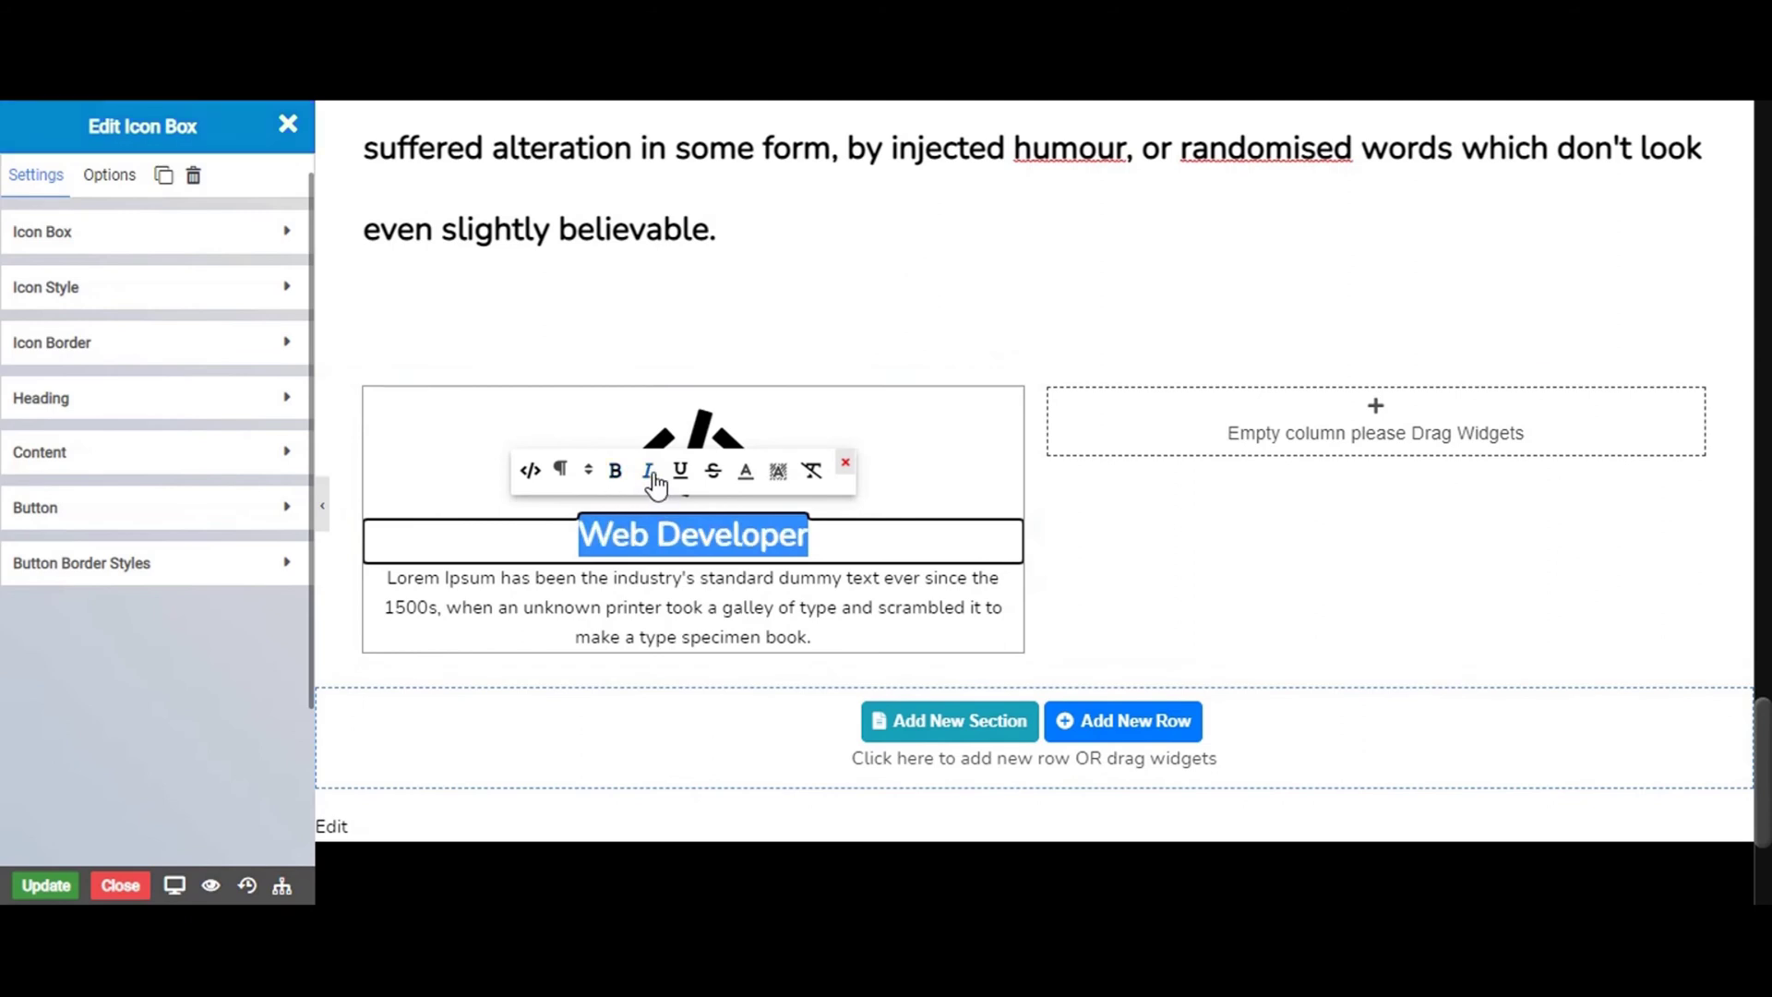
click(650, 477)
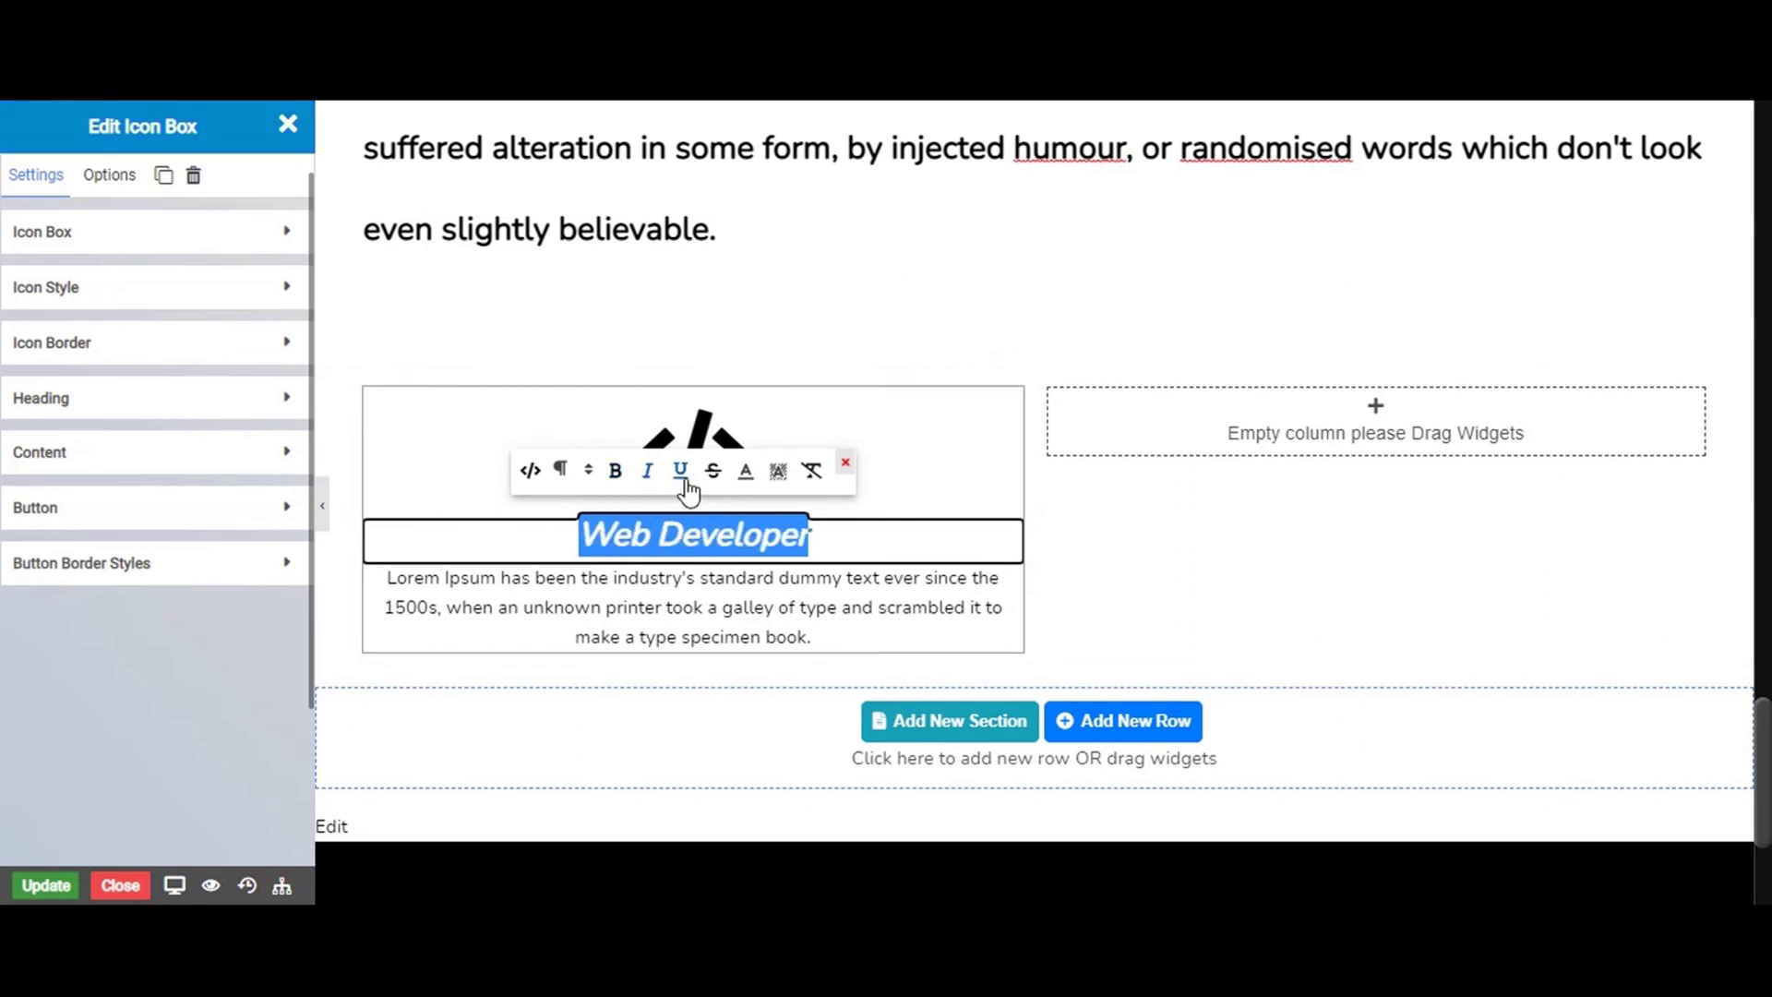
click(683, 478)
click(806, 540)
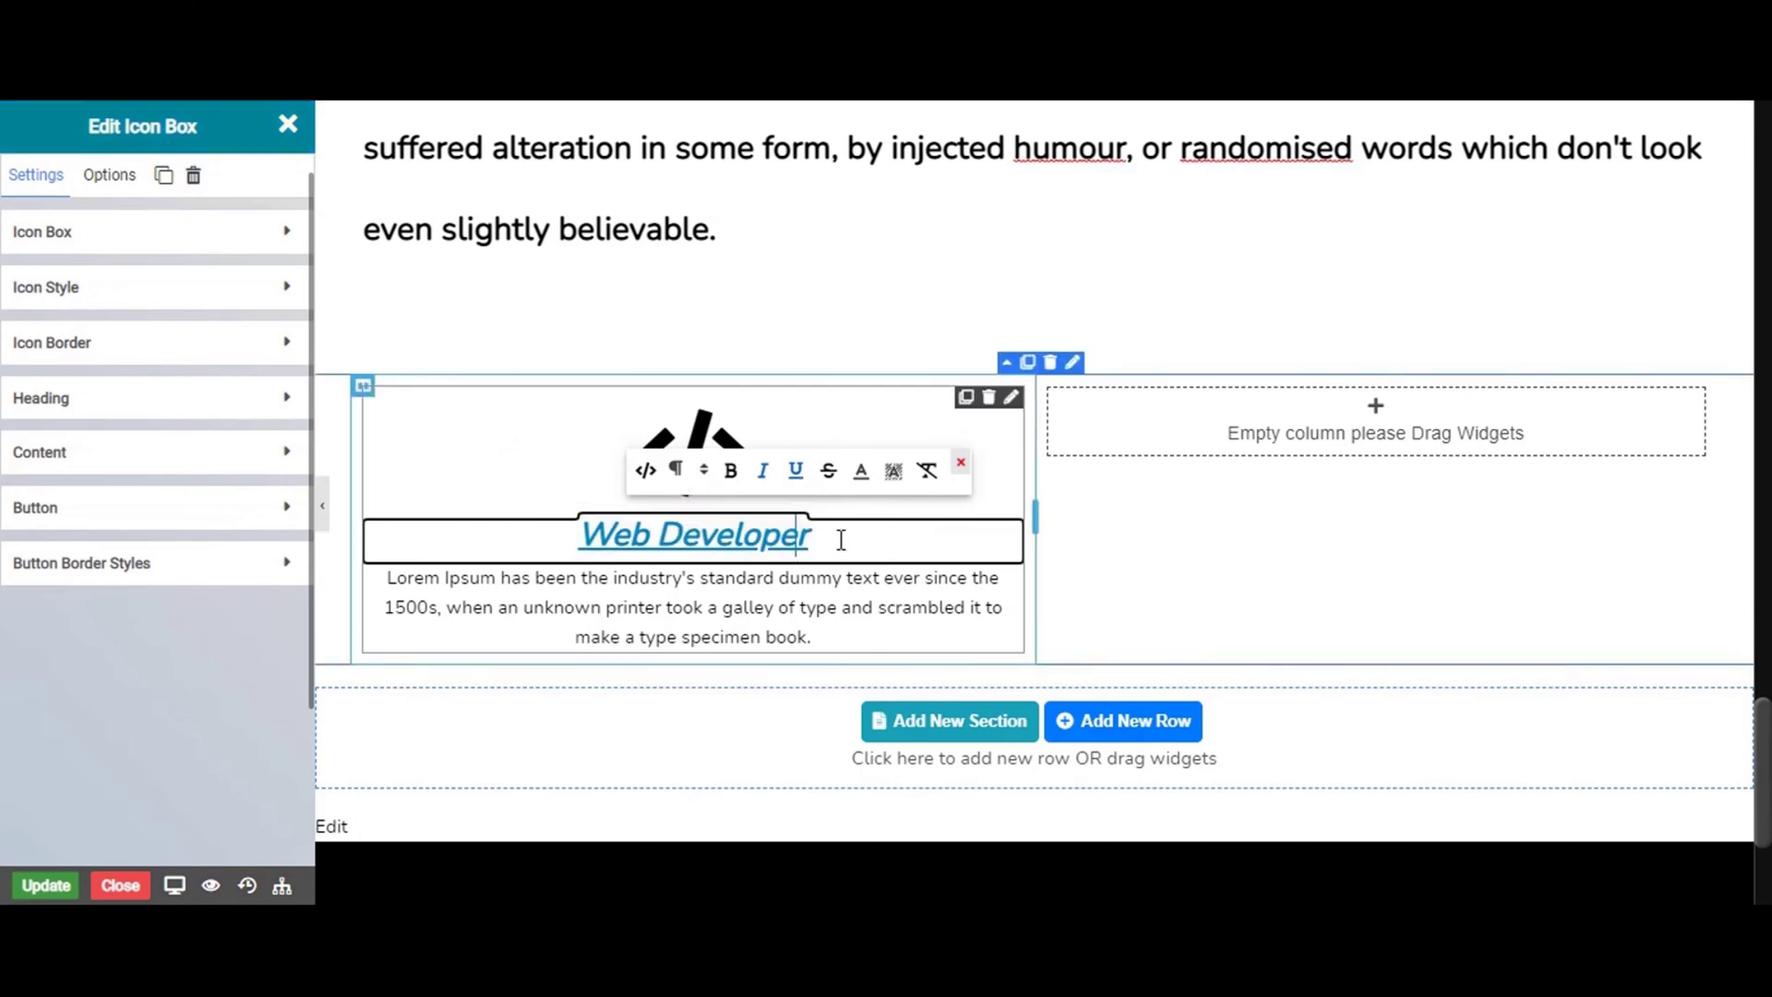
Colour the Web Developer heading dark green
triple_click(793, 532)
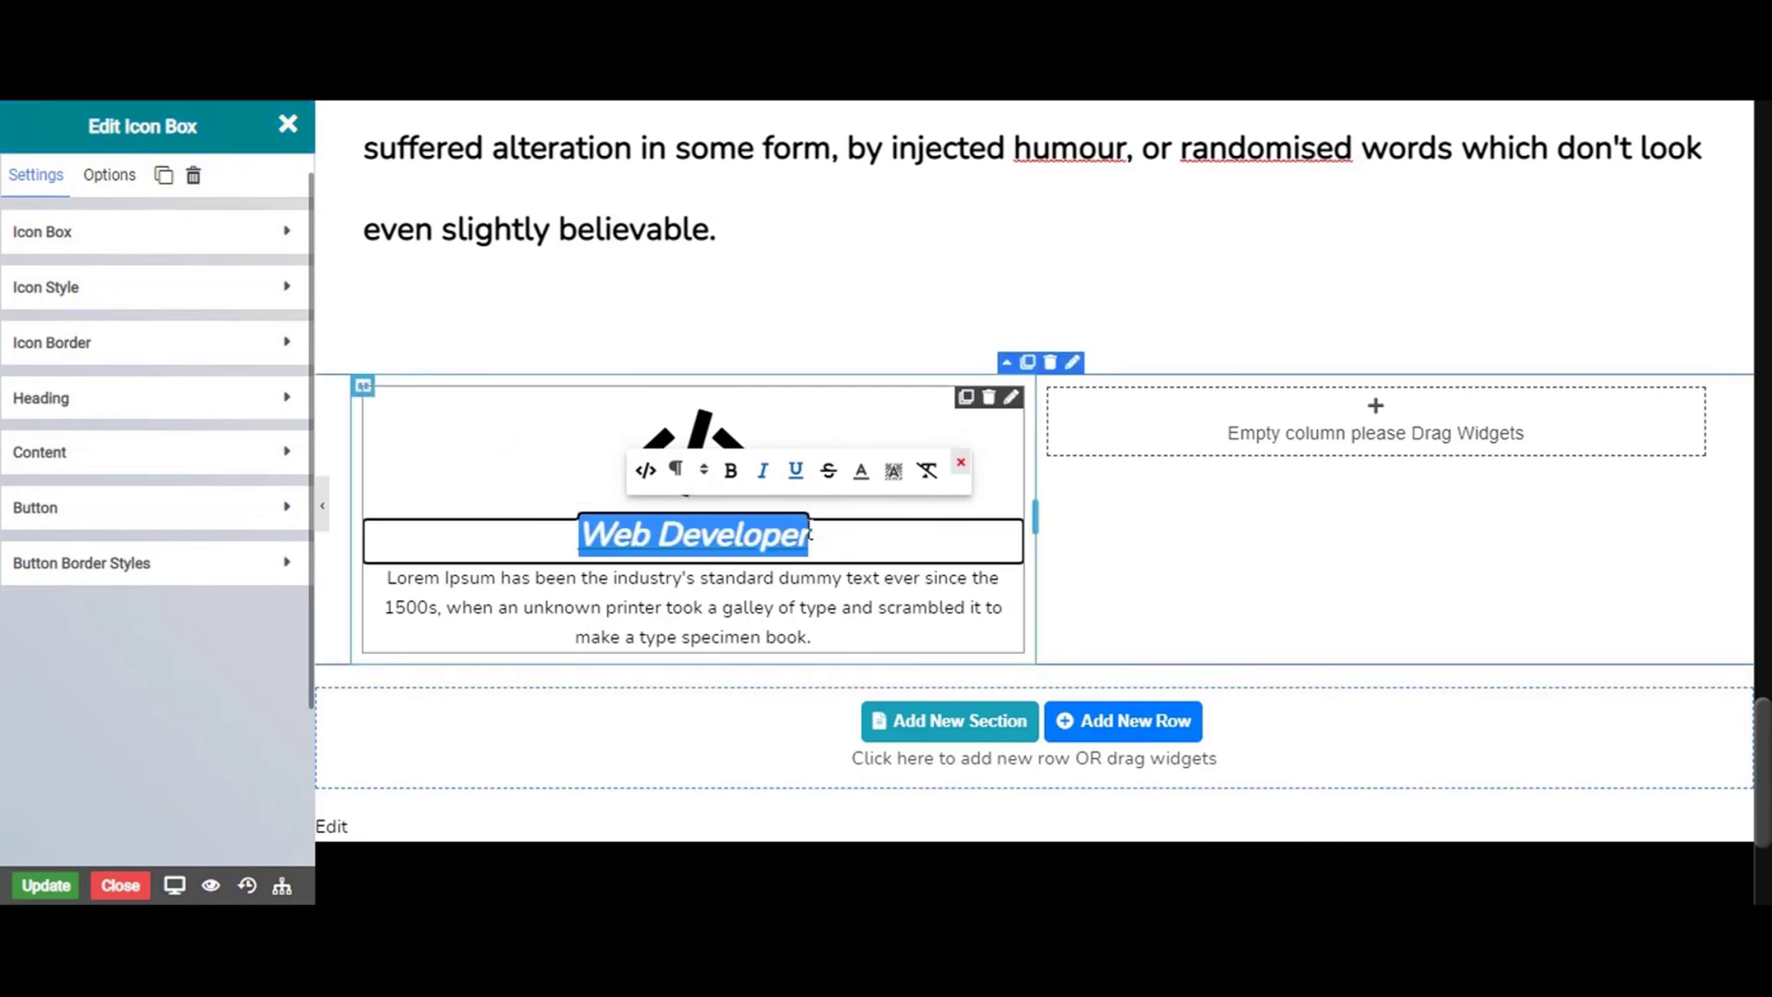
click(861, 475)
click(935, 574)
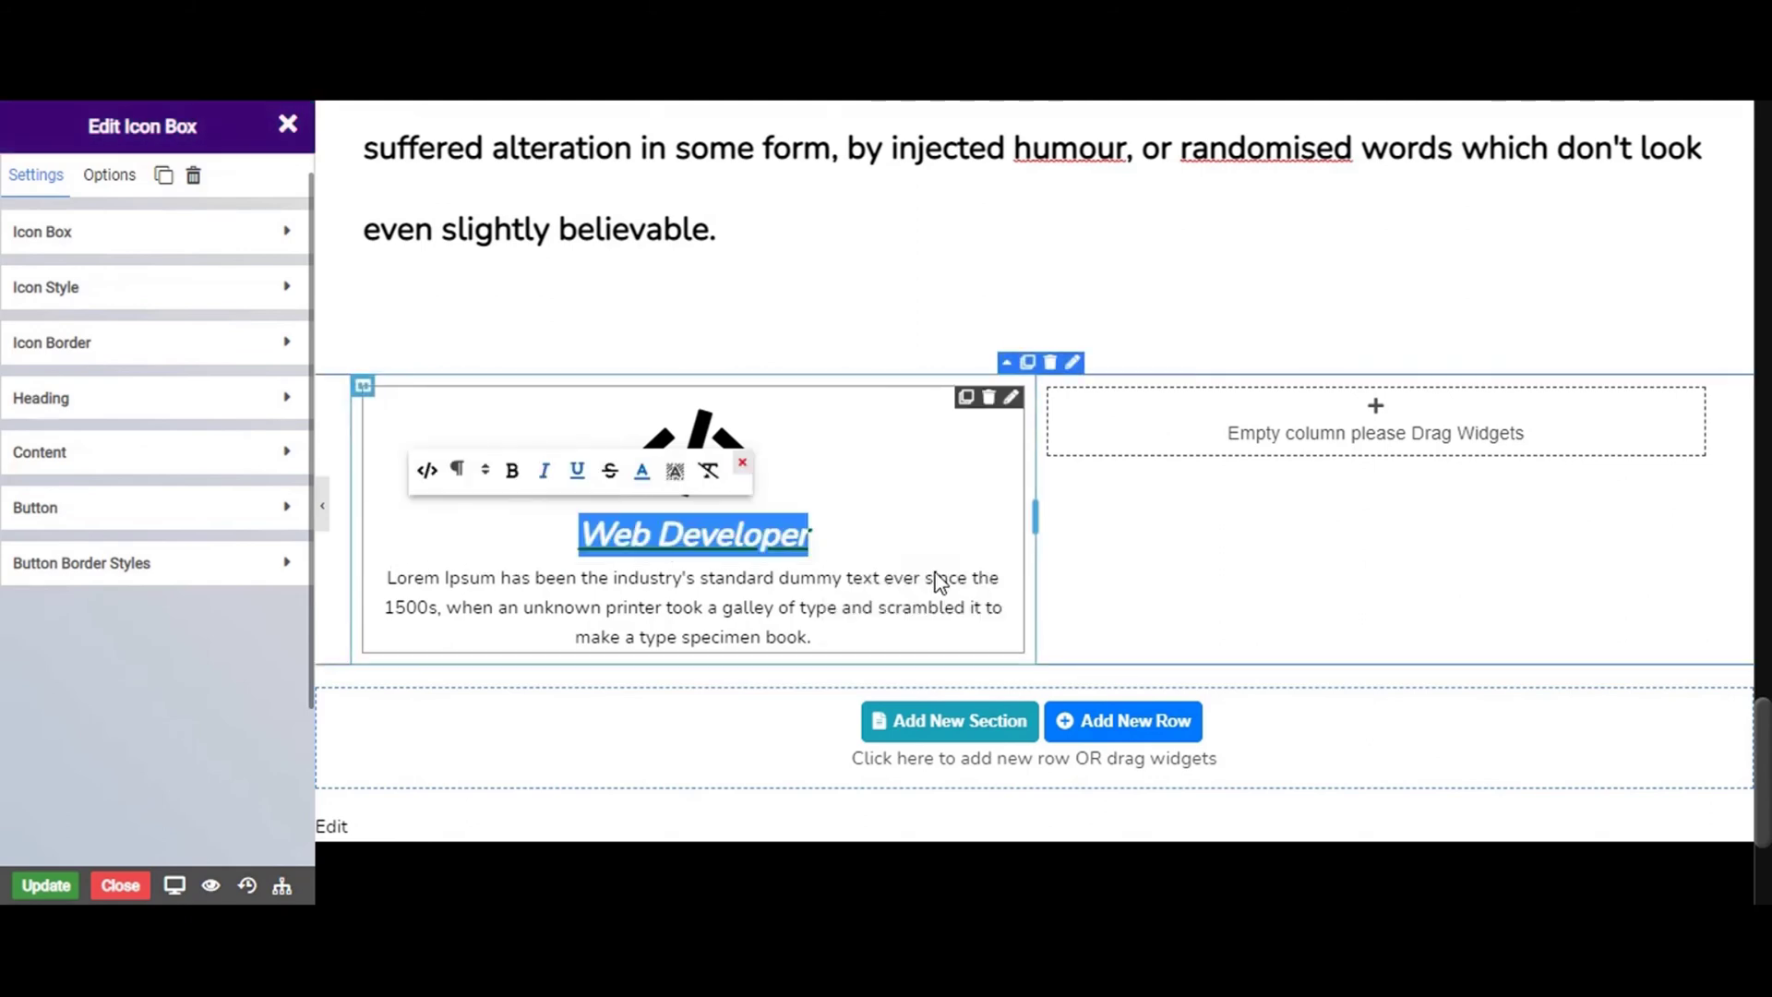
click(744, 535)
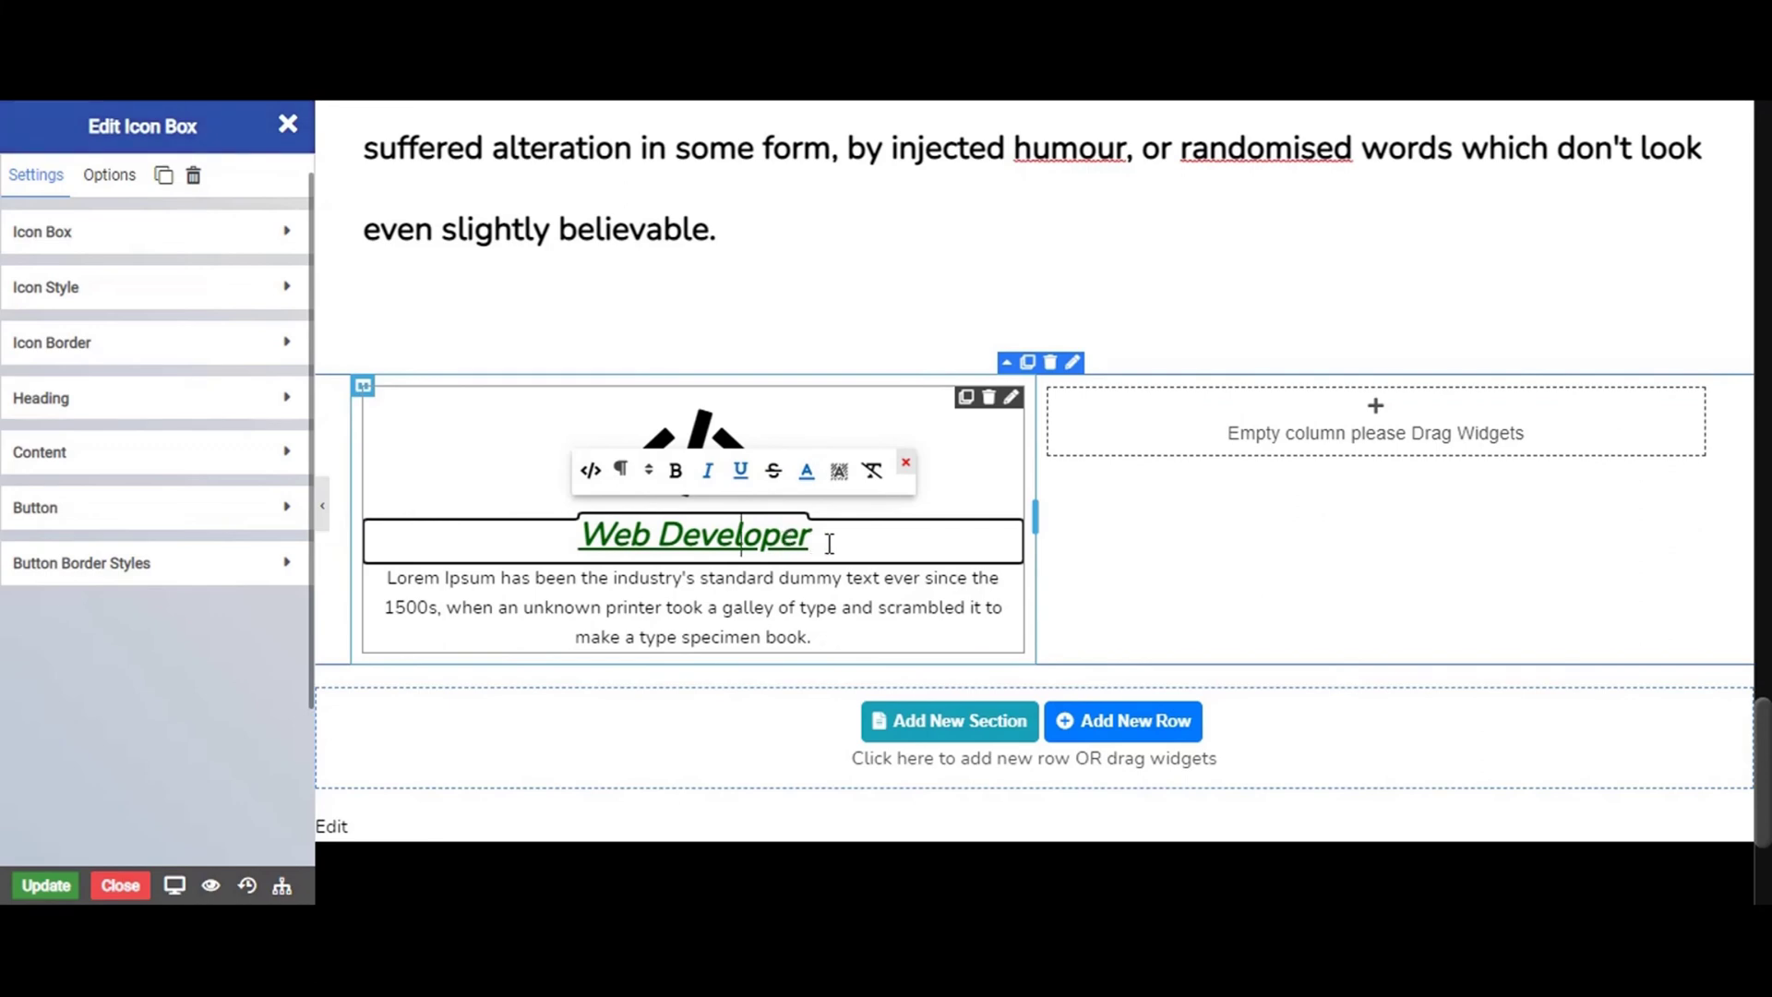
click(839, 538)
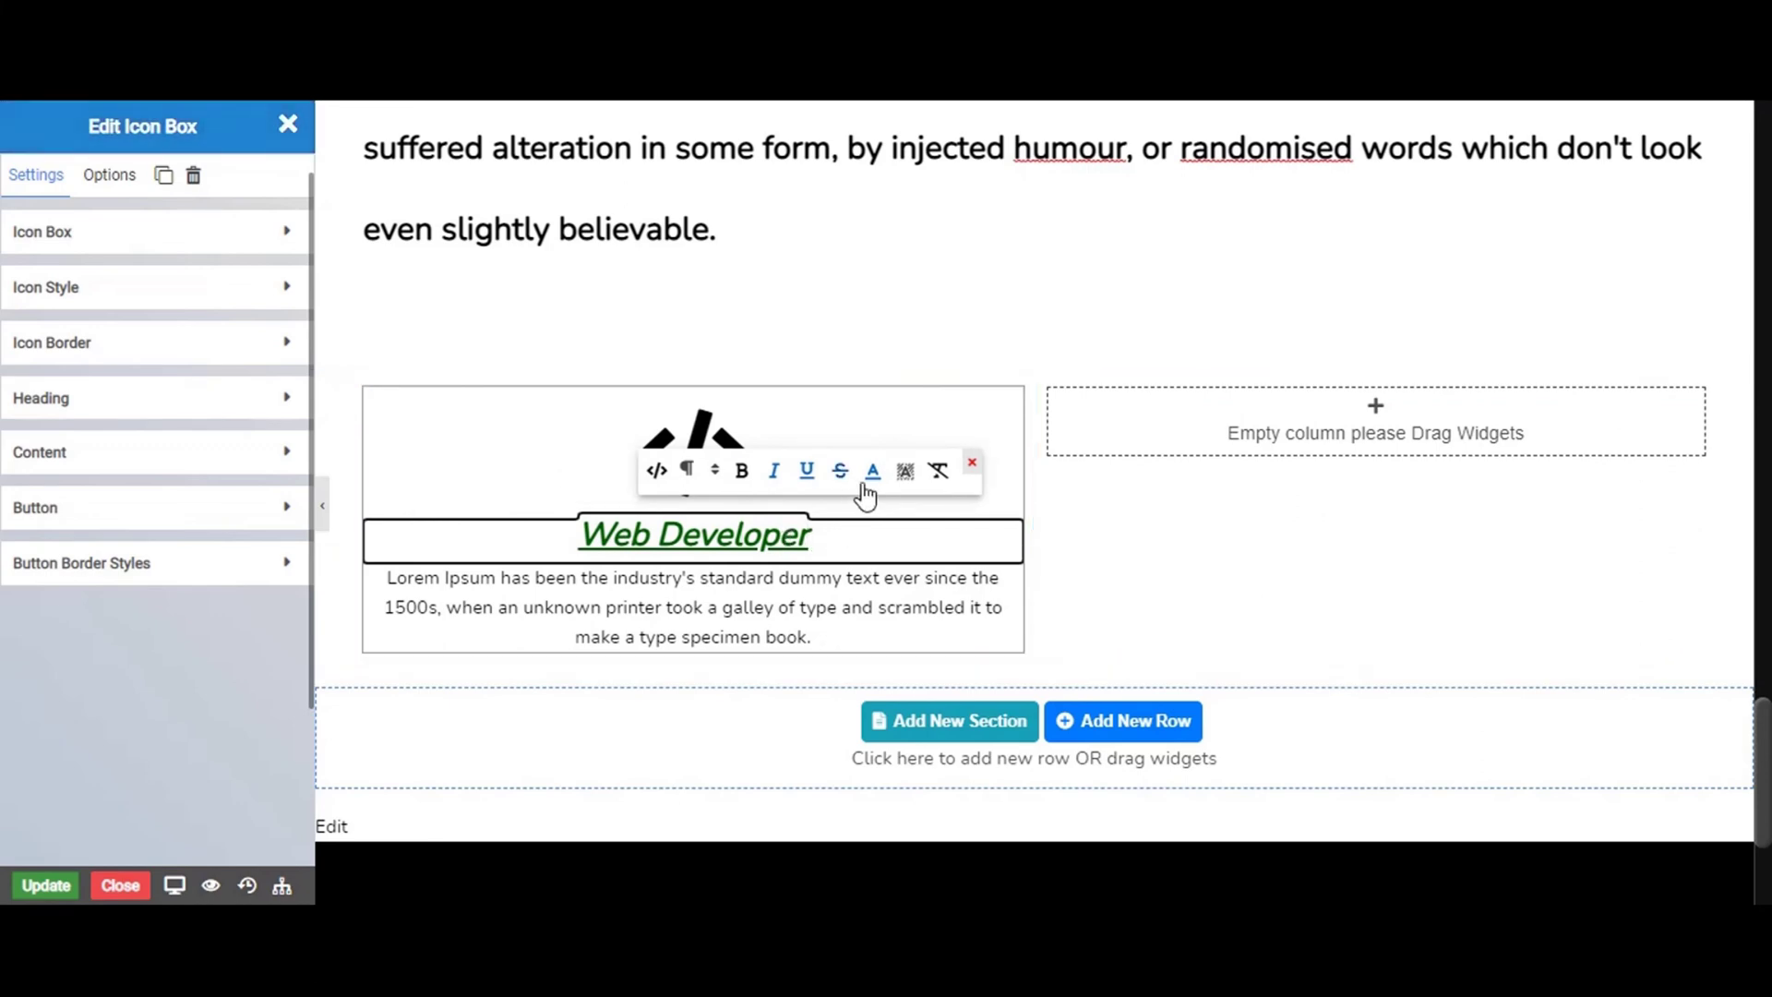
Make the whole icon box description paragraph bold and italic
click(909, 475)
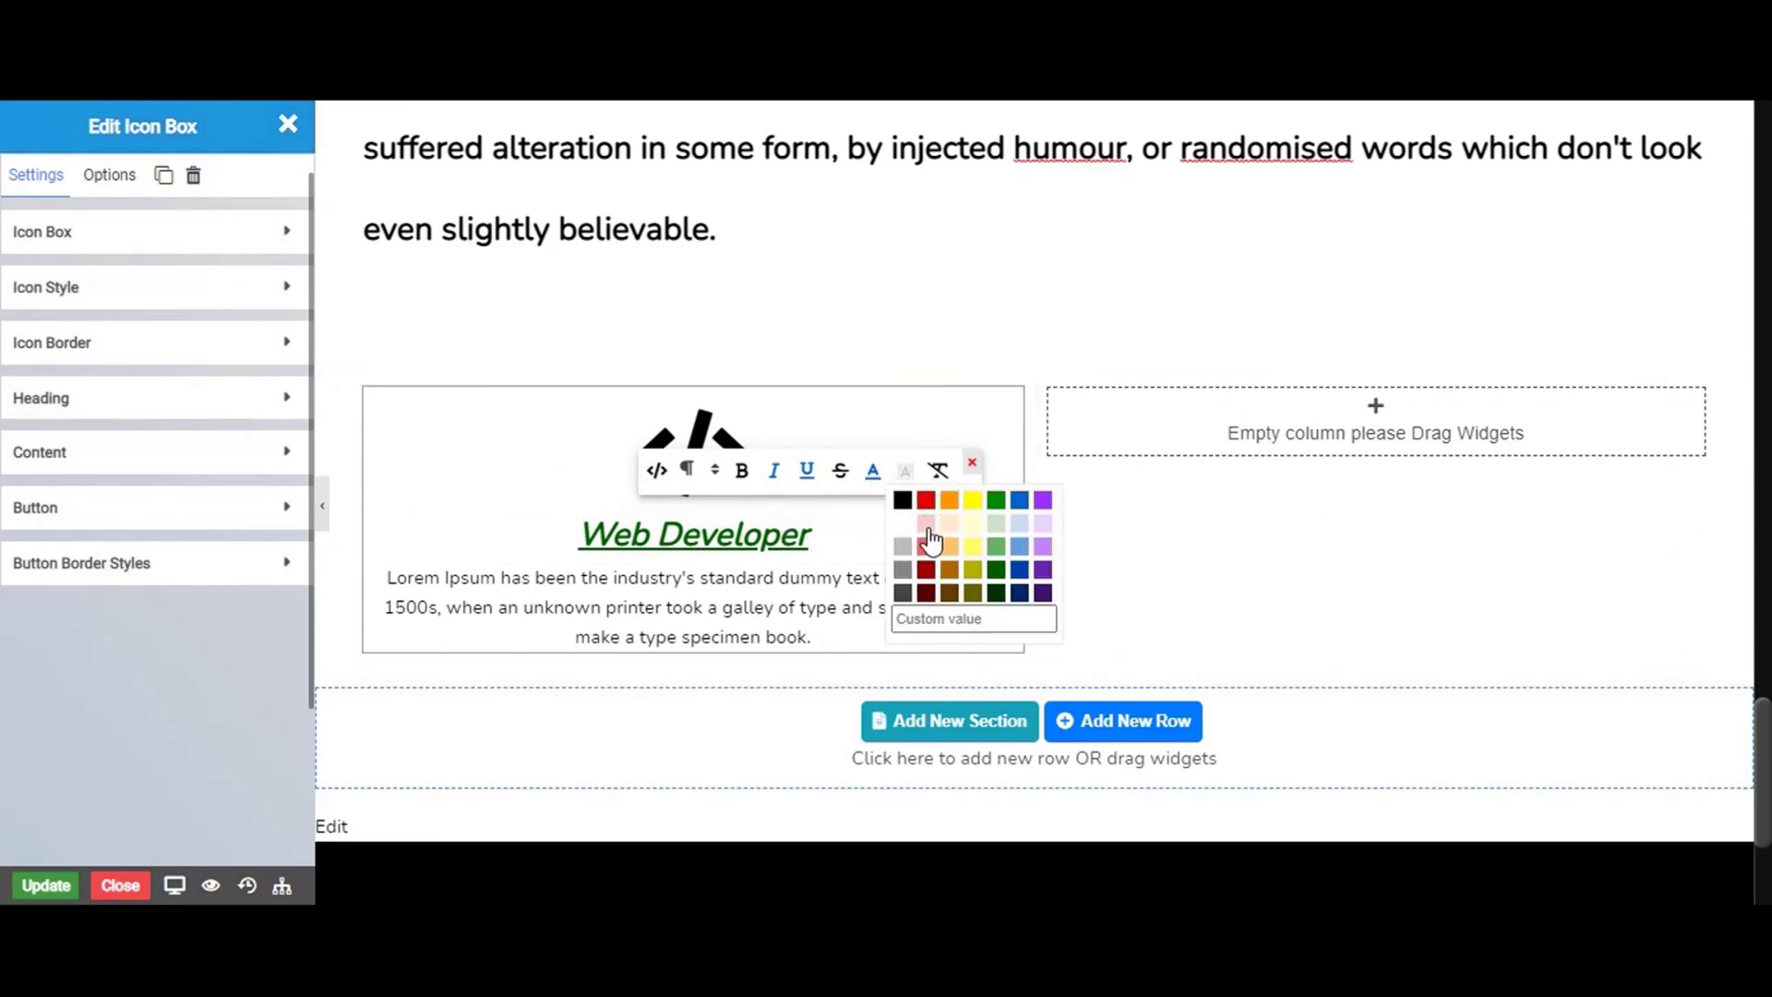
click(821, 533)
click(700, 585)
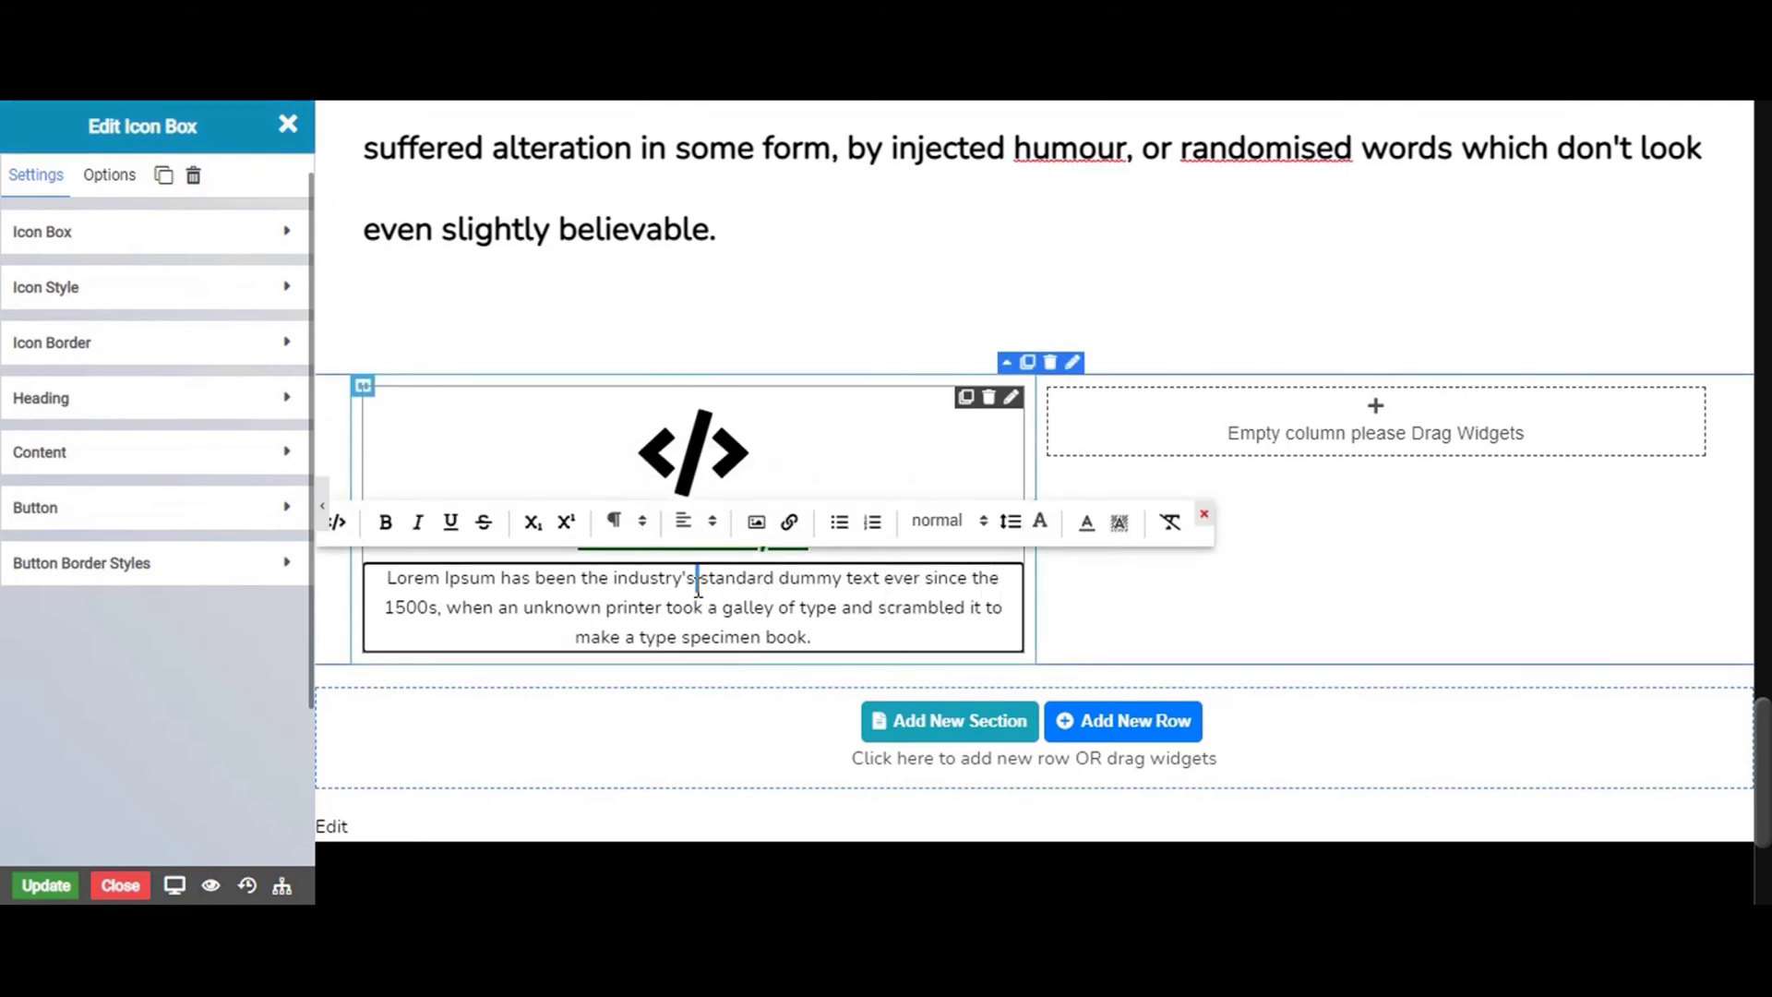
key(ctrl+a)
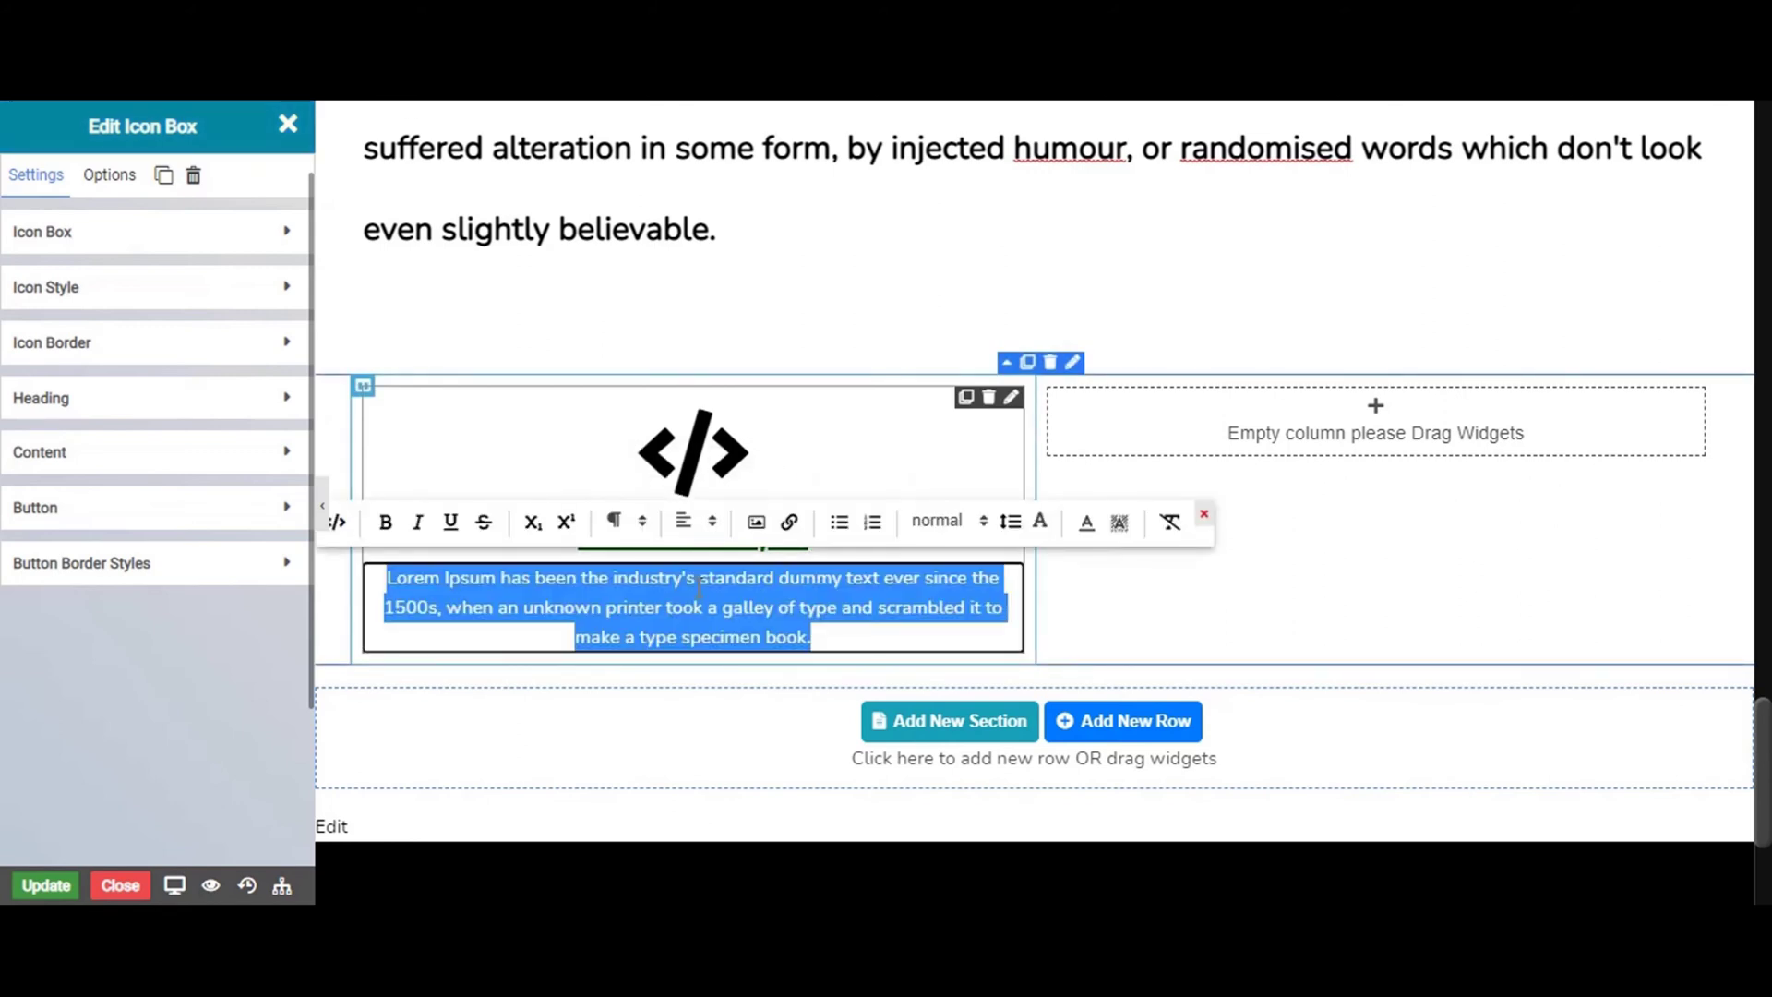
click(391, 528)
click(420, 528)
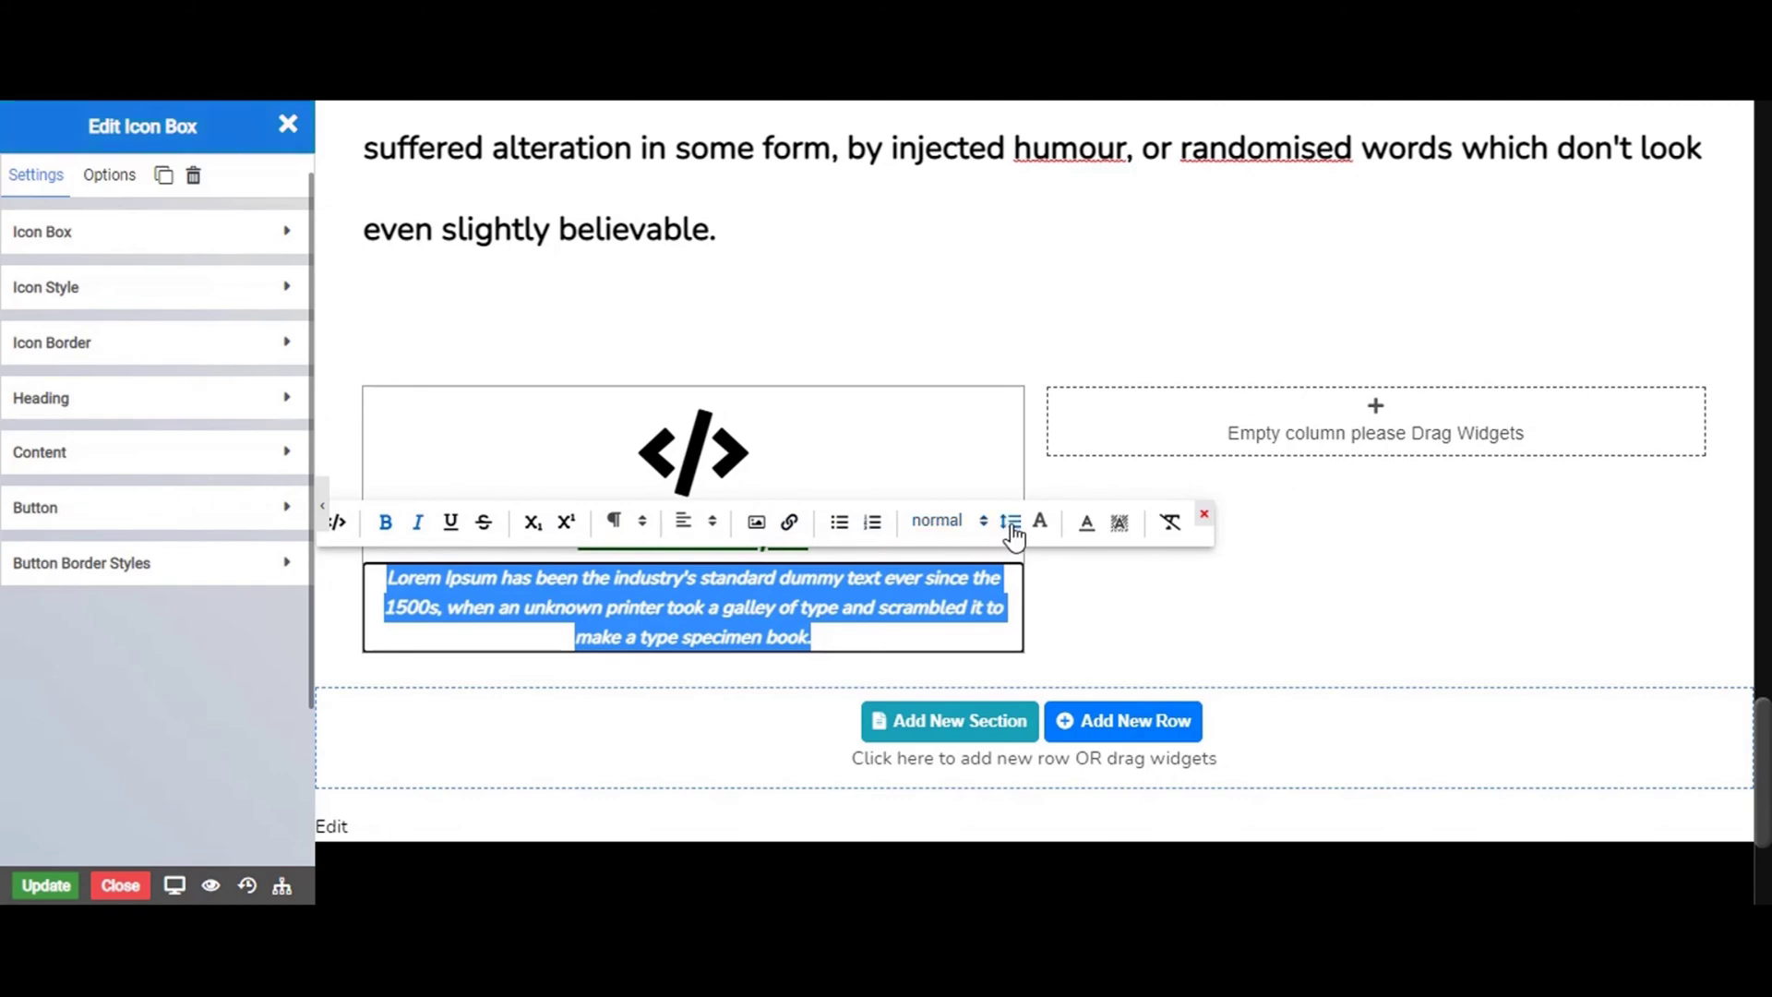
Colour the description paragraph dark blue and close the heading's formatting options
click(1089, 526)
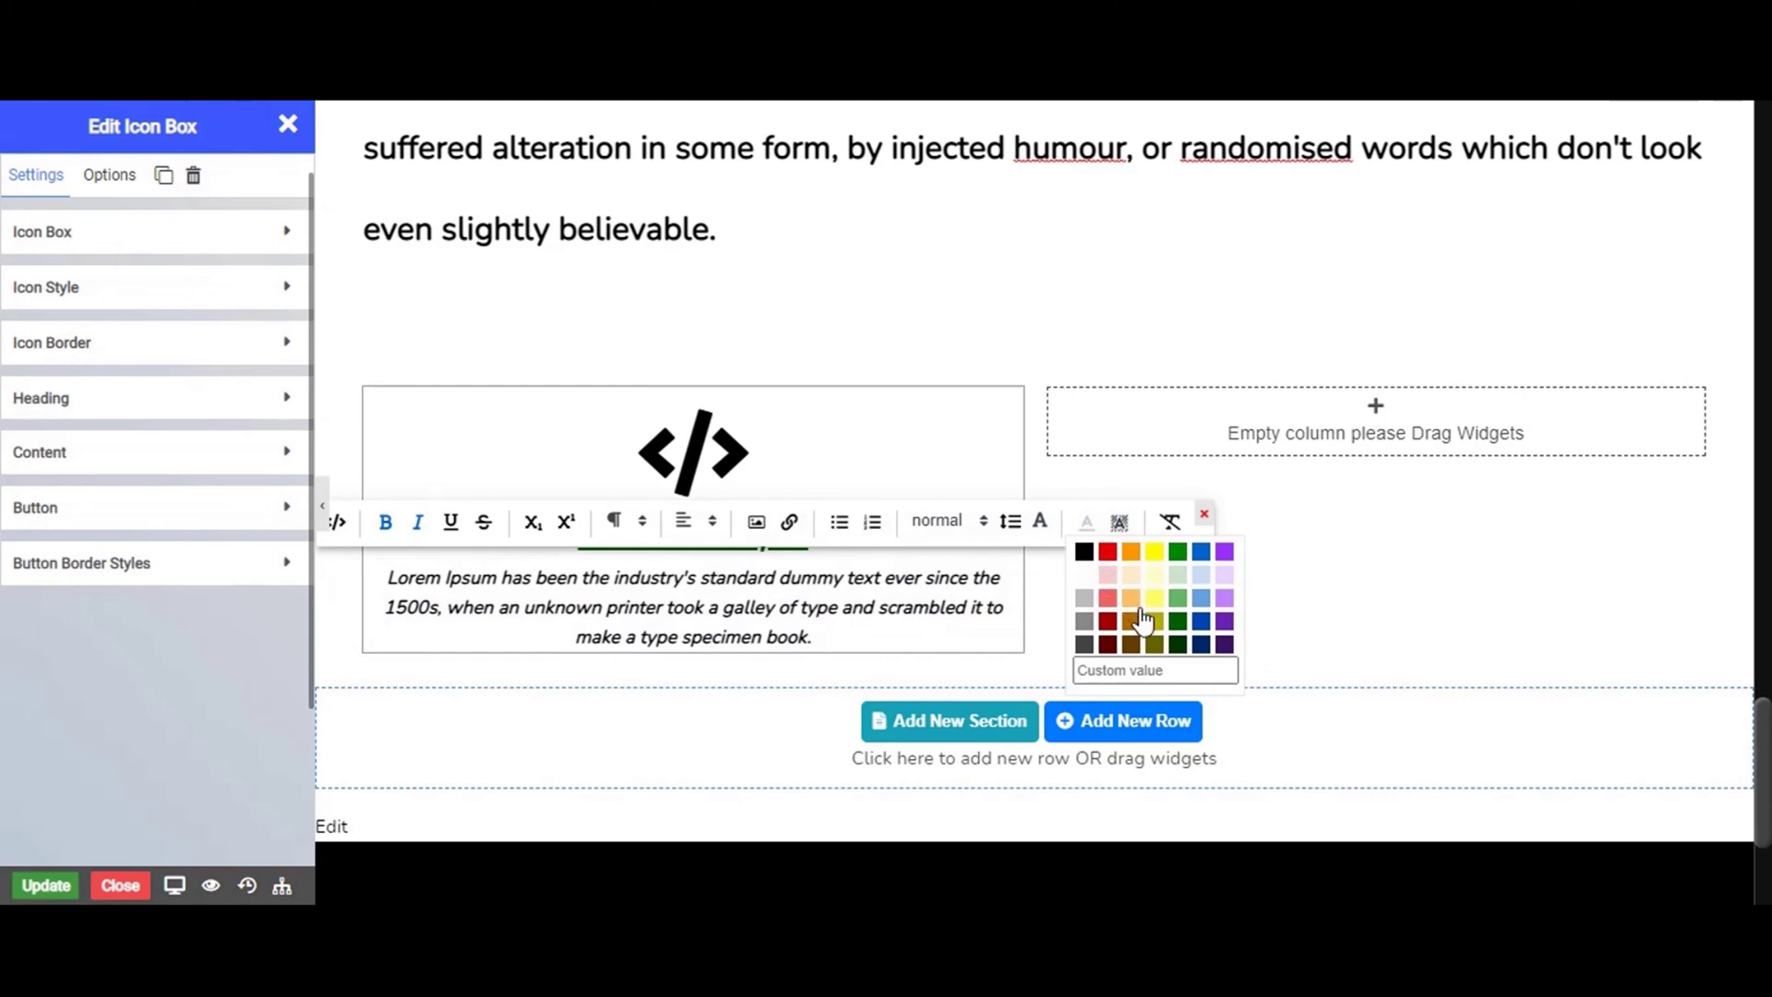
click(1201, 631)
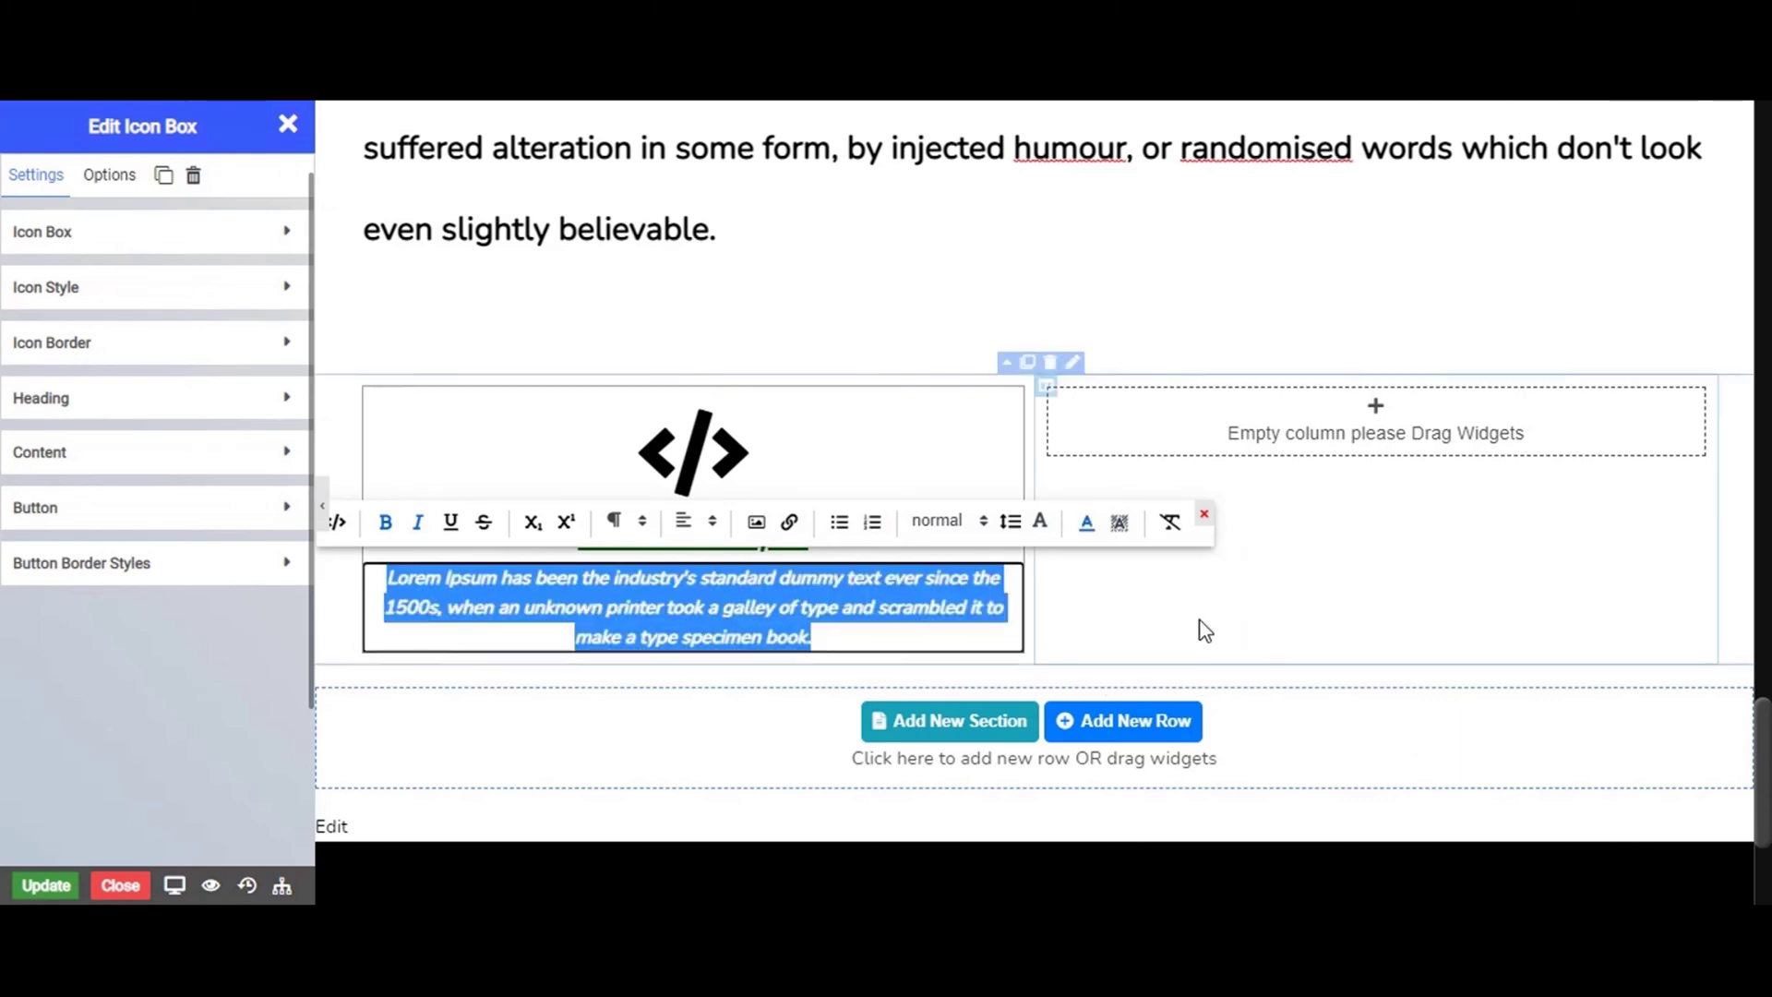
click(833, 614)
click(901, 631)
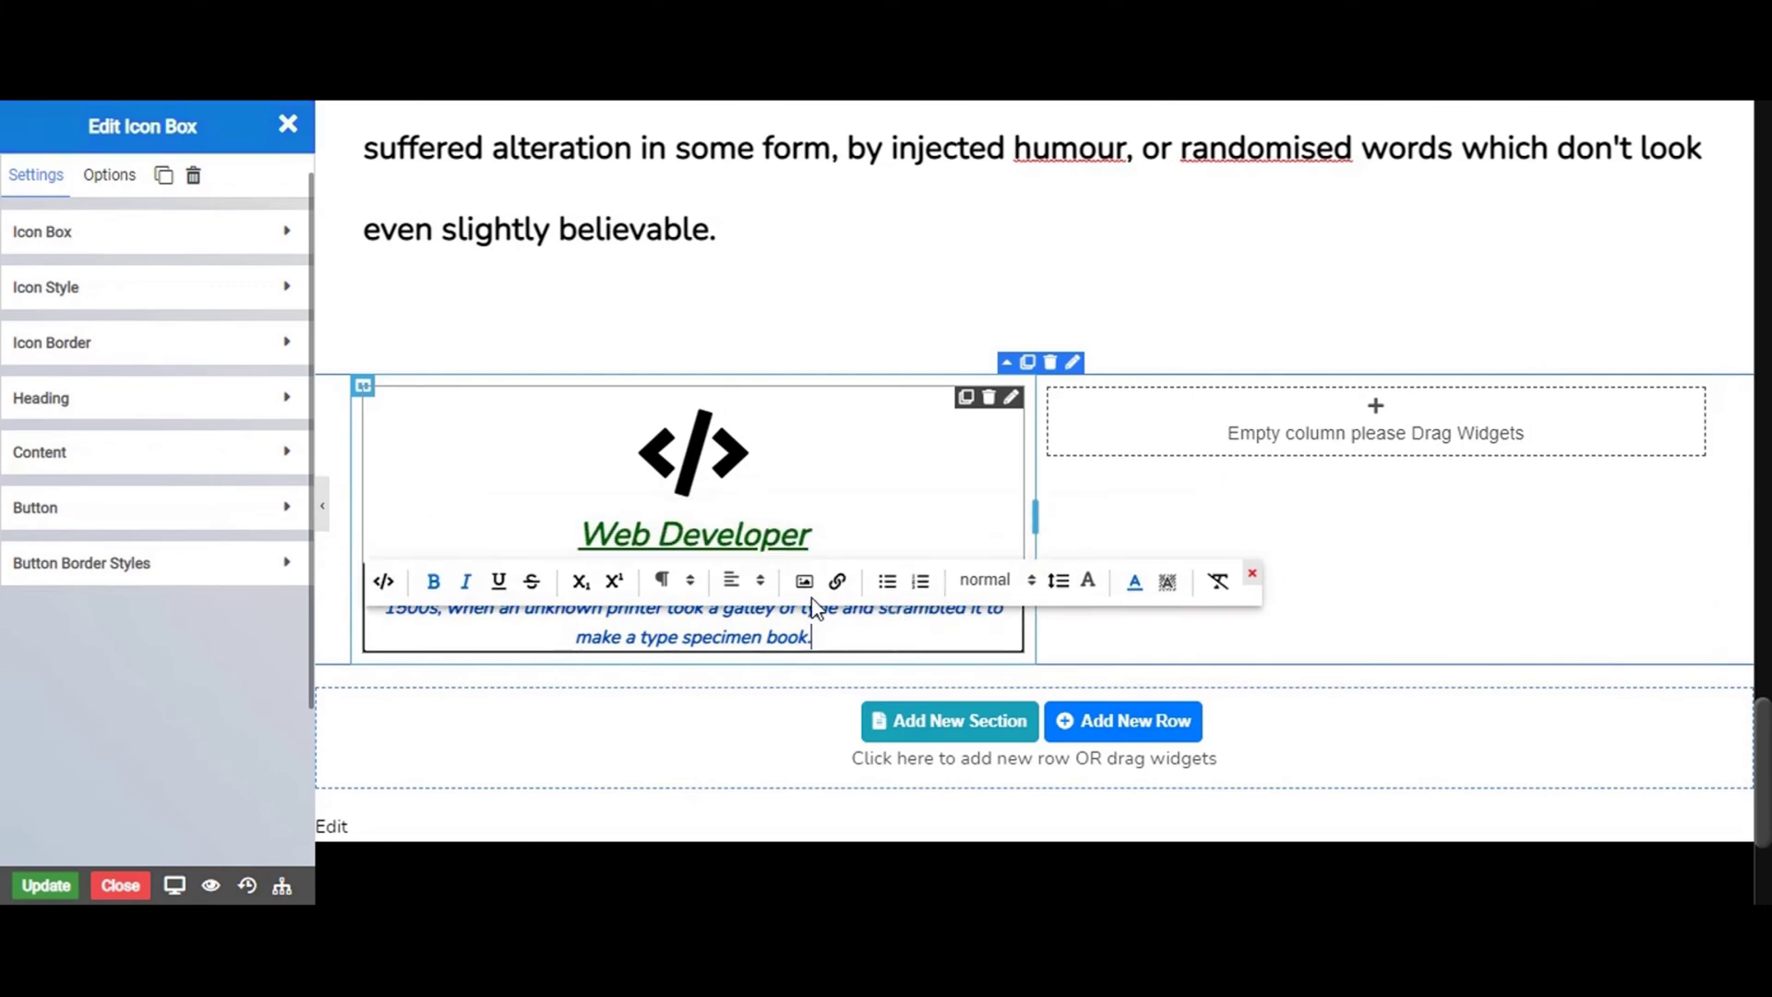
click(789, 533)
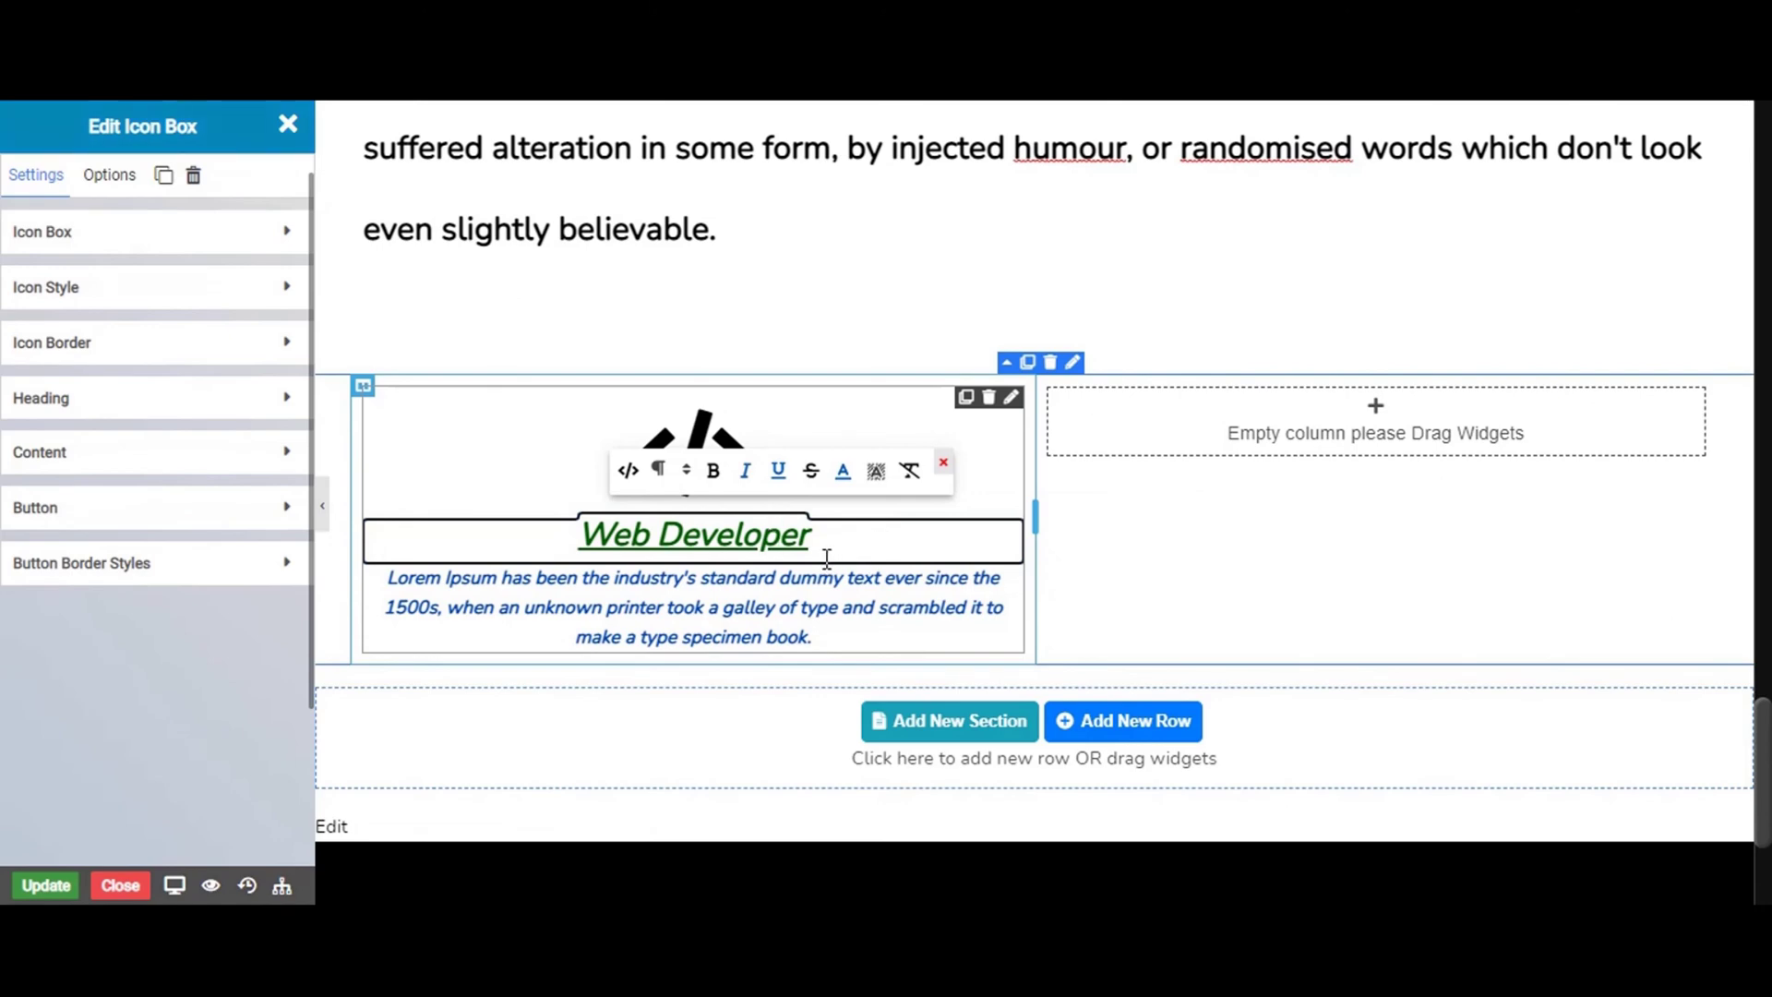
click(942, 462)
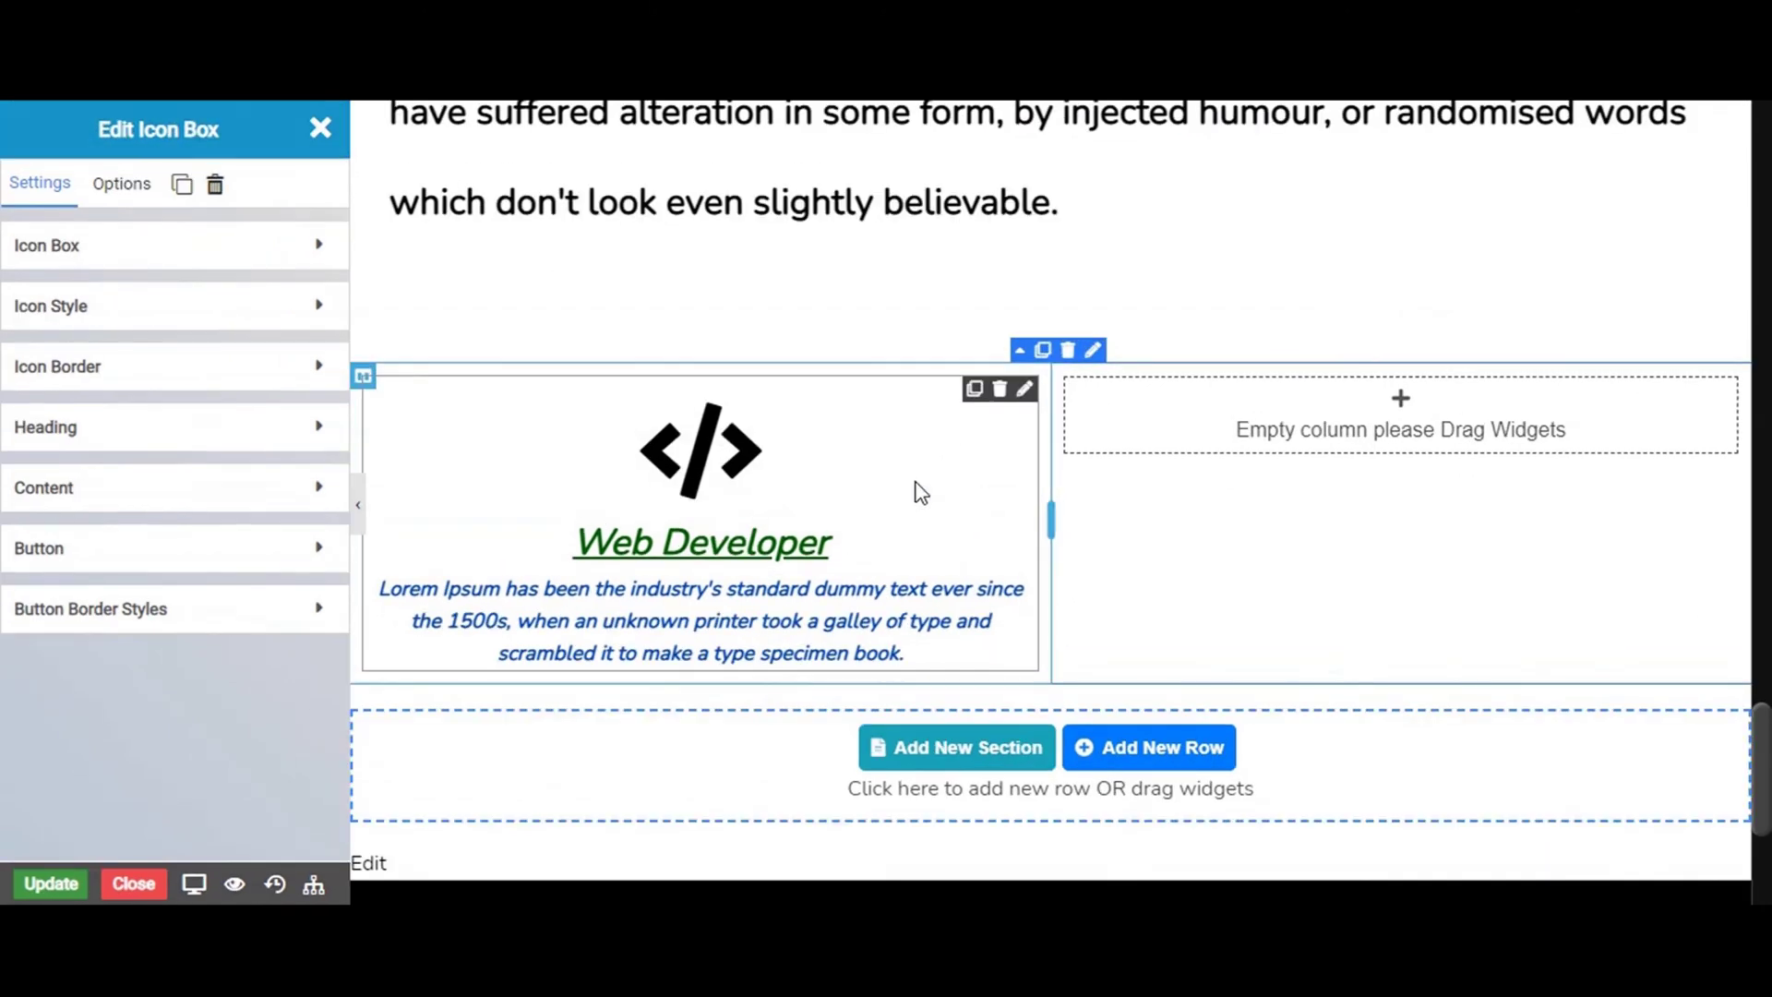
Close the icon box settings and drag a Title widget into the empty right column
click(319, 128)
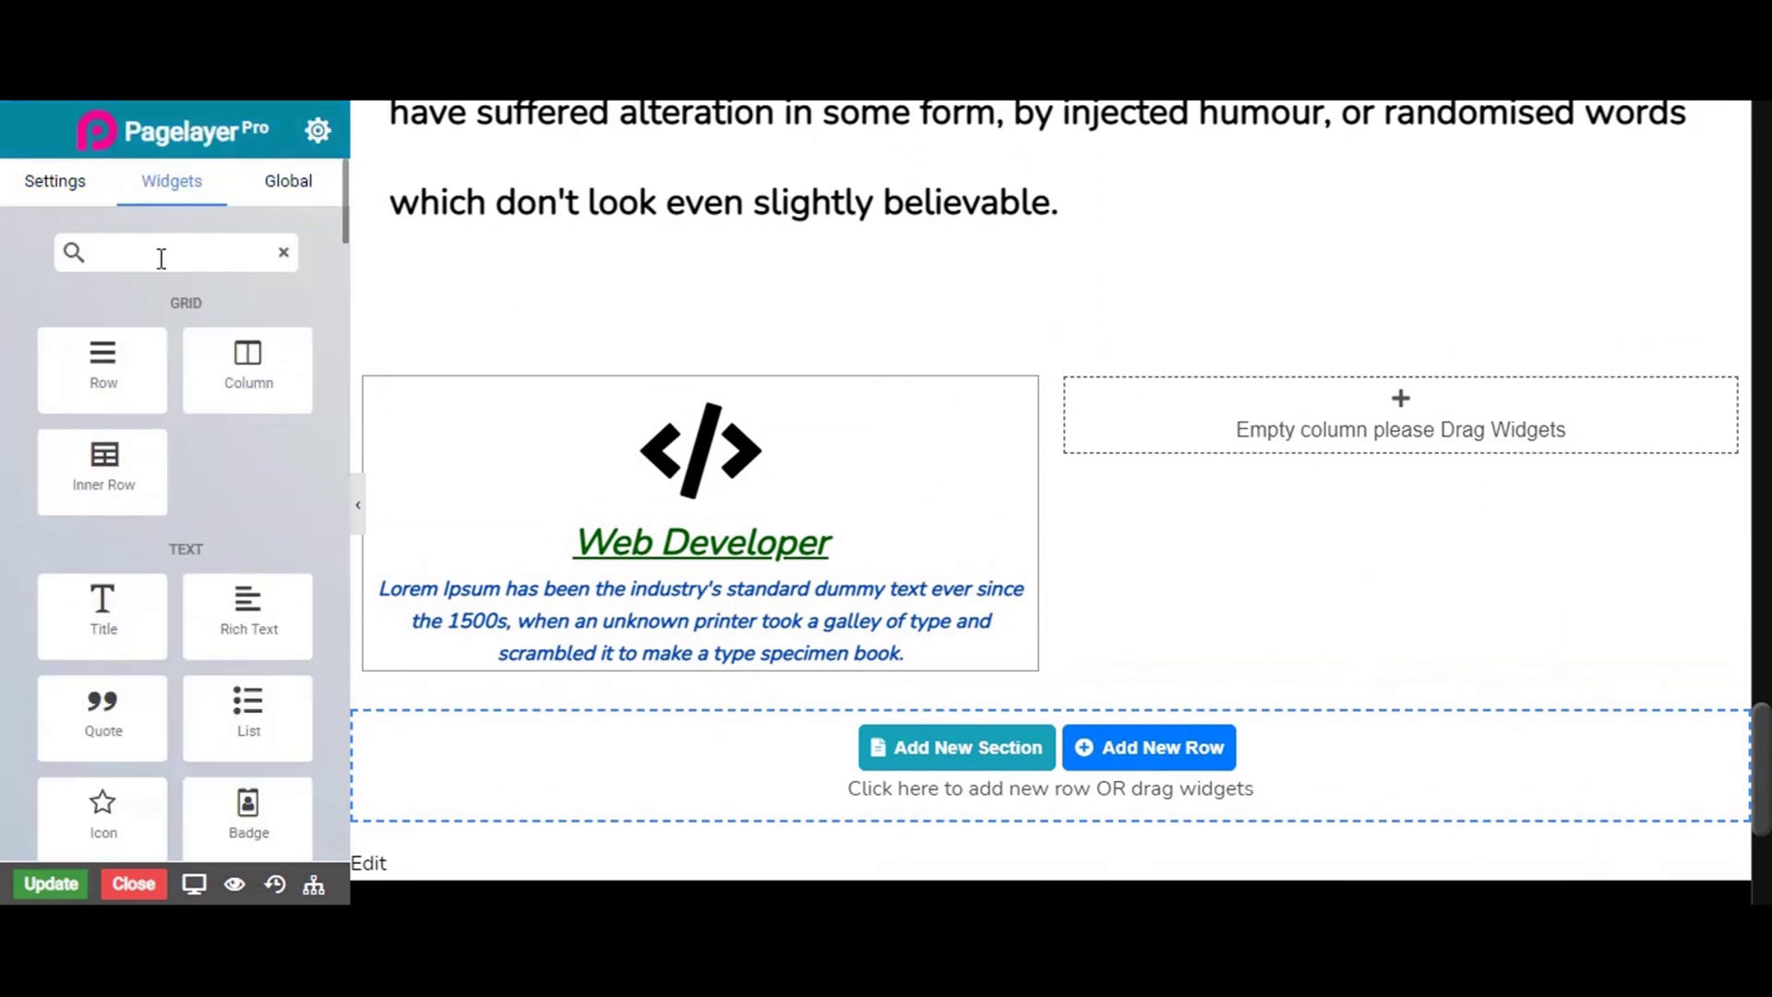
click(125, 263)
text(tit)
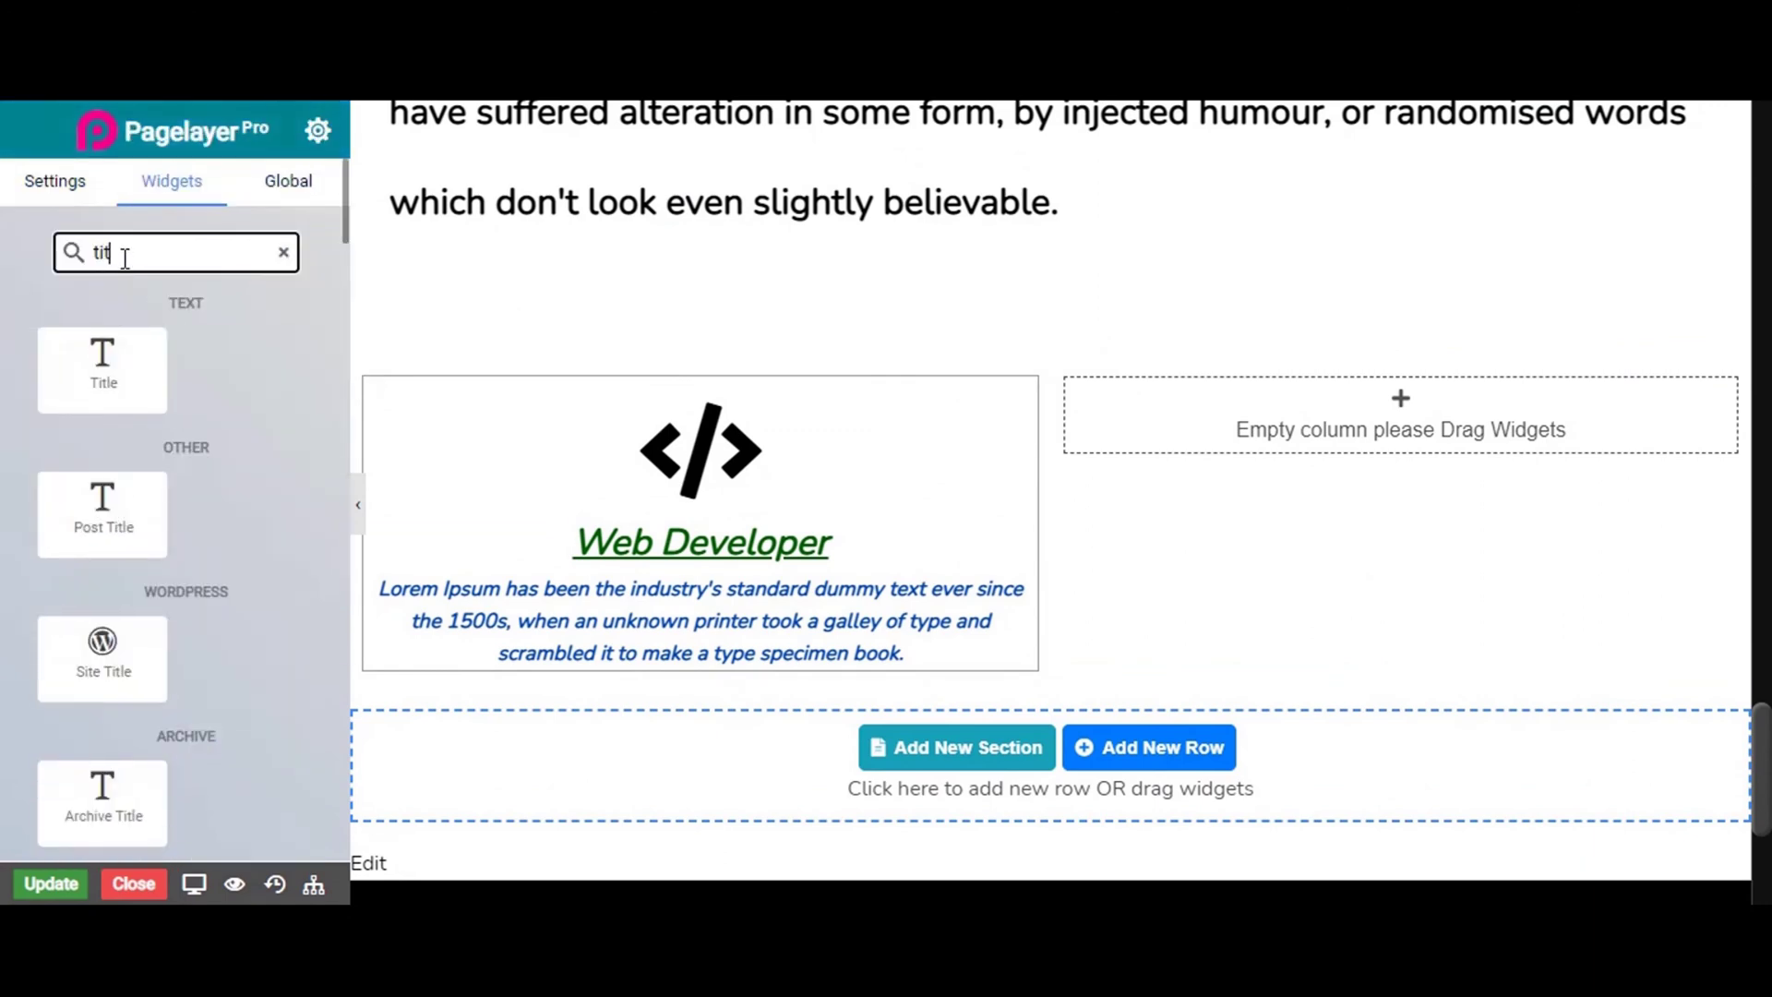
drag(99, 367, 1201, 468)
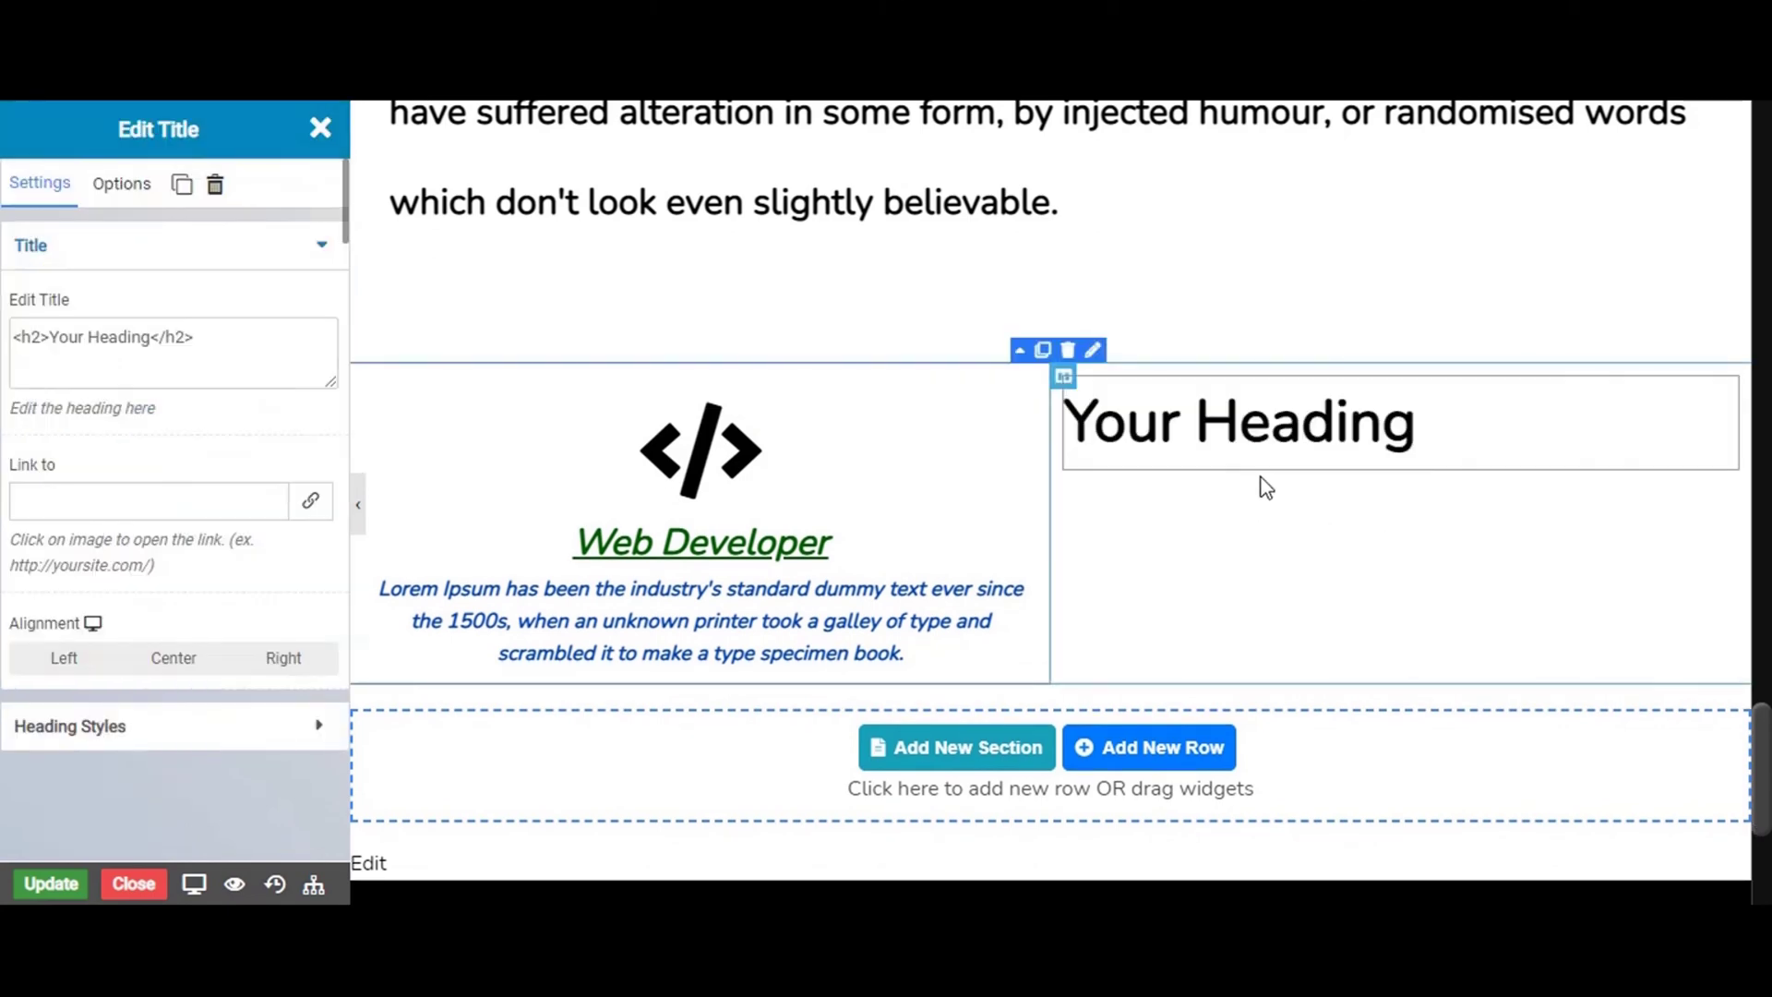
Replace the 'Your Heading' placeholder with the text 'Development'
click(1448, 441)
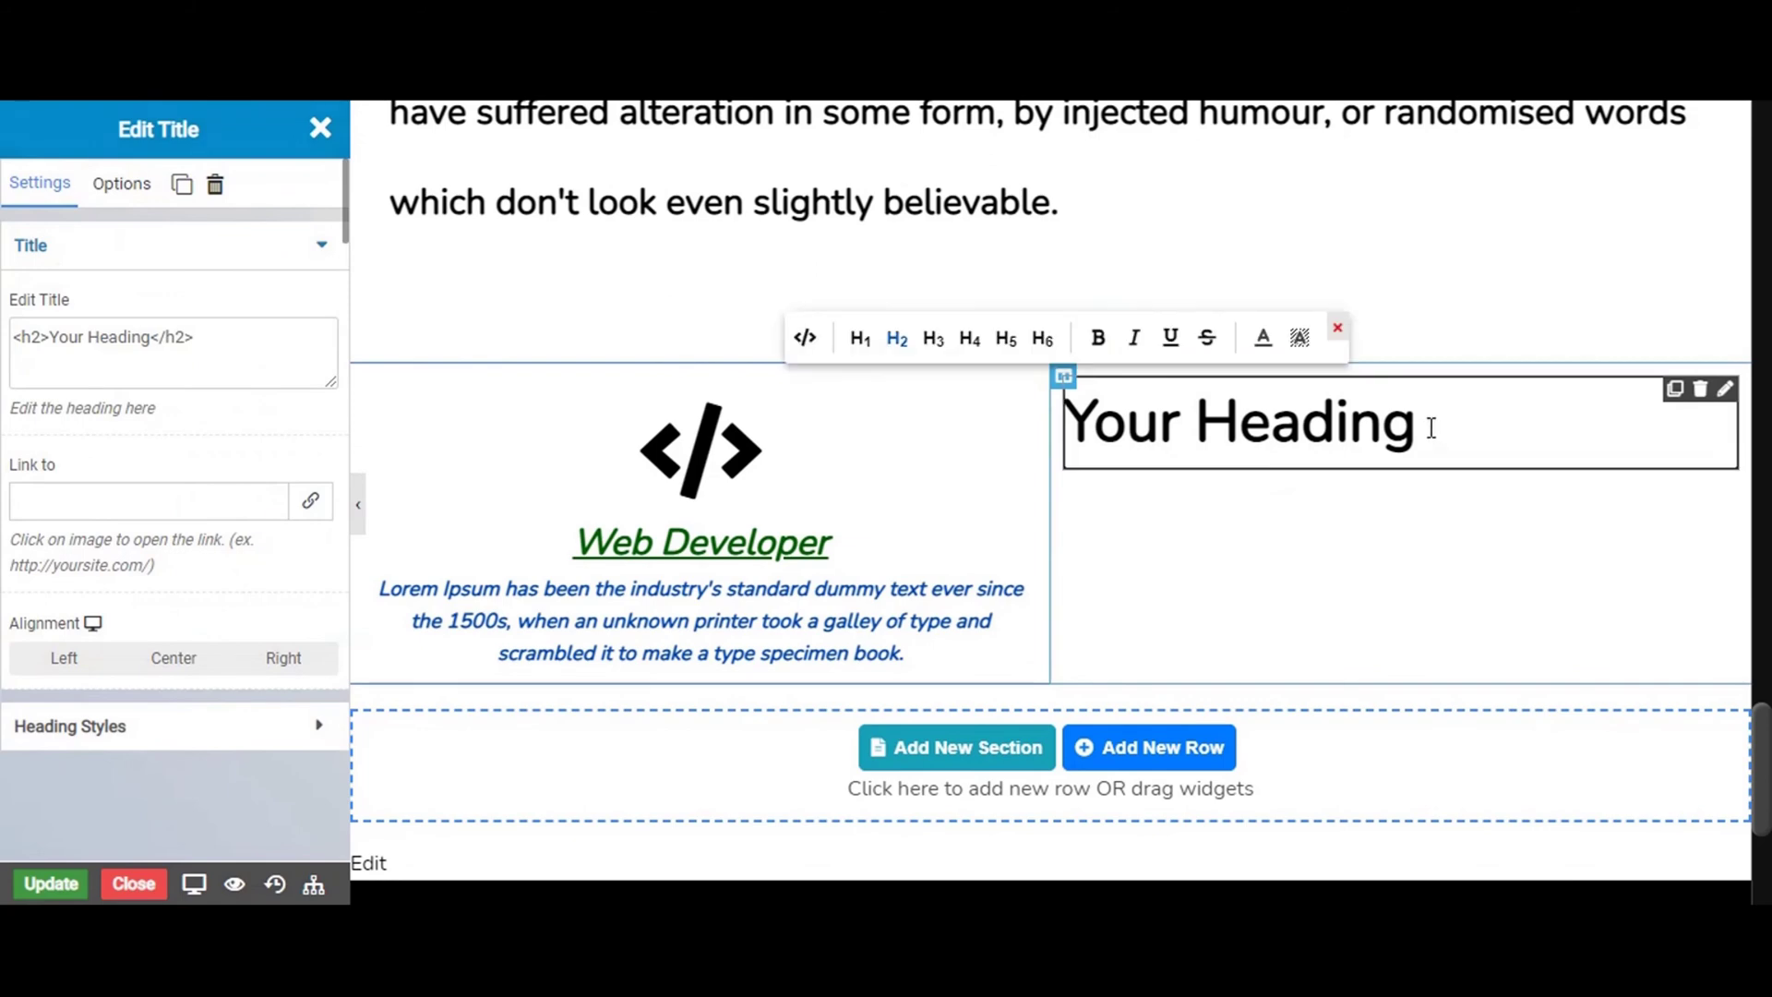
key(BackSpace)
key(BackSpace)
key(BackSpace)
key(BackSpace)
key(BackSpace)
key(BackSpace)
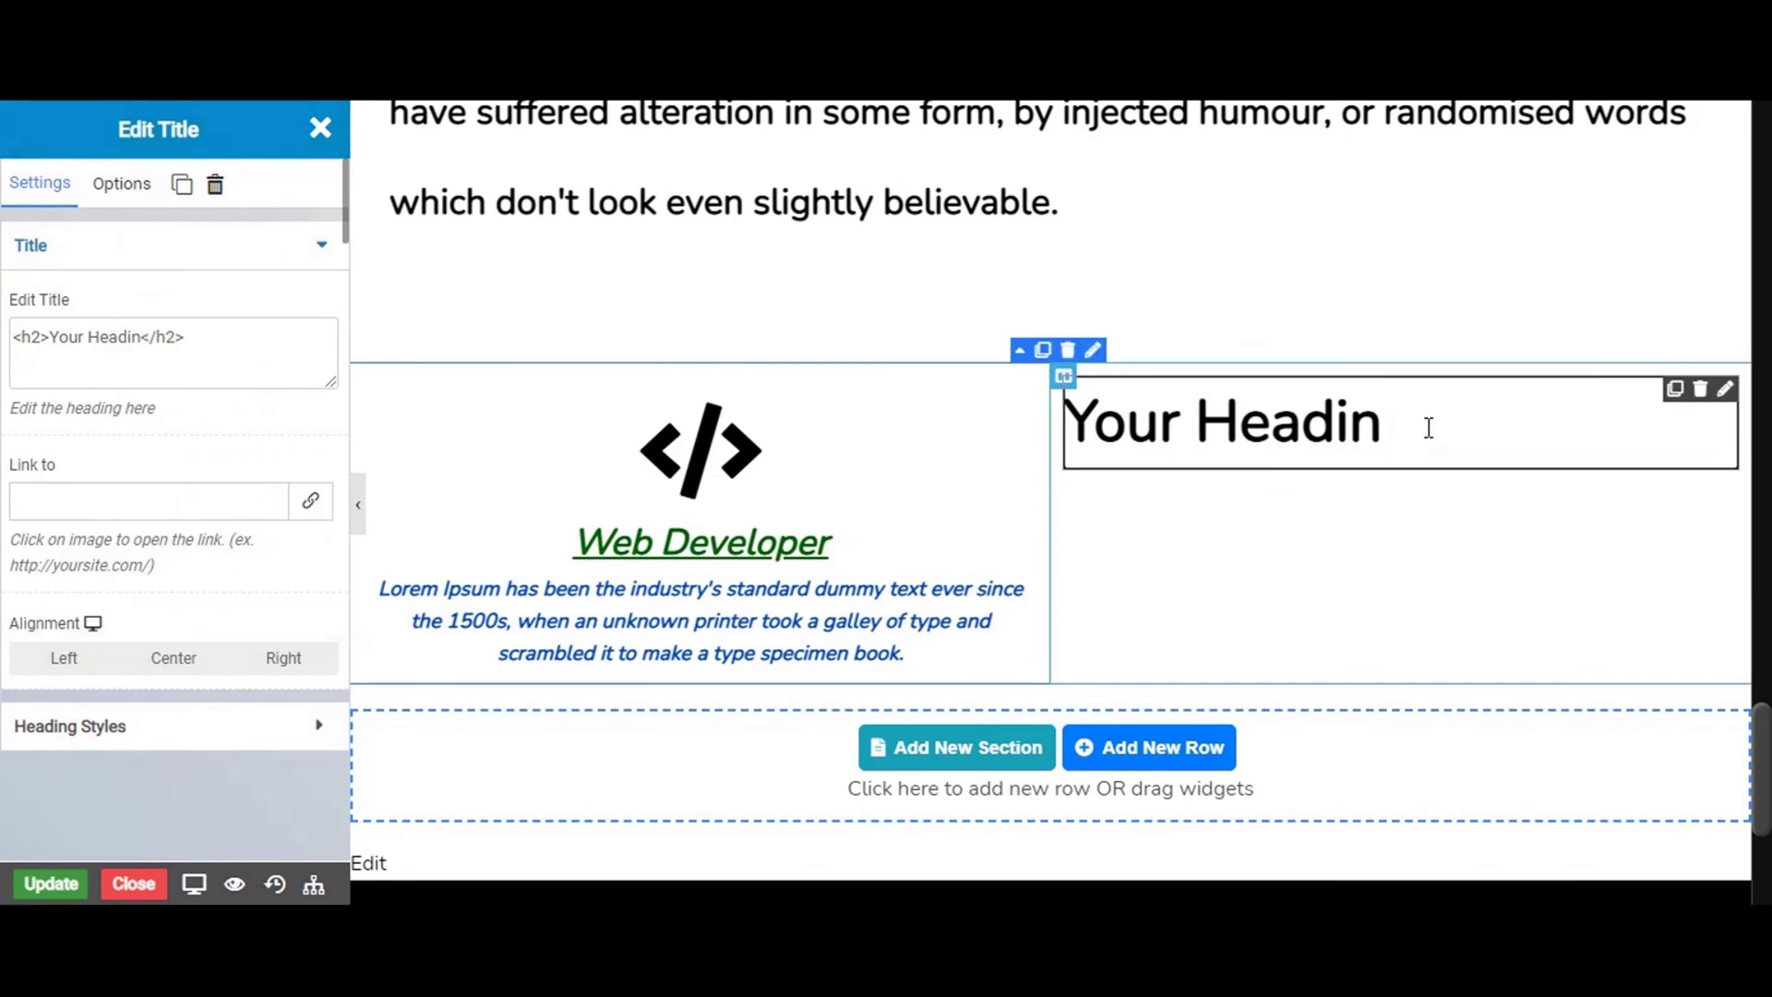
key(BackSpace)
key(BackSpace)
key(BackSpace)
key(BackSpace)
key(BackSpace)
key(BackSpace)
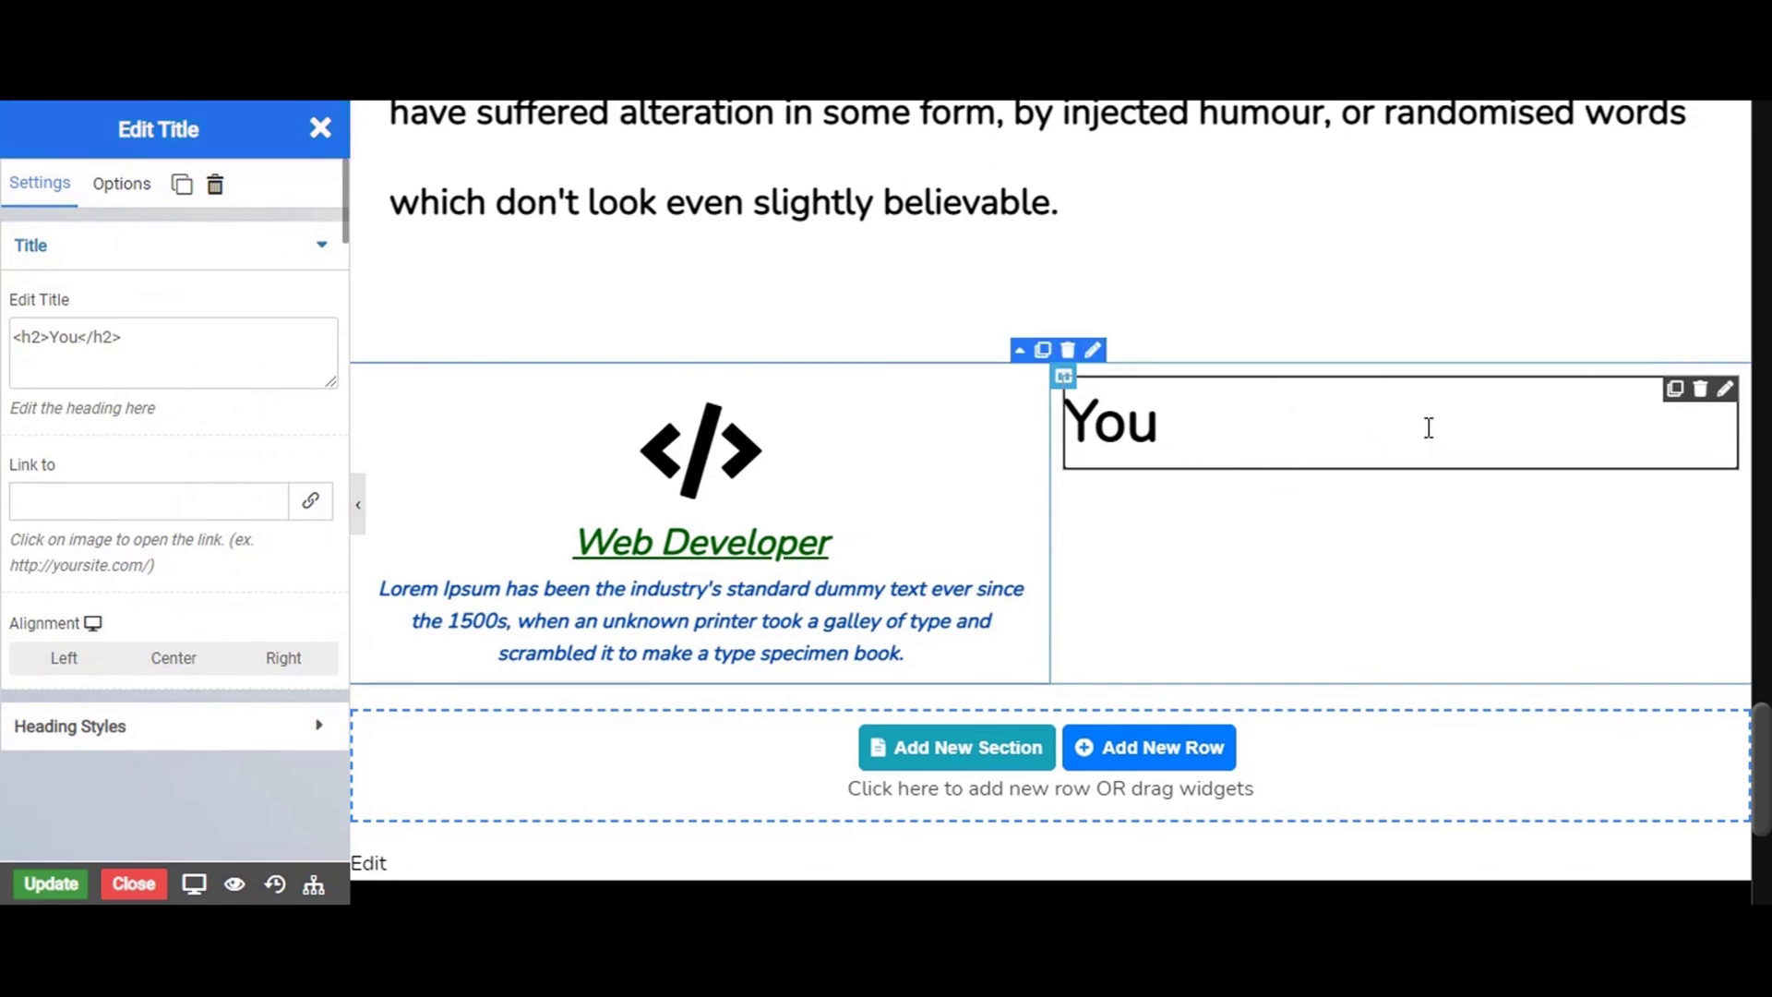
text(D)
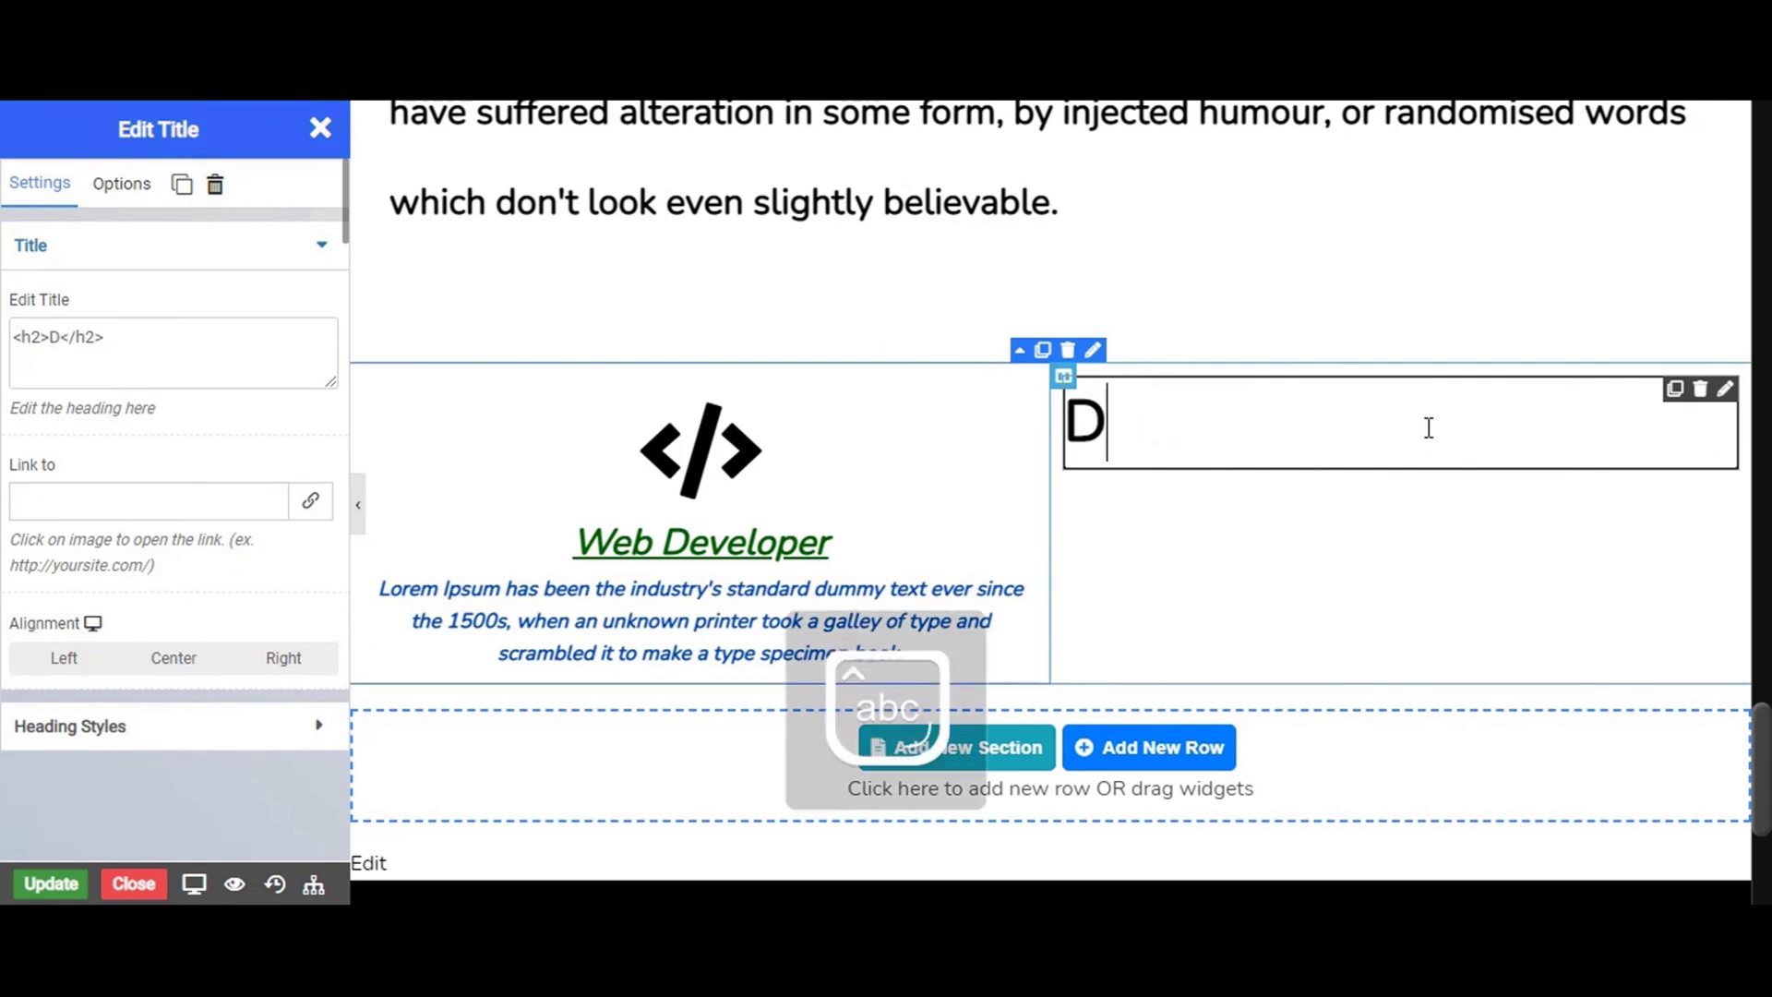
text(evelopment)
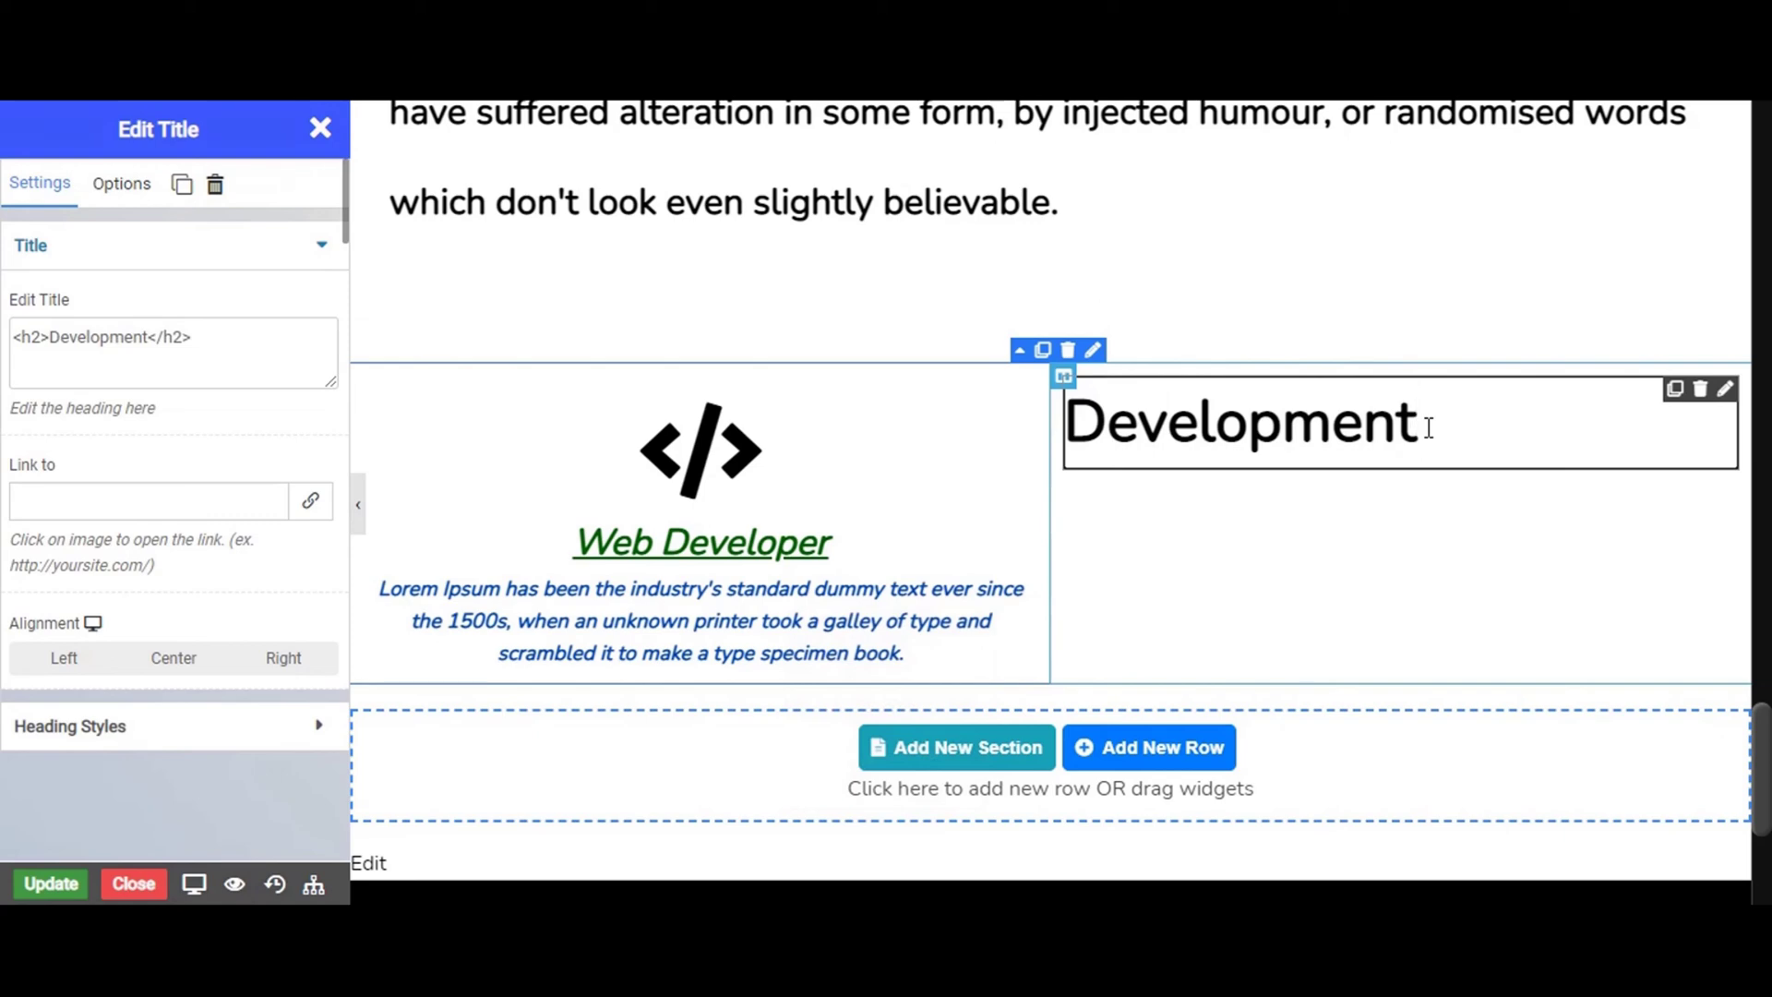
click(1404, 420)
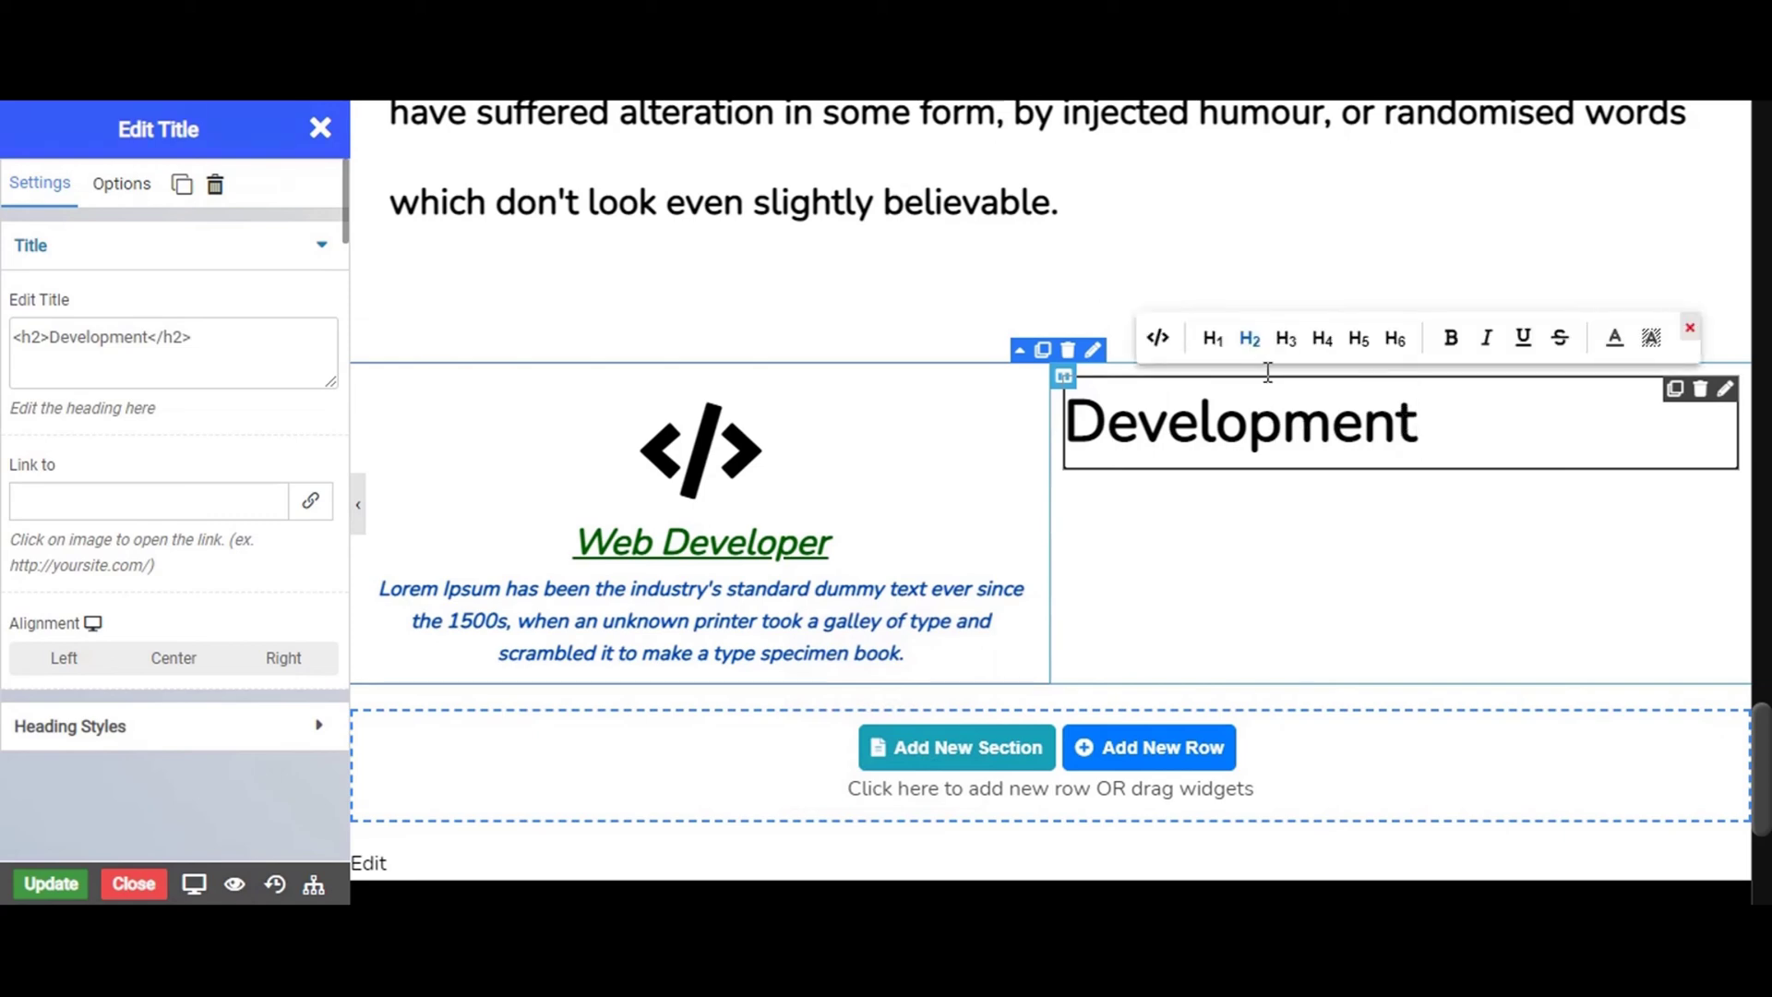
Try heading levels on Development and delete the stray empty heading beneath it
double_click(1337, 438)
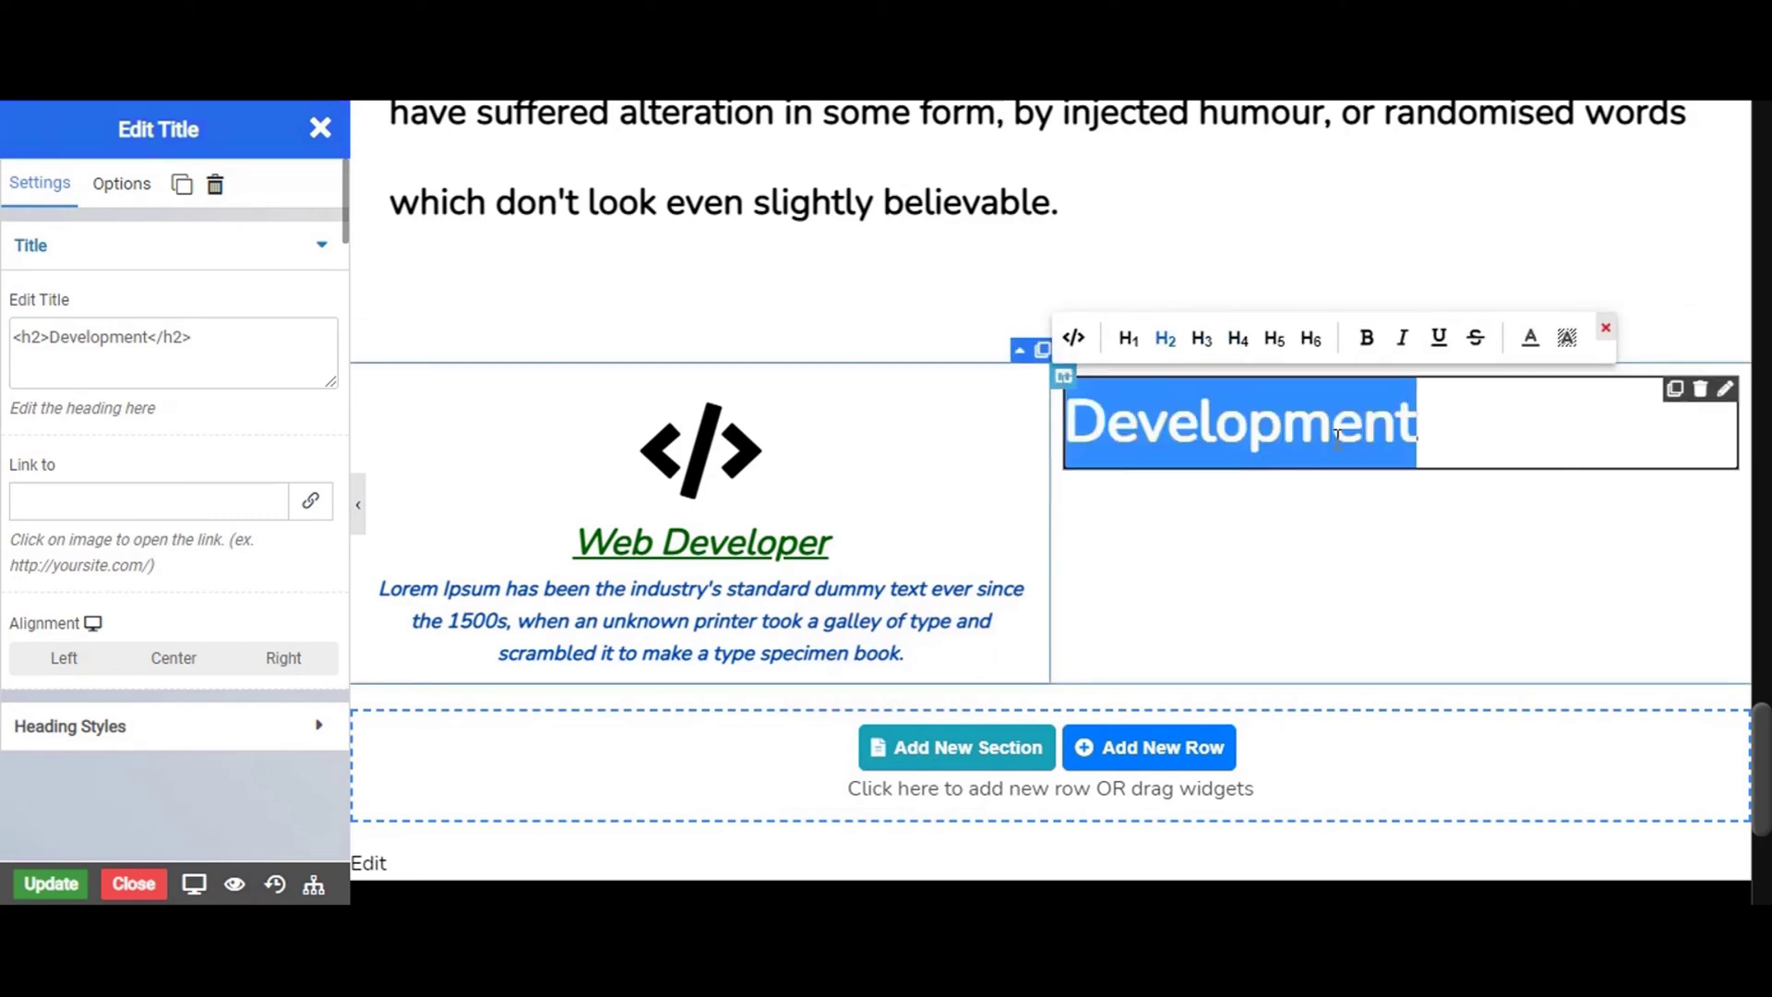
click(1202, 337)
click(1237, 340)
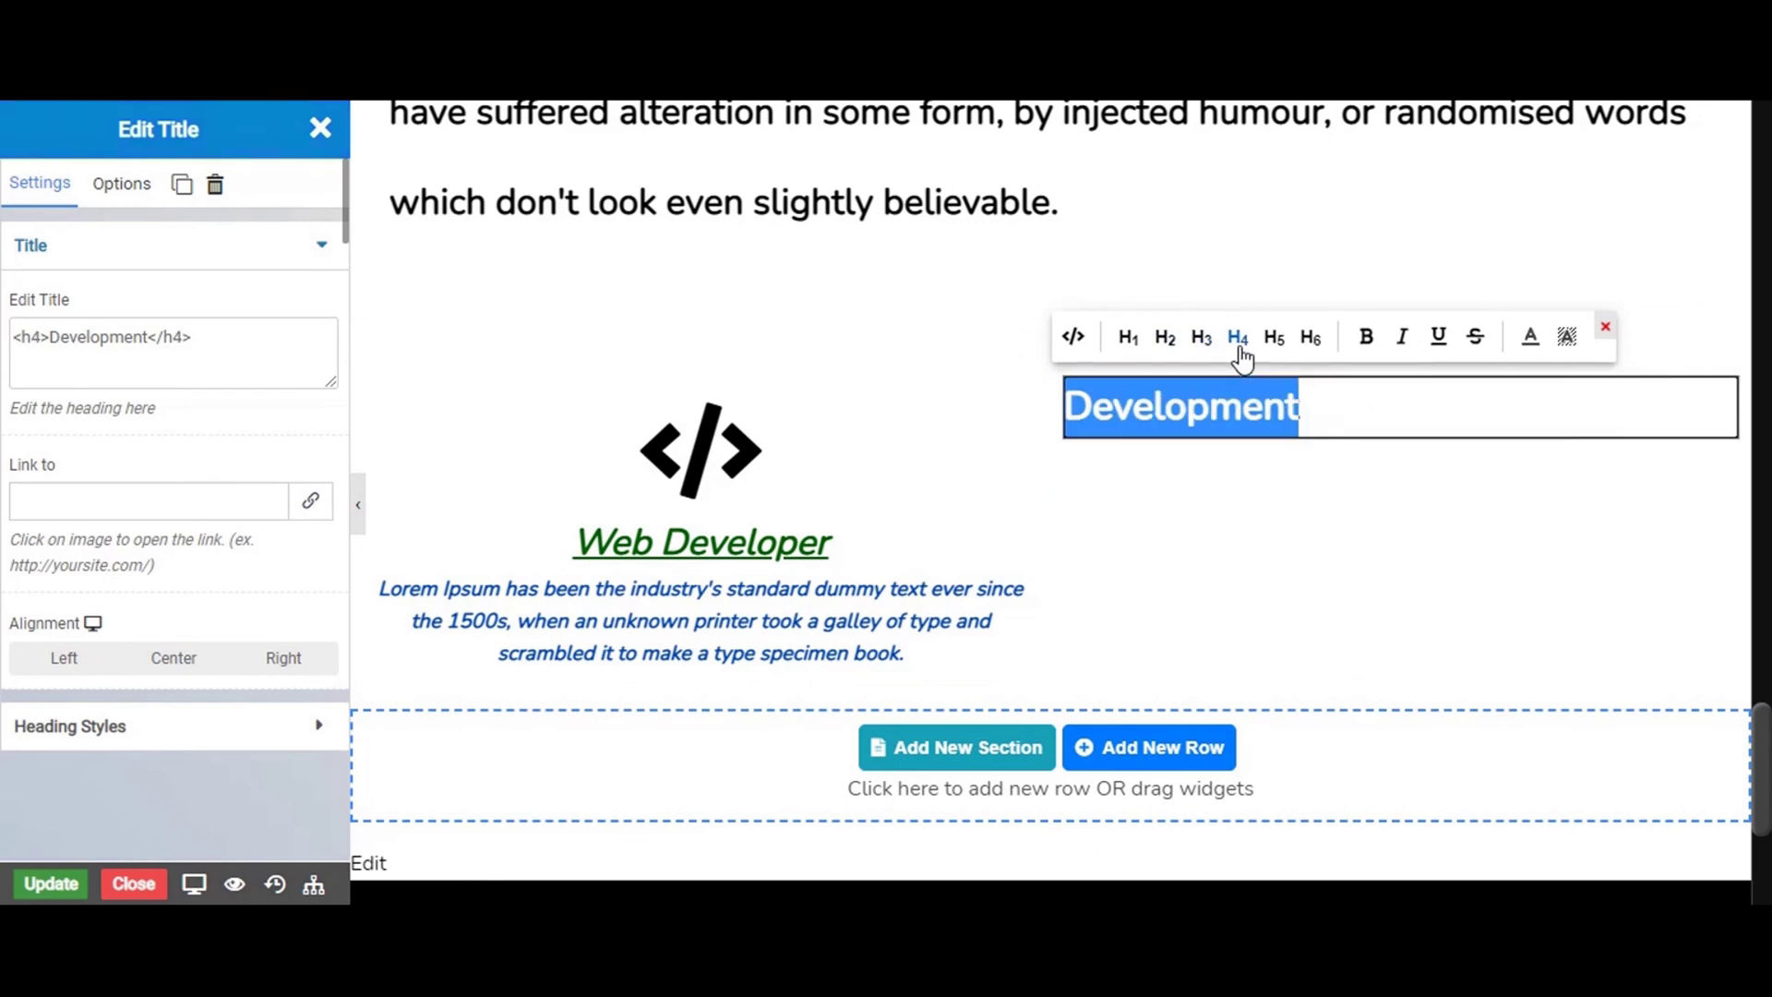
click(1202, 337)
click(1165, 337)
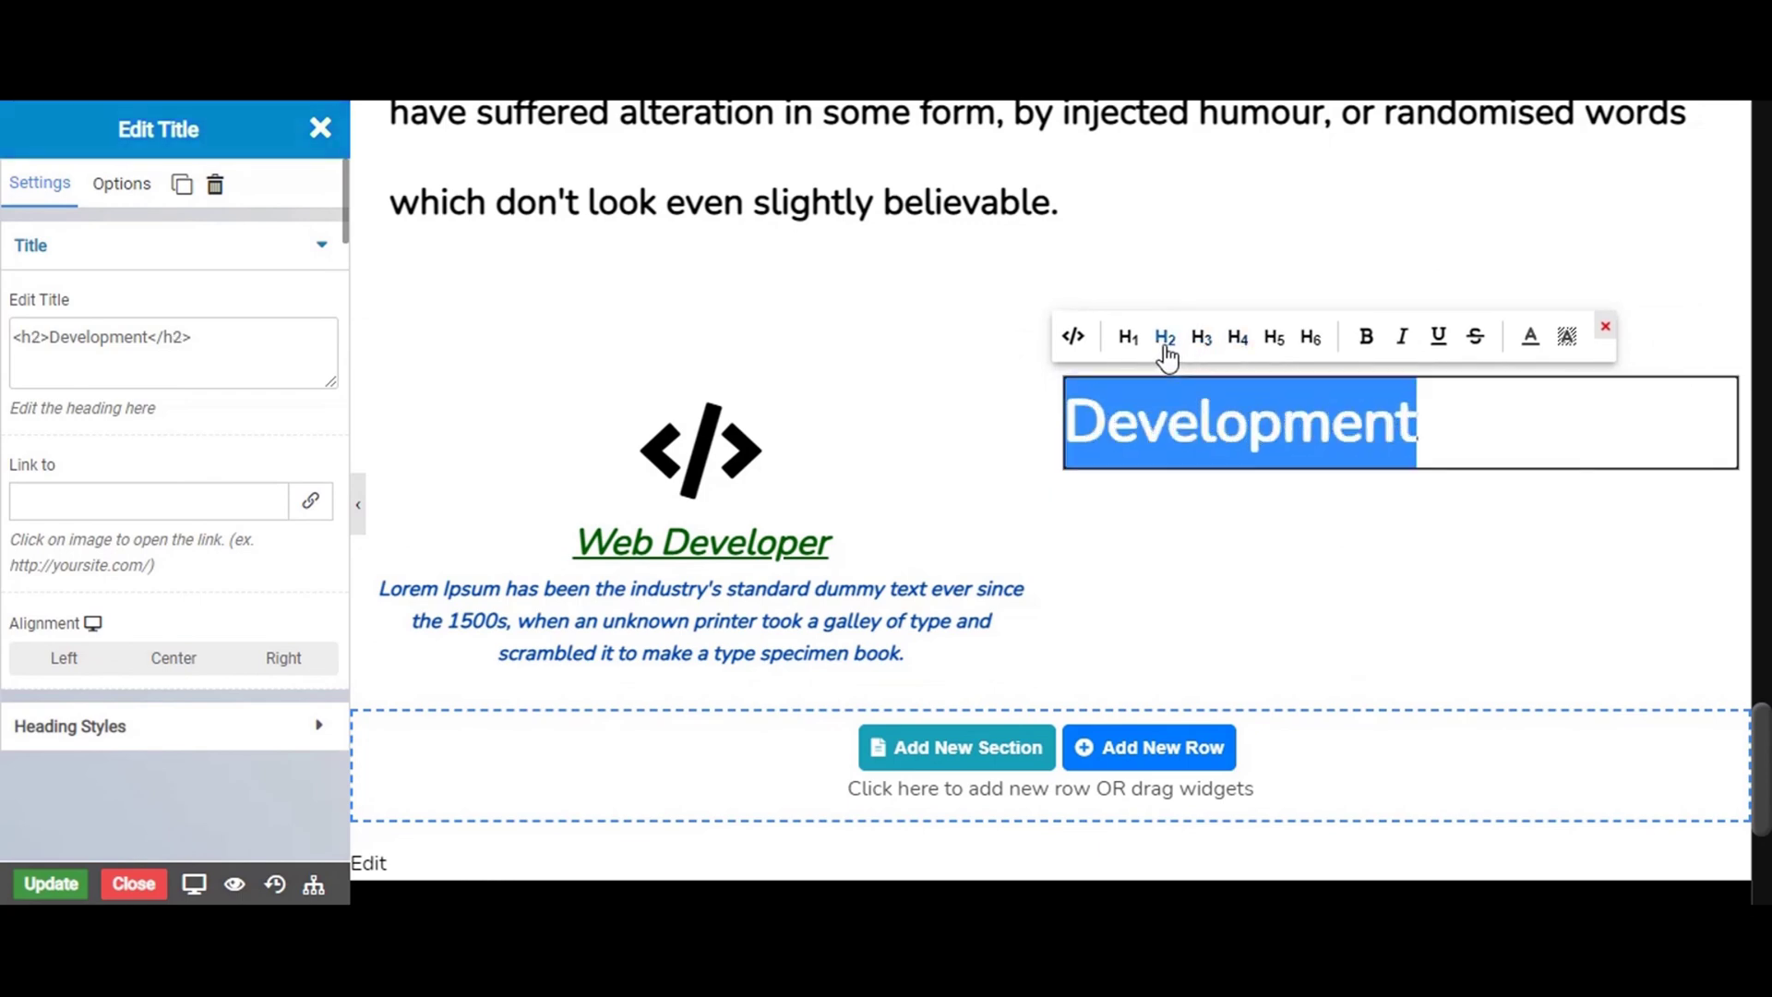
click(1464, 447)
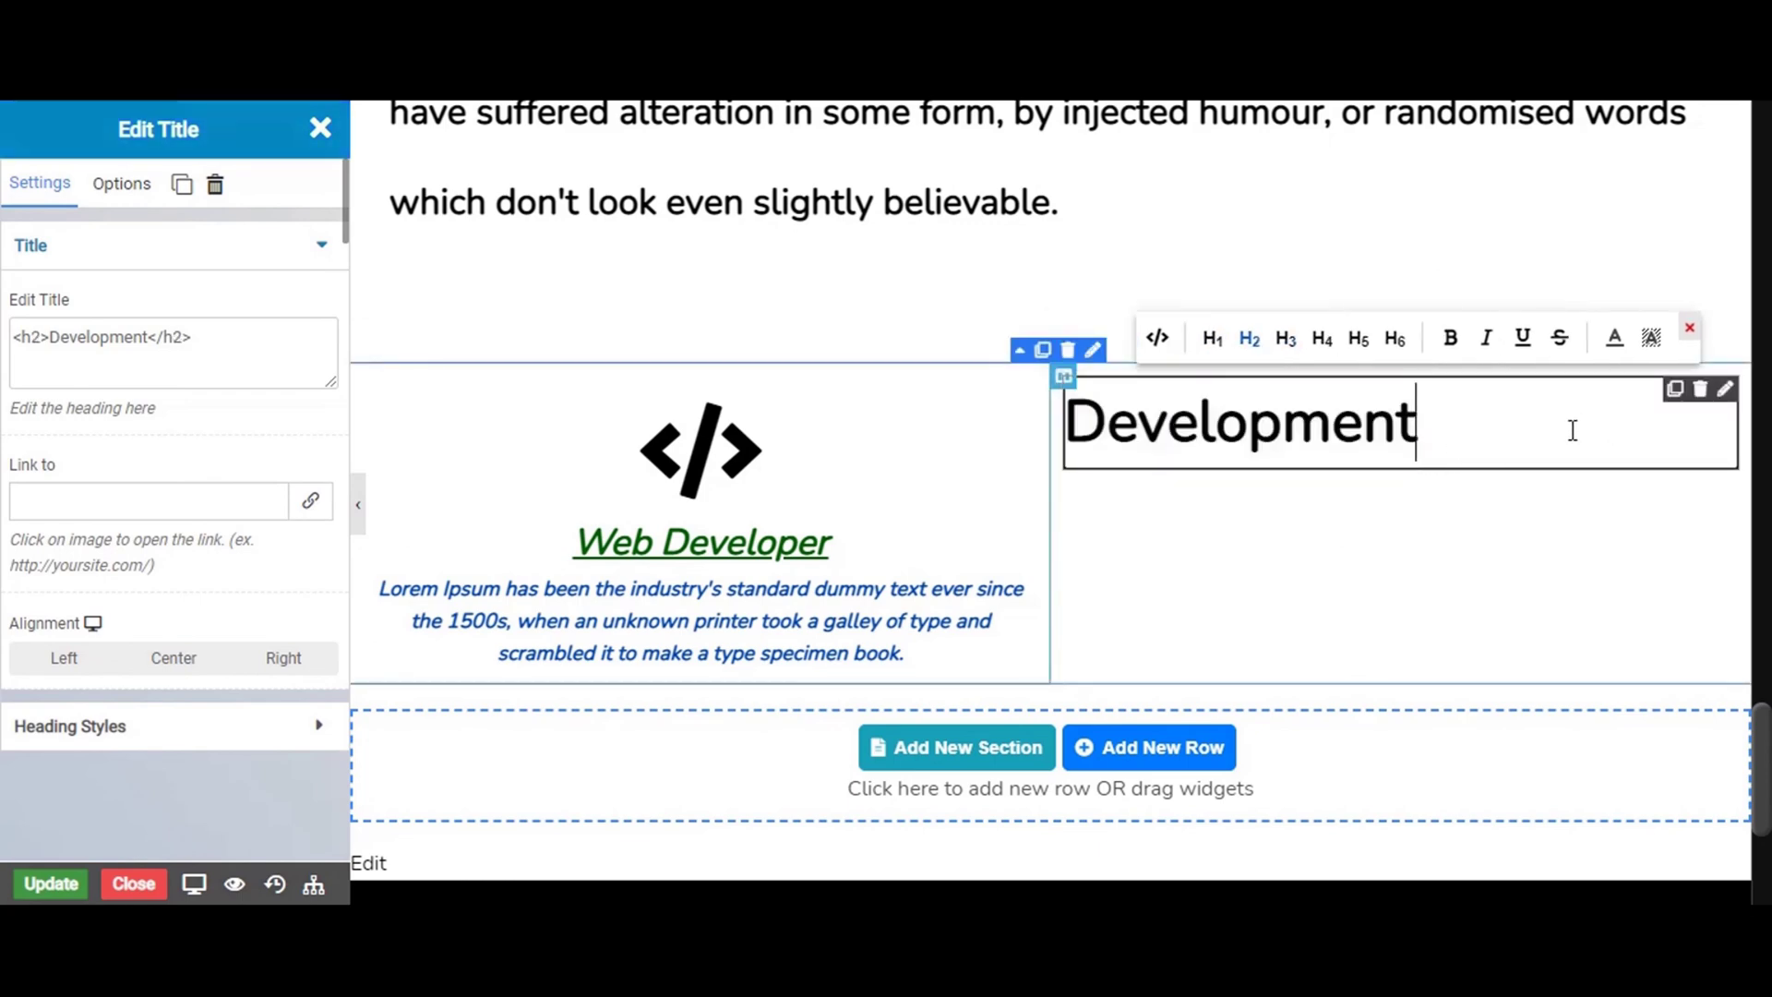
key(Return)
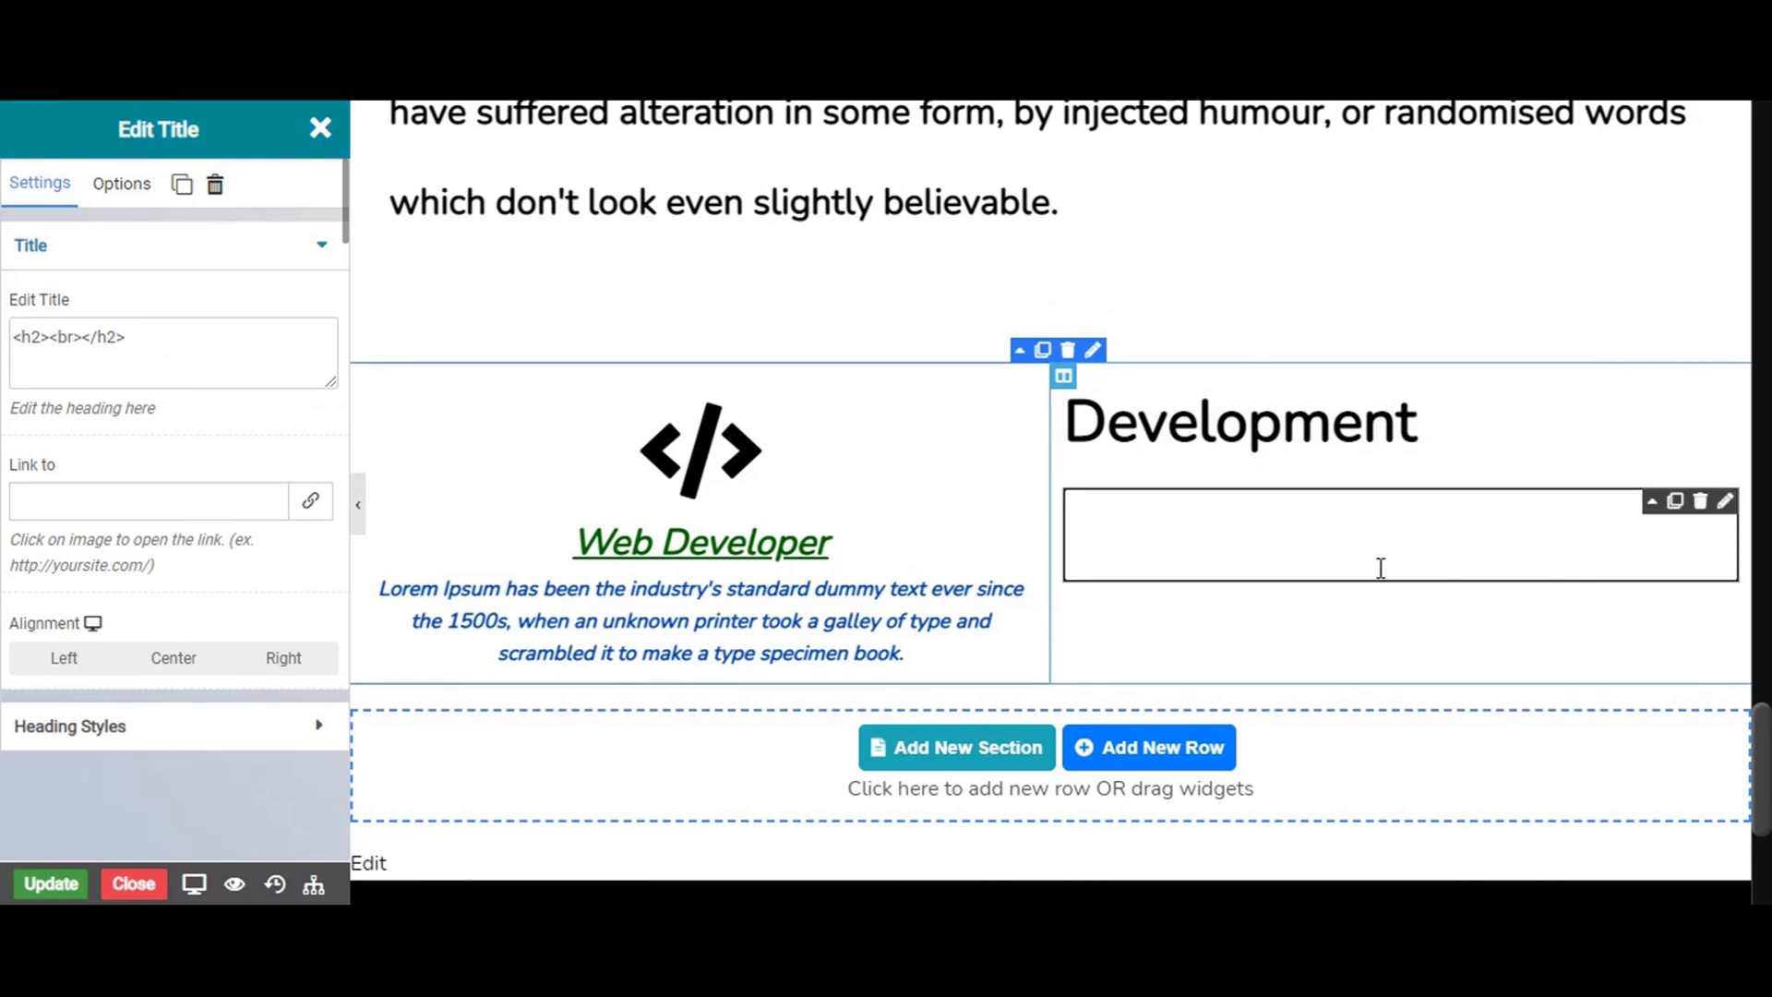
click(1701, 503)
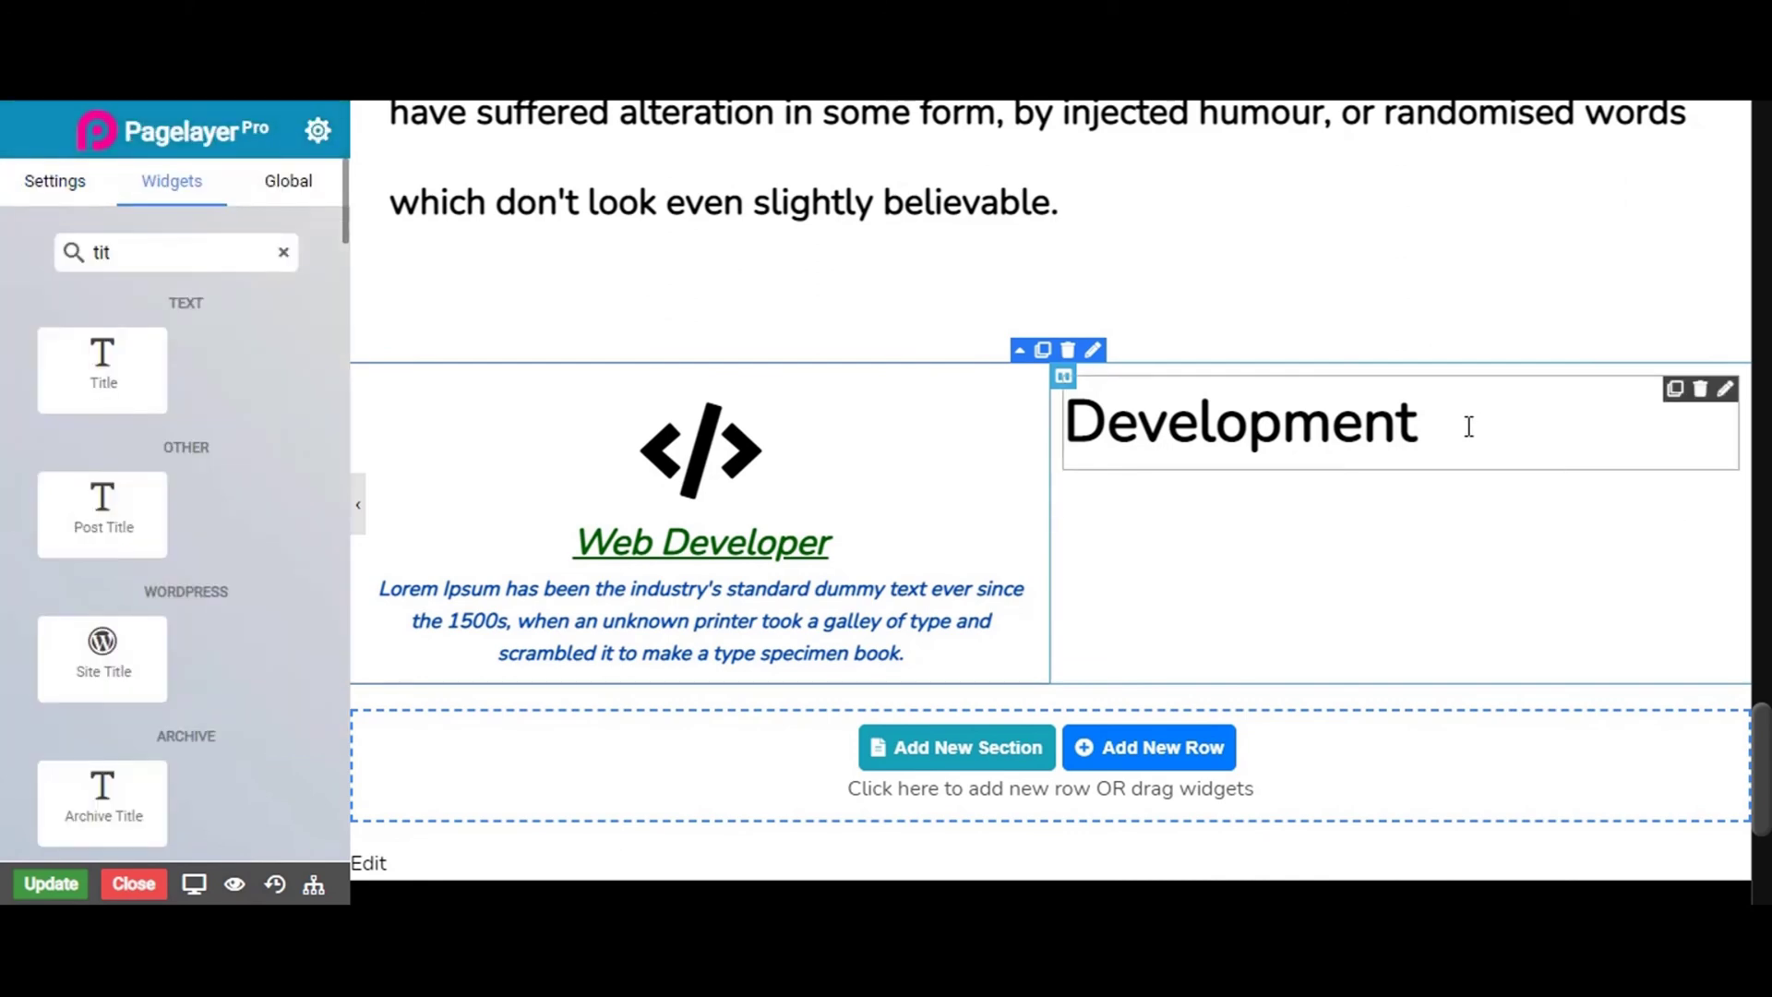
Make Development an H3 heading in italic, non-bold text
click(1413, 415)
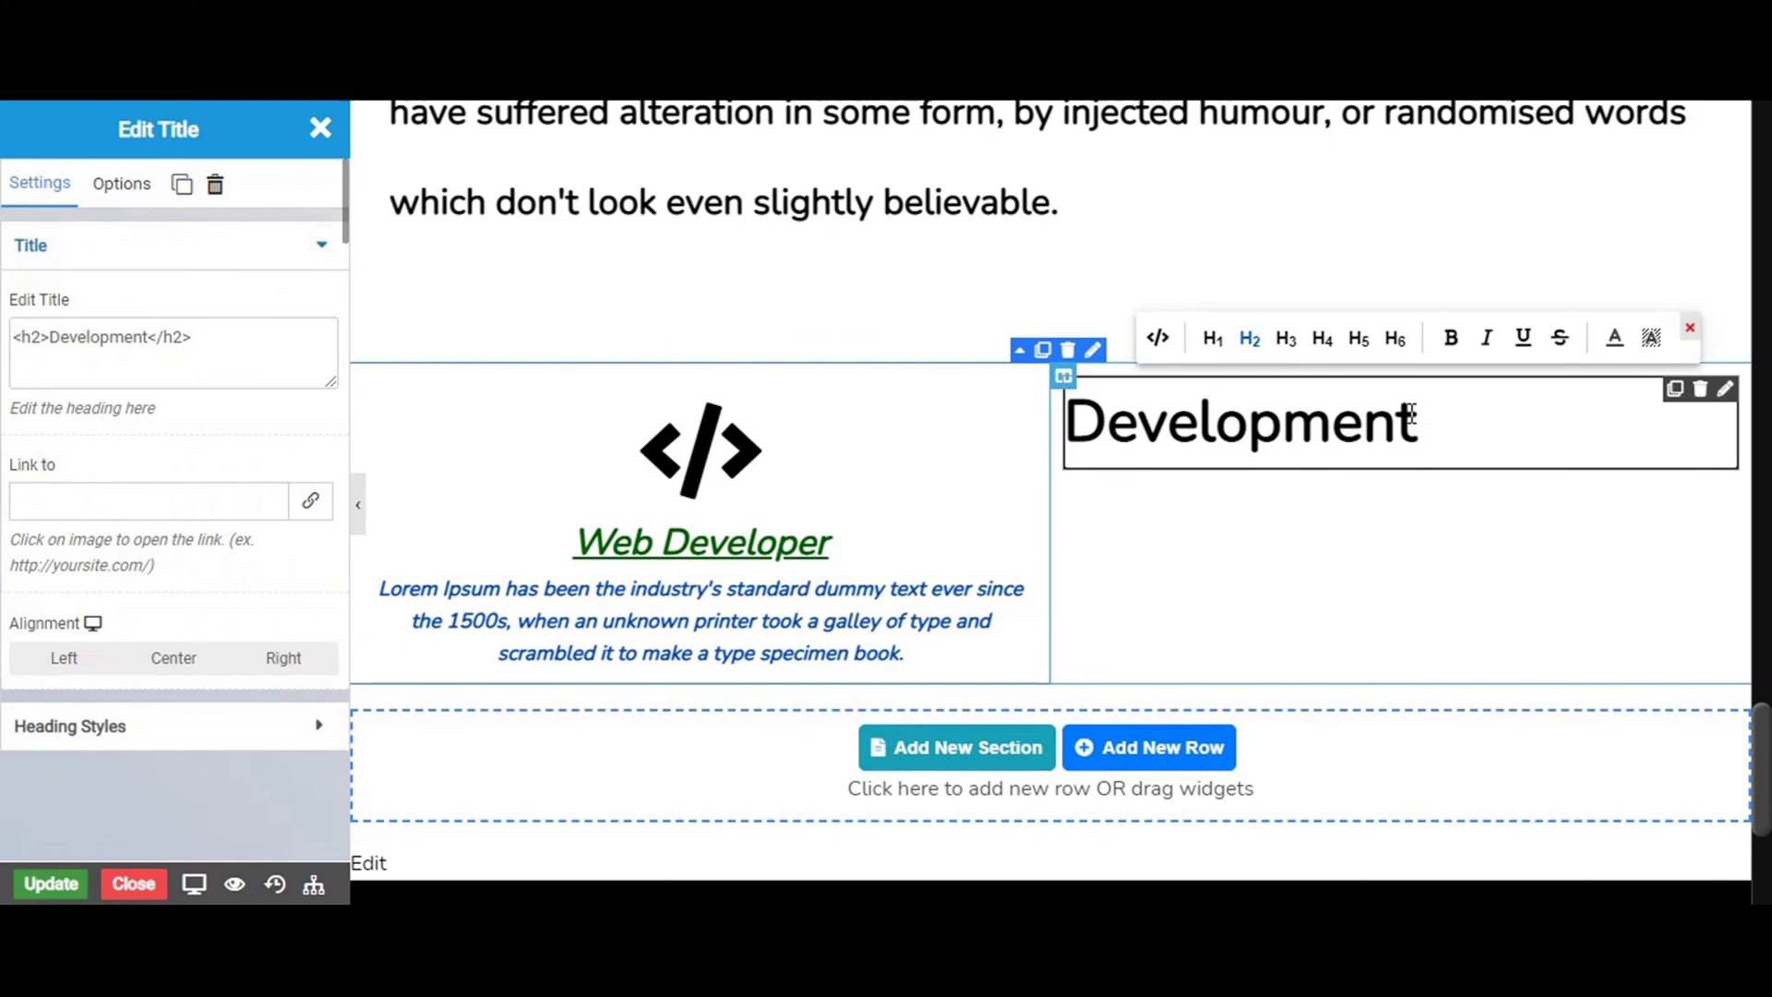
click(1283, 340)
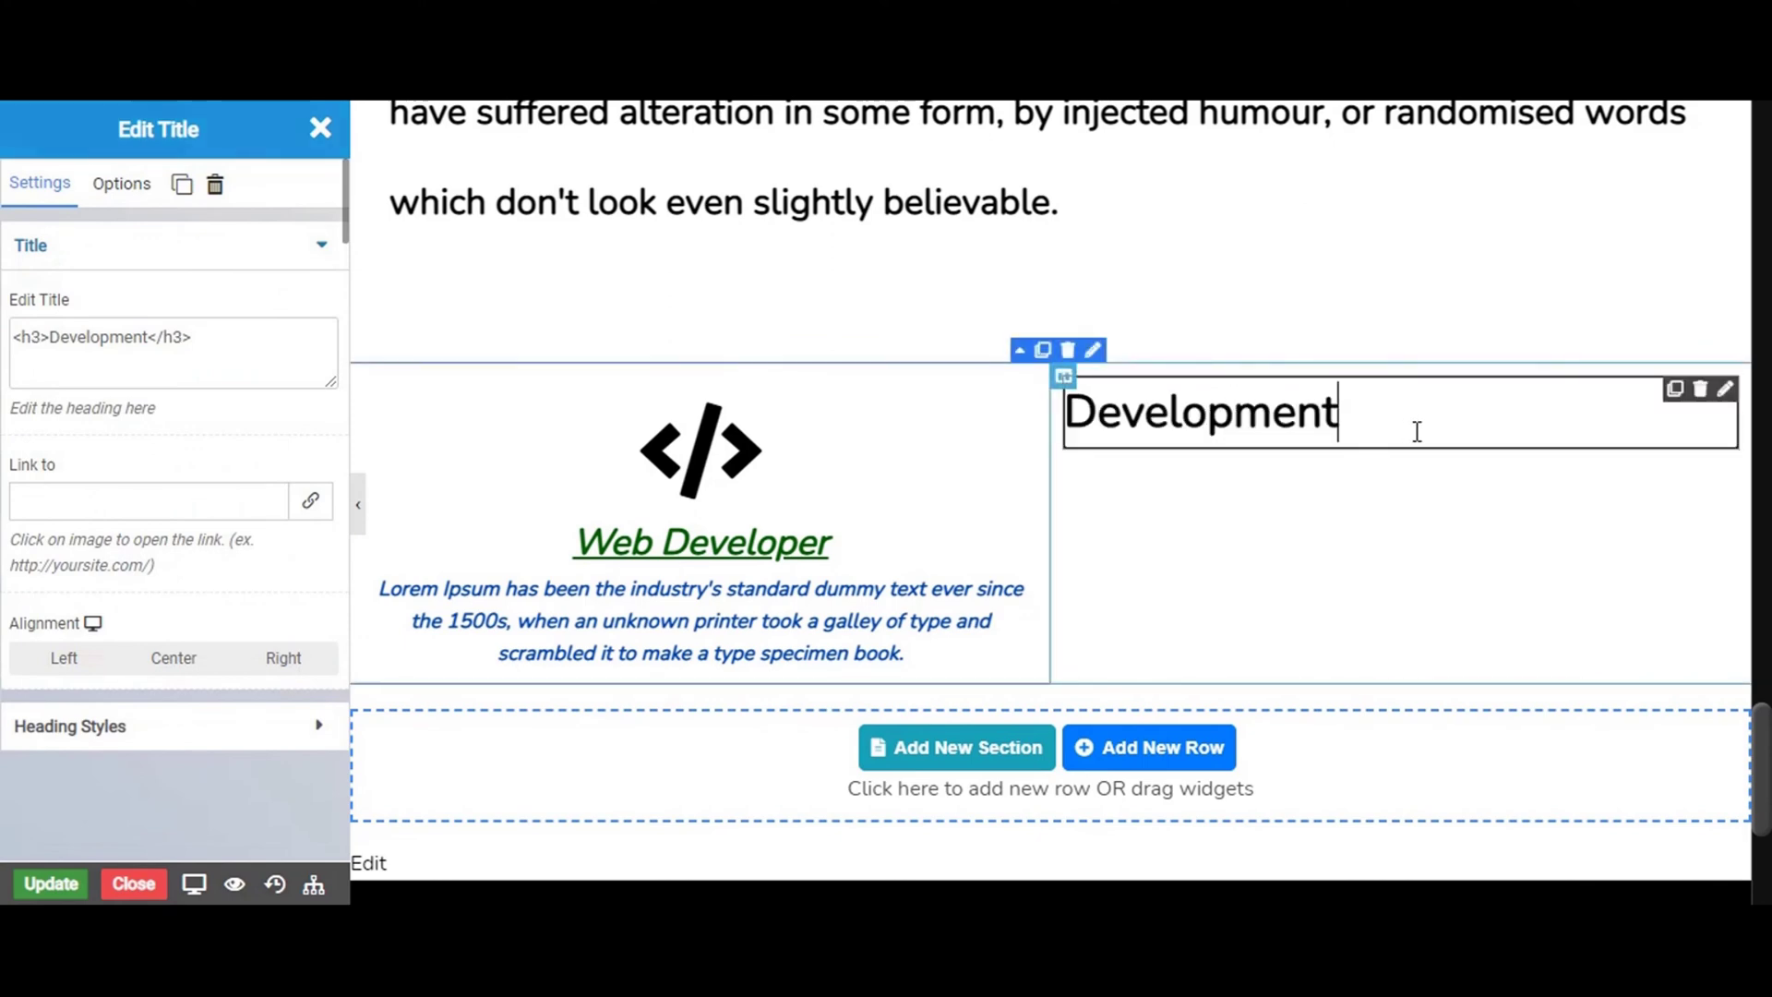
double_click(1386, 419)
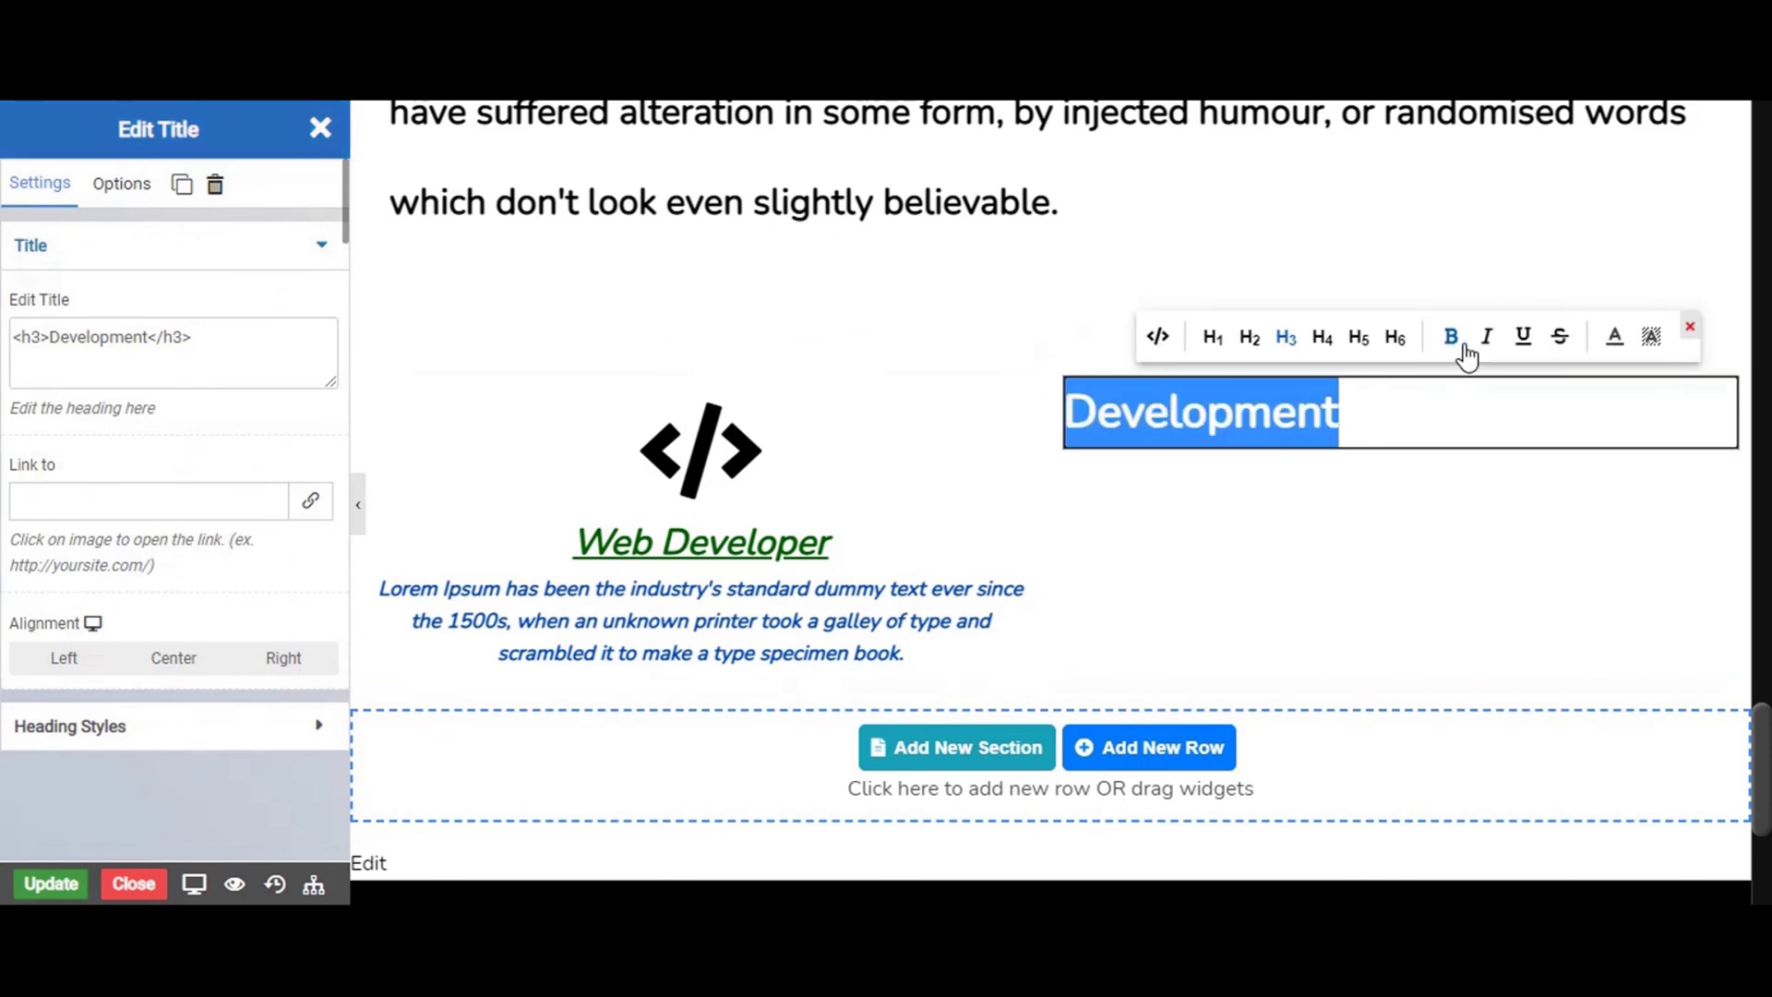
click(1453, 342)
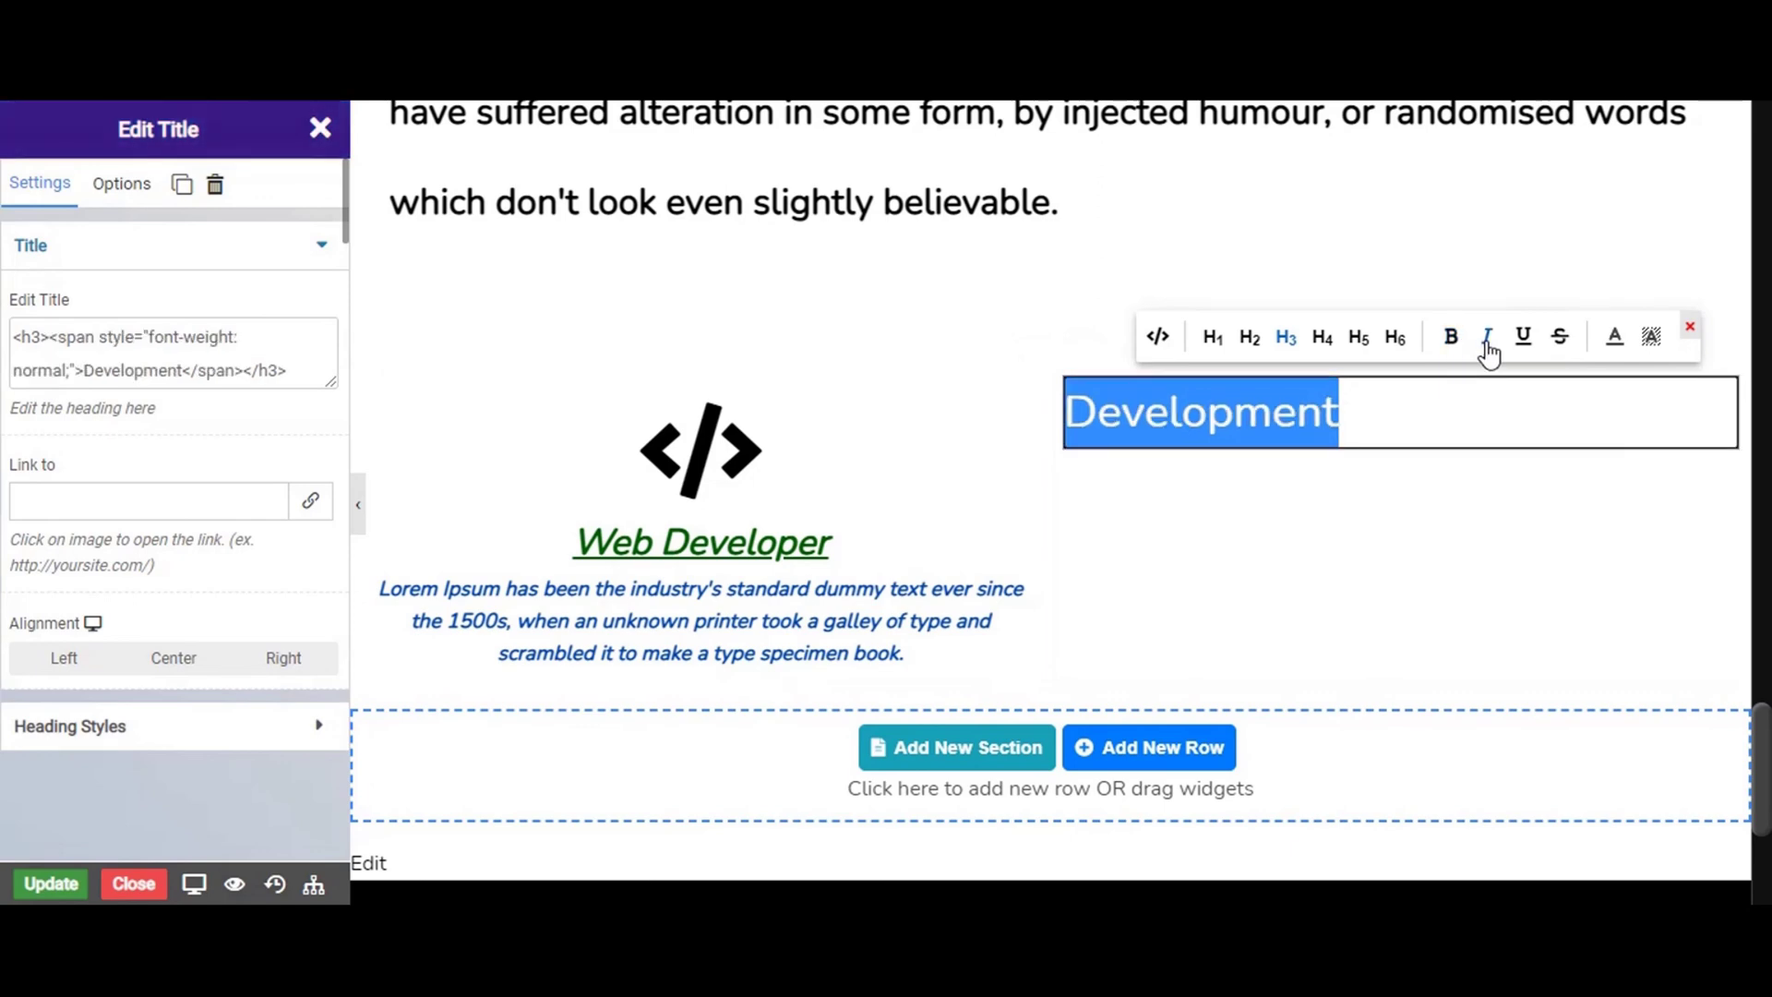
click(1488, 340)
click(1490, 406)
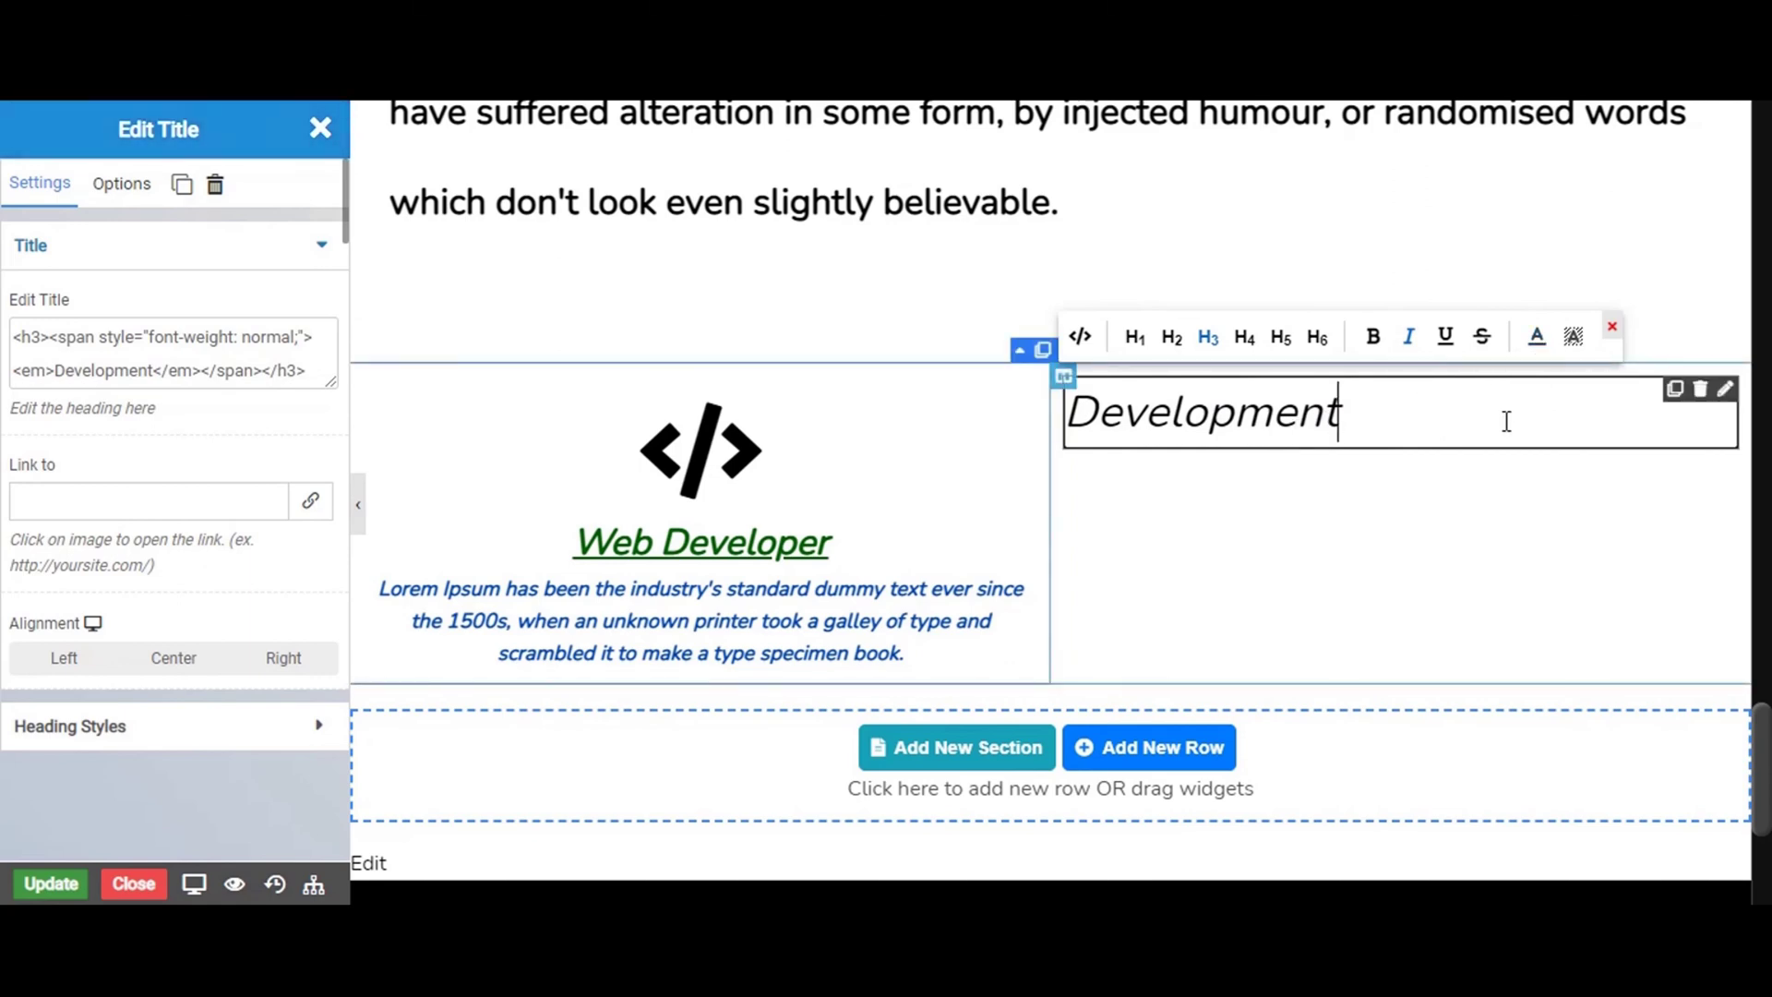
click(1612, 328)
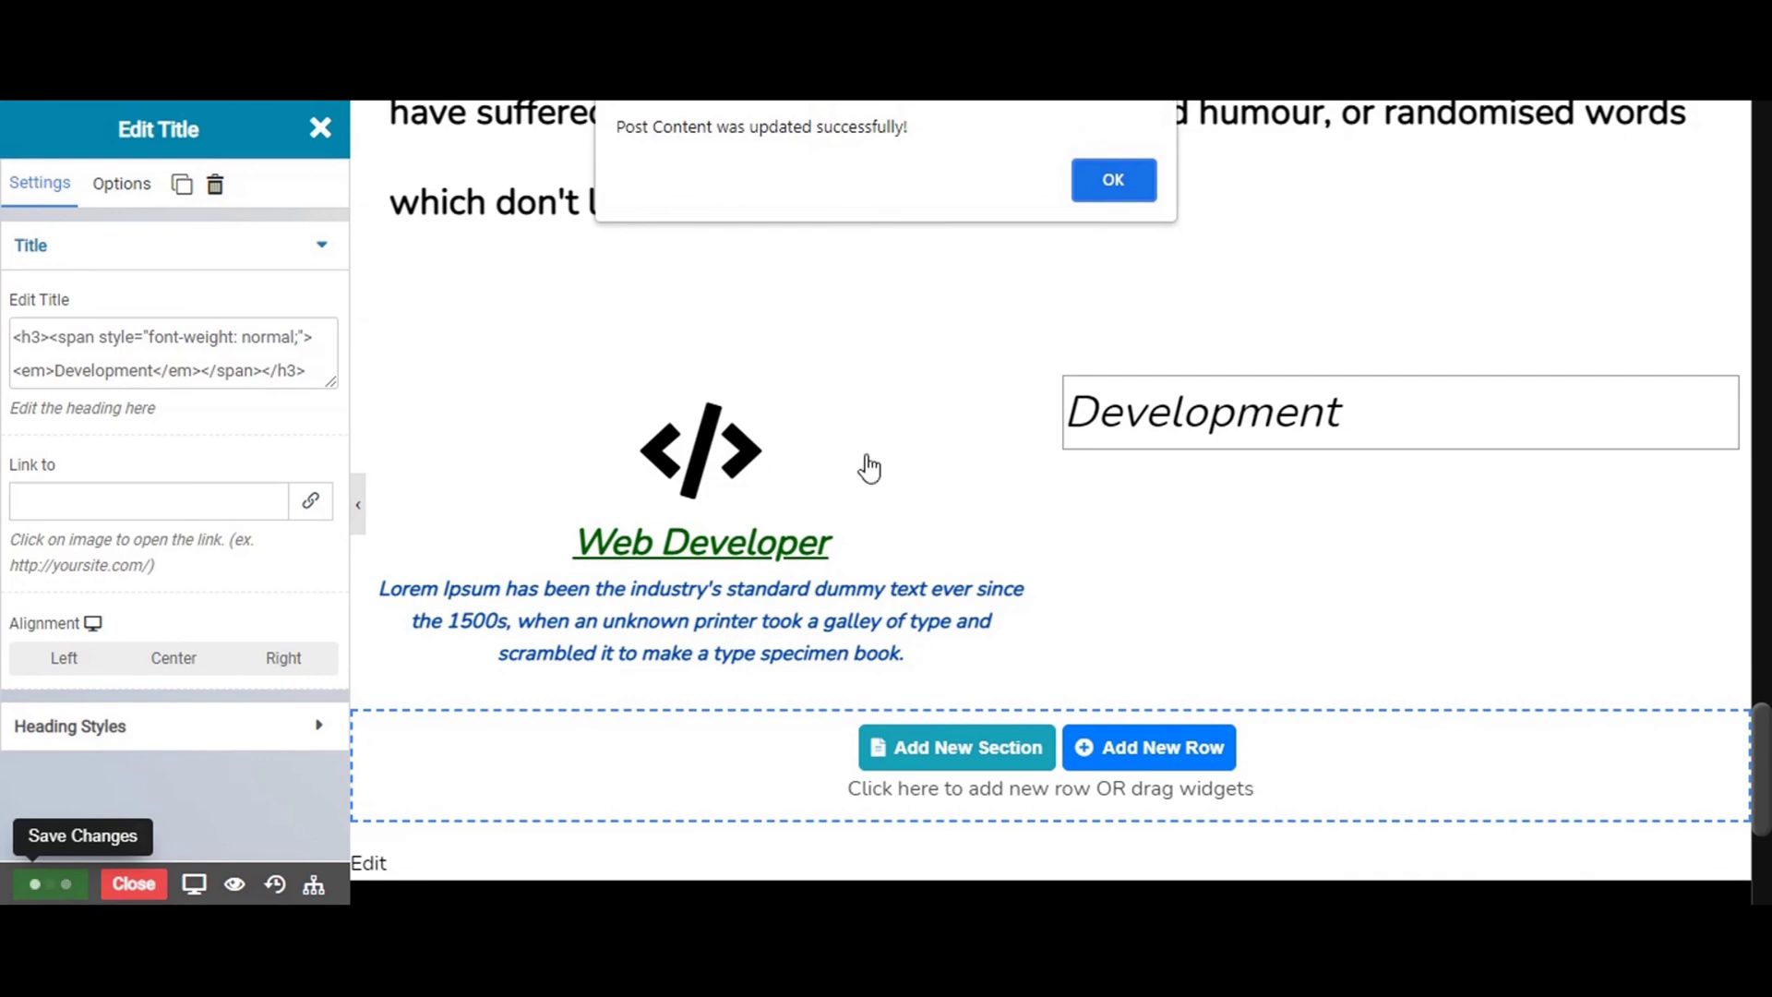
Dismiss the 'Post Content was updated successfully!' confirmation
click(1114, 183)
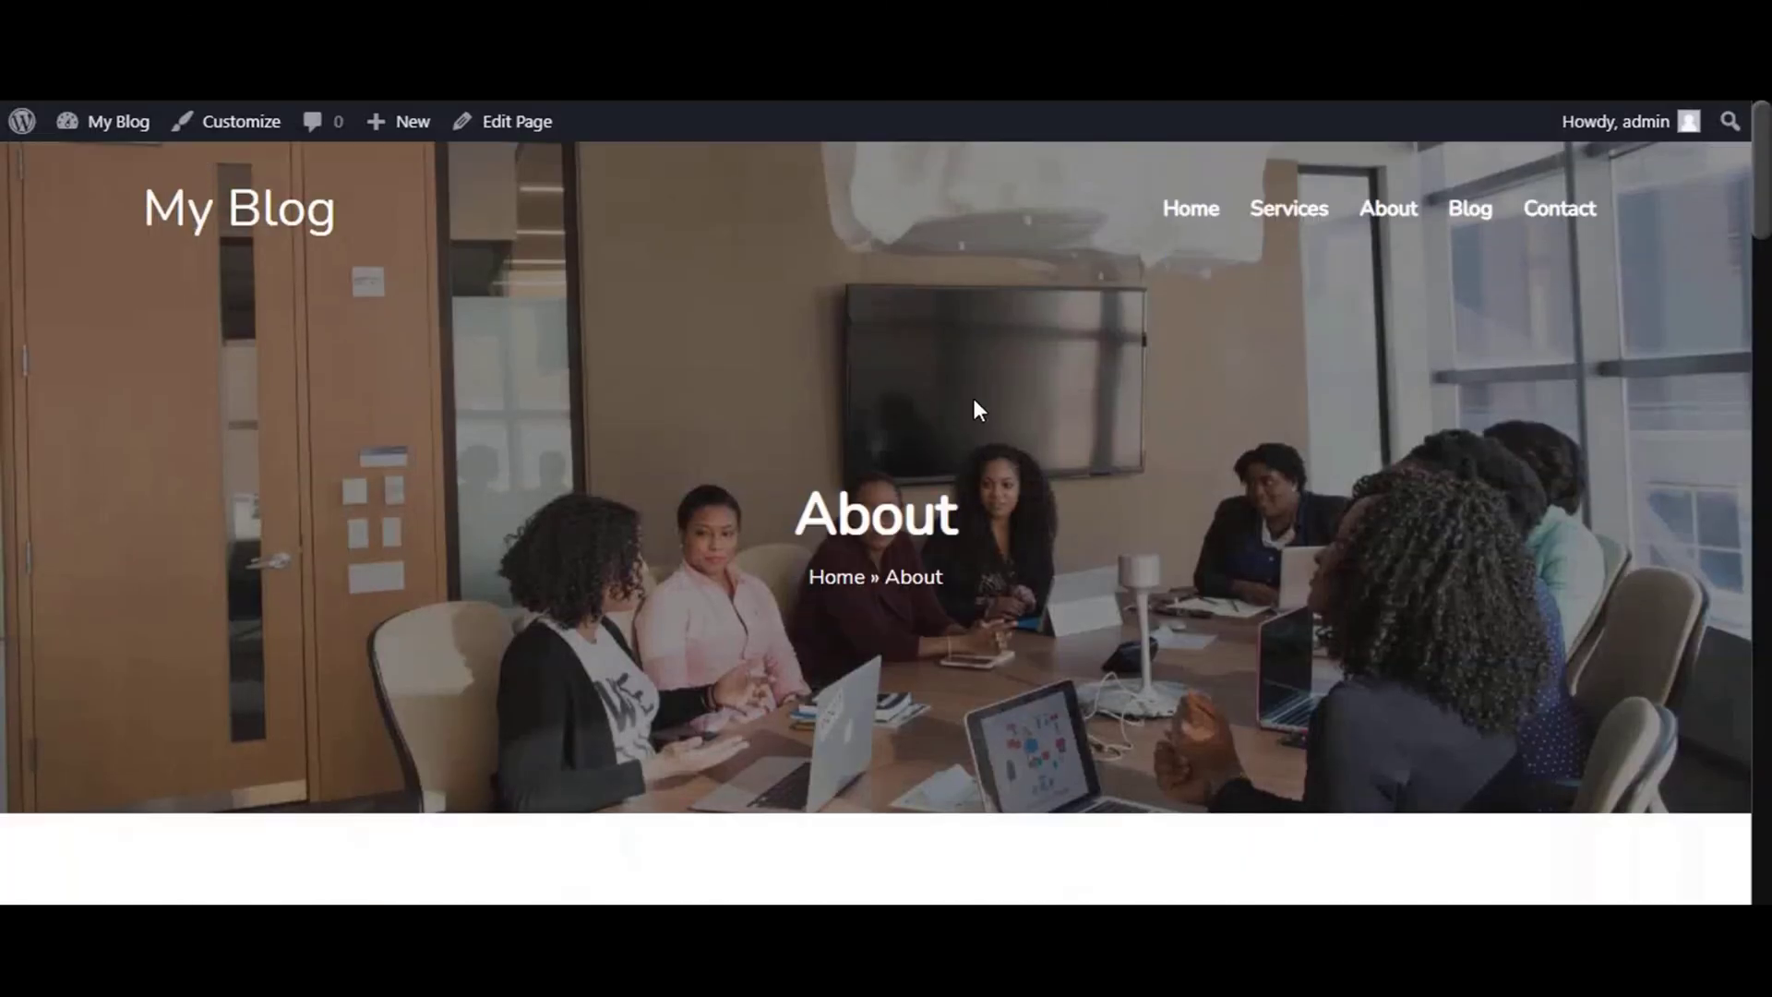
Scroll the live About page down to the Web Developer box and italic Development heading
scroll(1006, 402, down, 10)
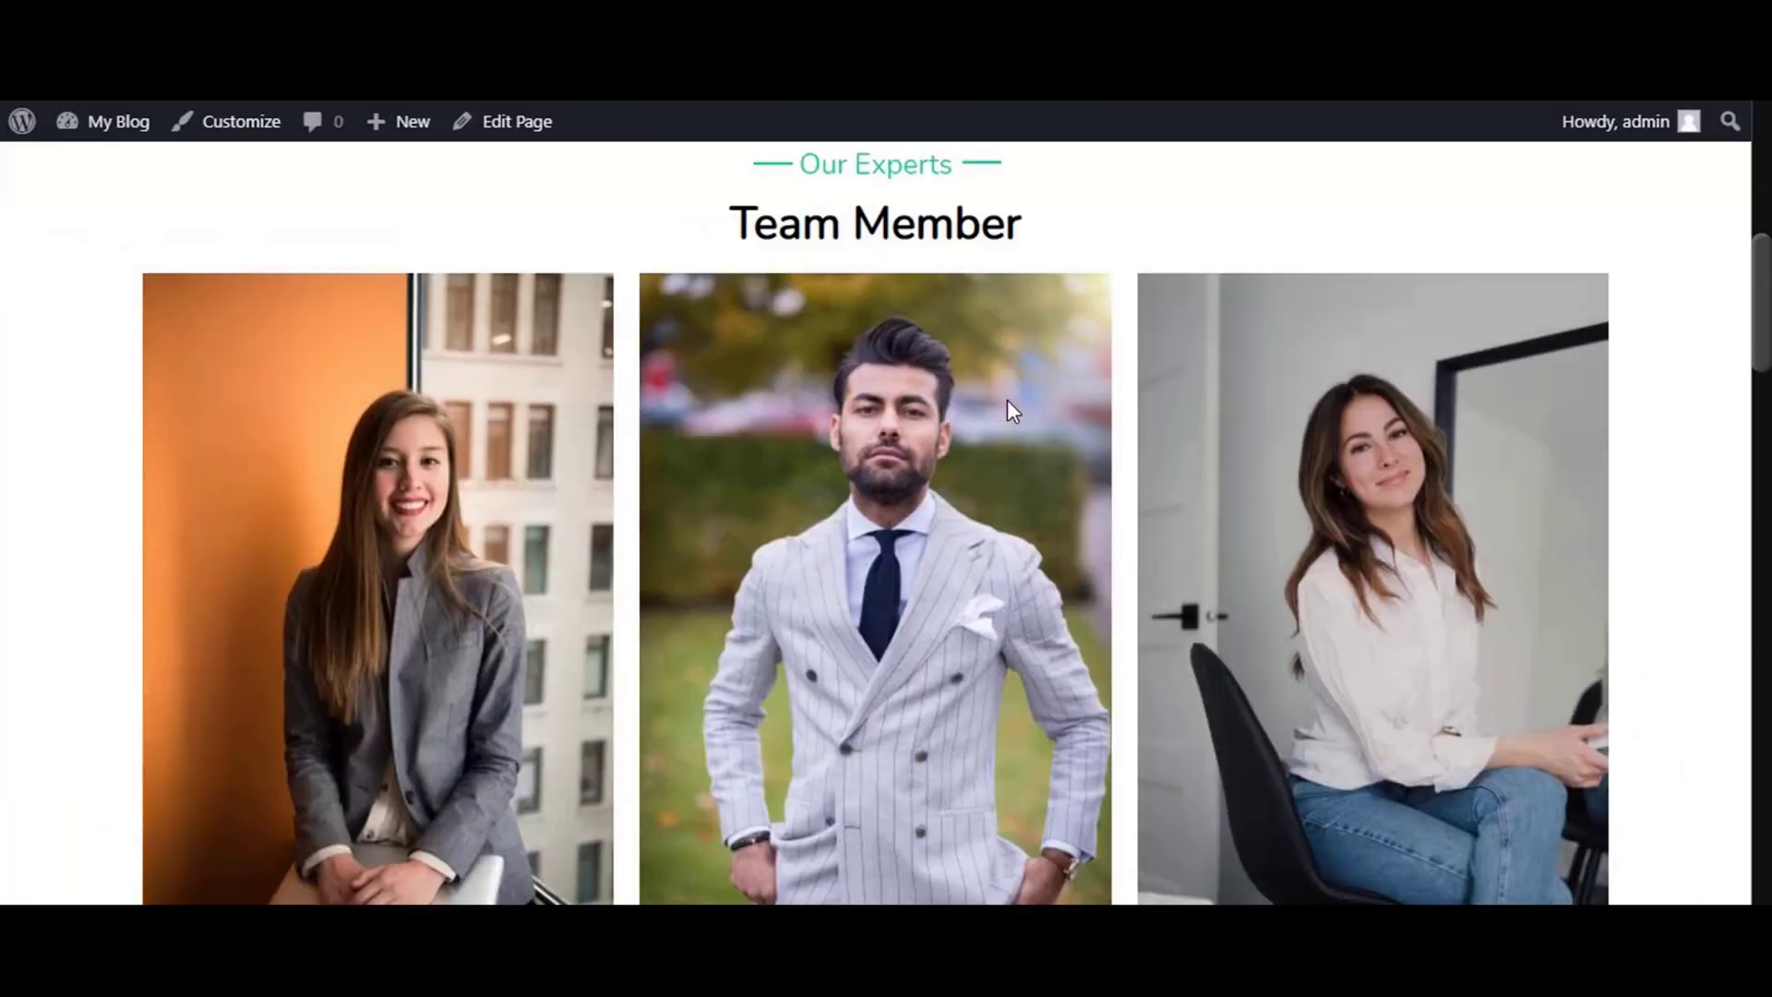
scroll(1004, 410, down, 10)
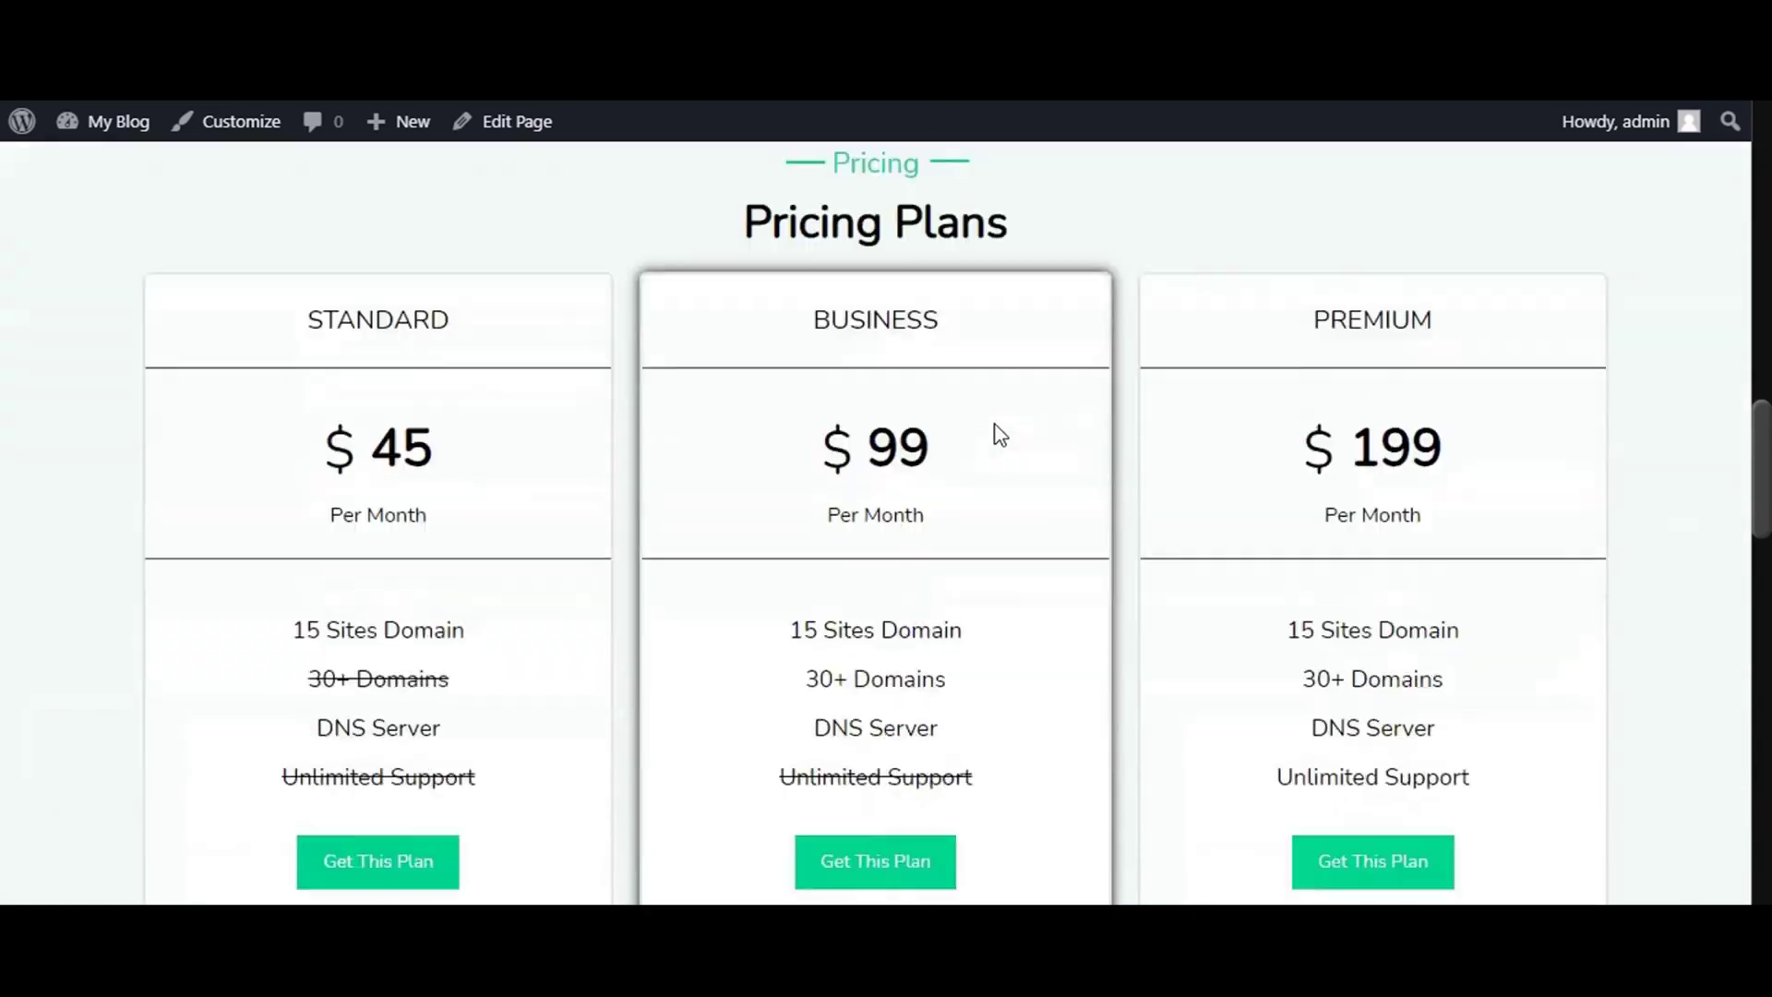
scroll(999, 434, down, 10)
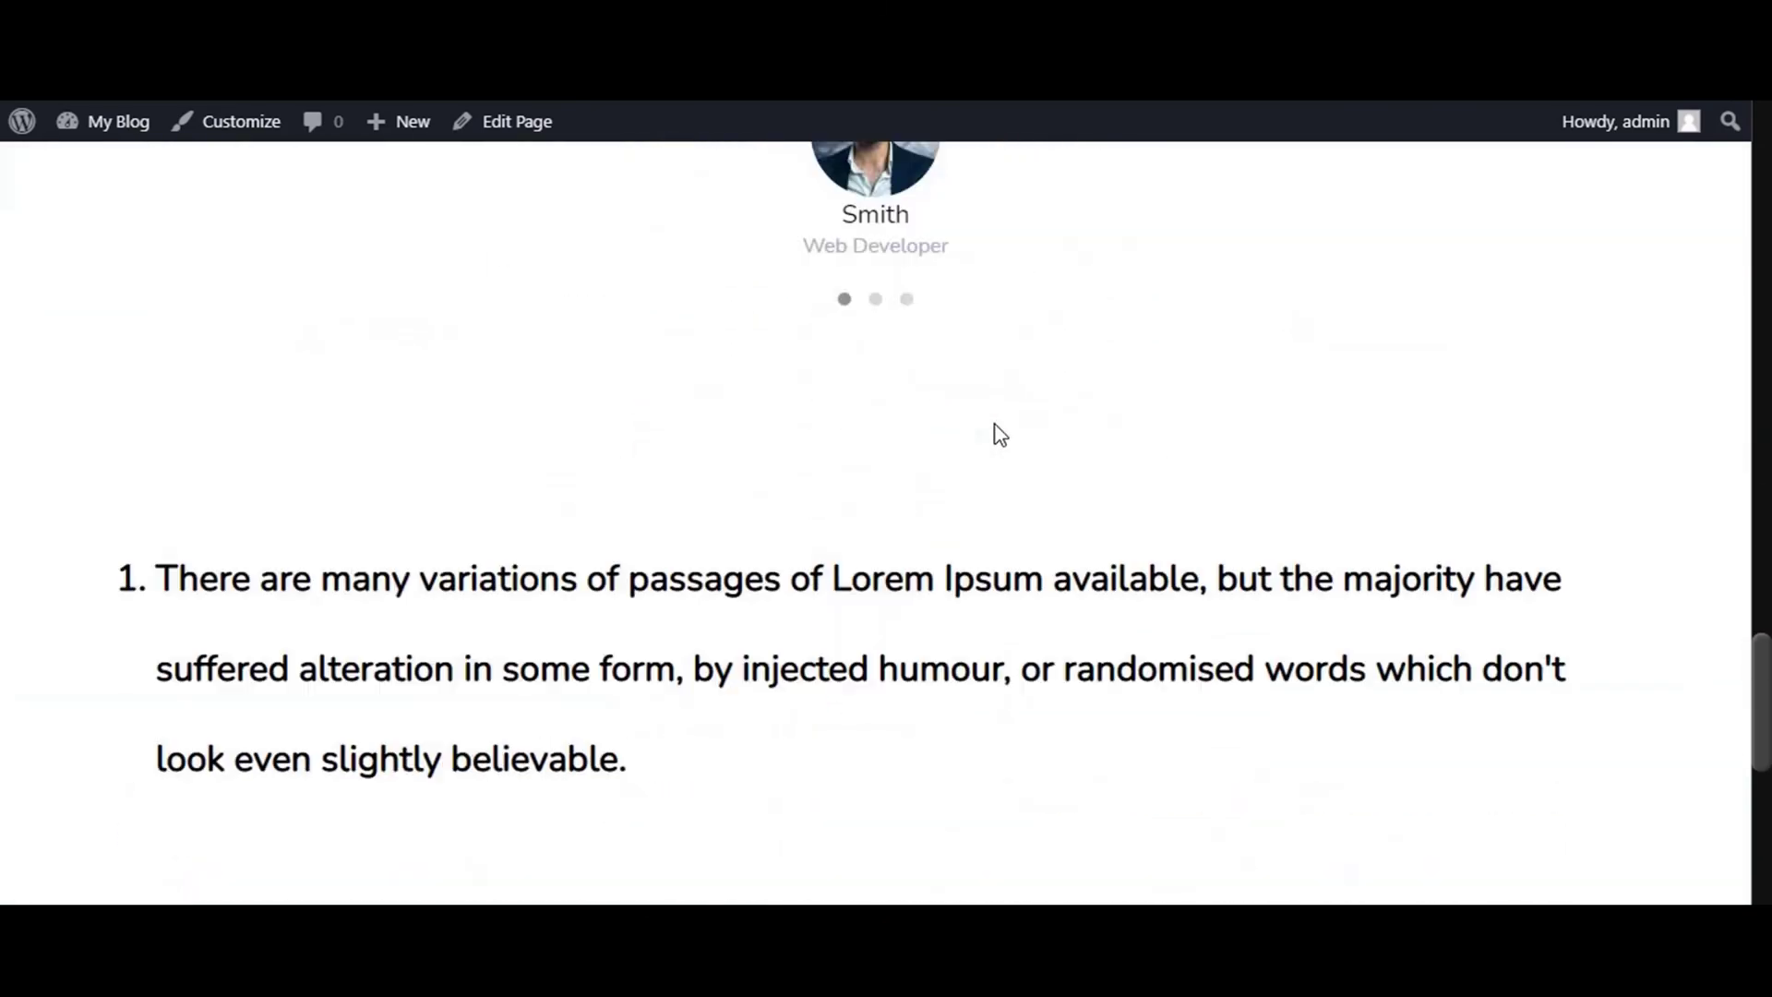
scroll(997, 434, down, 3)
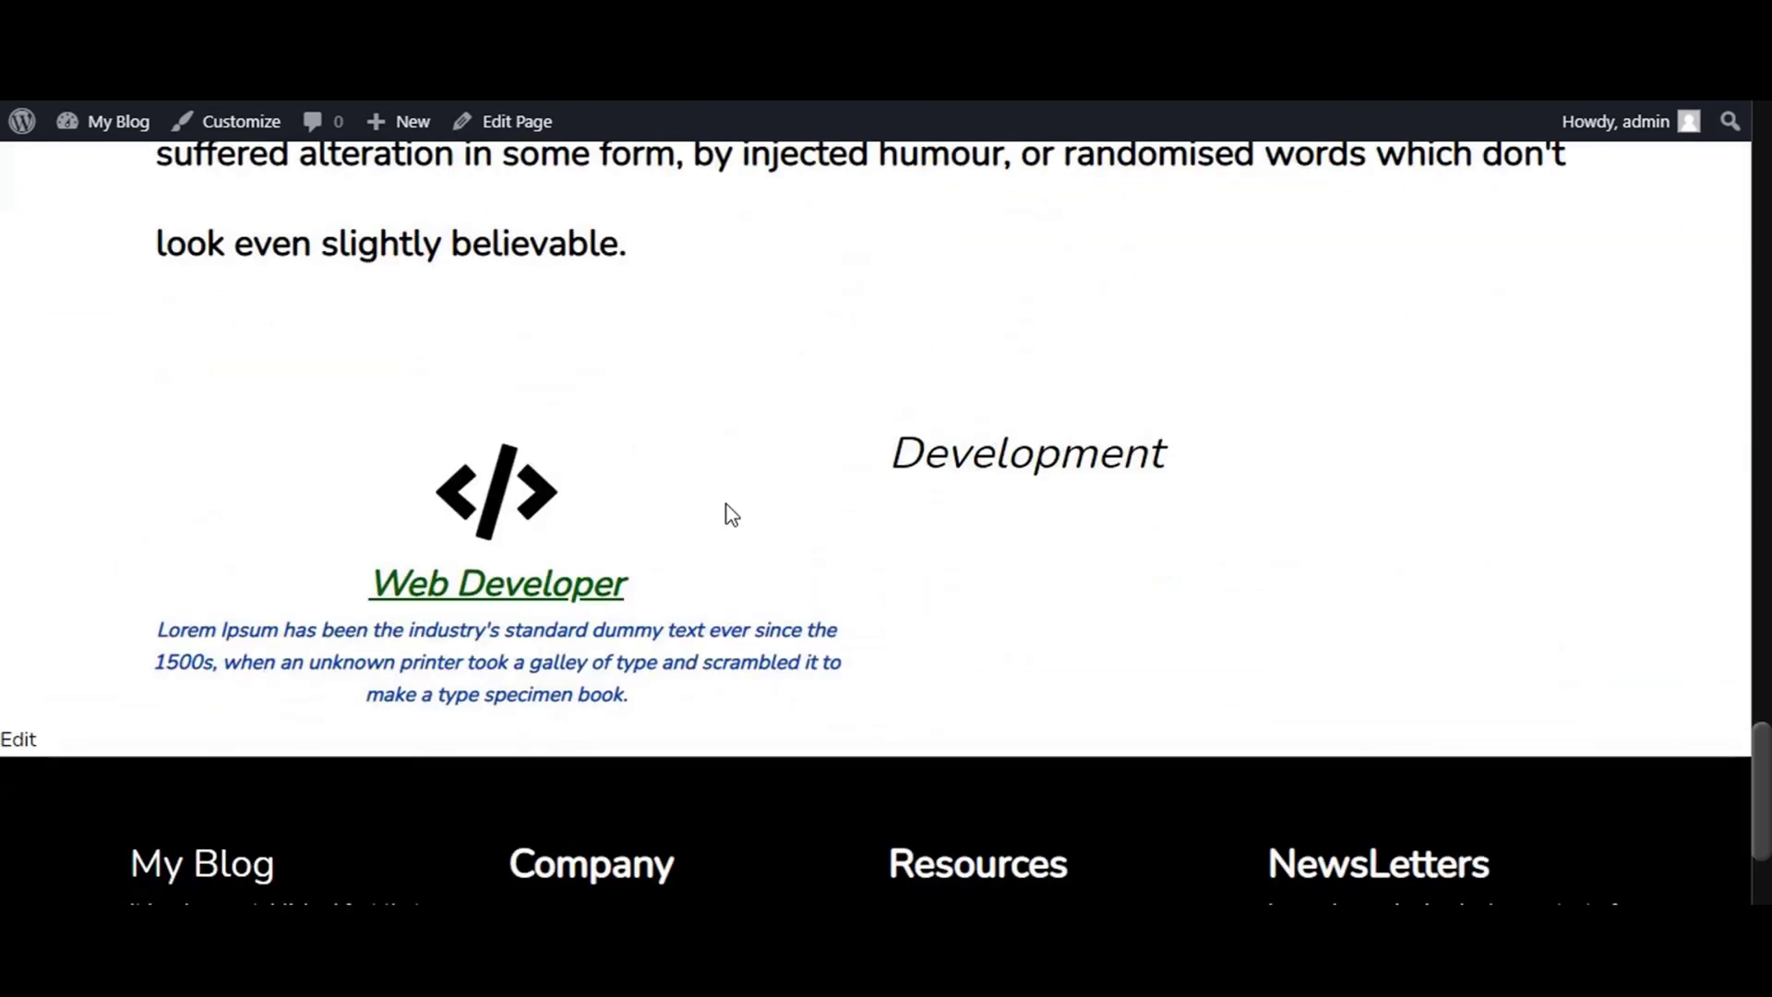
scroll(507, 595, up, 3)
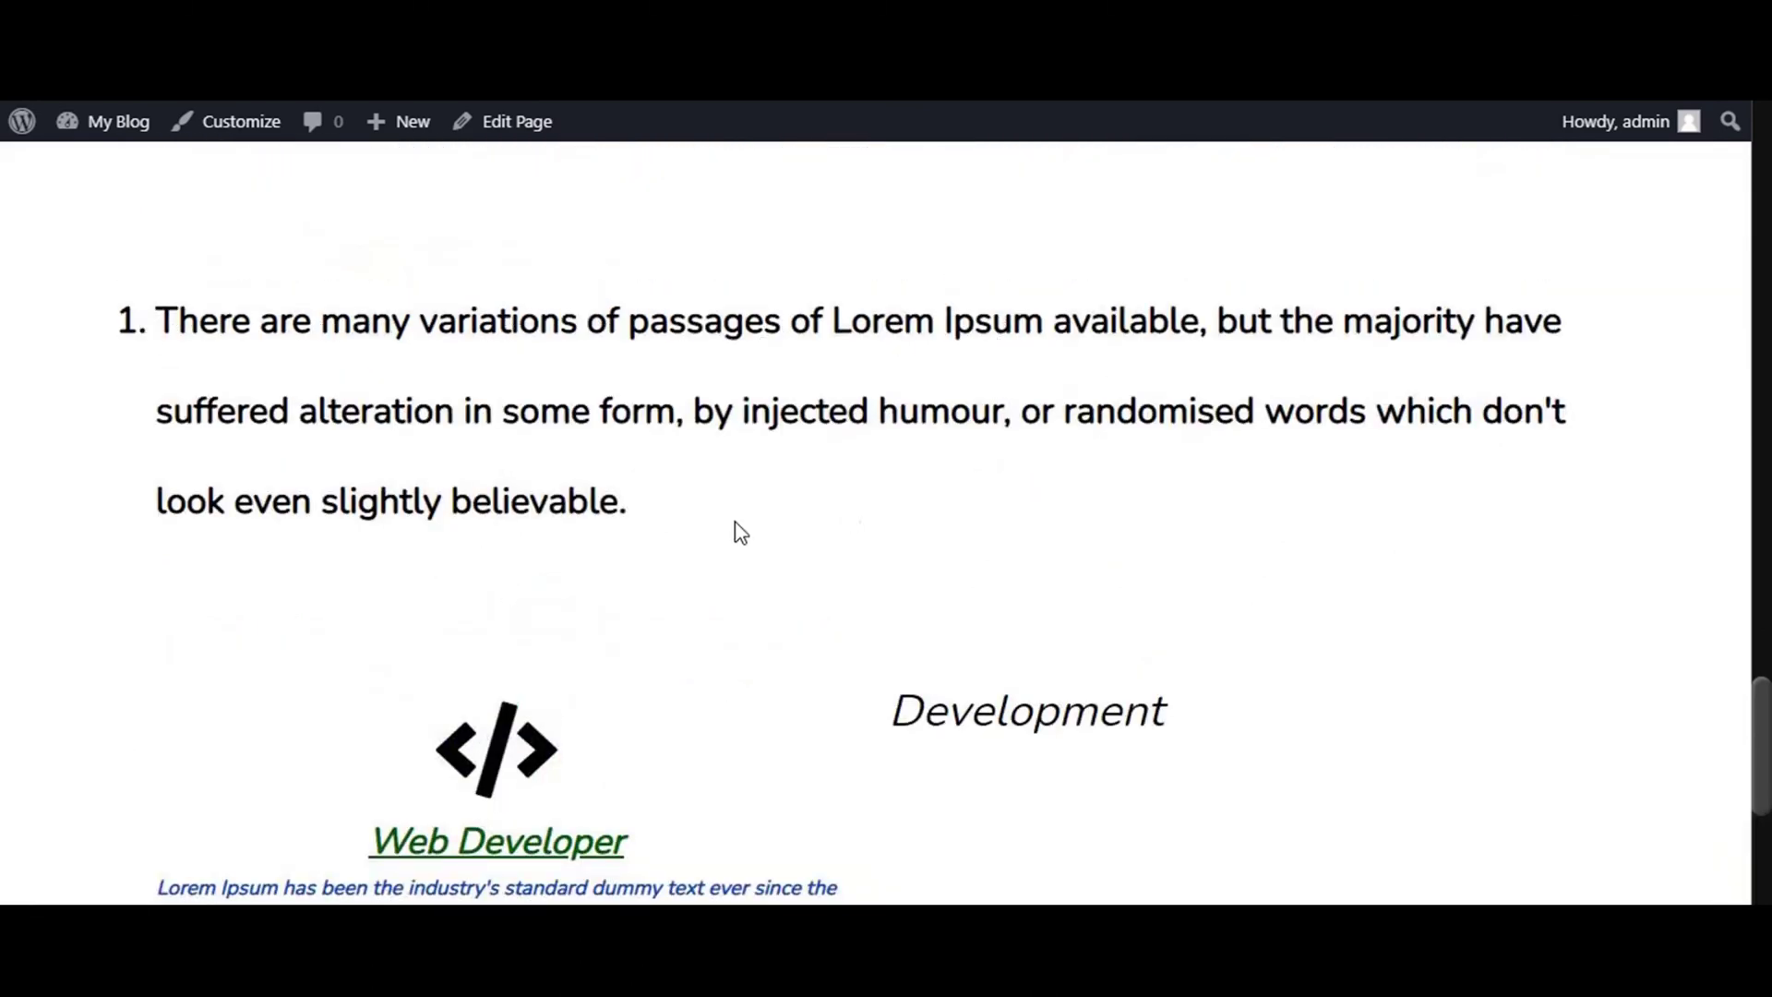
scroll(1040, 592, down, 3)
scroll(1044, 597, down, 3)
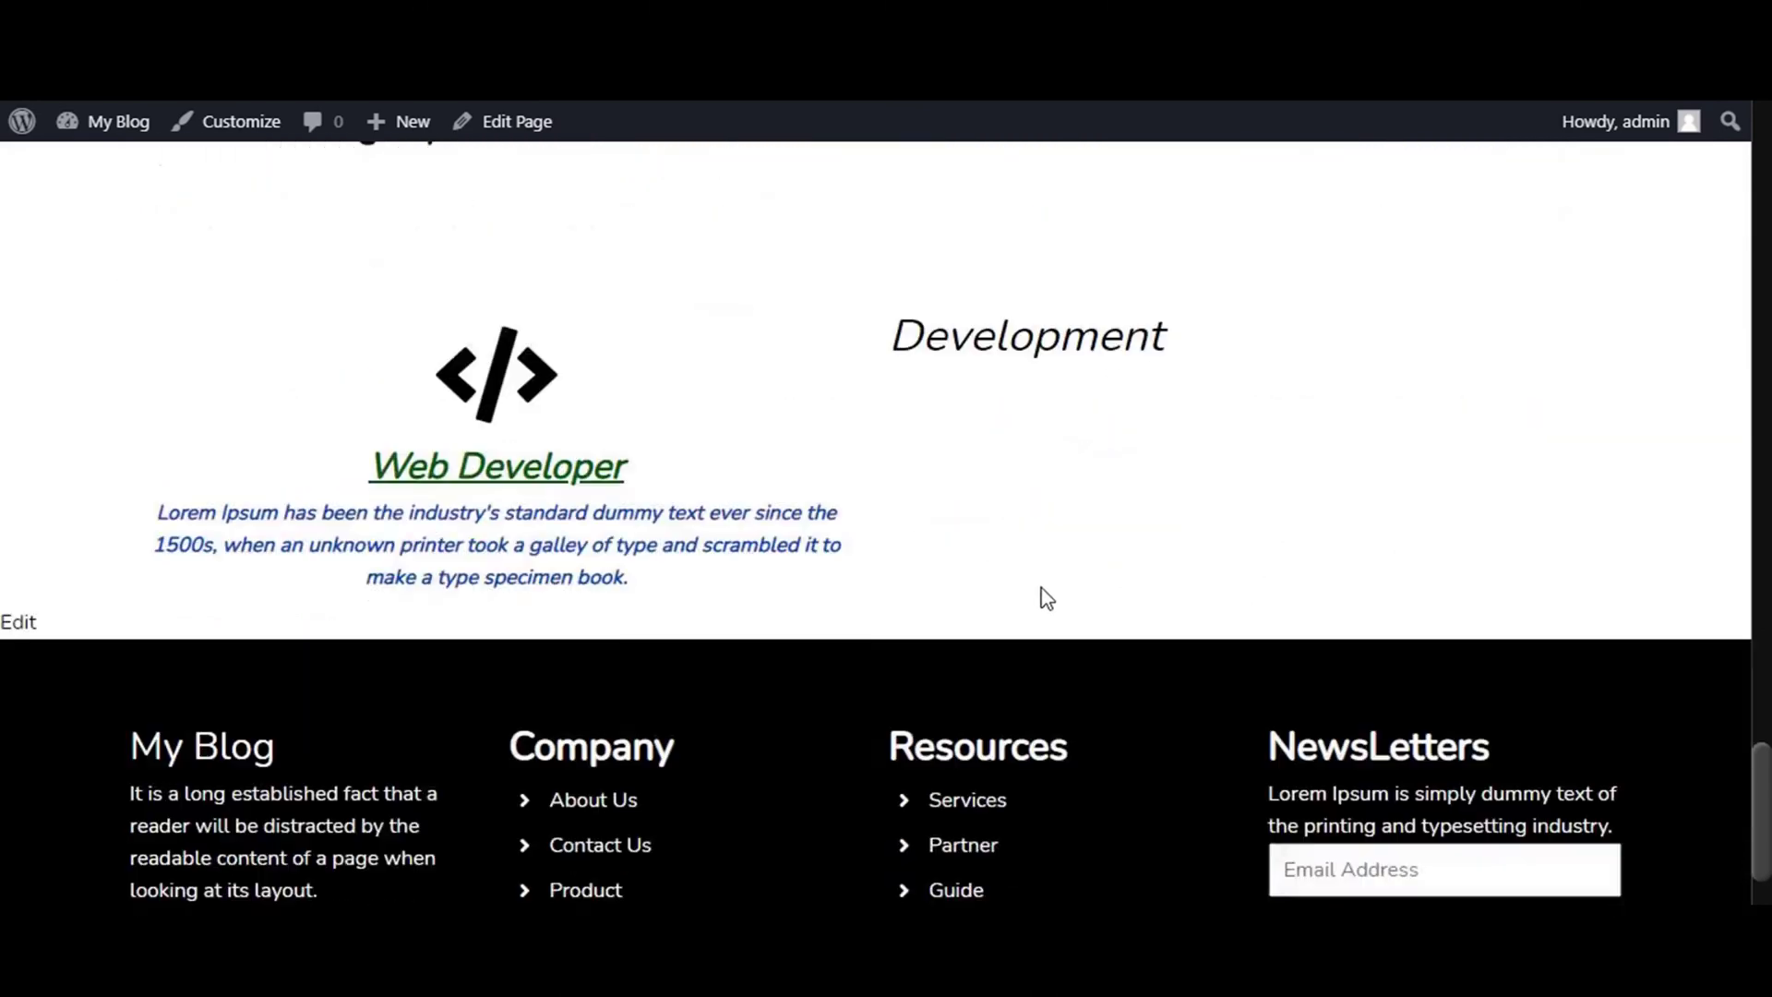
scroll(1043, 596, up, 6)
scroll(1047, 590, down, 3)
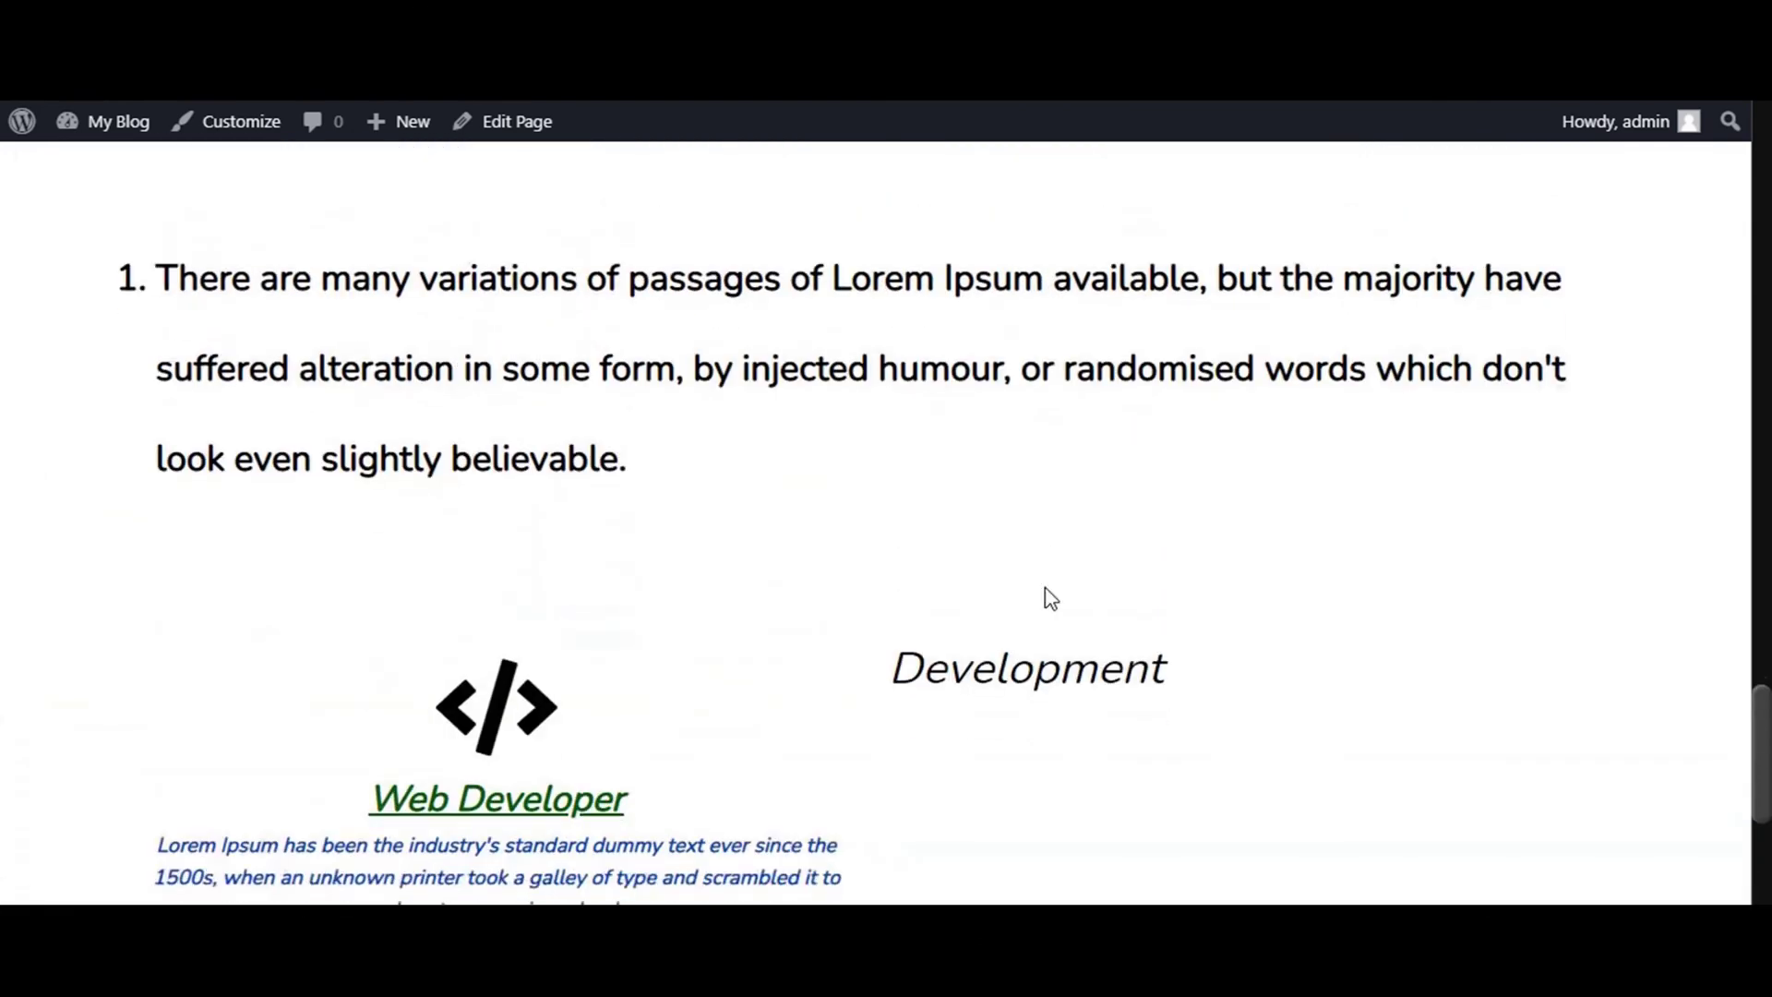
scroll(1050, 598, up, 3)
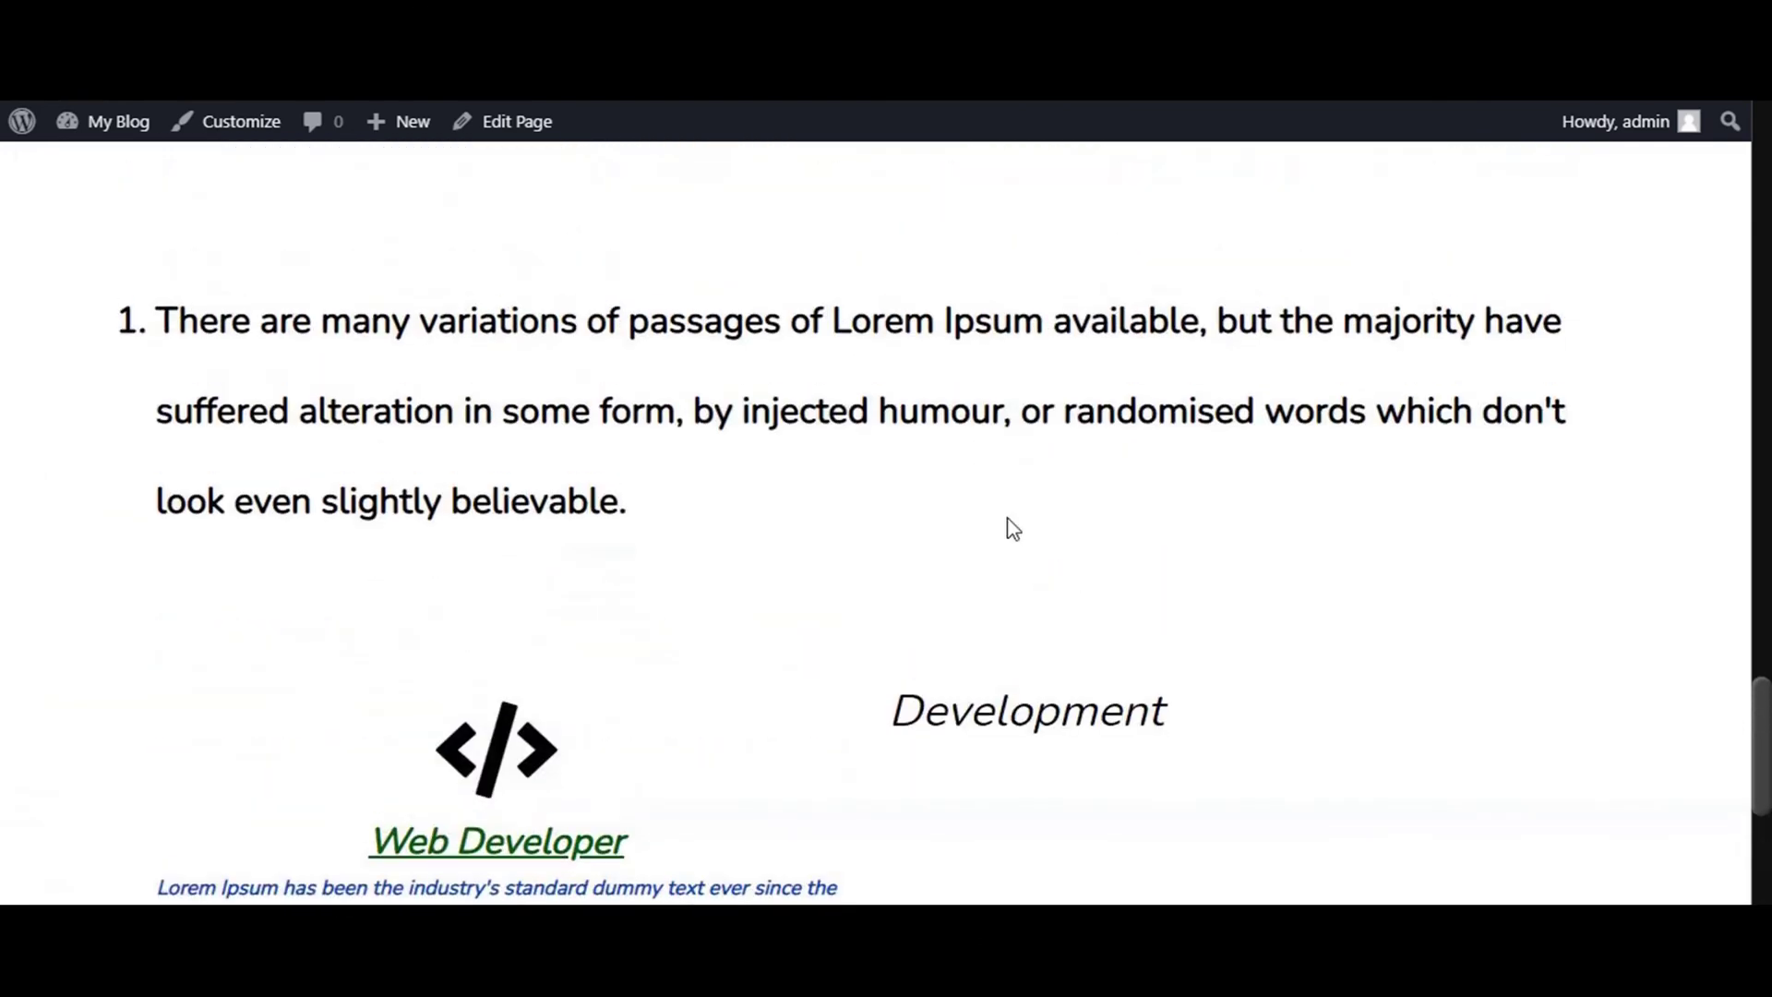
Follow the google.com link on the word 'humour' in the numbered Lorem Ipsum item
click(959, 420)
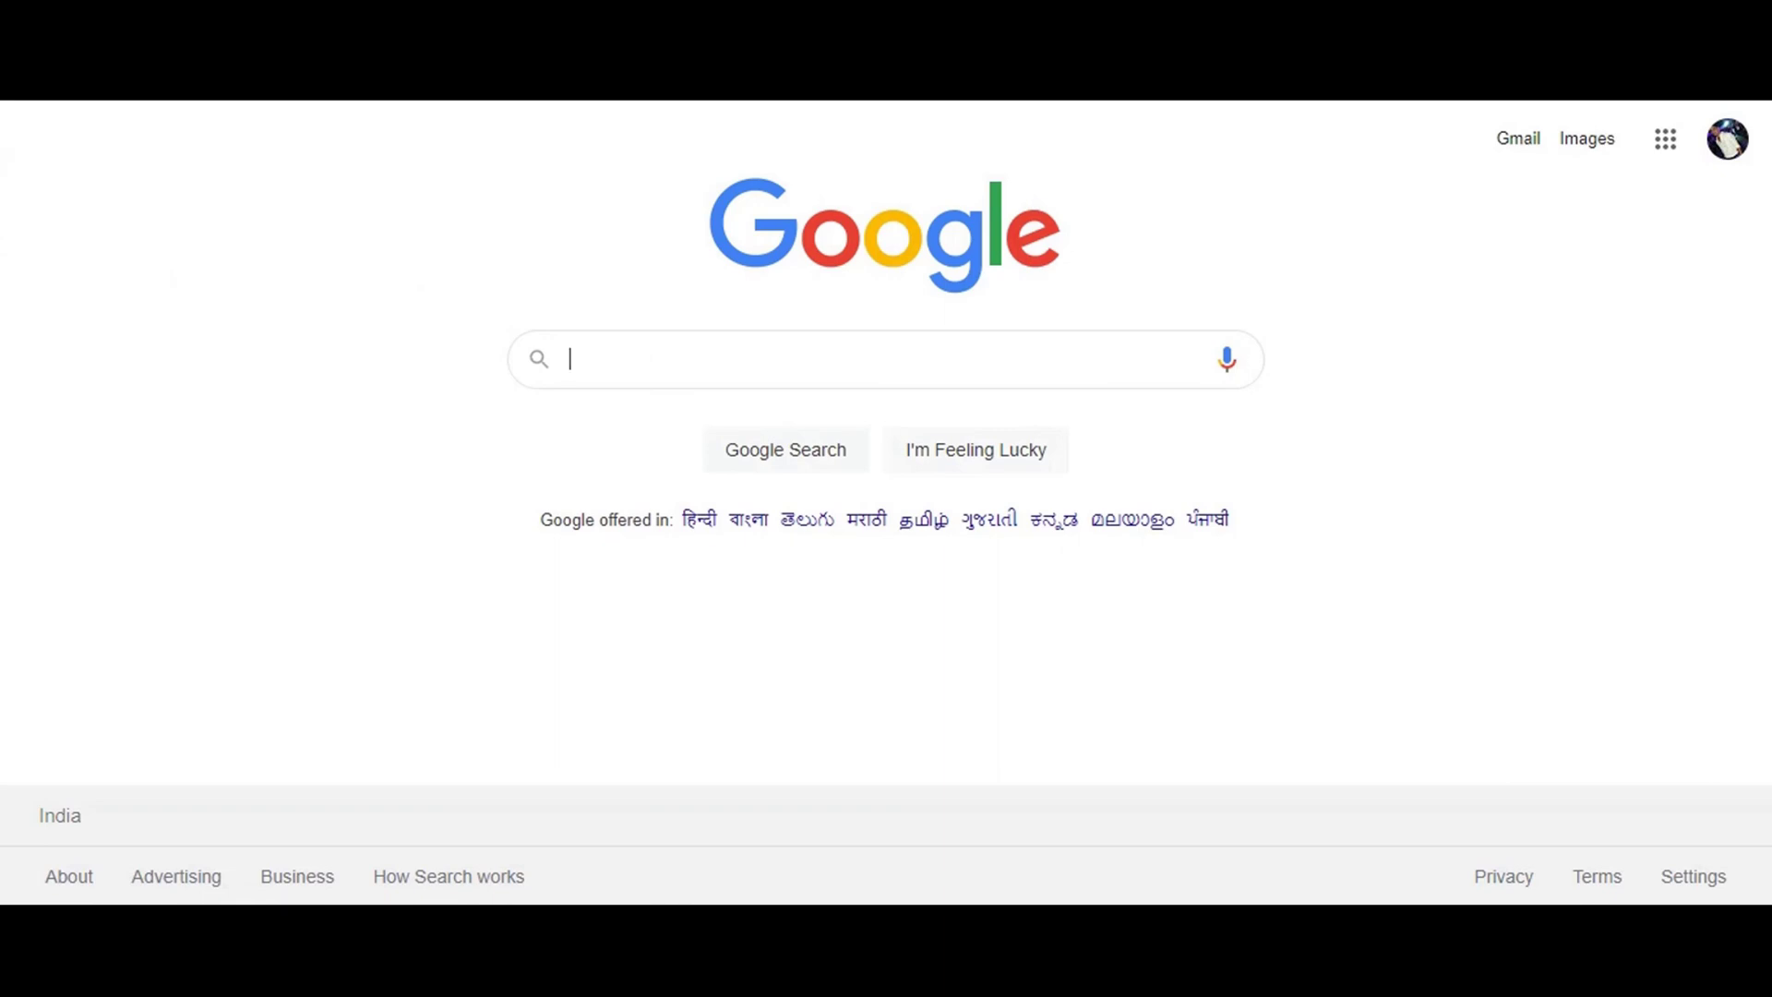
Go back to the About page and scroll to the Development heading above the footer
key(alt+Left)
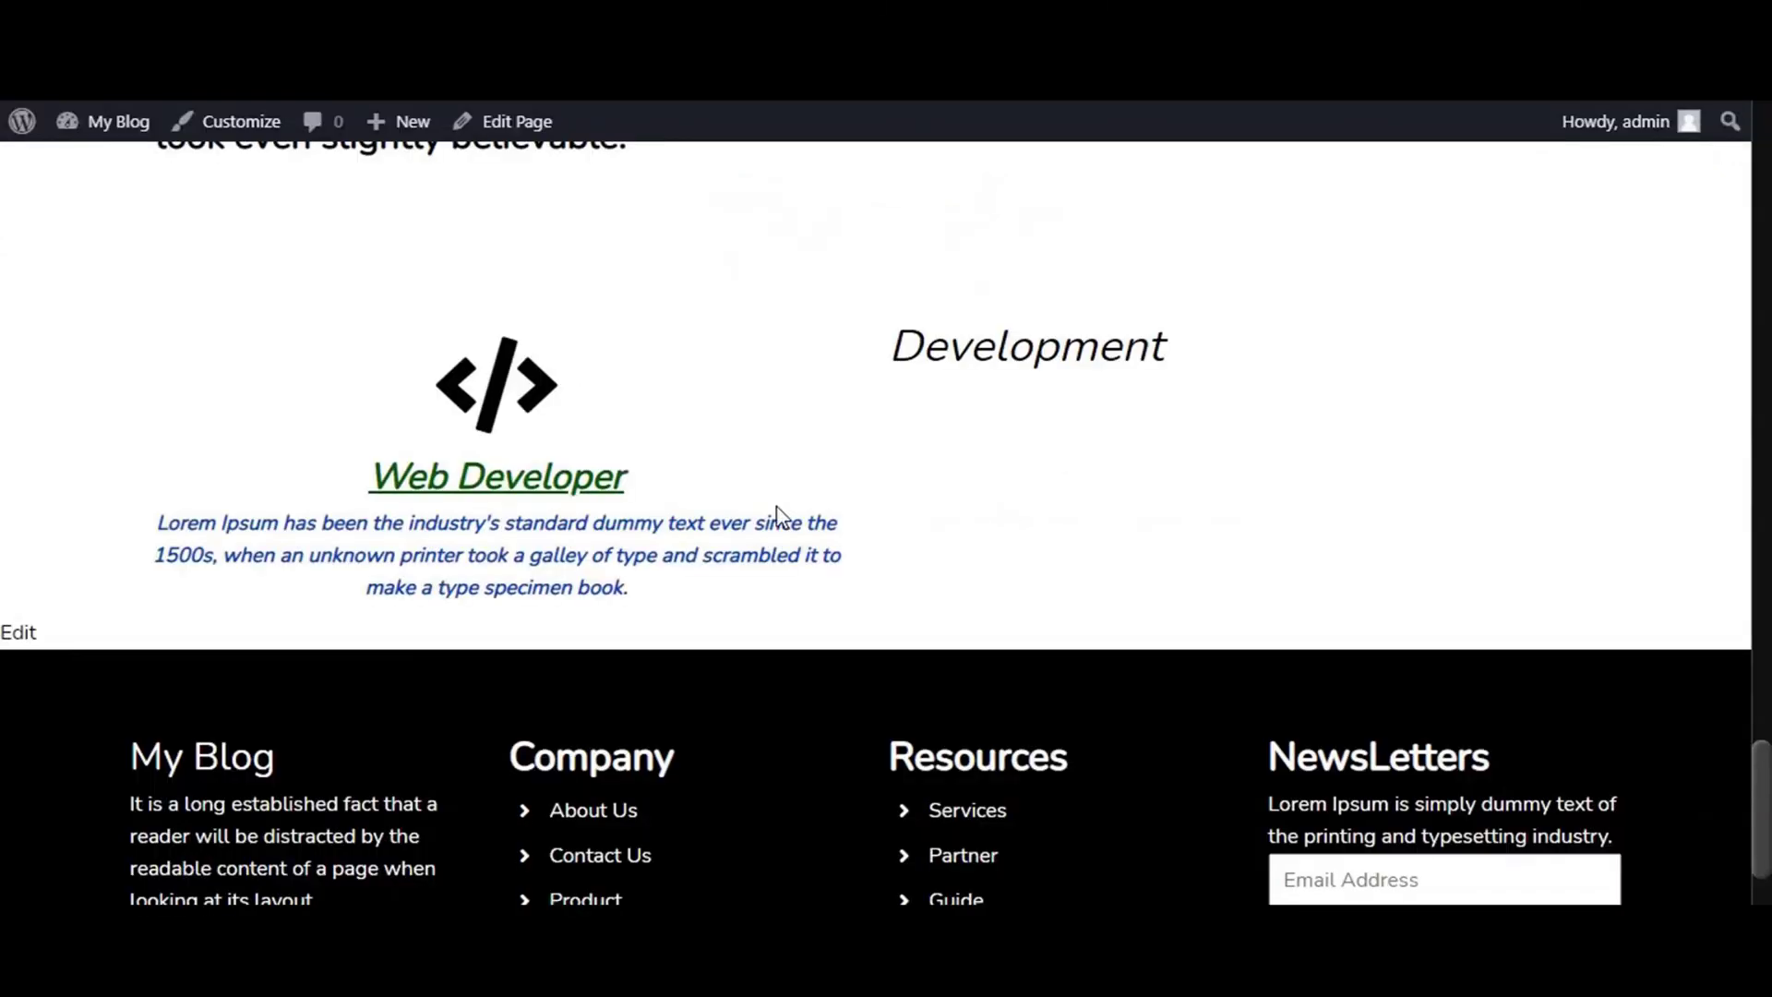
scroll(1015, 578, up, 3)
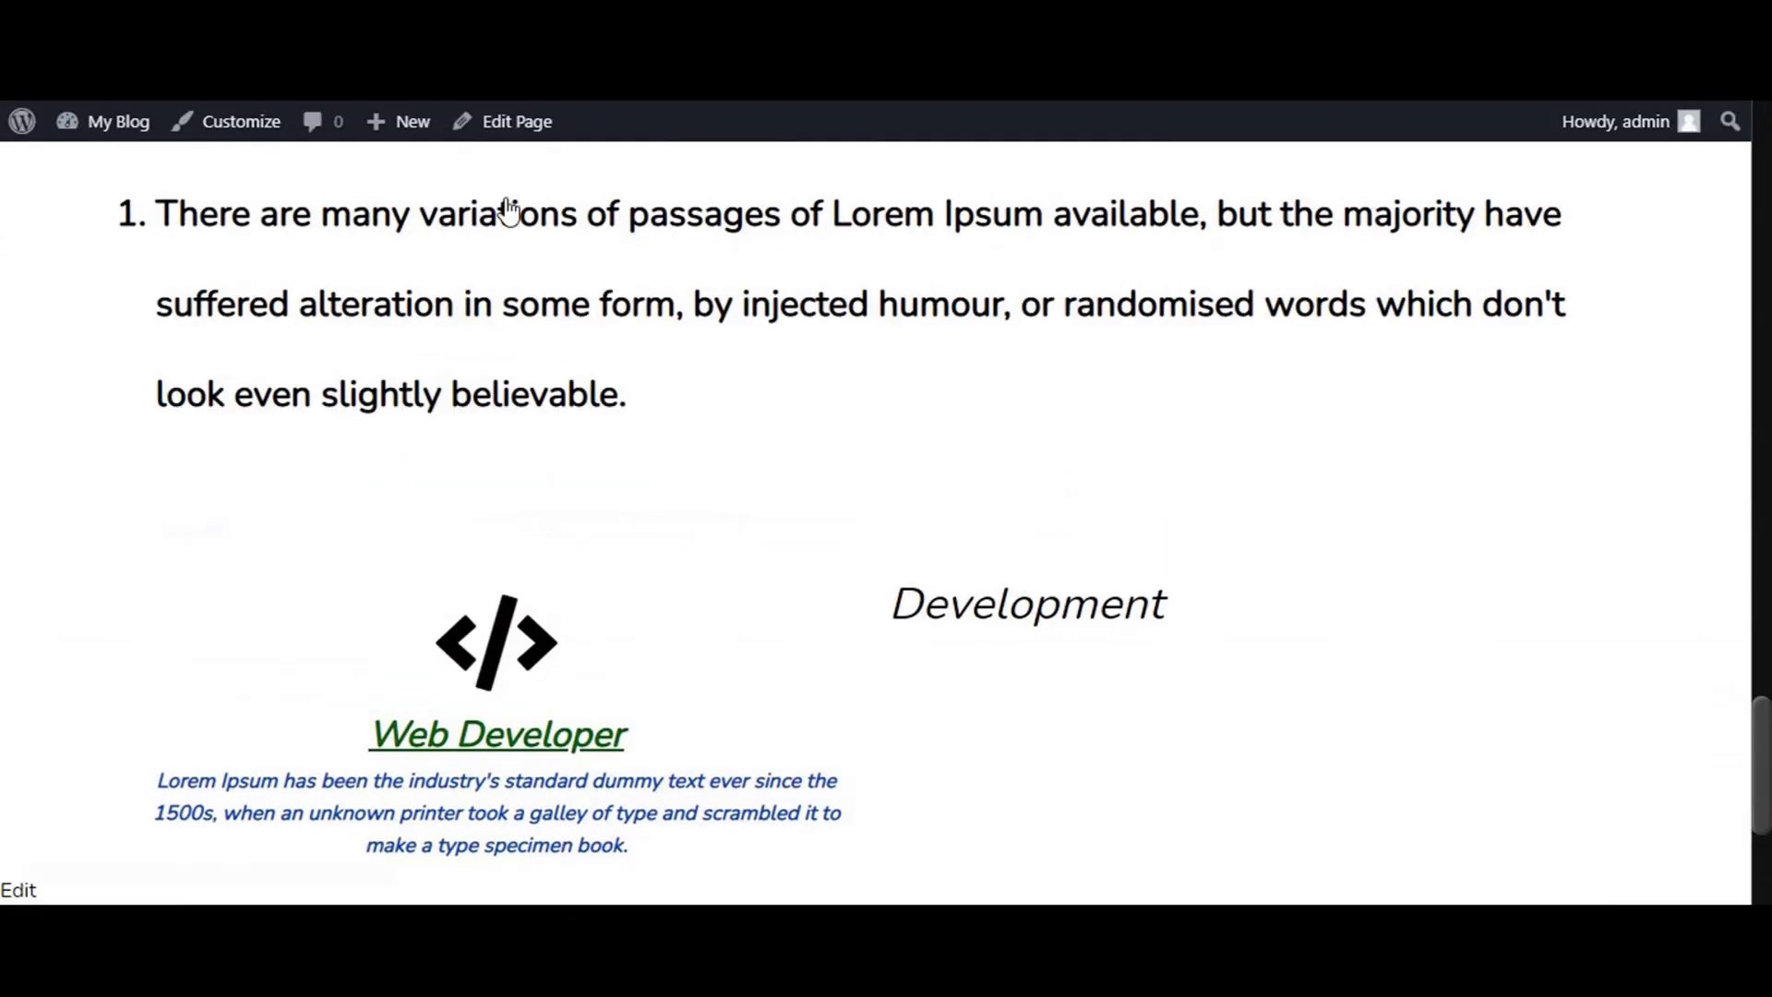
scroll(633, 507, down, 3)
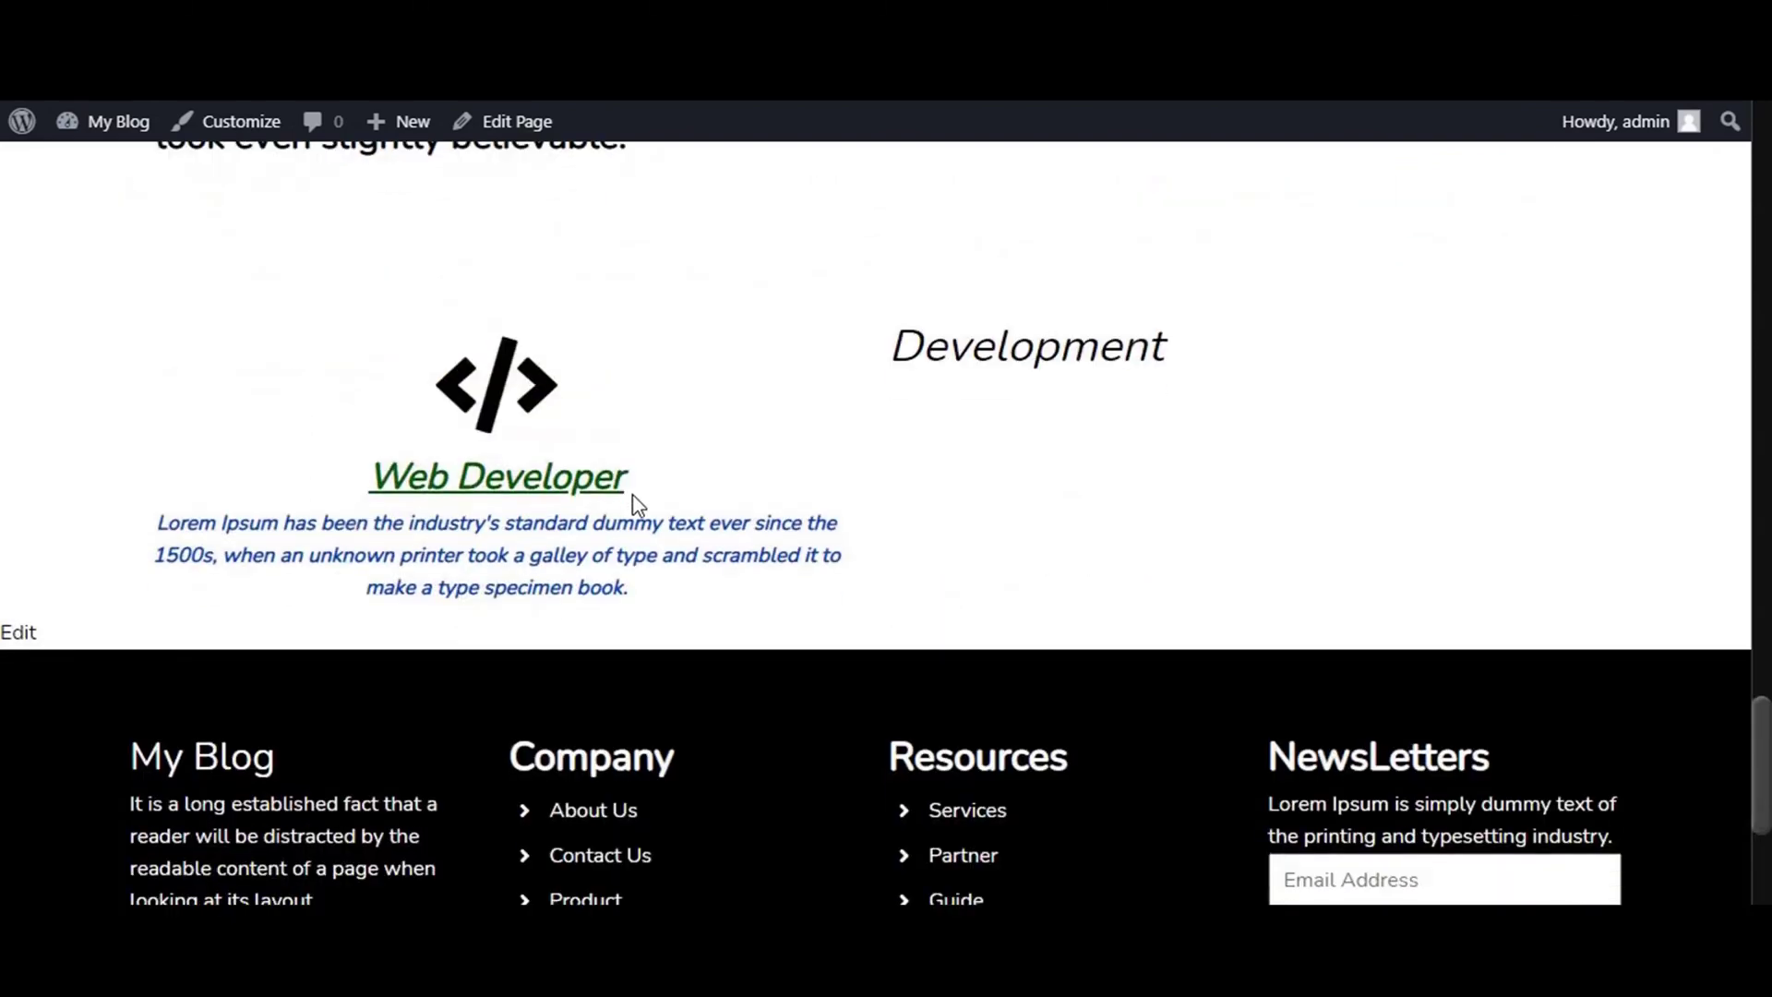
scroll(1020, 506, up, 5)
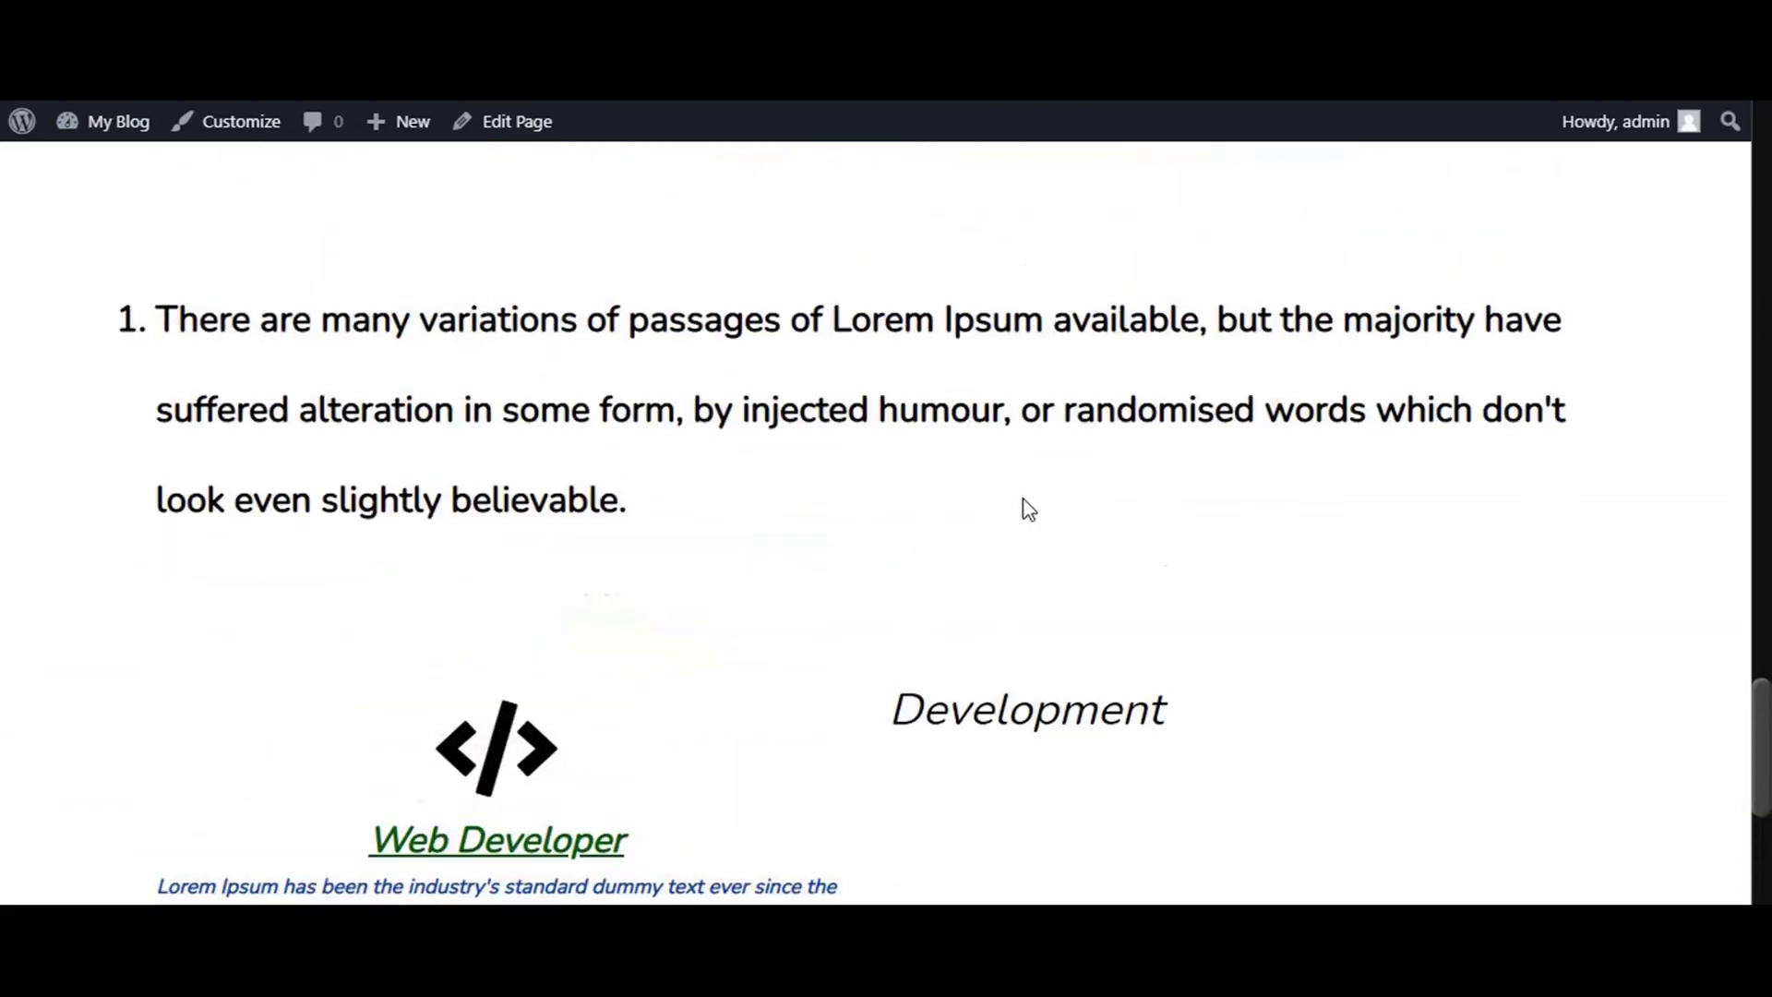
scroll(1021, 506, down, 5)
scroll(1026, 509, up, 3)
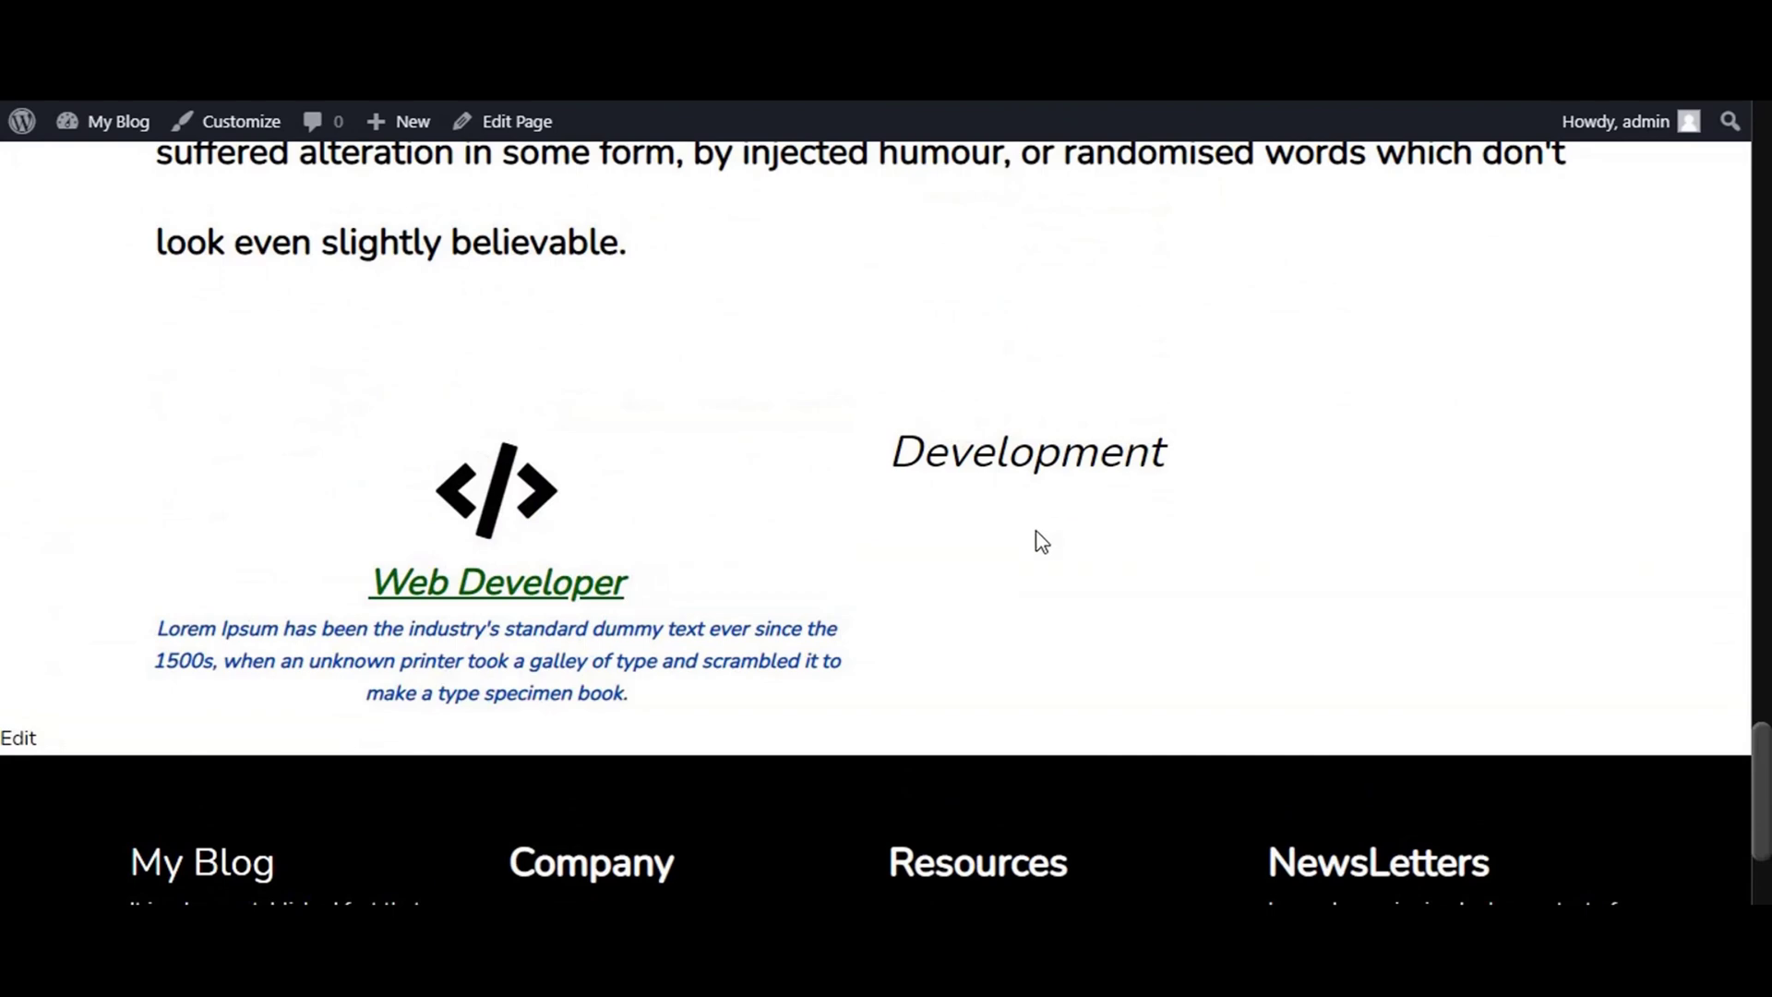
scroll(1040, 542, up, 2)
scroll(1049, 554, down, 2)
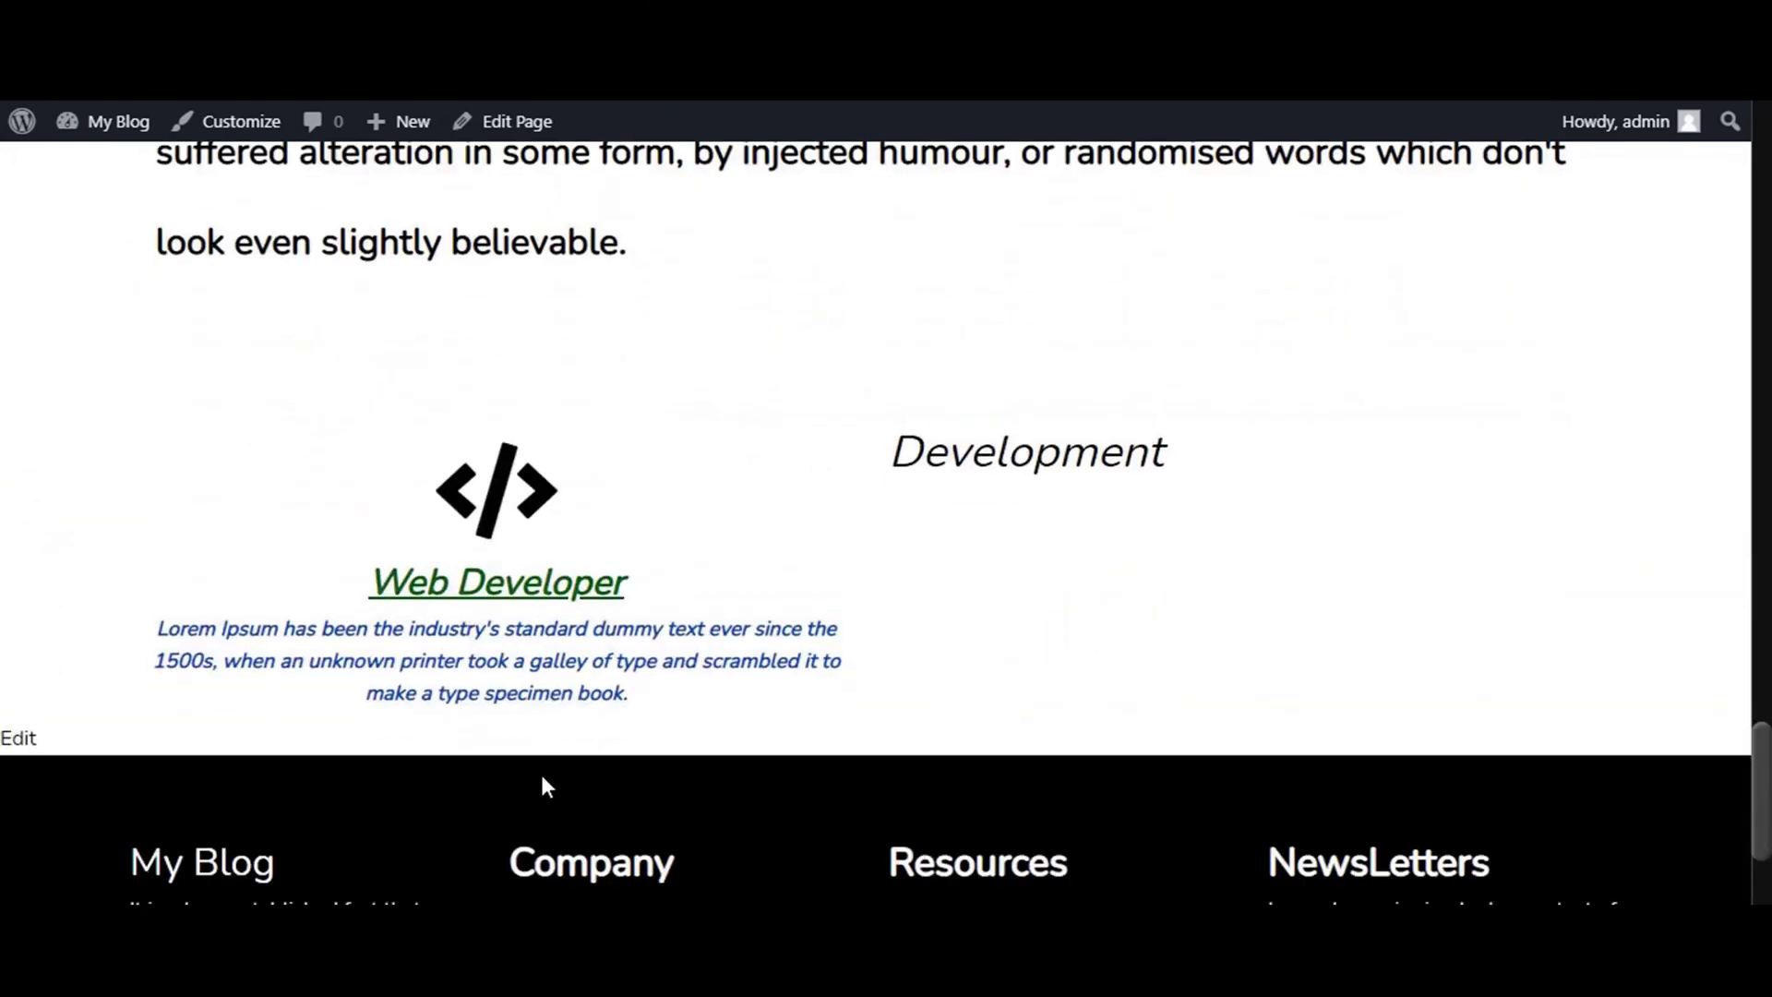